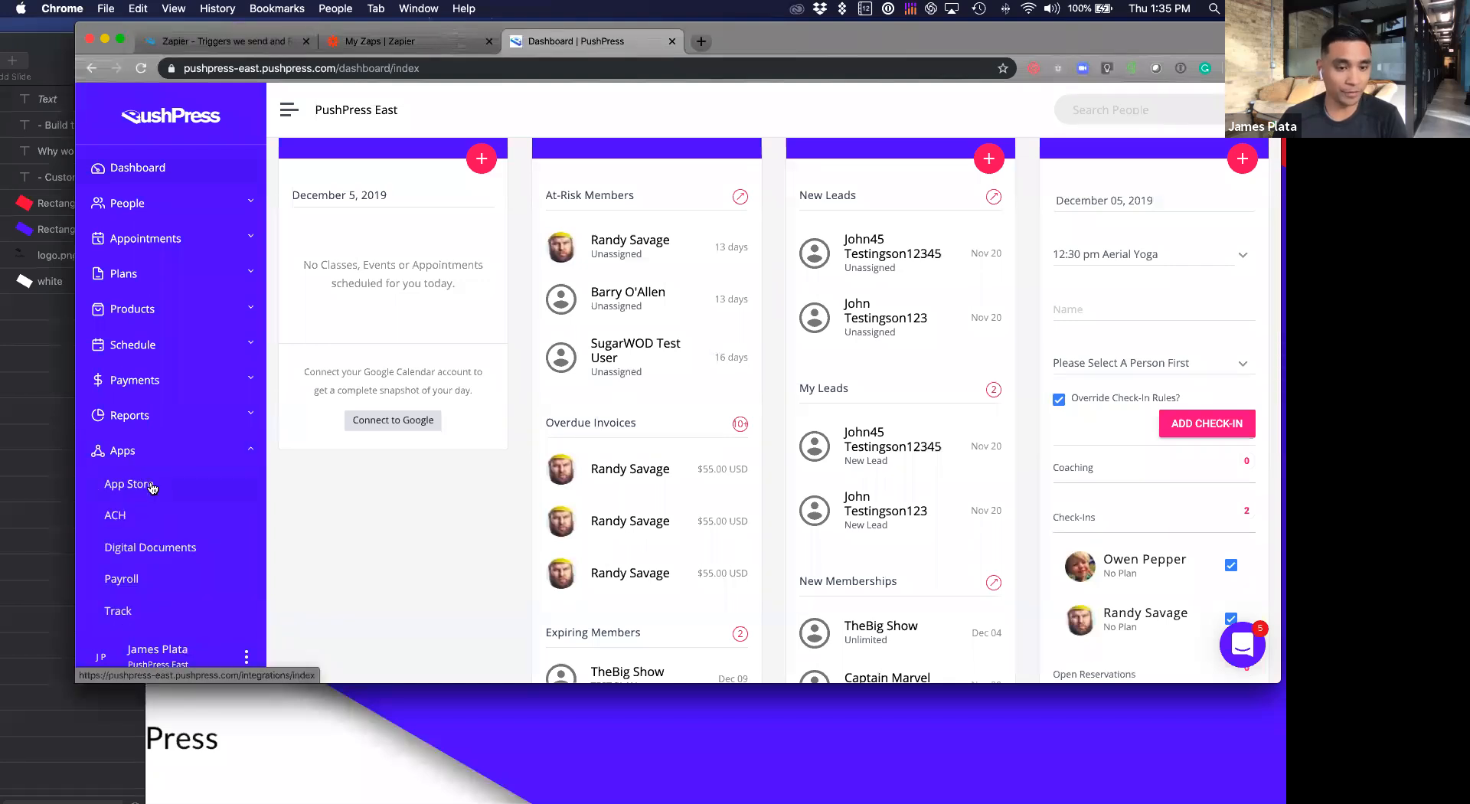
Step: Open the configuration page of the Zapier integration from the PushPress App Store's external apps
{"action": "left_click", "coordinate": [151, 487]}
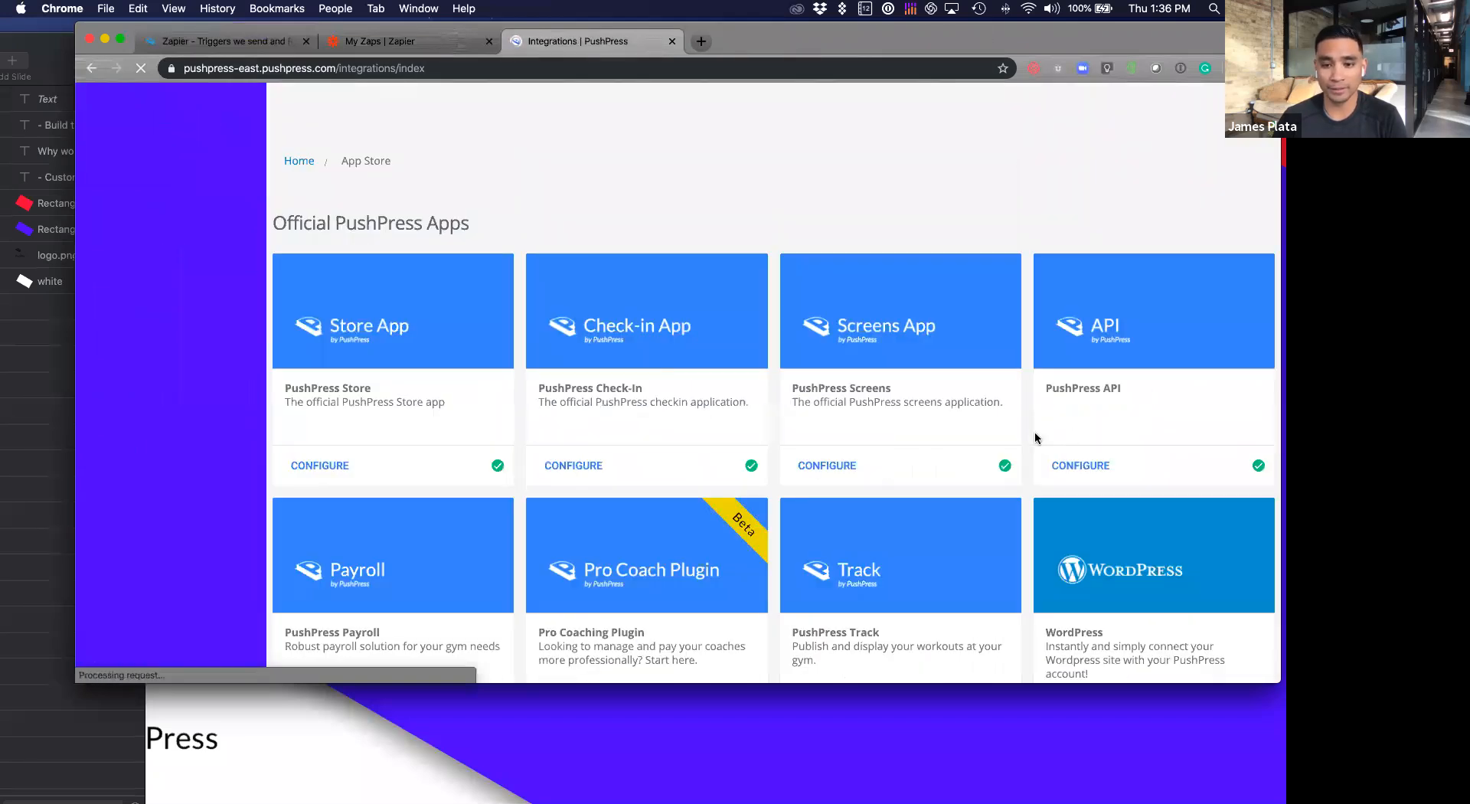
{"action": "scroll", "coordinate": [1027, 443], "scroll_direction": "down", "scroll_amount": 5}
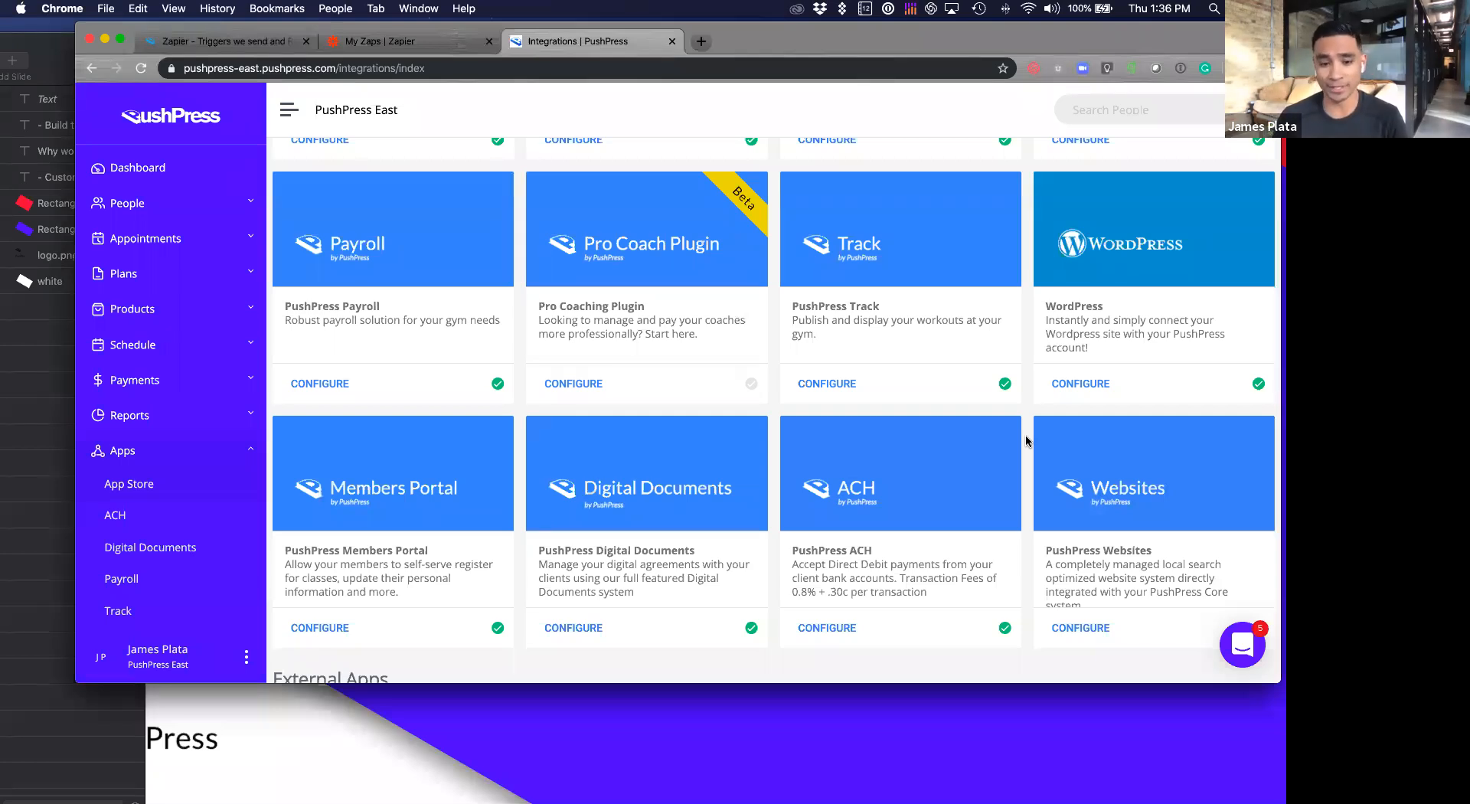
{"action": "scroll", "coordinate": [1027, 441], "scroll_direction": "down", "scroll_amount": 5}
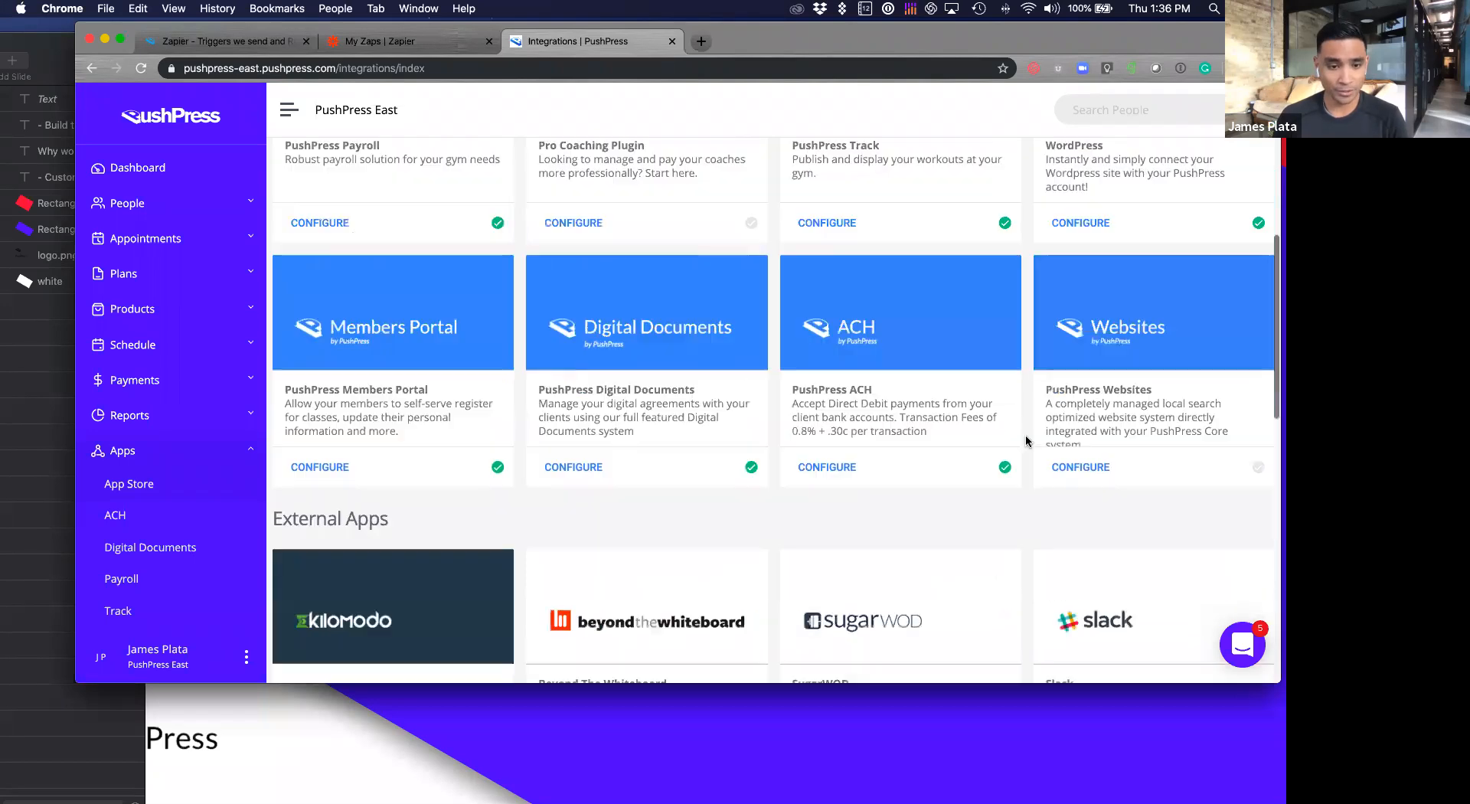
{"action": "scroll", "coordinate": [1027, 441], "scroll_direction": "down", "scroll_amount": 8}
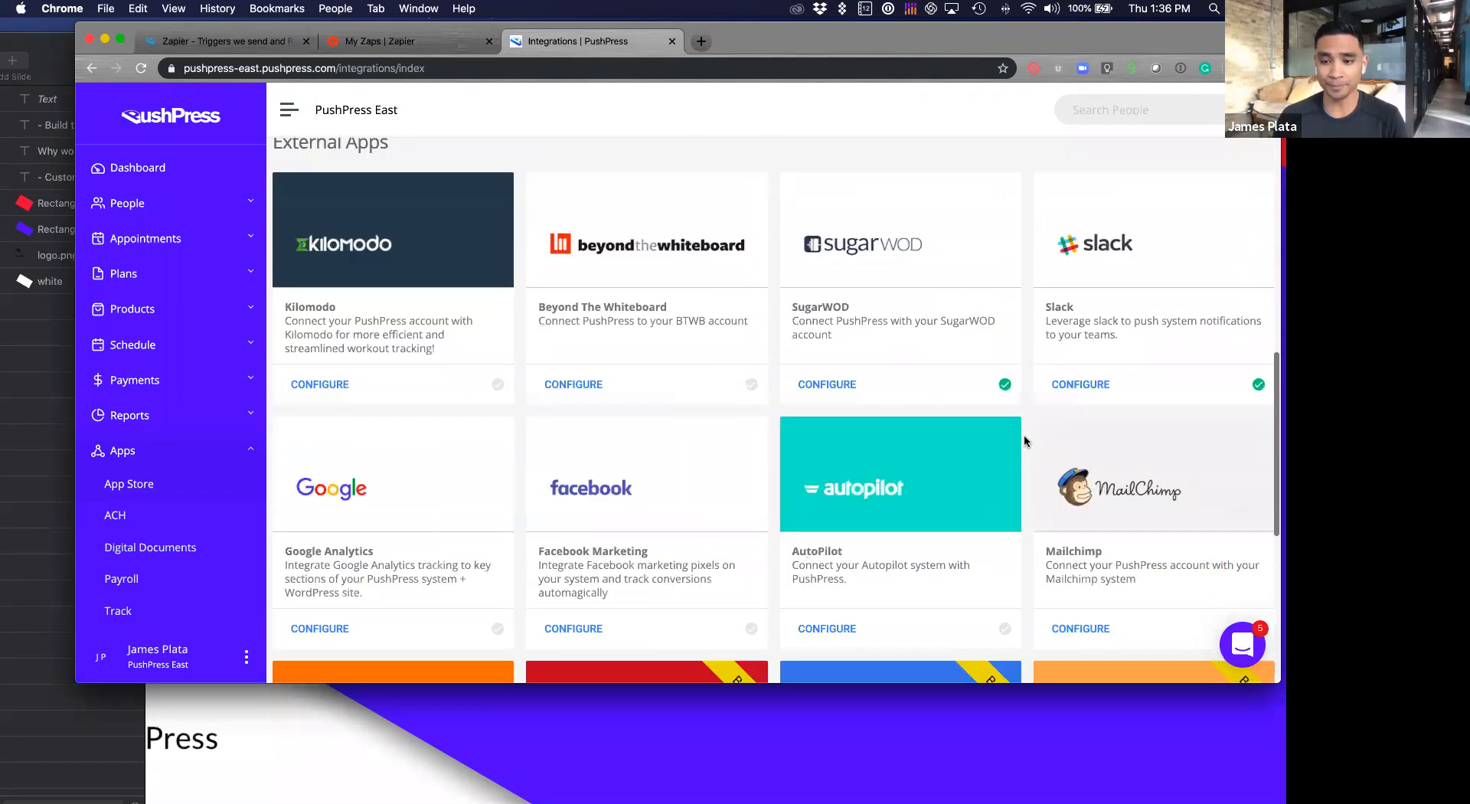
{"action": "scroll", "coordinate": [314, 524], "scroll_direction": "down", "scroll_amount": 3}
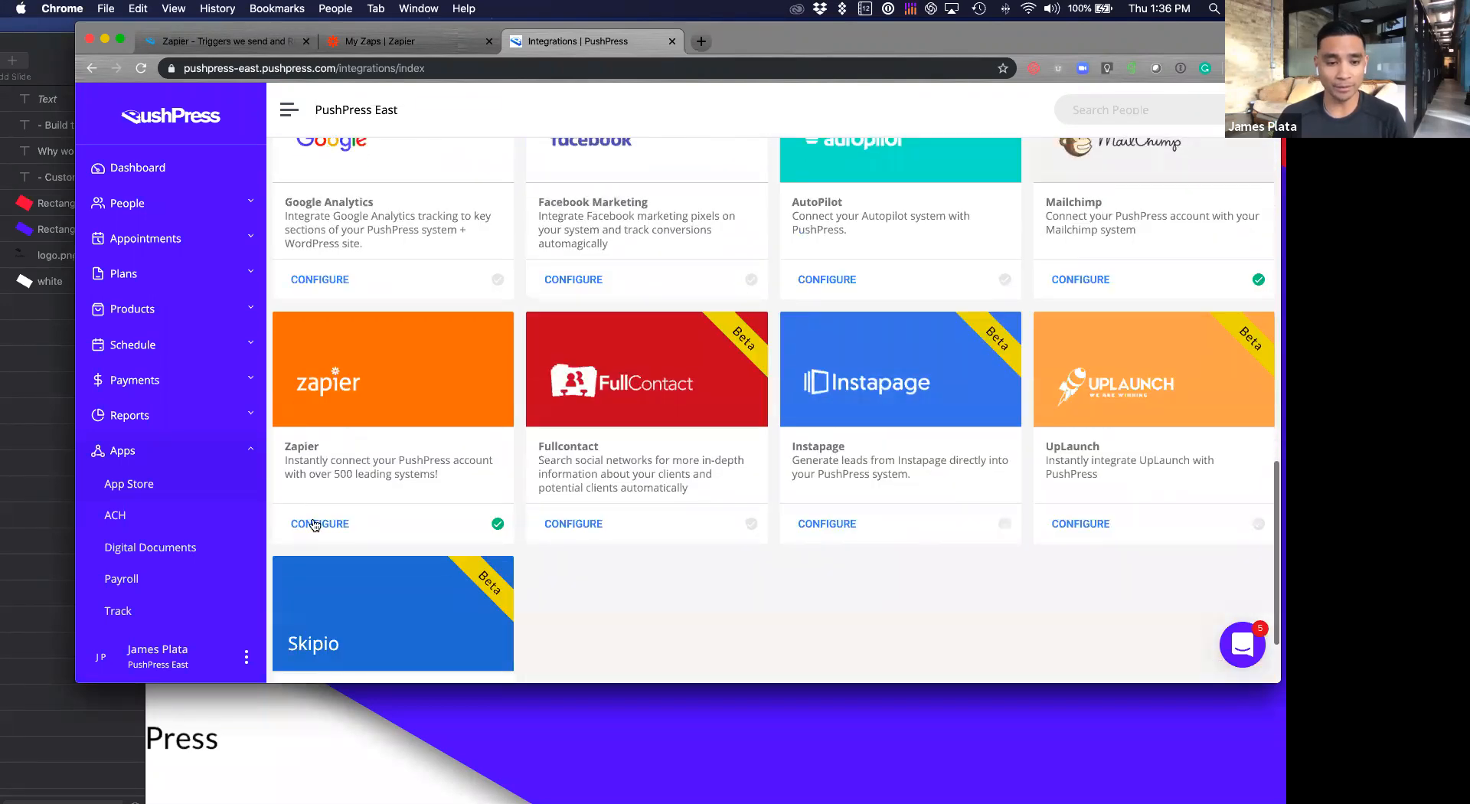
{"action": "left_click", "coordinate": [314, 524]}
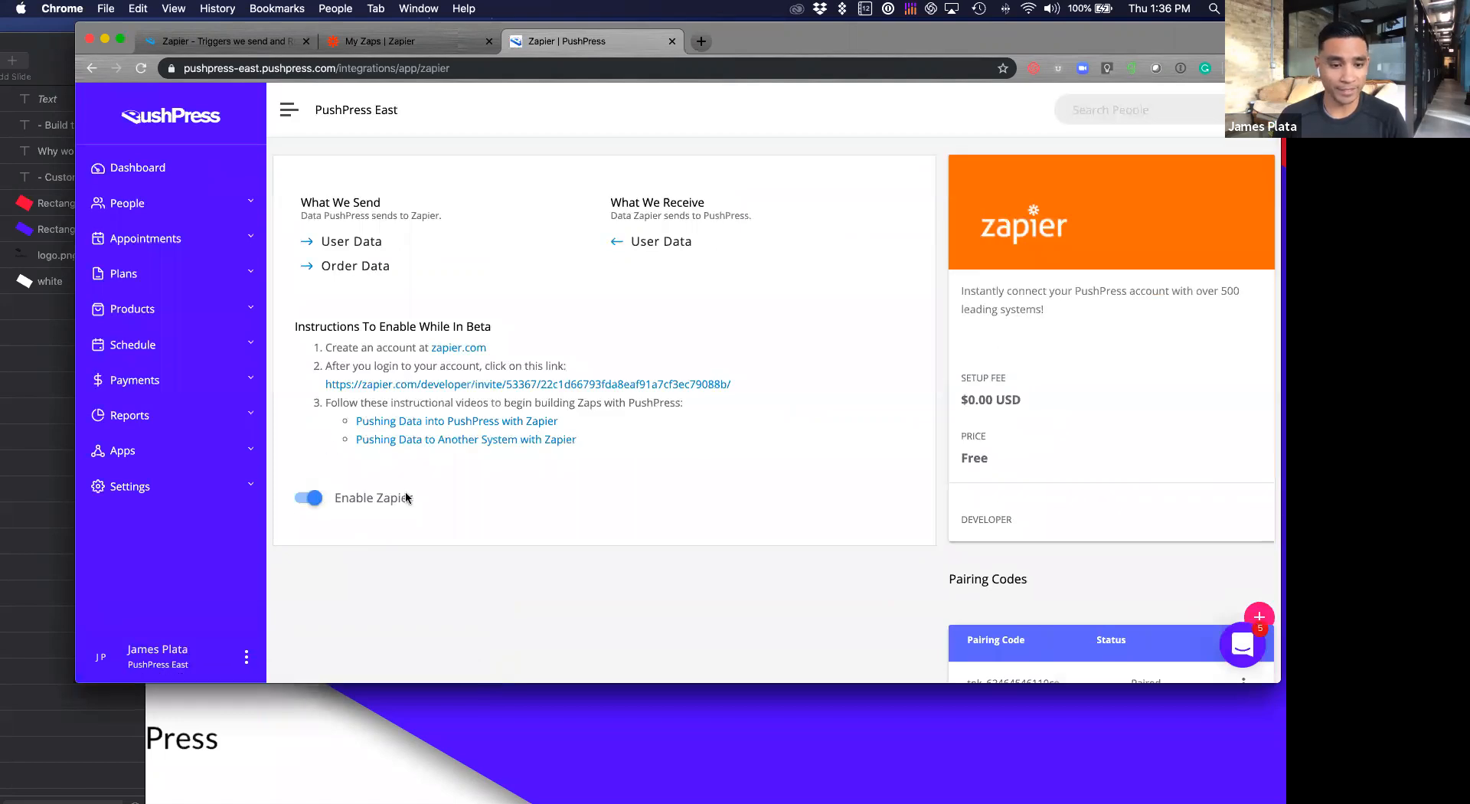
Step: Create a new Zapier pairing code named "zapier 2"
{"action": "scroll", "coordinate": [804, 499], "scroll_direction": "down", "scroll_amount": 1}
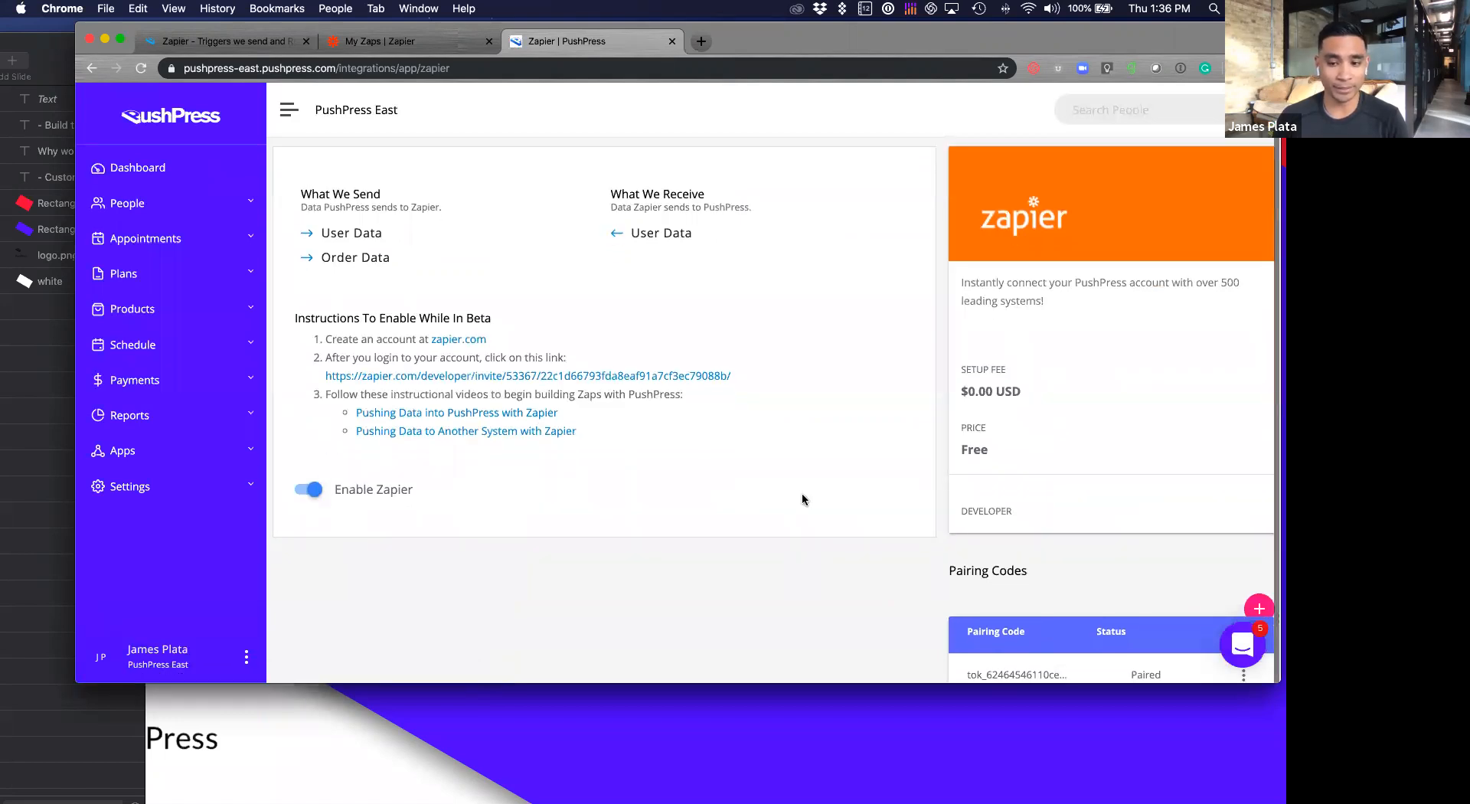
{"action": "scroll", "coordinate": [801, 497], "scroll_direction": "down", "scroll_amount": 1}
{"action": "scroll", "coordinate": [835, 504], "scroll_direction": "down", "scroll_amount": 5}
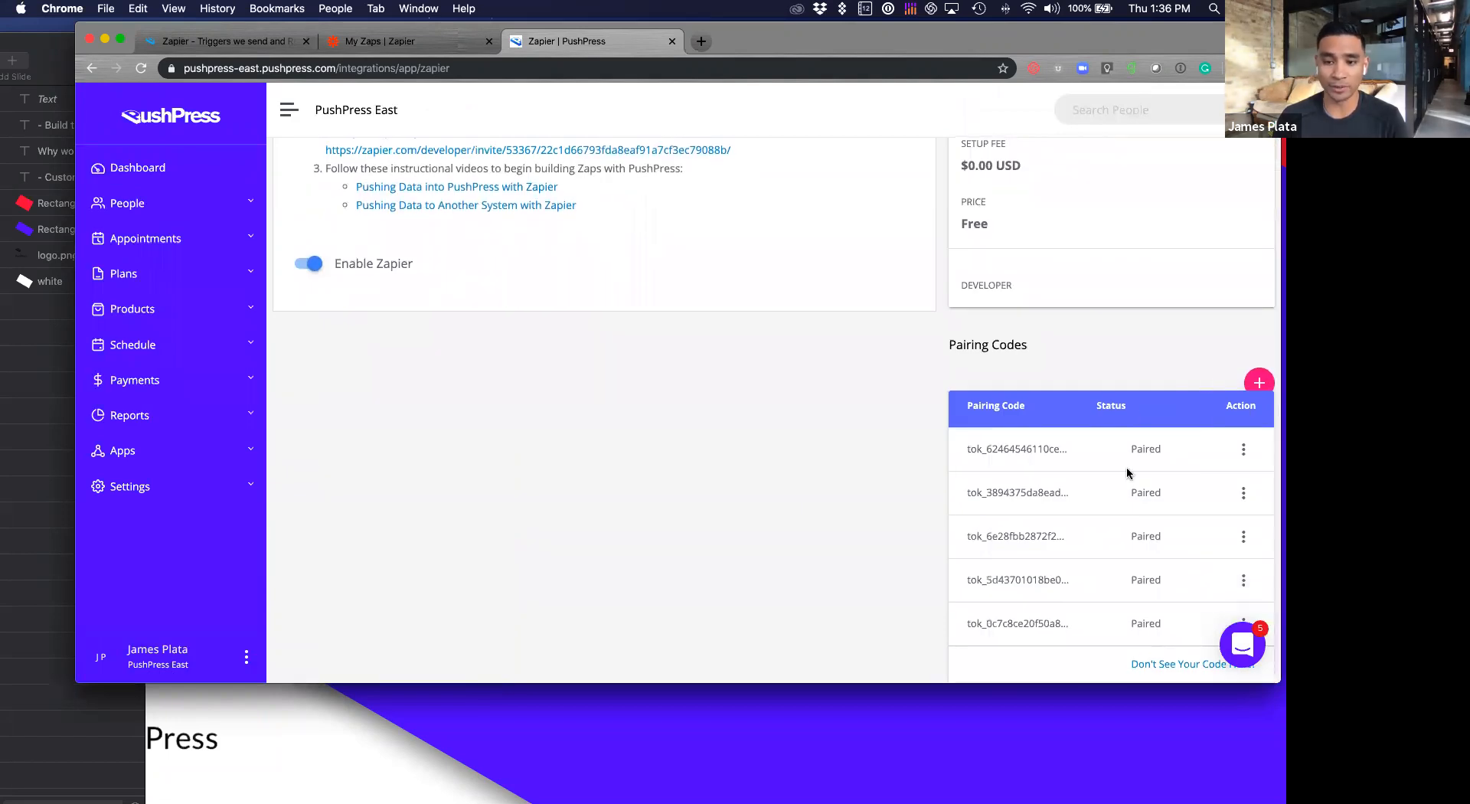
{"action": "left_click", "coordinate": [1260, 381]}
{"action": "left_click", "coordinate": [570, 554]}
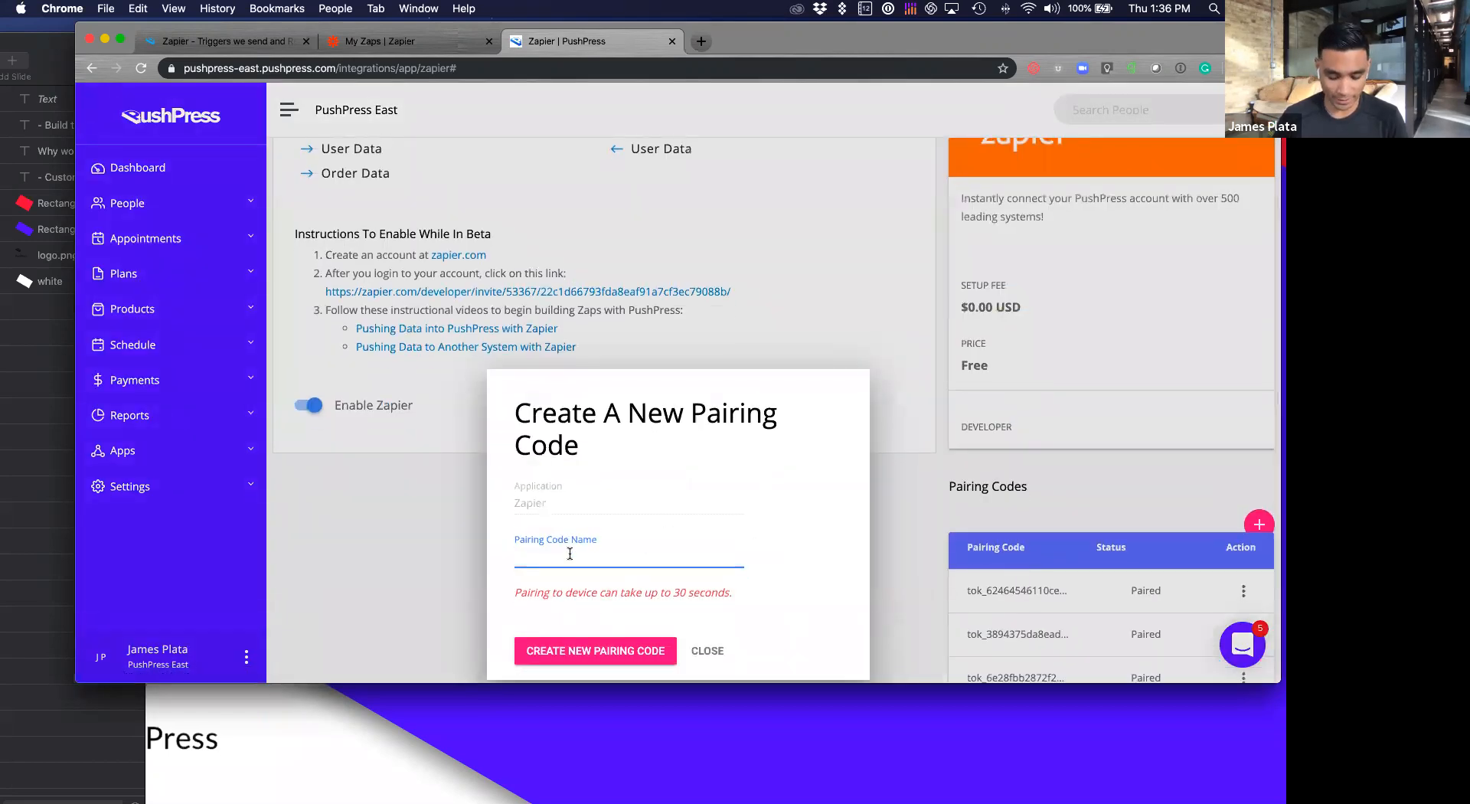
{"action": "type", "text": "zapier 2"}
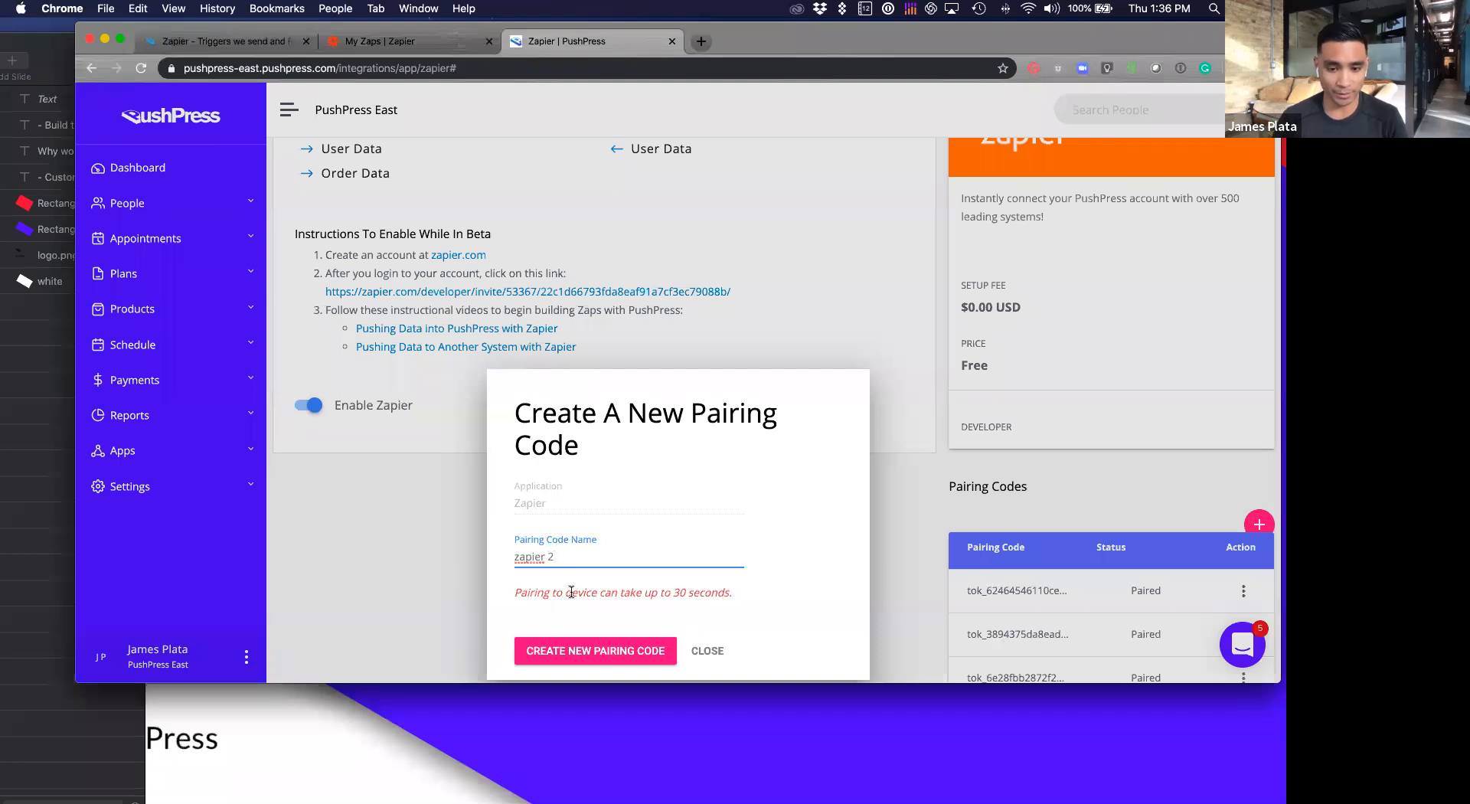
{"action": "left_click", "coordinate": [589, 652]}
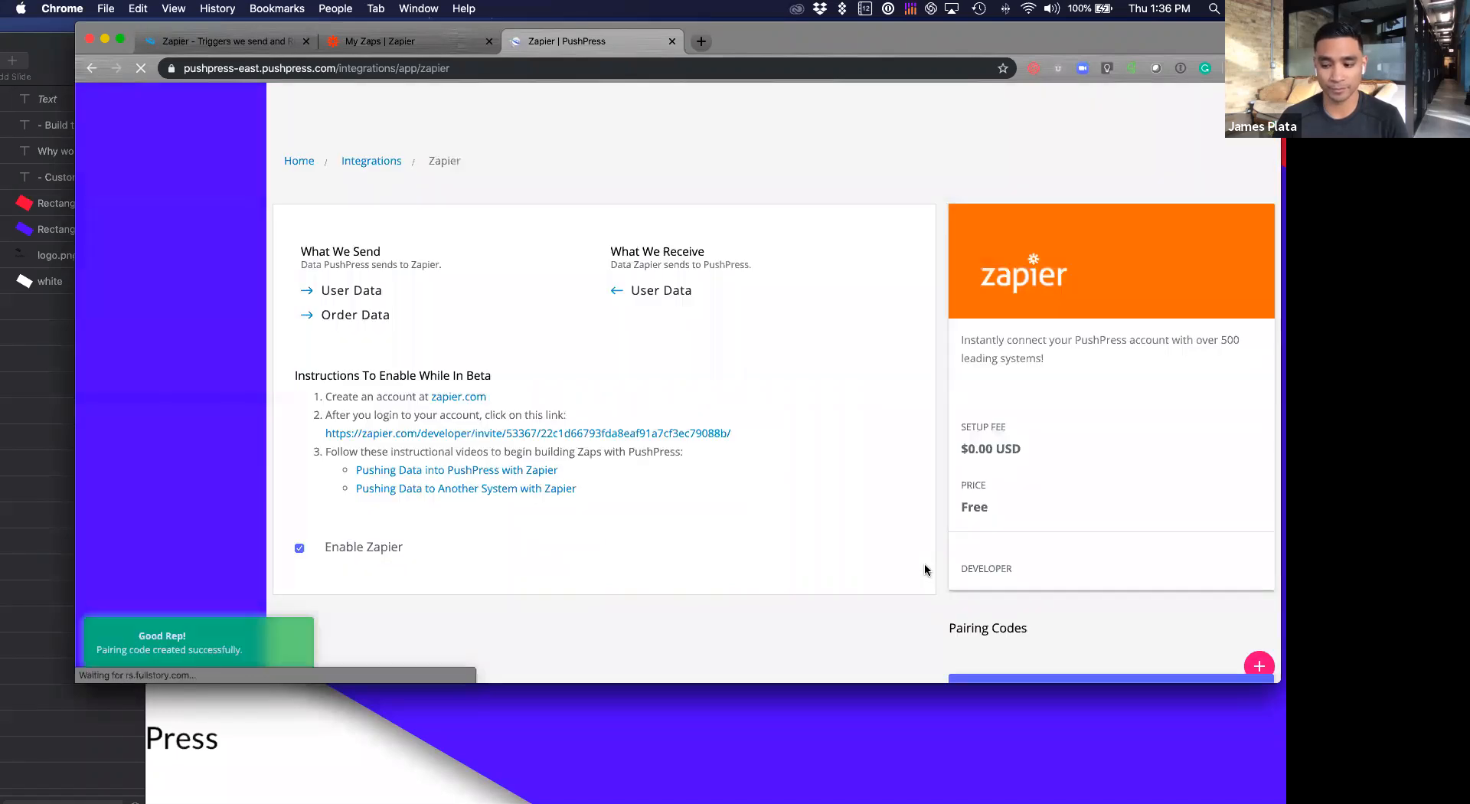
Step: View the details of the newly created pairing code, including its pairing code and secret code
{"action": "scroll", "coordinate": [925, 570], "scroll_direction": "down", "scroll_amount": 5}
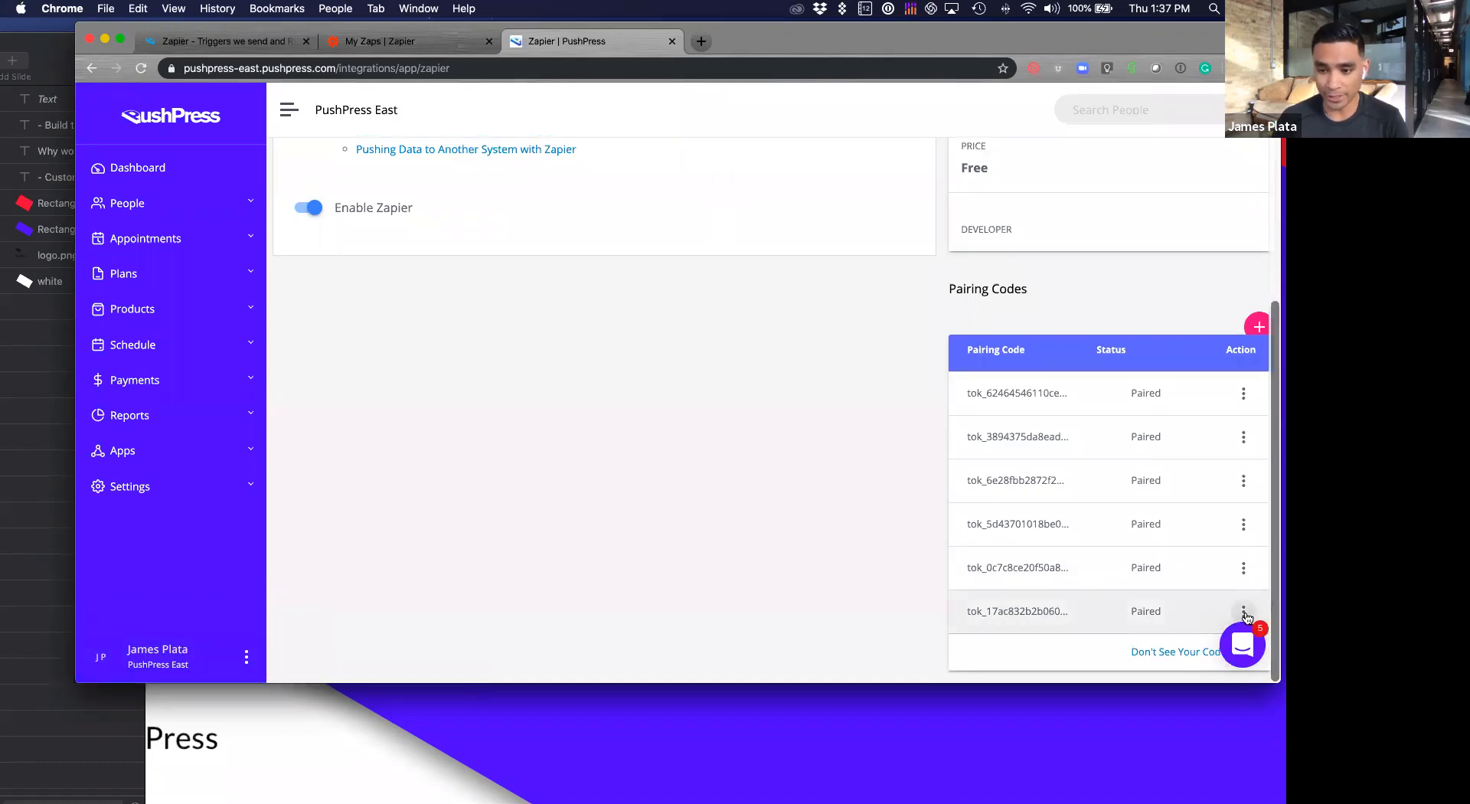
{"action": "left_click", "coordinate": [1243, 612]}
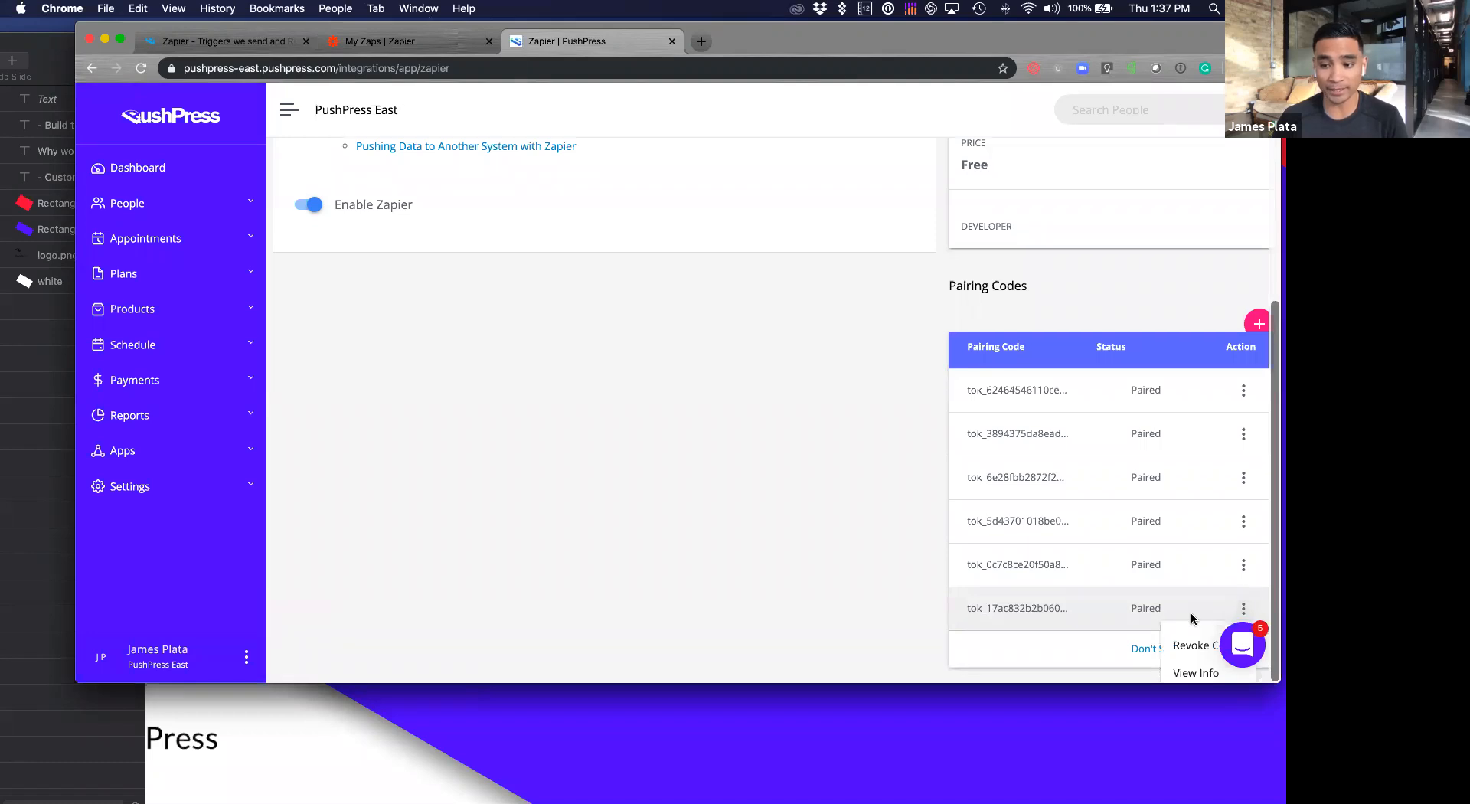
{"action": "left_click", "coordinate": [1193, 670]}
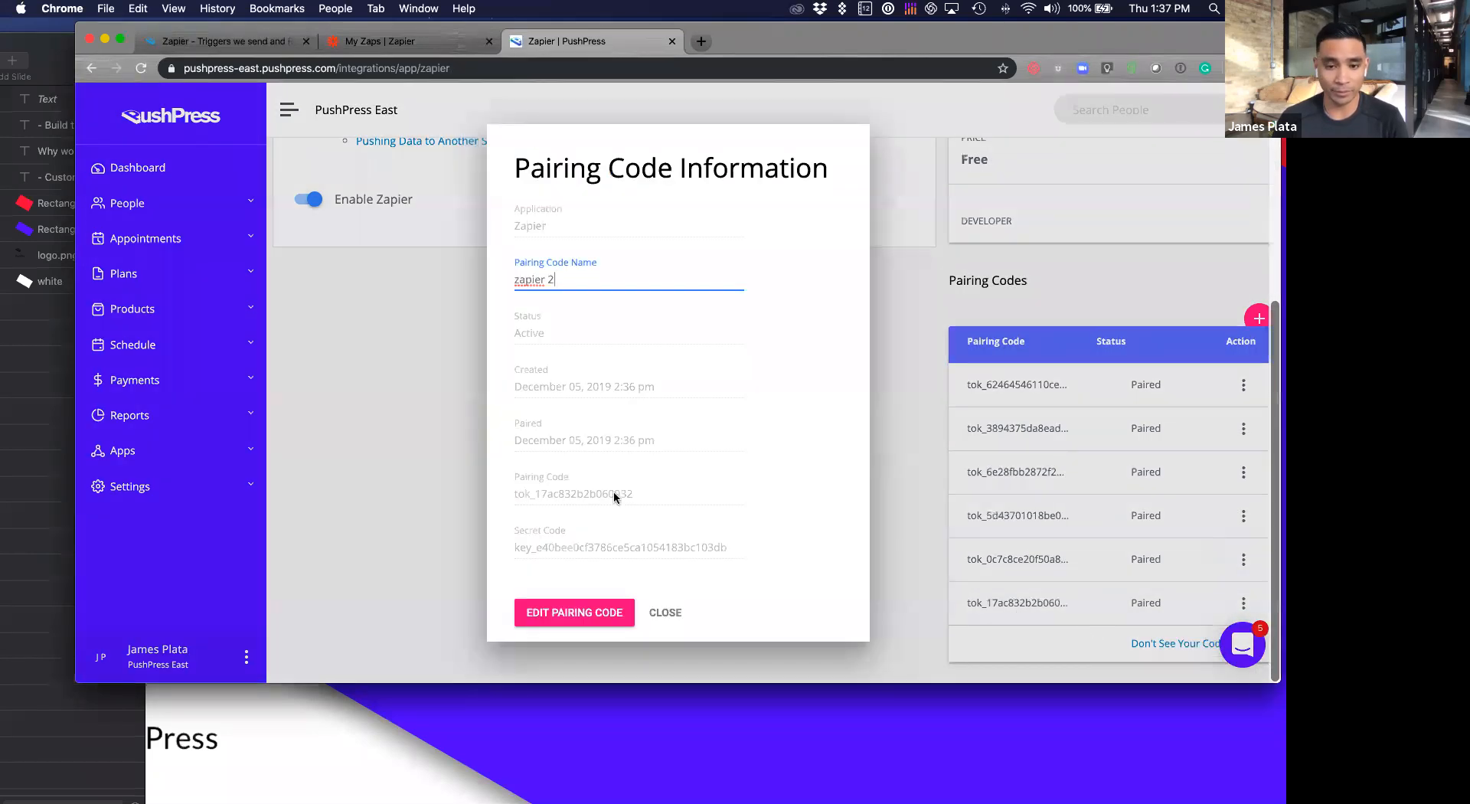
{"action": "left_click_drag", "start_coordinate": [512, 492], "coordinate": [641, 499]}
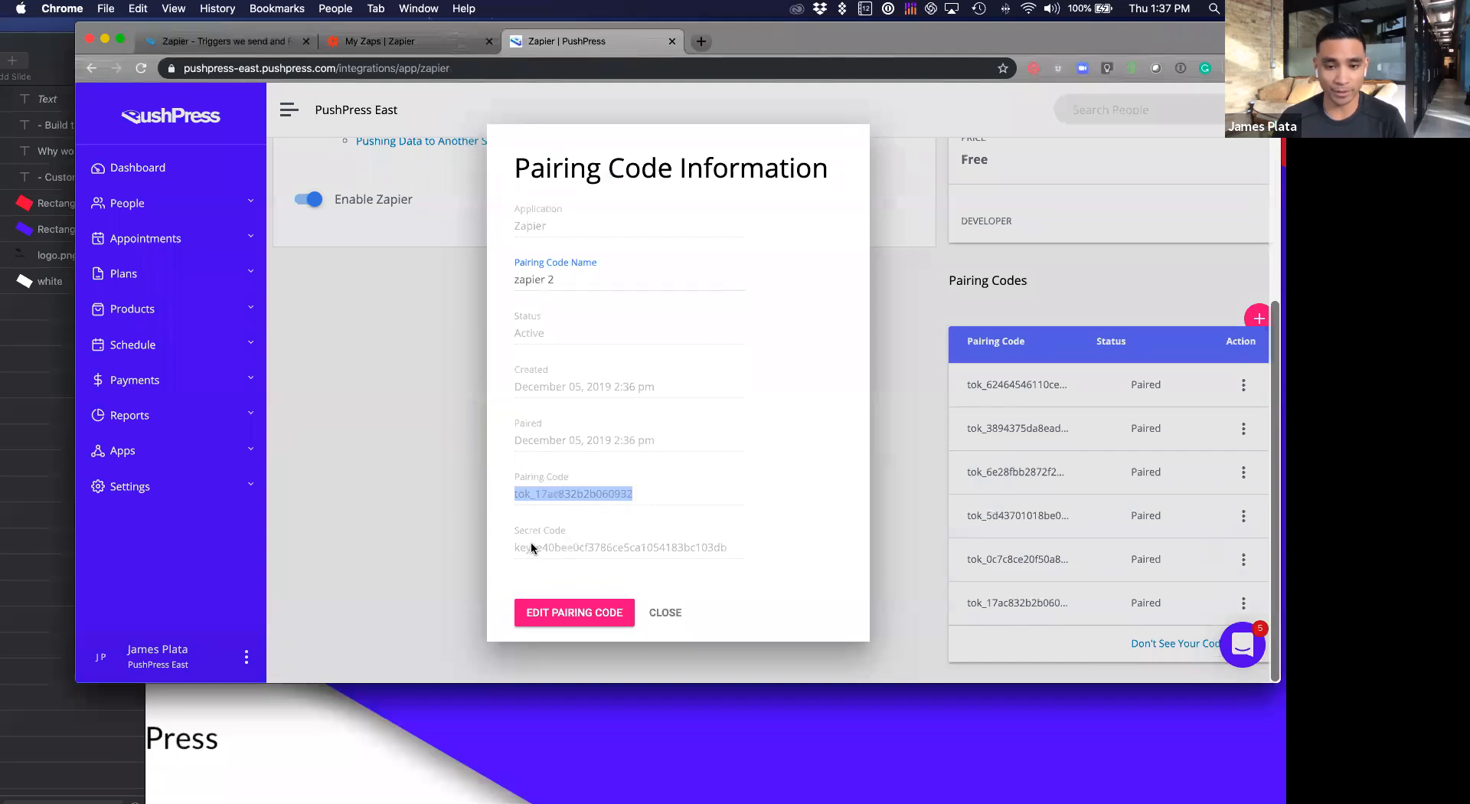
{"action": "double_click", "coordinate": [559, 547]}
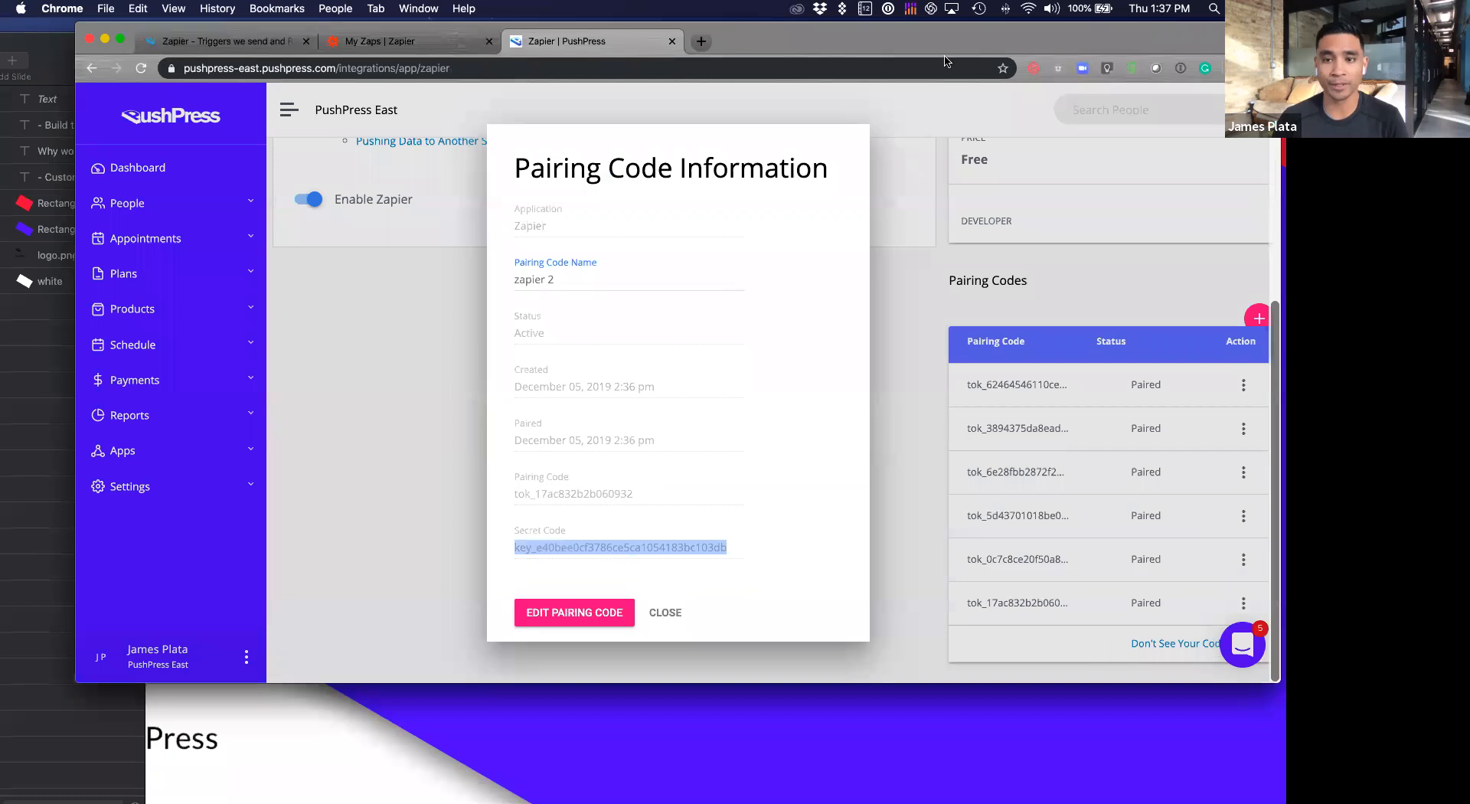
{"action": "left_click_drag", "start_coordinate": [417, 47], "coordinate": [401, 93]}
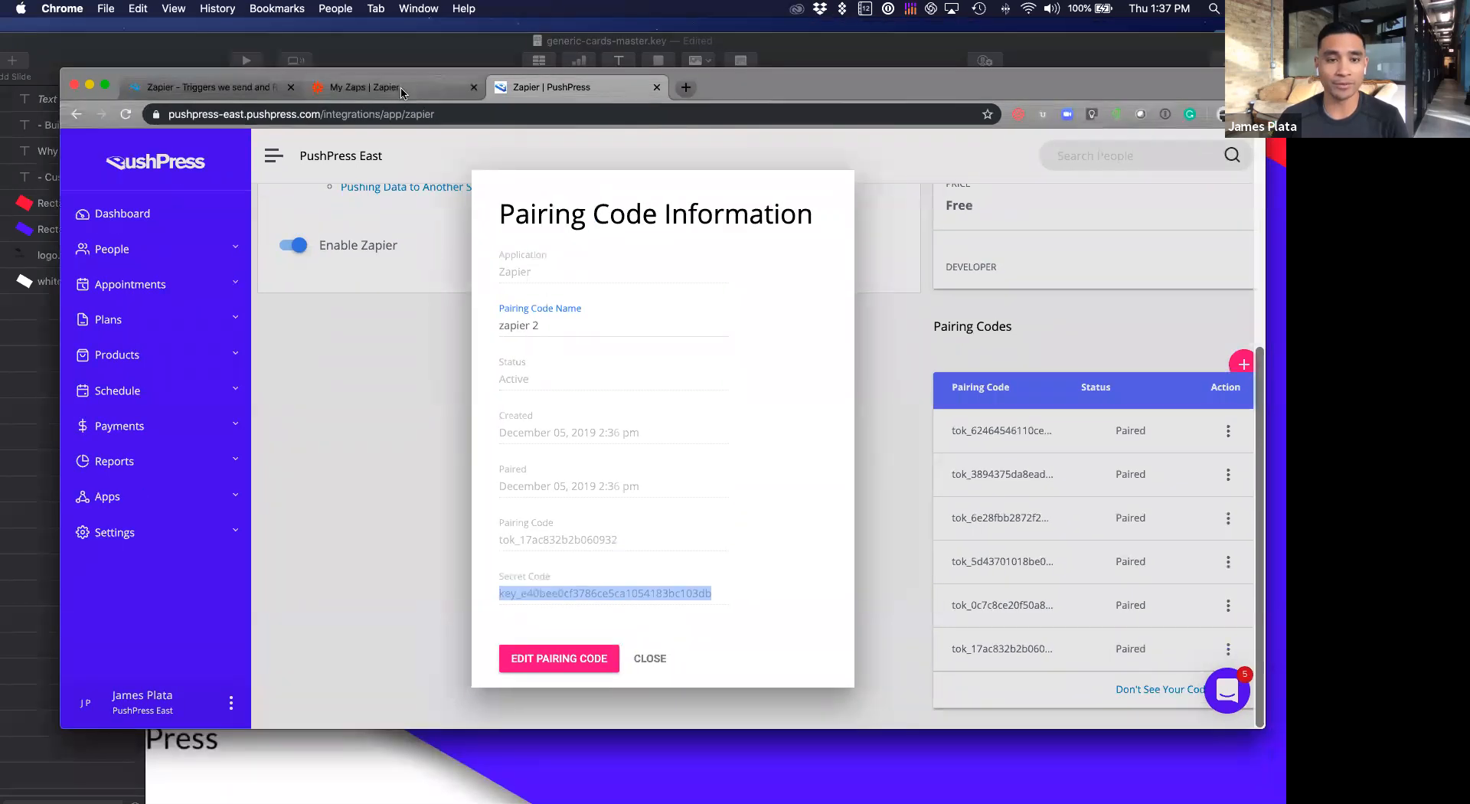
Step: Switch to Zapier and start a new zap with PushPress as the trigger app
{"action": "left_click", "coordinate": [406, 93]}
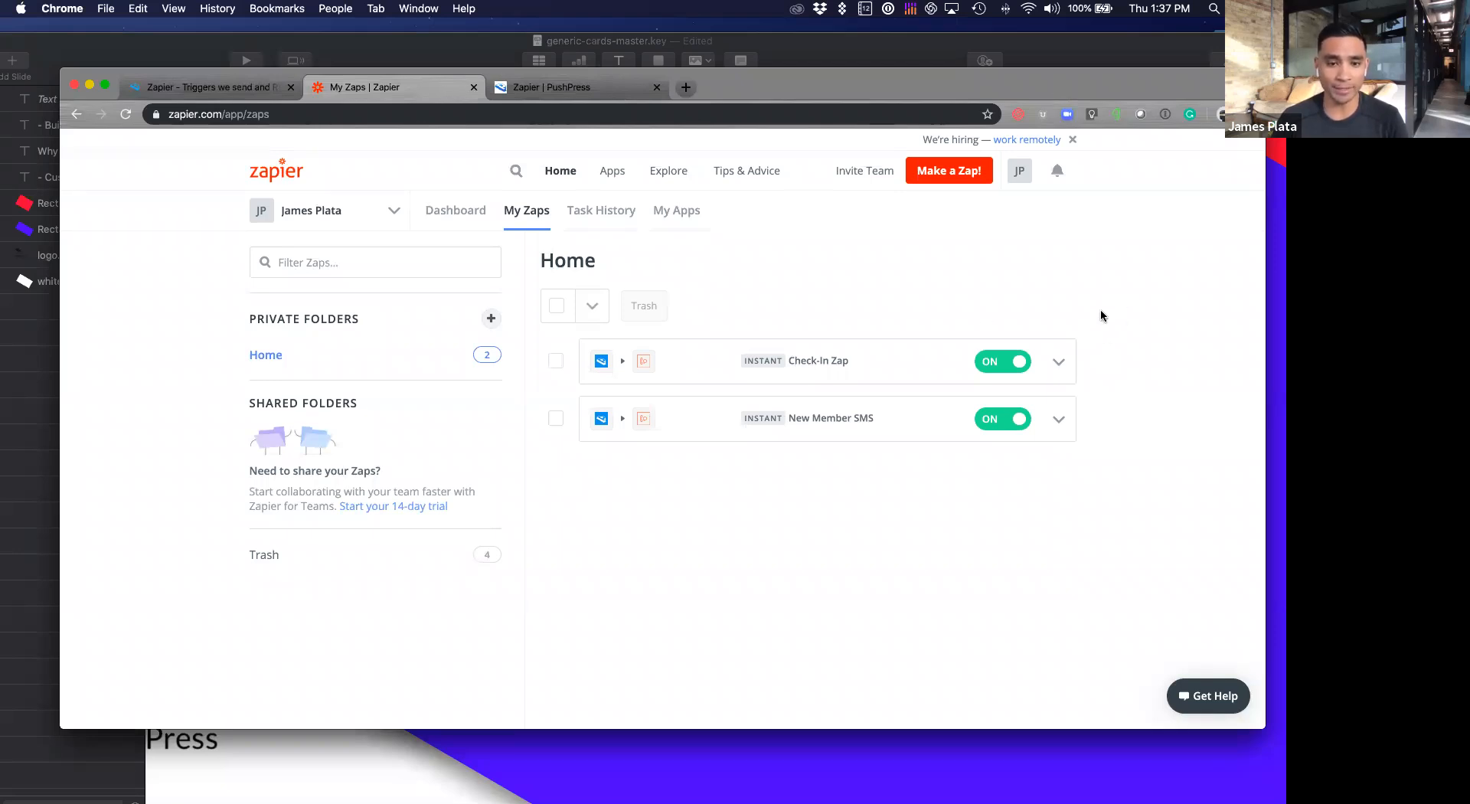
{"action": "left_click", "coordinate": [966, 173]}
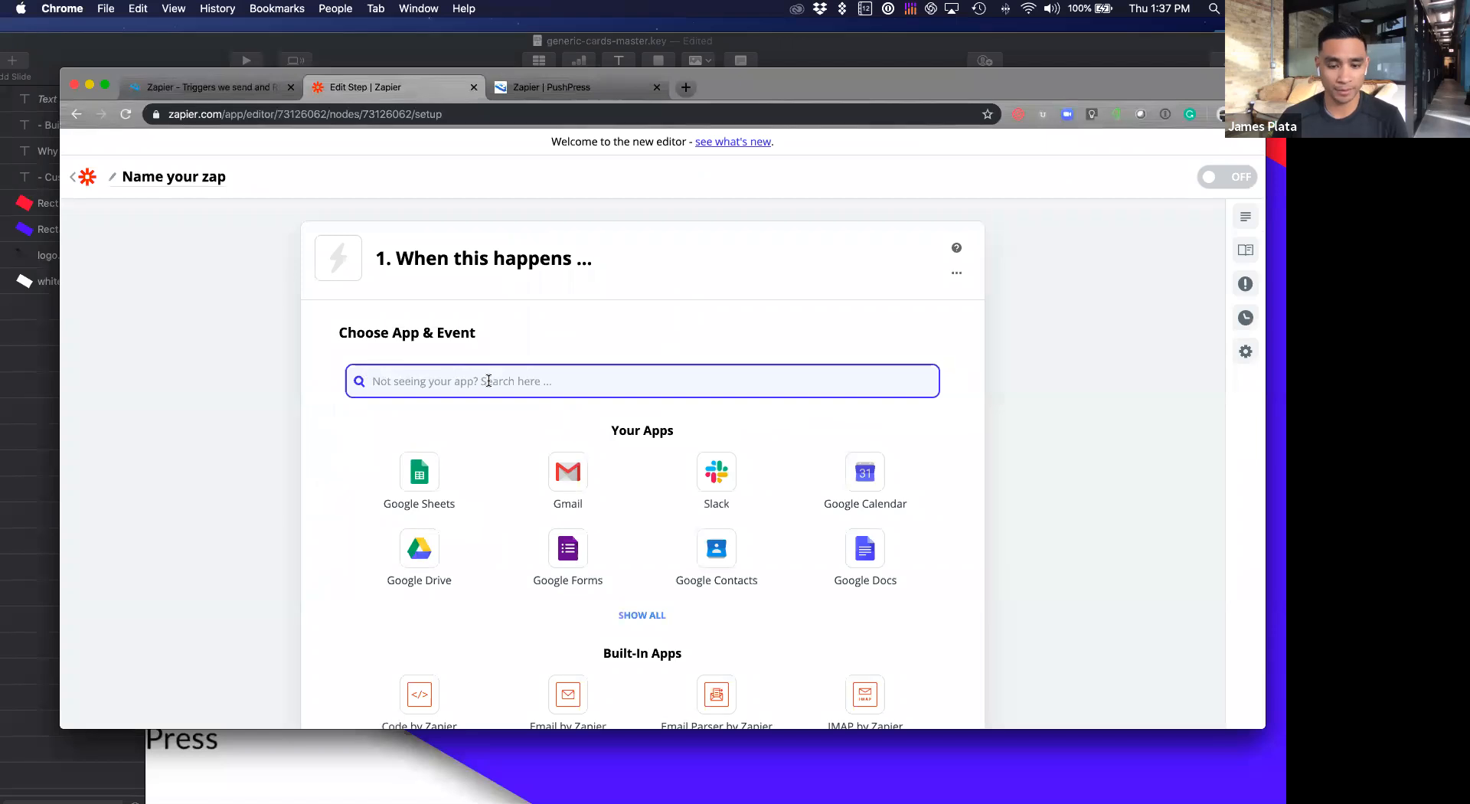
{"action": "type", "text": "push"}
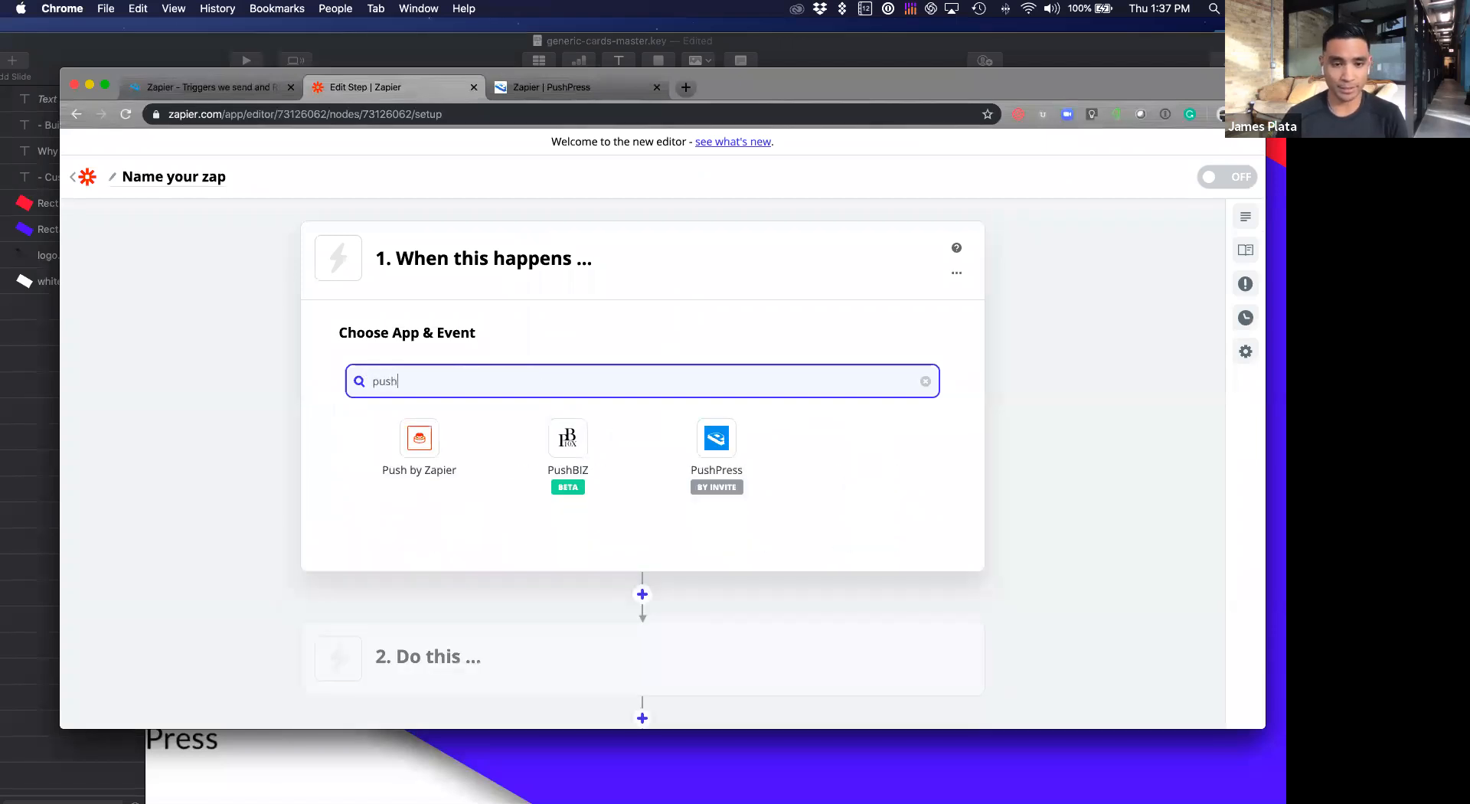
{"action": "type", "text": "press"}
{"action": "left_click", "coordinate": [426, 440]}
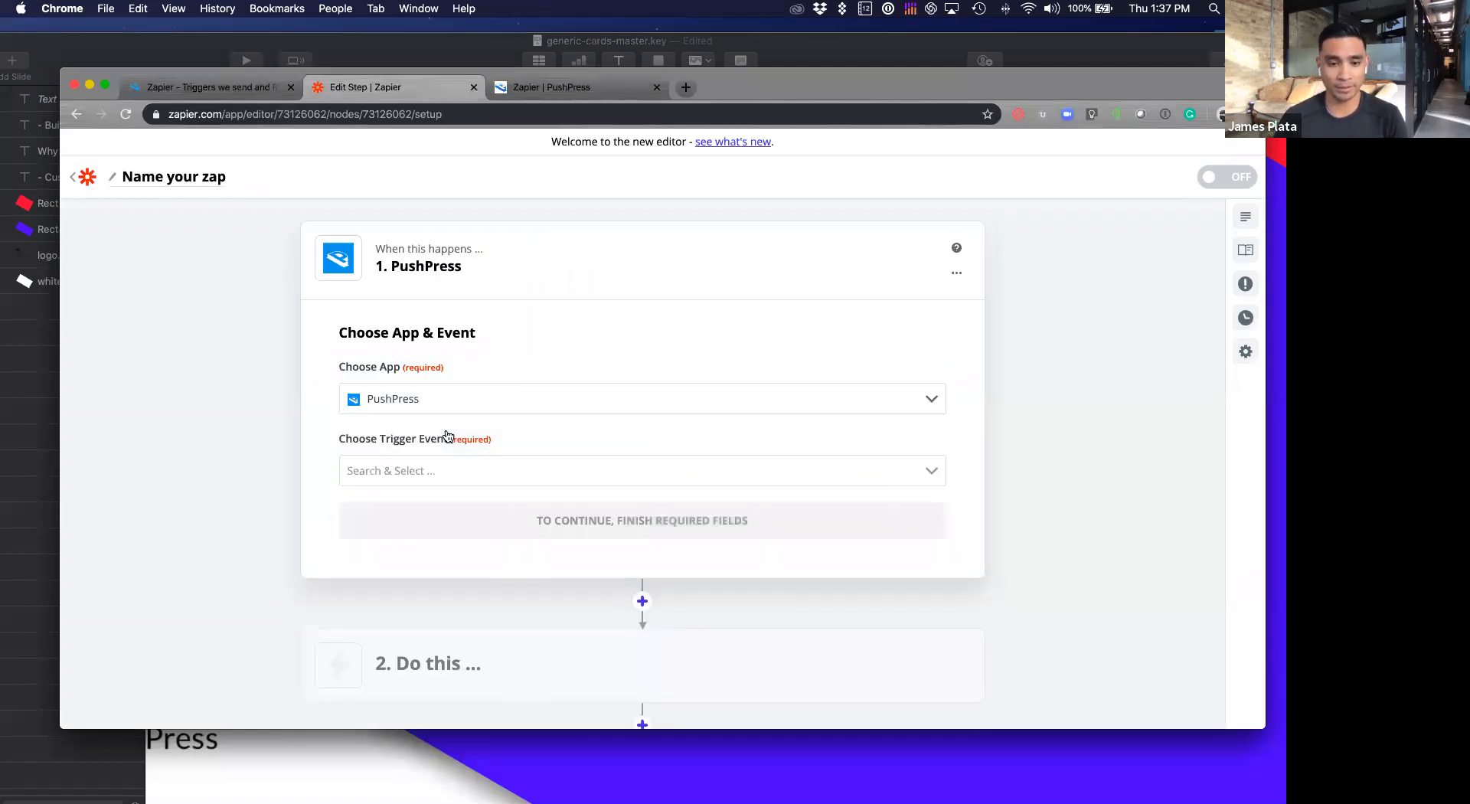
Step: Set the trigger event to New Subscription and continue to the account selection
{"action": "left_click", "coordinate": [925, 470]}
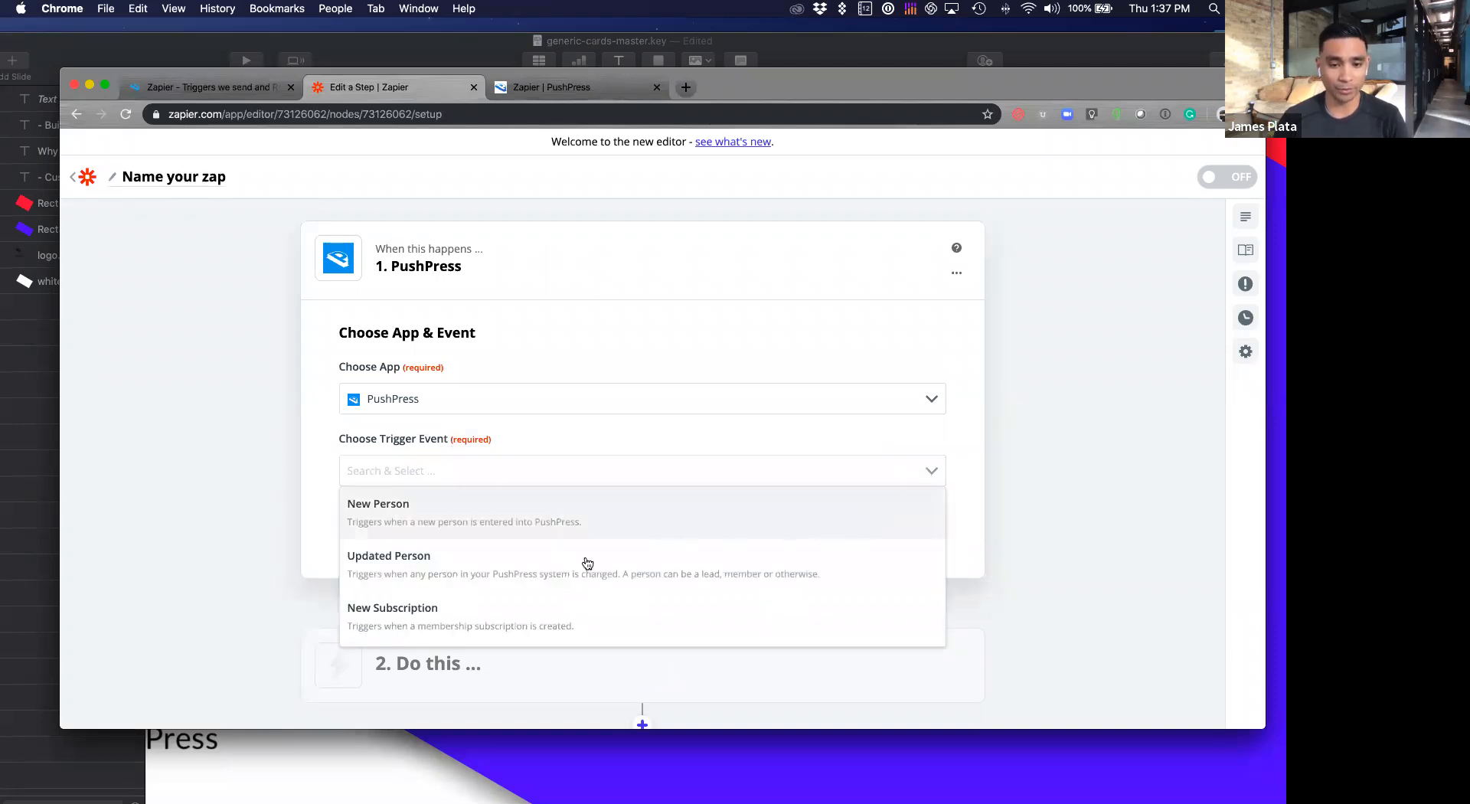
{"action": "scroll", "coordinate": [598, 534], "scroll_direction": "down", "scroll_amount": 3}
{"action": "scroll", "coordinate": [586, 526], "scroll_direction": "up", "scroll_amount": 2}
{"action": "left_click", "coordinate": [579, 582]}
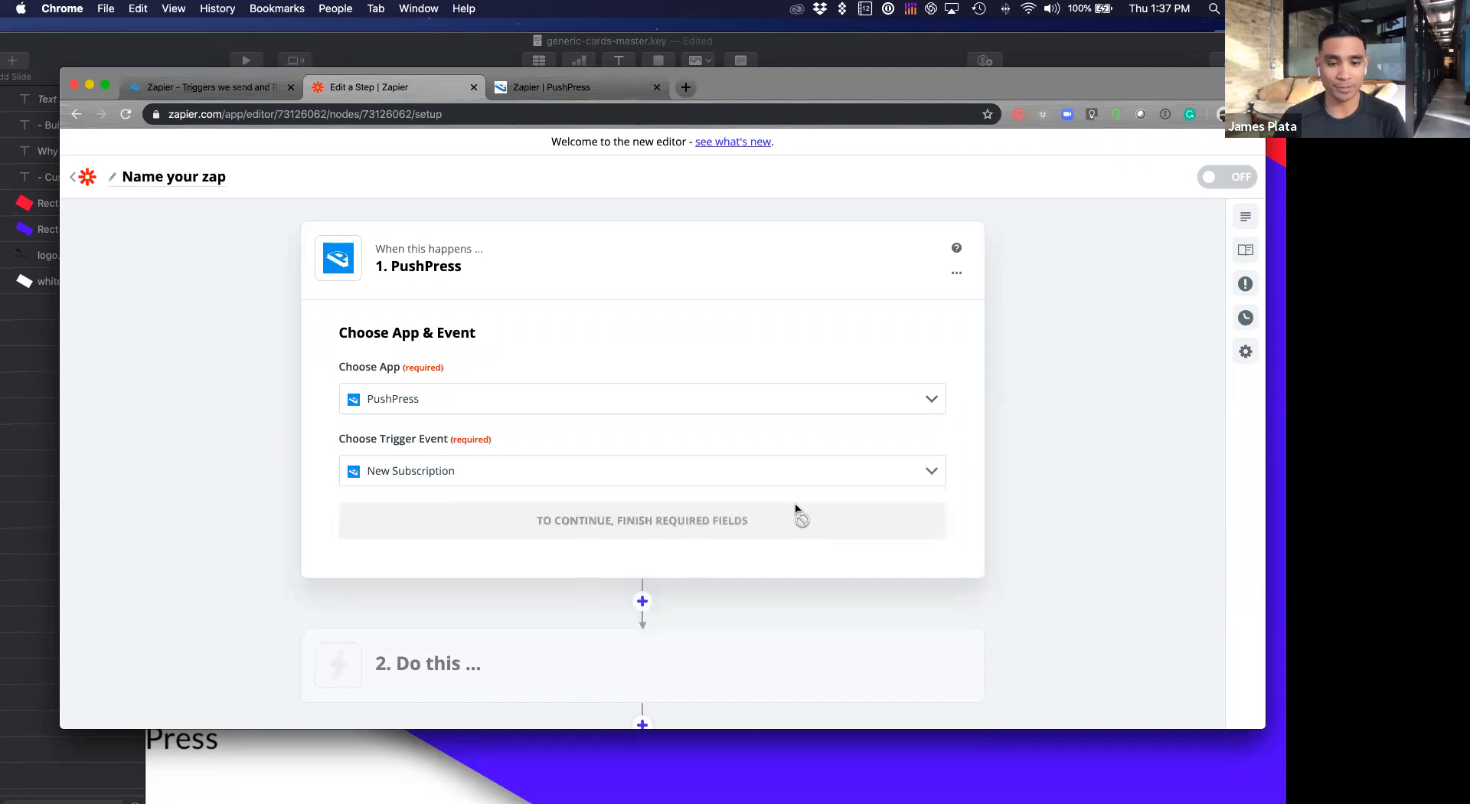
{"action": "left_click", "coordinate": [738, 520]}
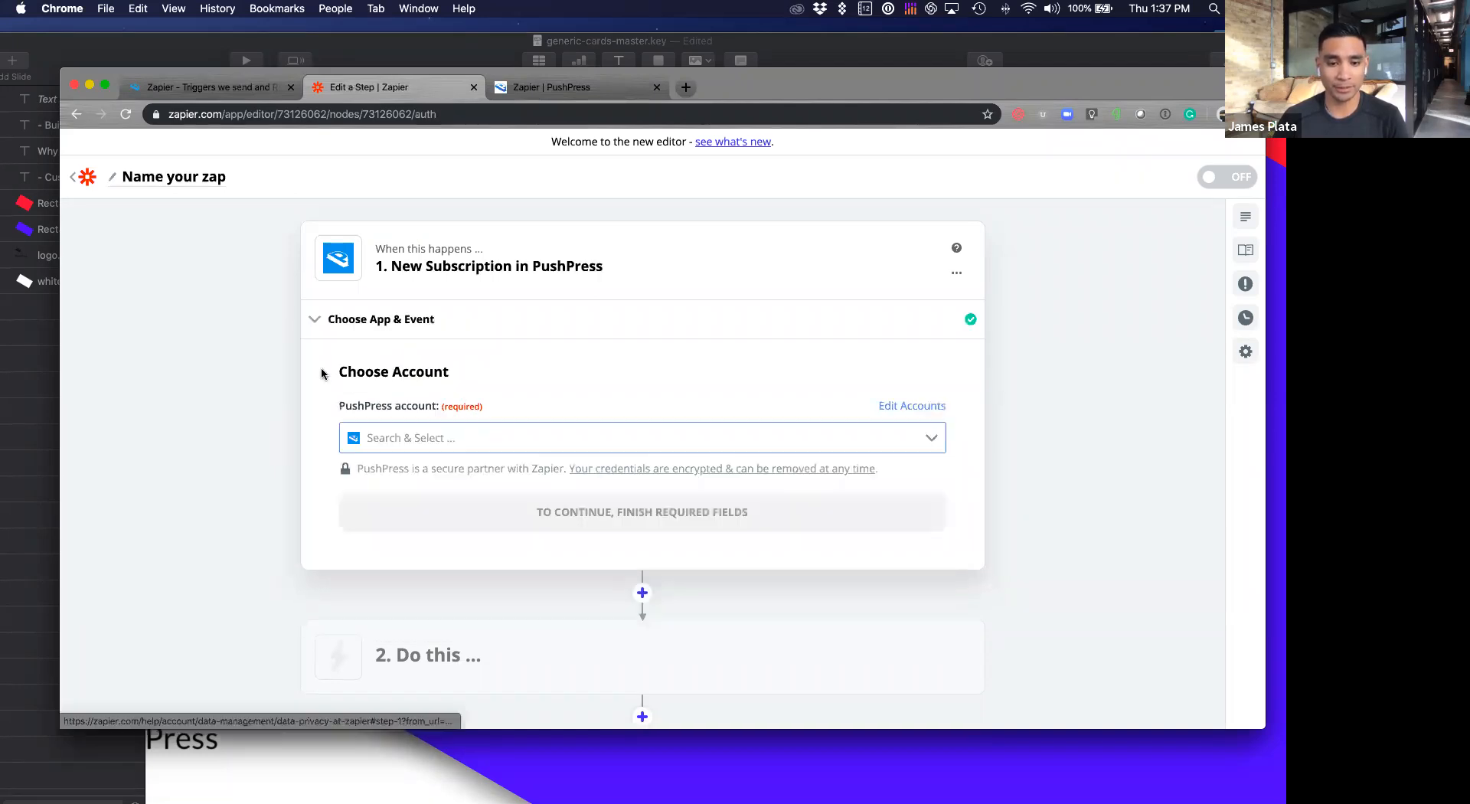
Step: Start adding a new PushPress account for the trigger
{"action": "left_click", "coordinate": [758, 438]}
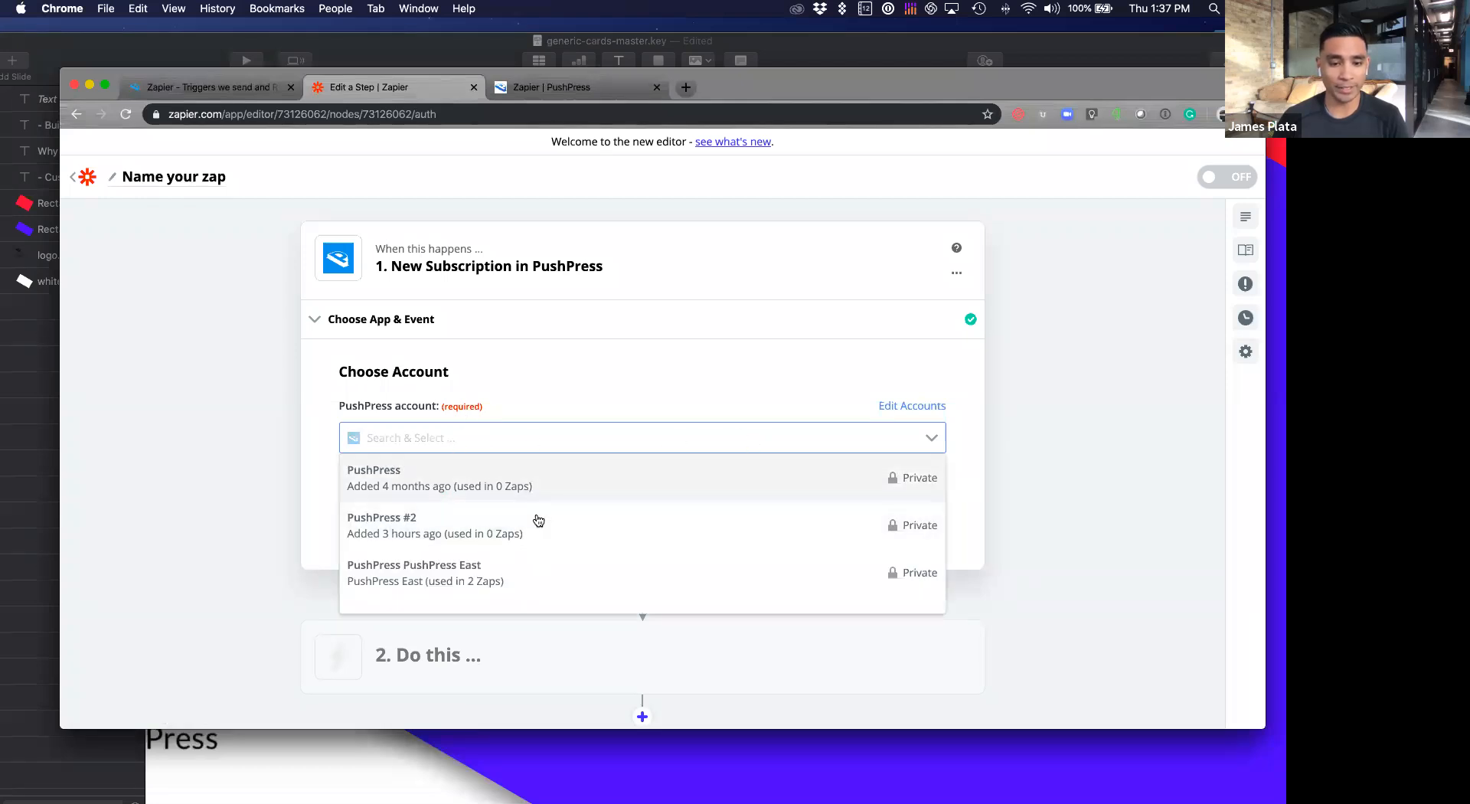
{"action": "scroll", "coordinate": [535, 539], "scroll_direction": "down", "scroll_amount": 1}
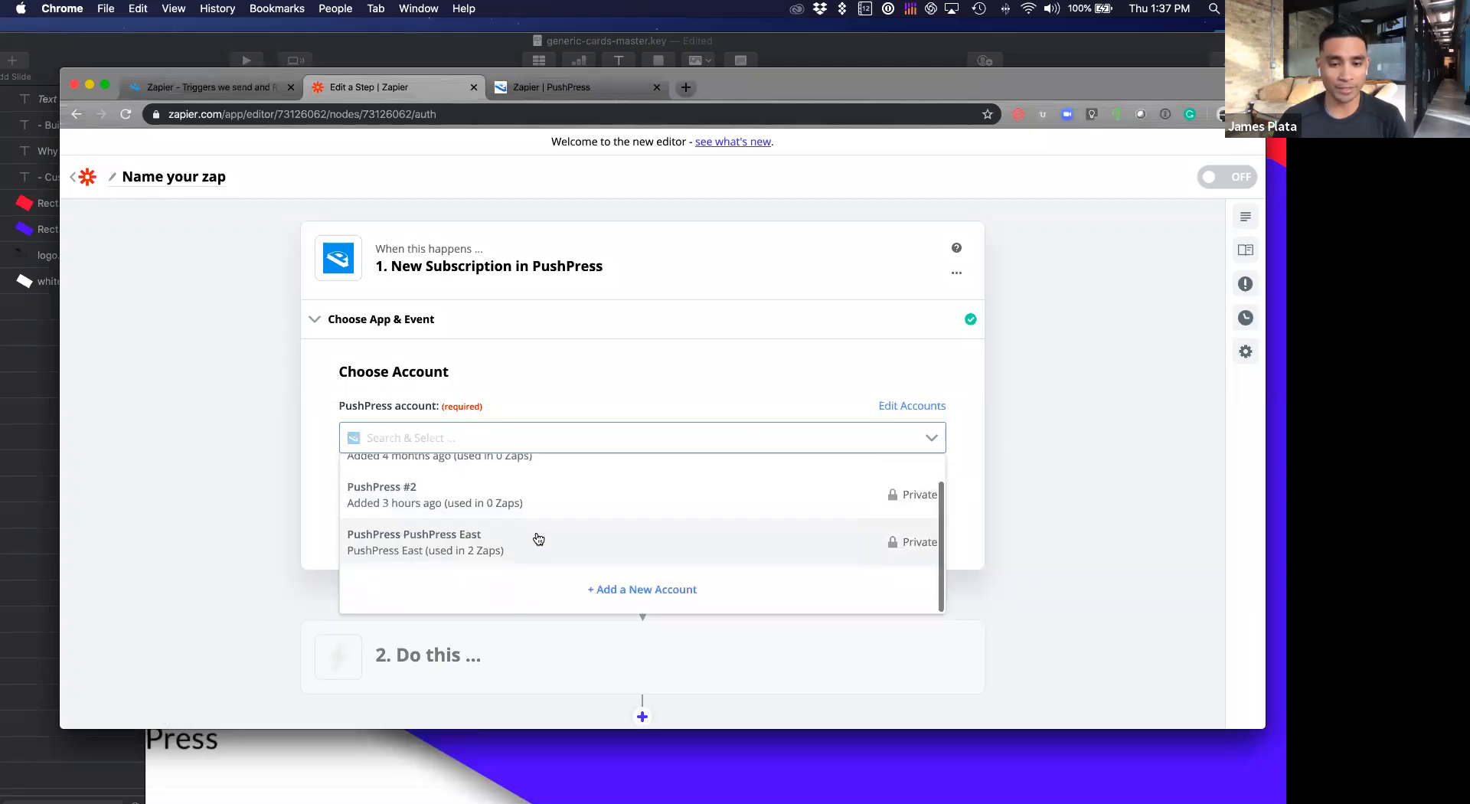
{"action": "left_click", "coordinate": [641, 589]}
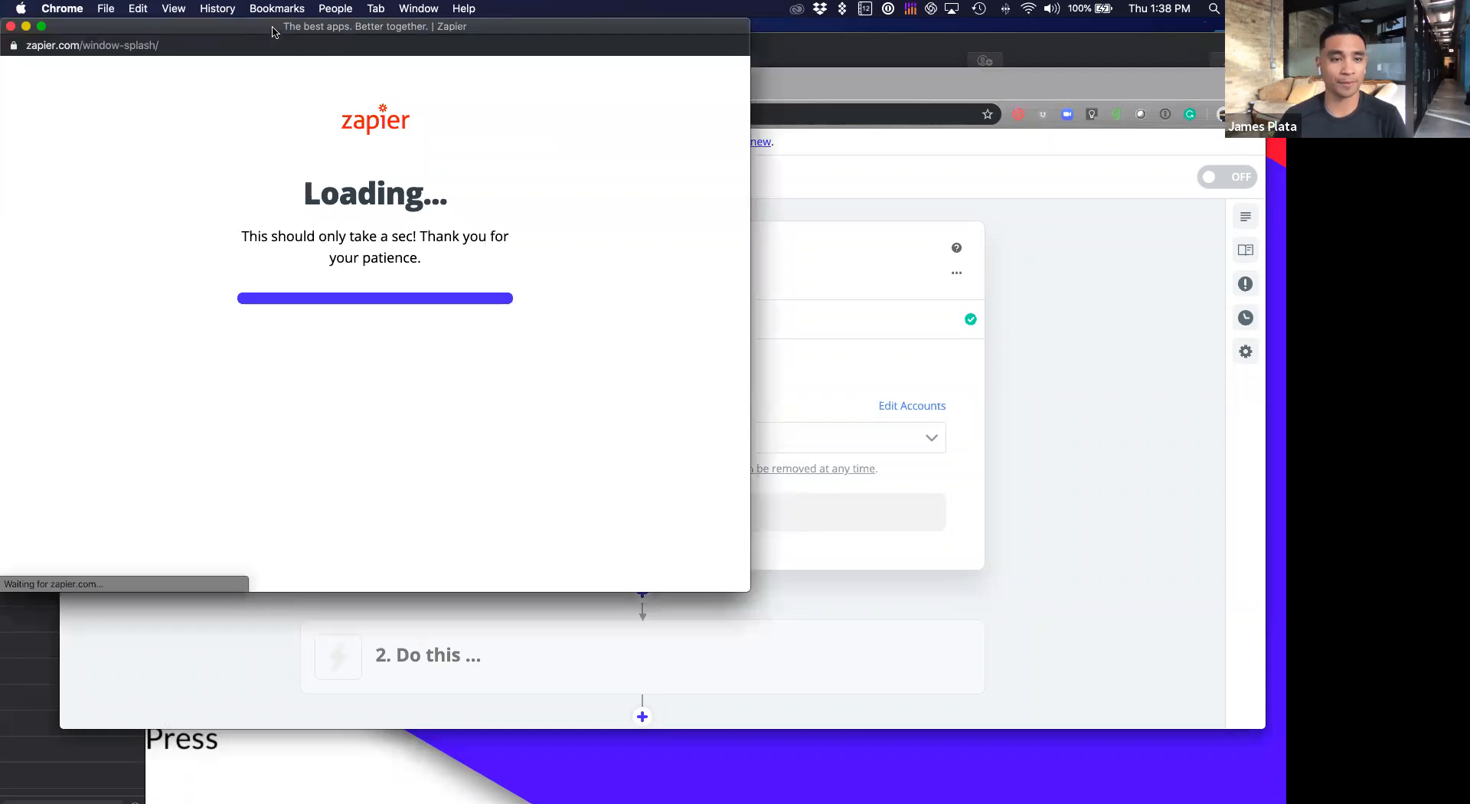
{"action": "left_click_drag", "start_coordinate": [274, 28], "coordinate": [274, 29]}
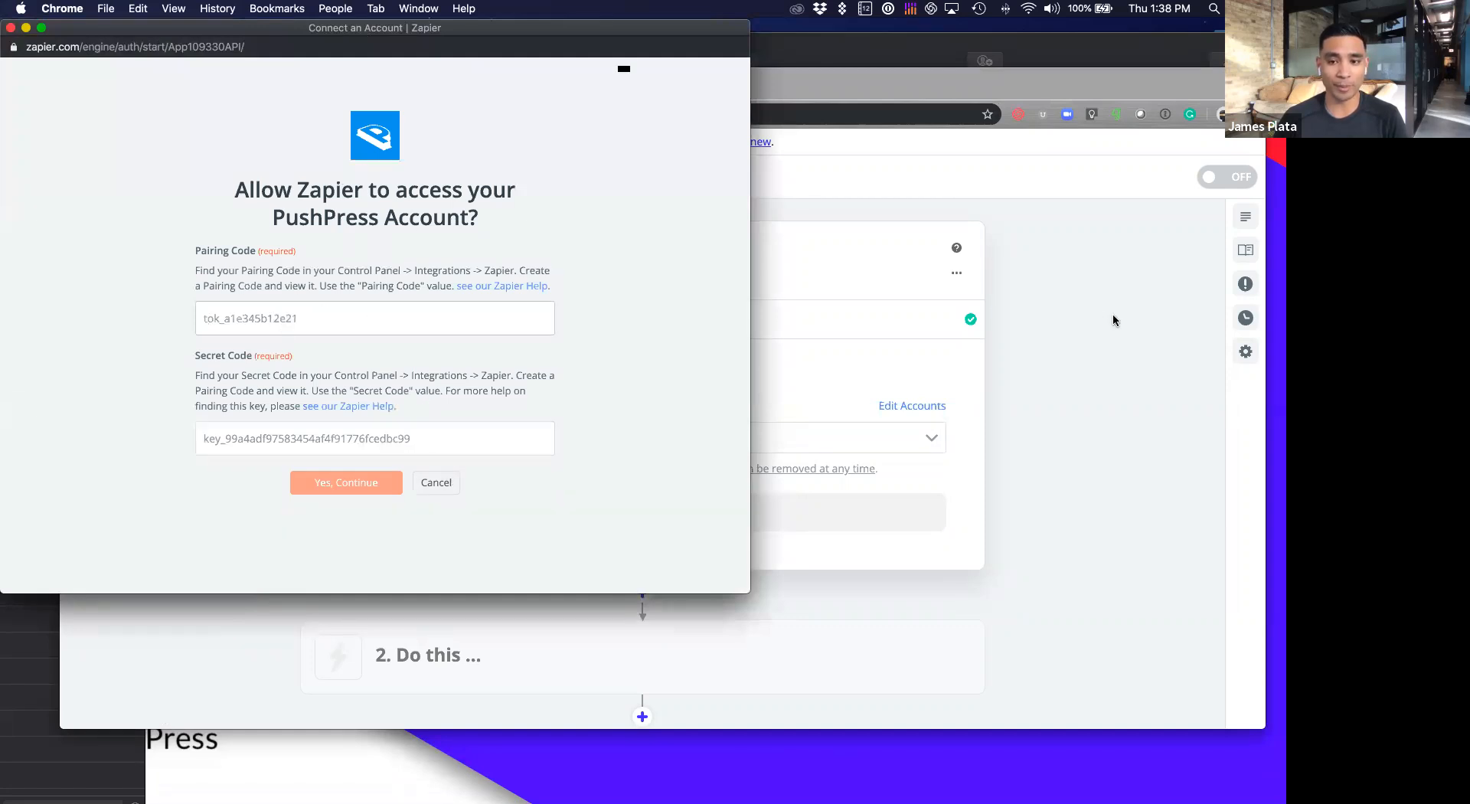
{"action": "left_click", "coordinate": [971, 237]}
{"action": "key", "text": "ctrl+Tab"}
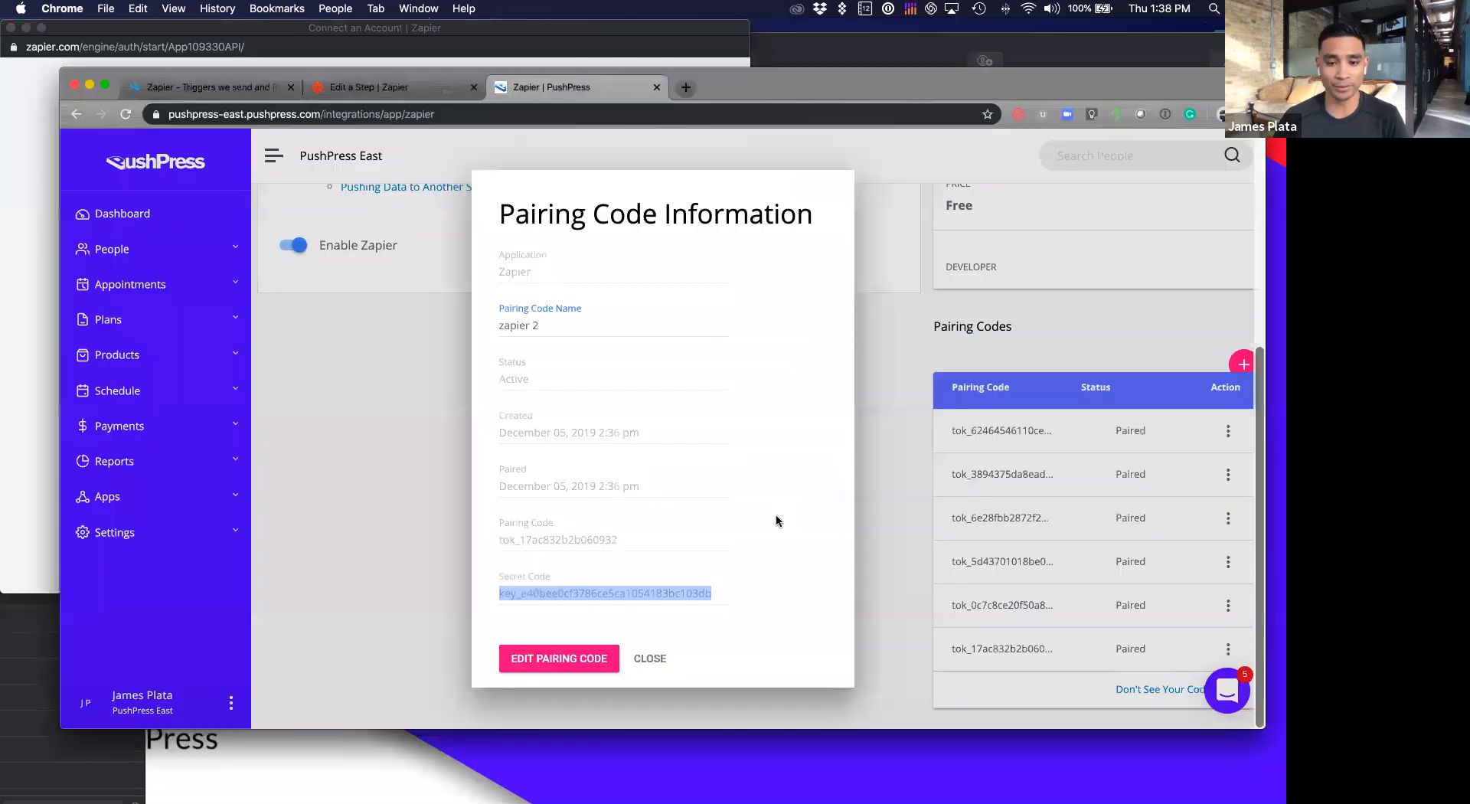
{"action": "double_click", "coordinate": [578, 540]}
{"action": "key", "text": "super+c"}
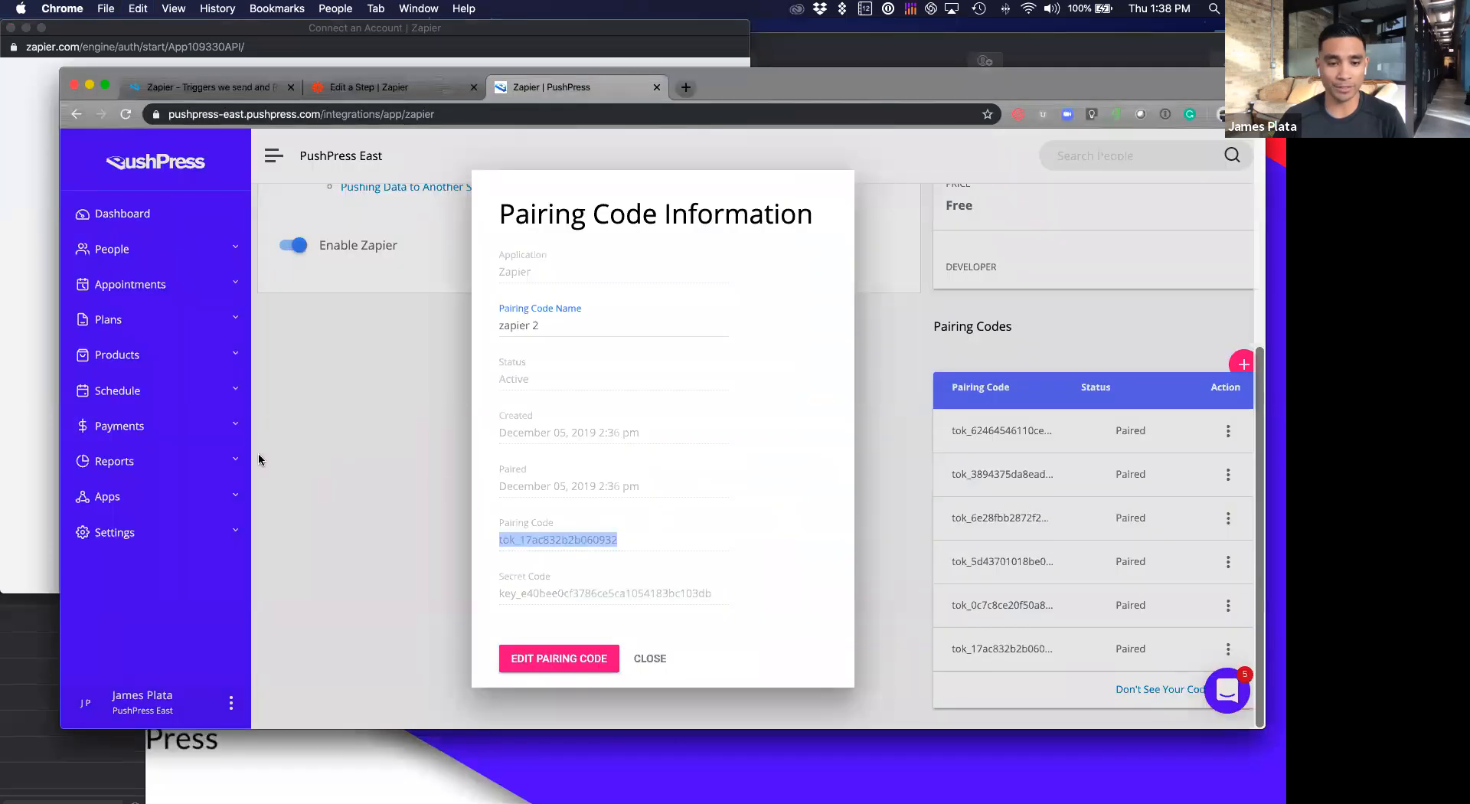
{"action": "left_click", "coordinate": [15, 404]}
{"action": "left_click", "coordinate": [286, 316]}
{"action": "key", "text": "super+v"}
Step: Copy the secret code from the PushPress pairing details into the Secret Code field of the connection form and authorize the account access
{"action": "left_click", "coordinate": [837, 404]}
{"action": "double_click", "coordinate": [614, 597]}
{"action": "key", "text": "super+c"}
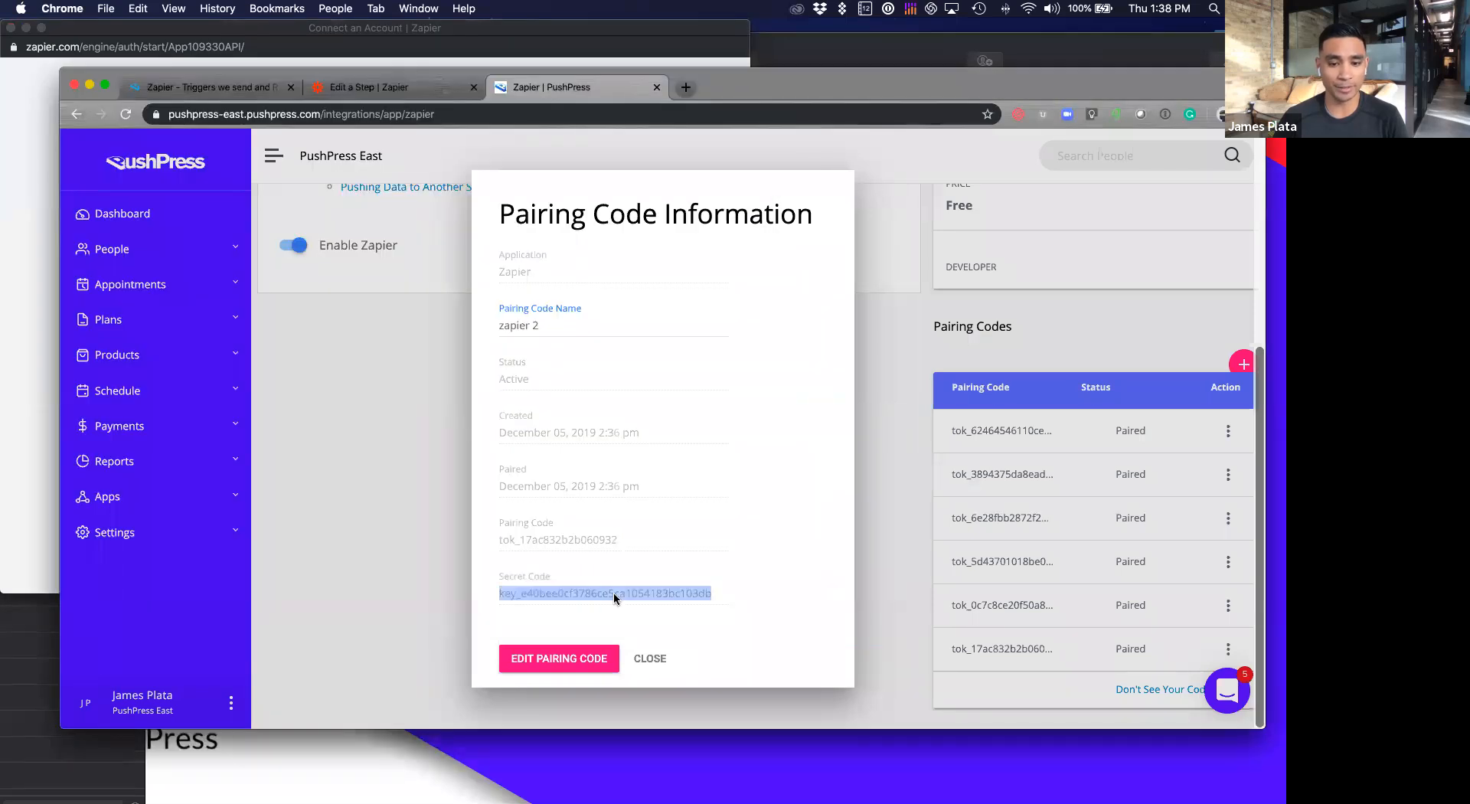
{"action": "left_click", "coordinate": [17, 391]}
{"action": "left_click", "coordinate": [302, 435]}
{"action": "key", "text": "super+v"}
{"action": "left_click", "coordinate": [394, 484]}
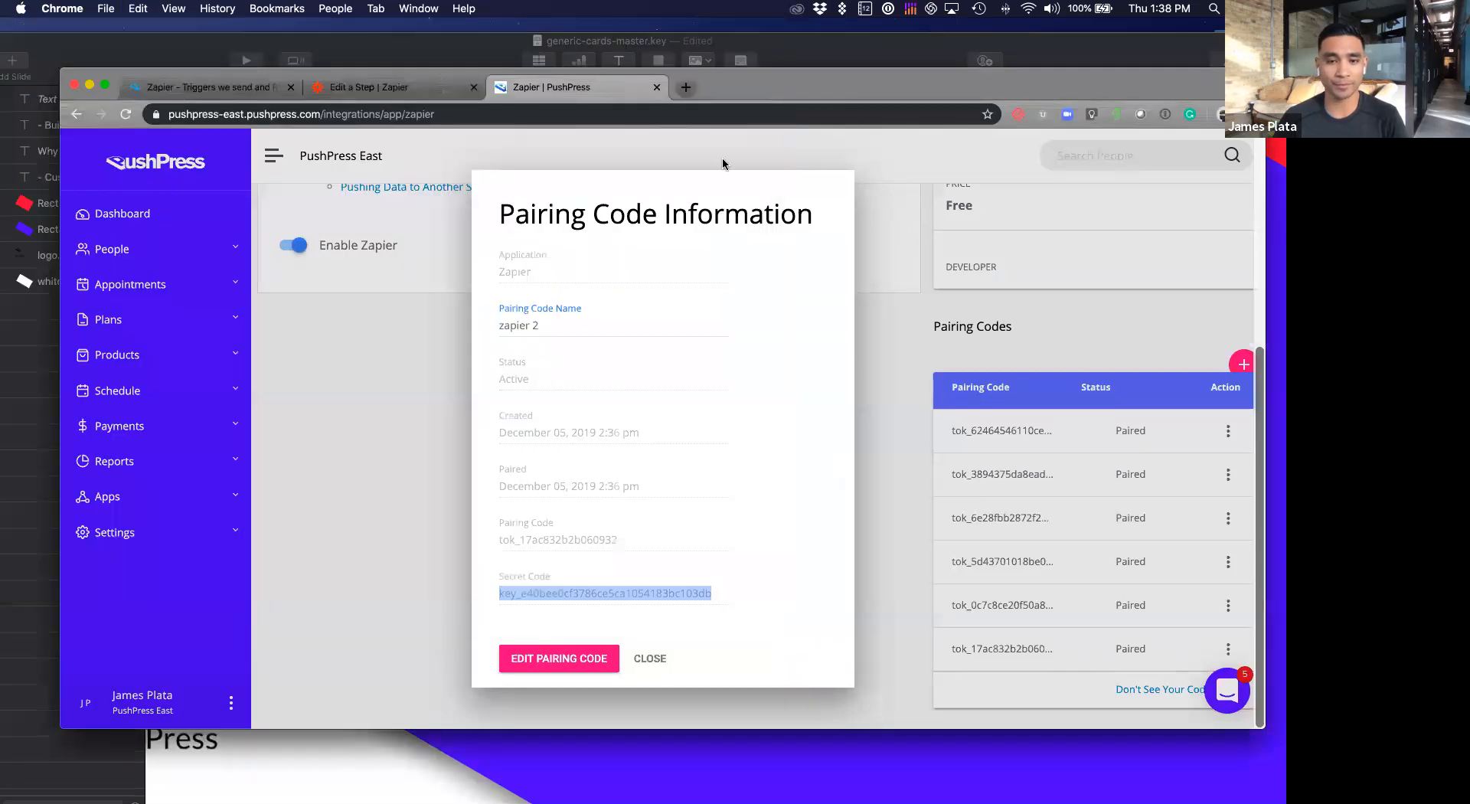
Step: Return to the zap and continue with the "PushPress PushPress East #2" account to the Find Data stage
{"action": "left_click", "coordinate": [441, 92]}
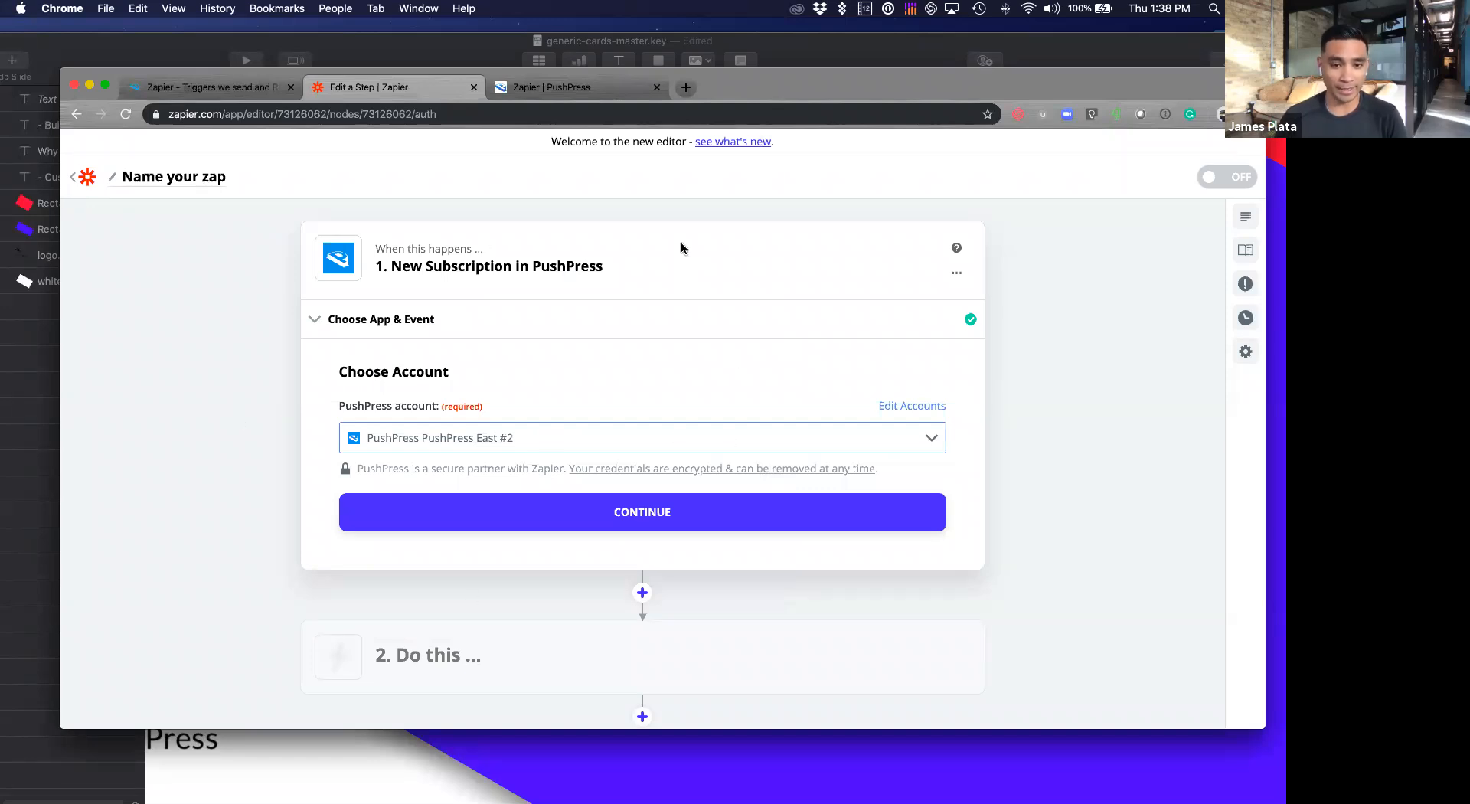
{"action": "left_click", "coordinate": [641, 506]}
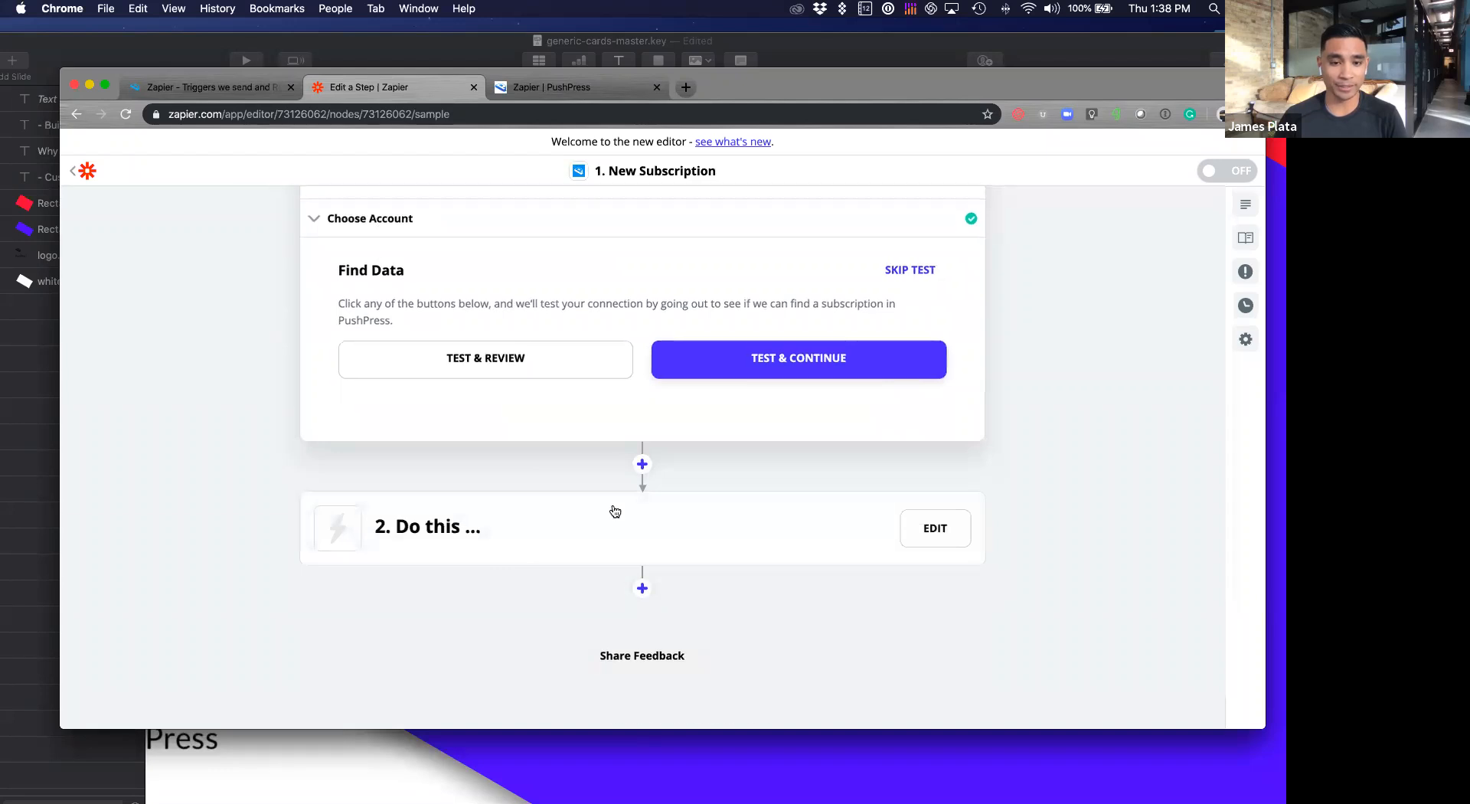
{"action": "scroll", "coordinate": [615, 512], "scroll_direction": "up", "scroll_amount": 5}
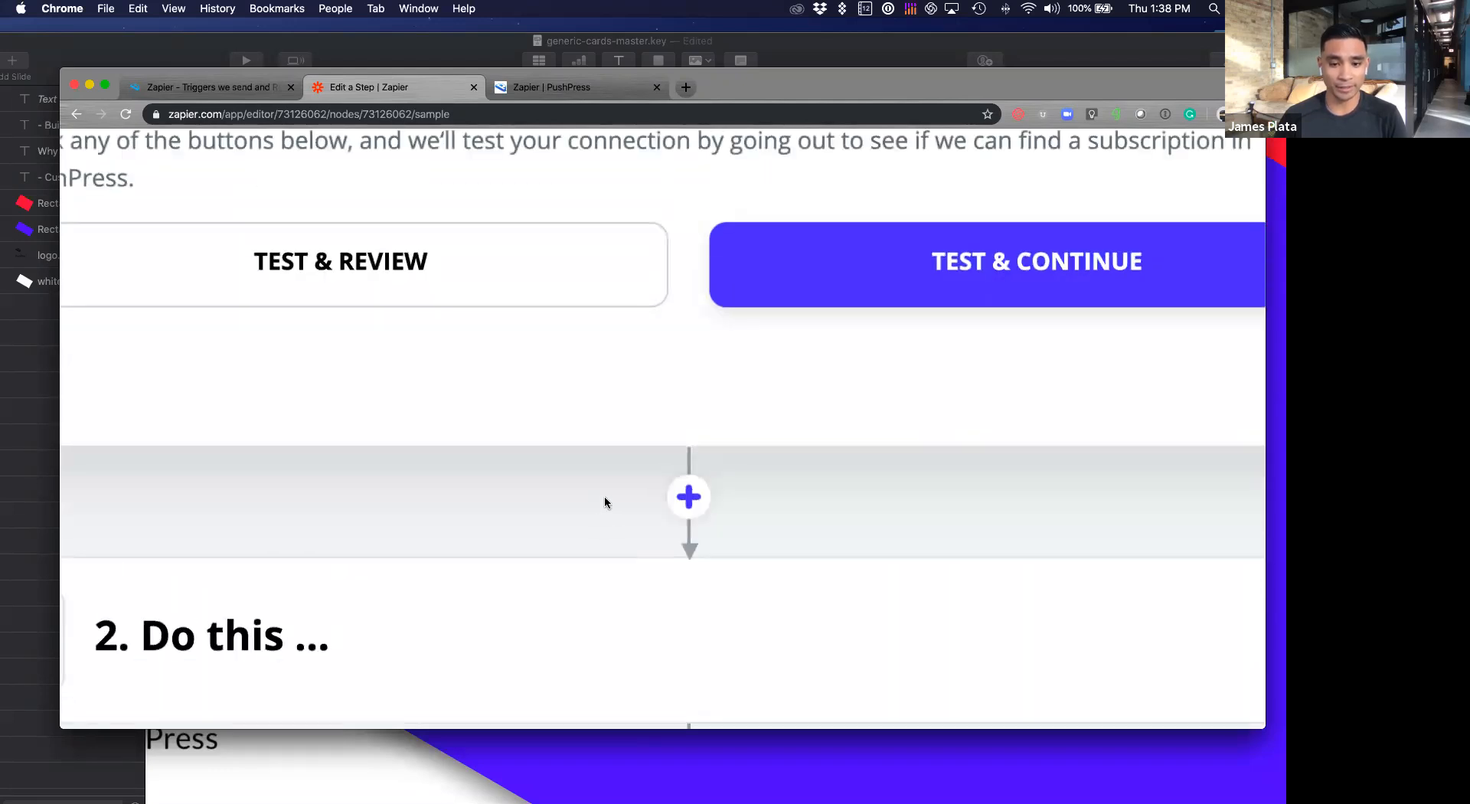
Step: Test the New Subscription trigger and pull sample subscriptions from the connected PushPress account for review
{"action": "scroll", "coordinate": [605, 494], "scroll_direction": "down", "scroll_amount": 5}
{"action": "scroll", "coordinate": [604, 490], "scroll_direction": "up", "scroll_amount": 4}
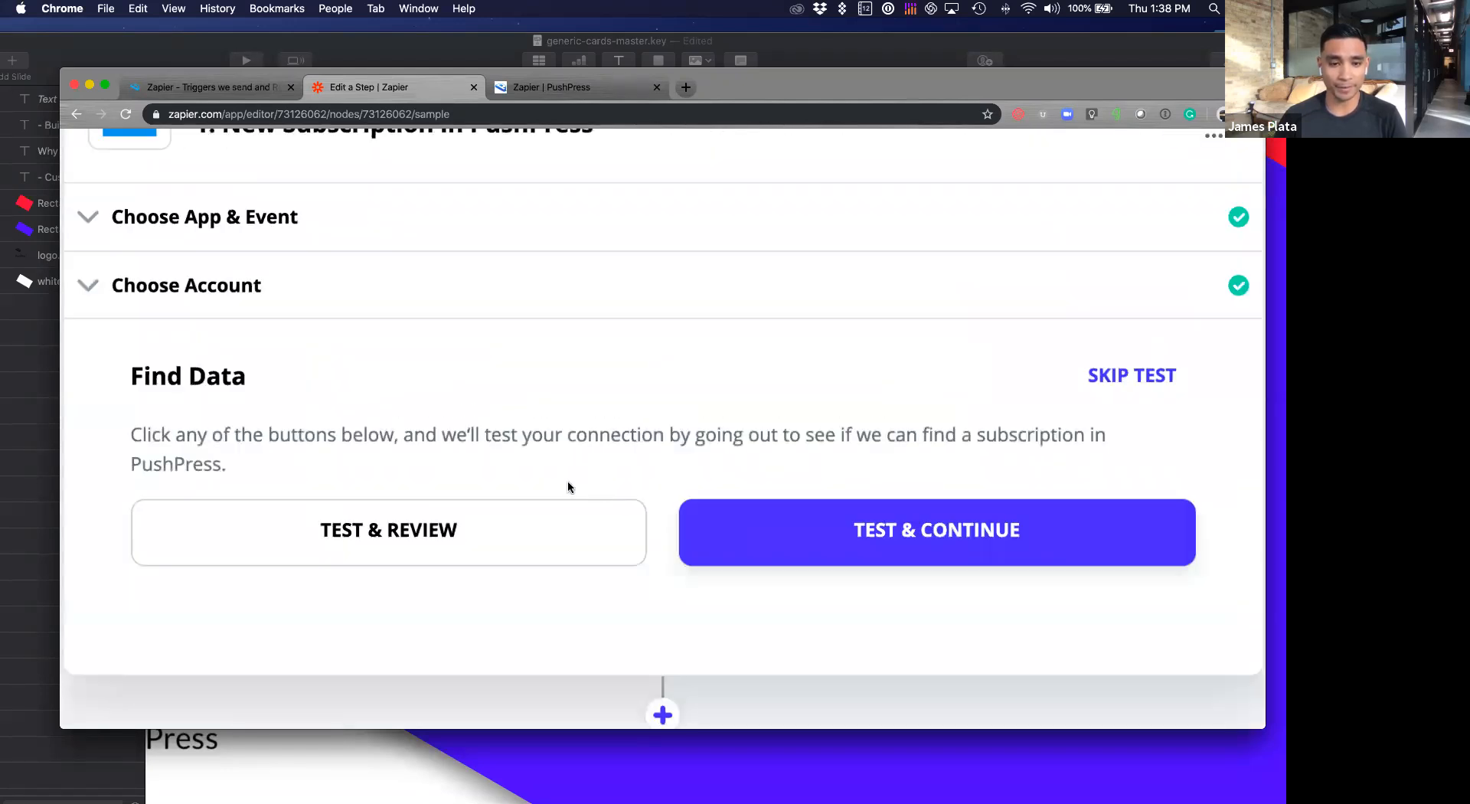
{"action": "scroll", "coordinate": [568, 480], "scroll_direction": "down", "scroll_amount": 5}
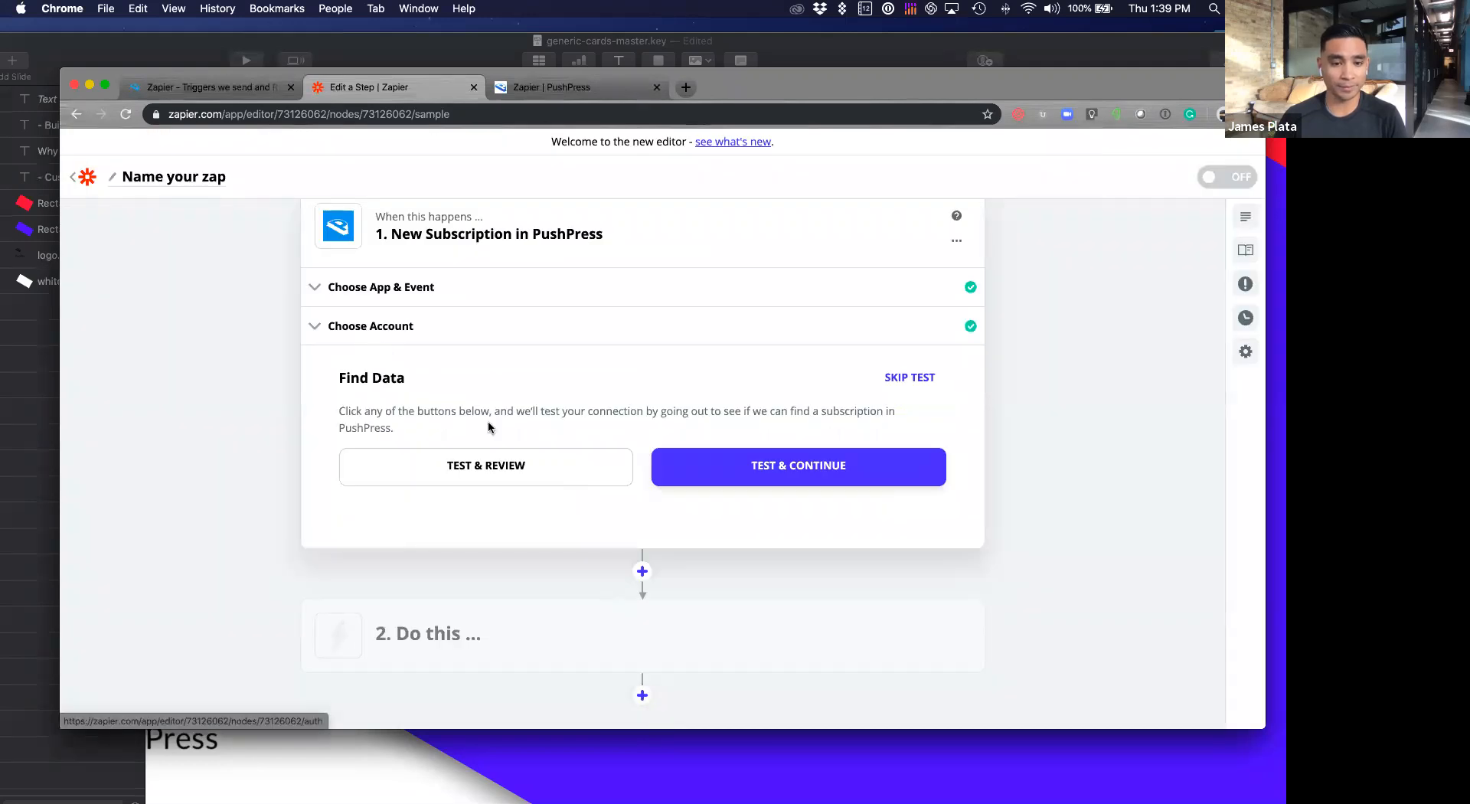
{"action": "left_click", "coordinate": [478, 467]}
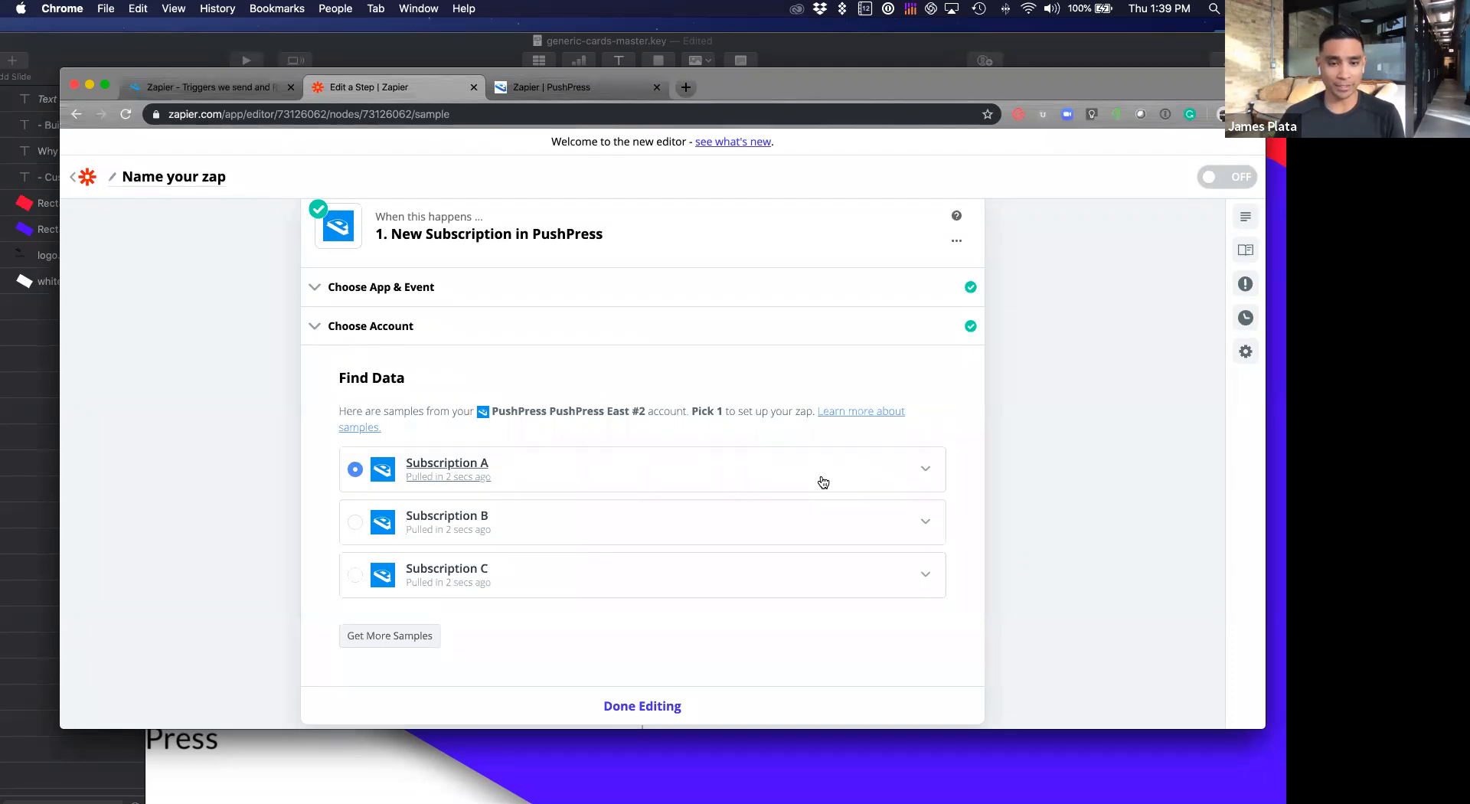
Step: Expand the Subscription A sample and examine the subscription fields it passes to the zap
{"action": "left_click", "coordinate": [730, 477]}
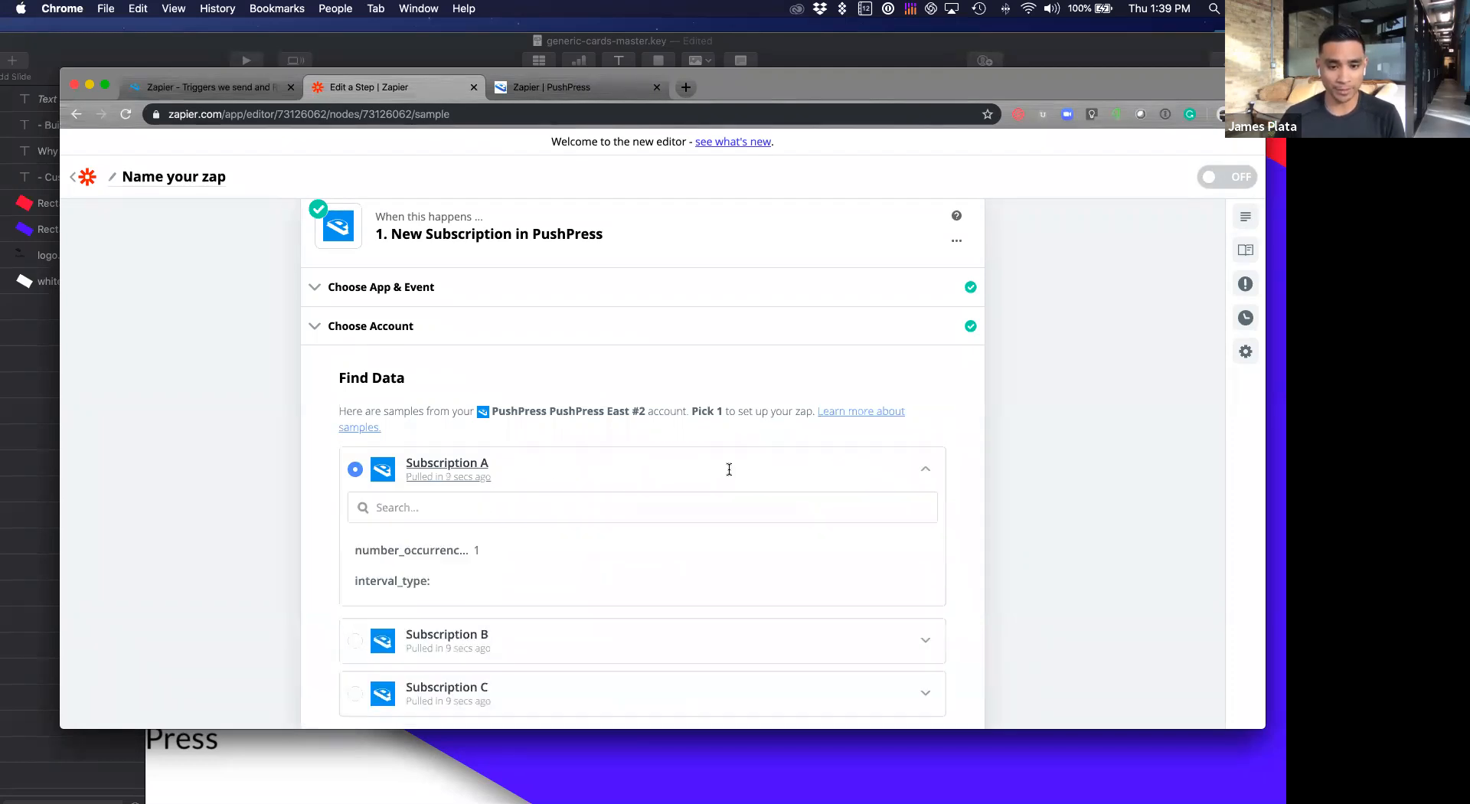
{"action": "scroll", "coordinate": [627, 554], "scroll_direction": "down", "scroll_amount": 2}
{"action": "scroll", "coordinate": [620, 560], "scroll_direction": "down", "scroll_amount": 5}
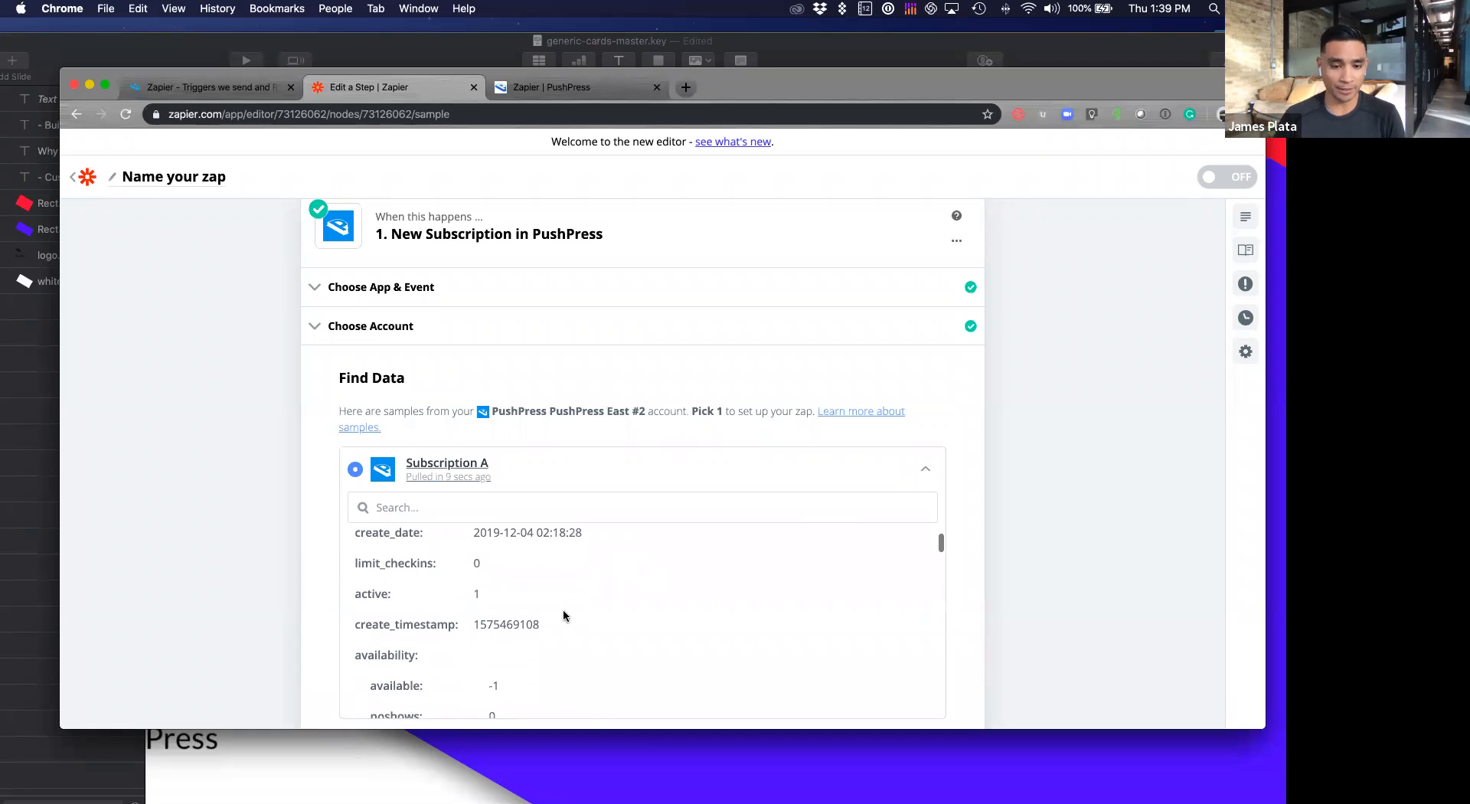
{"action": "scroll", "coordinate": [564, 617], "scroll_direction": "down", "scroll_amount": 5}
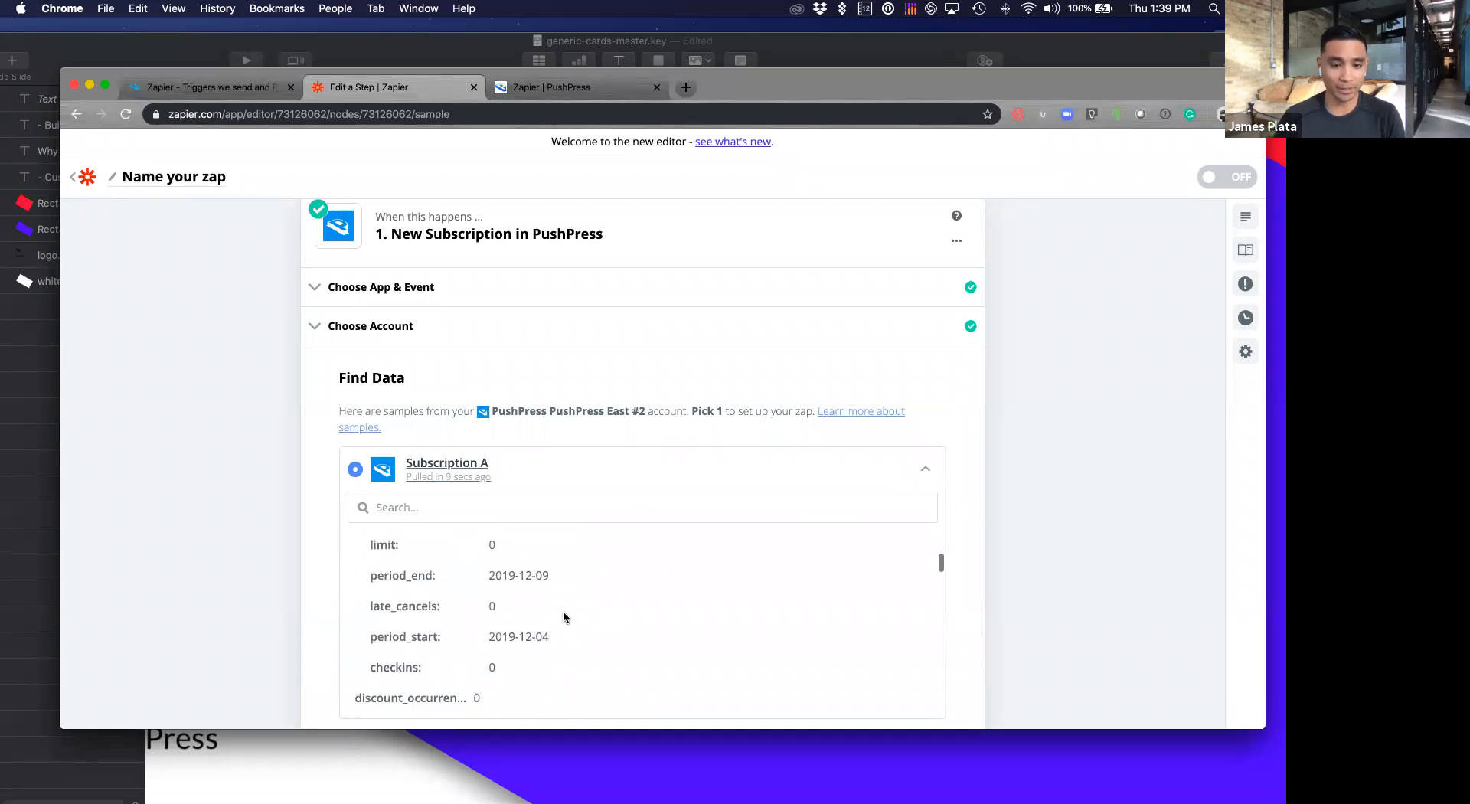
{"action": "scroll", "coordinate": [564, 617], "scroll_direction": "down", "scroll_amount": 3}
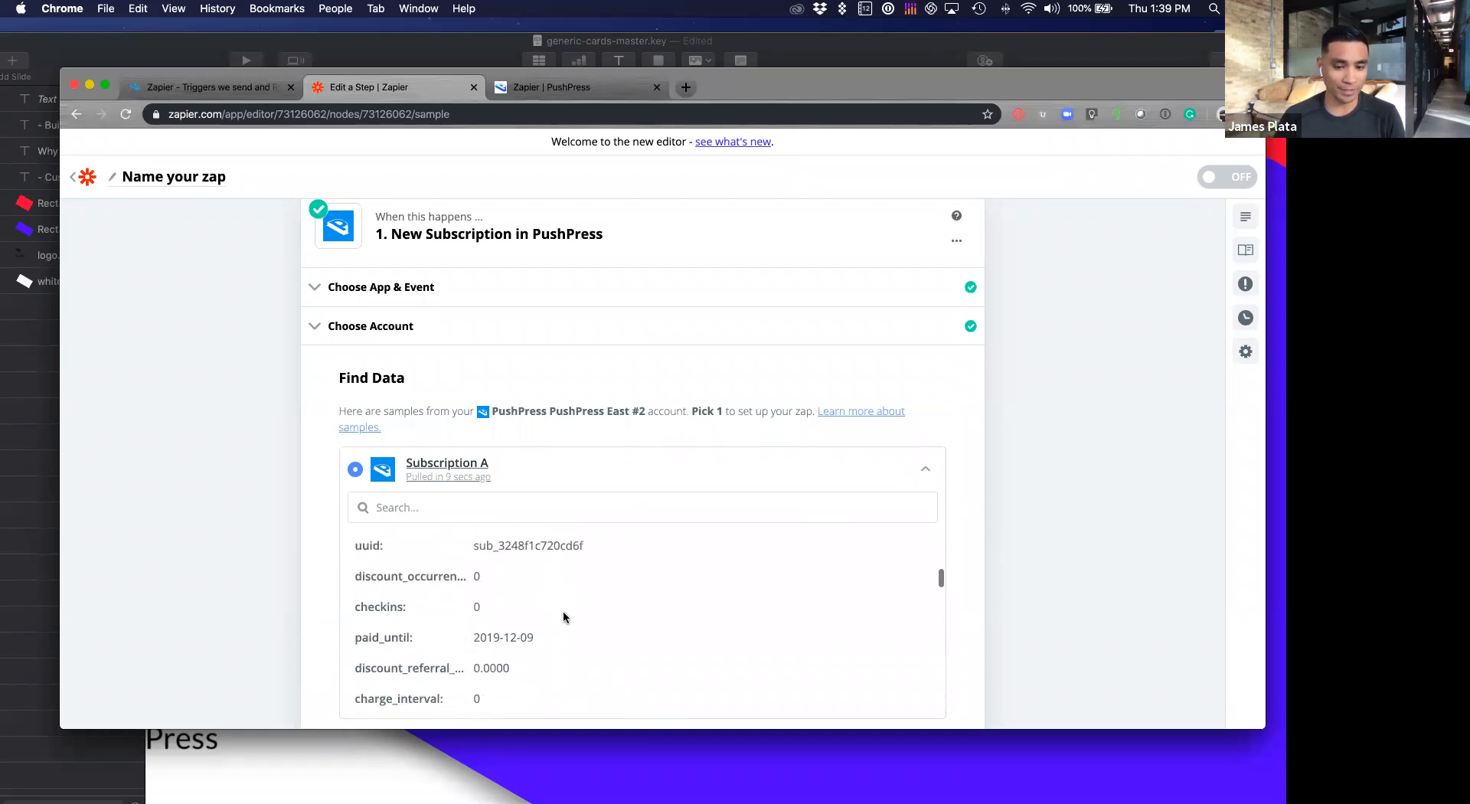
{"action": "scroll", "coordinate": [568, 605], "scroll_direction": "down", "scroll_amount": 3}
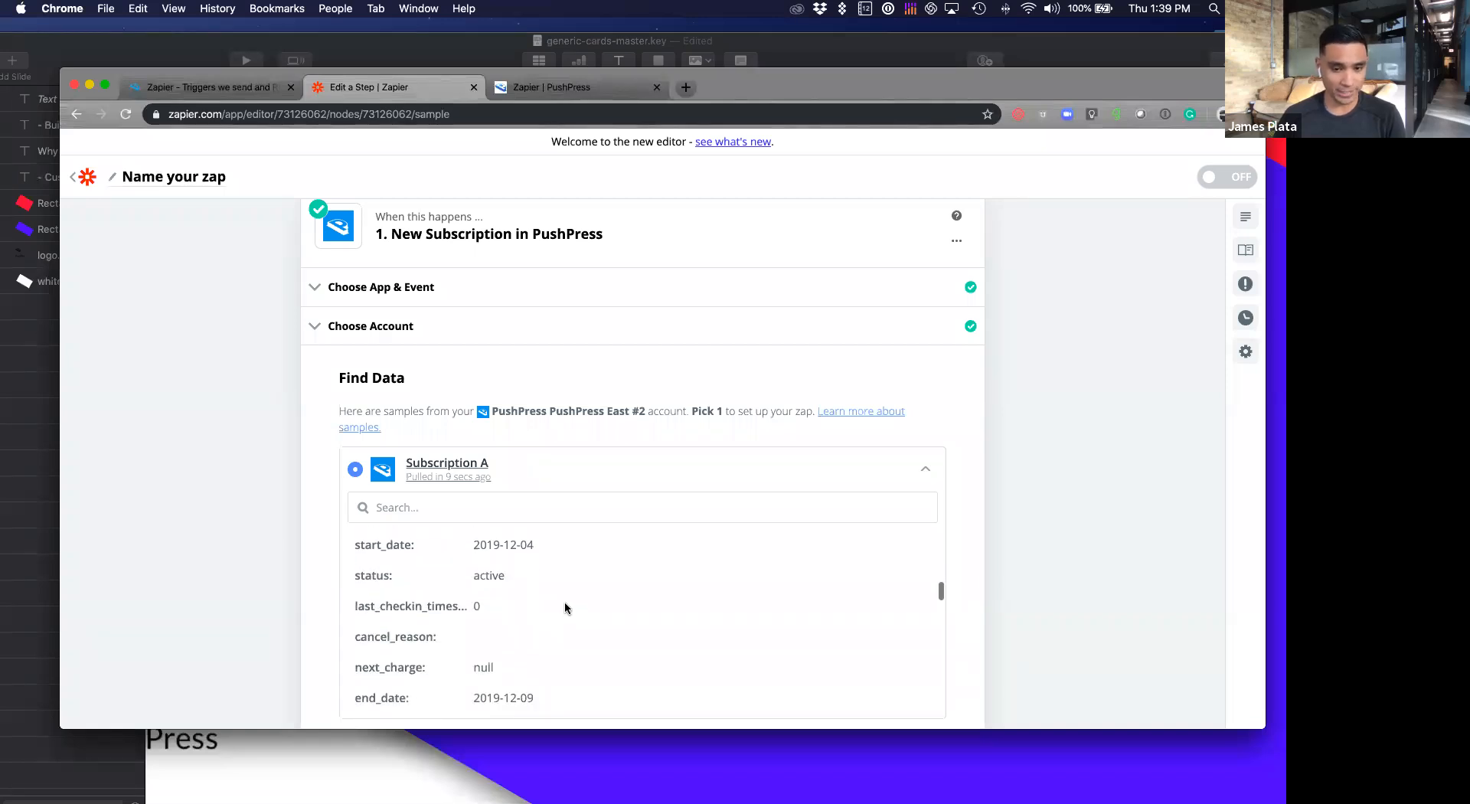
{"action": "scroll", "coordinate": [502, 605], "scroll_direction": "down", "scroll_amount": 3}
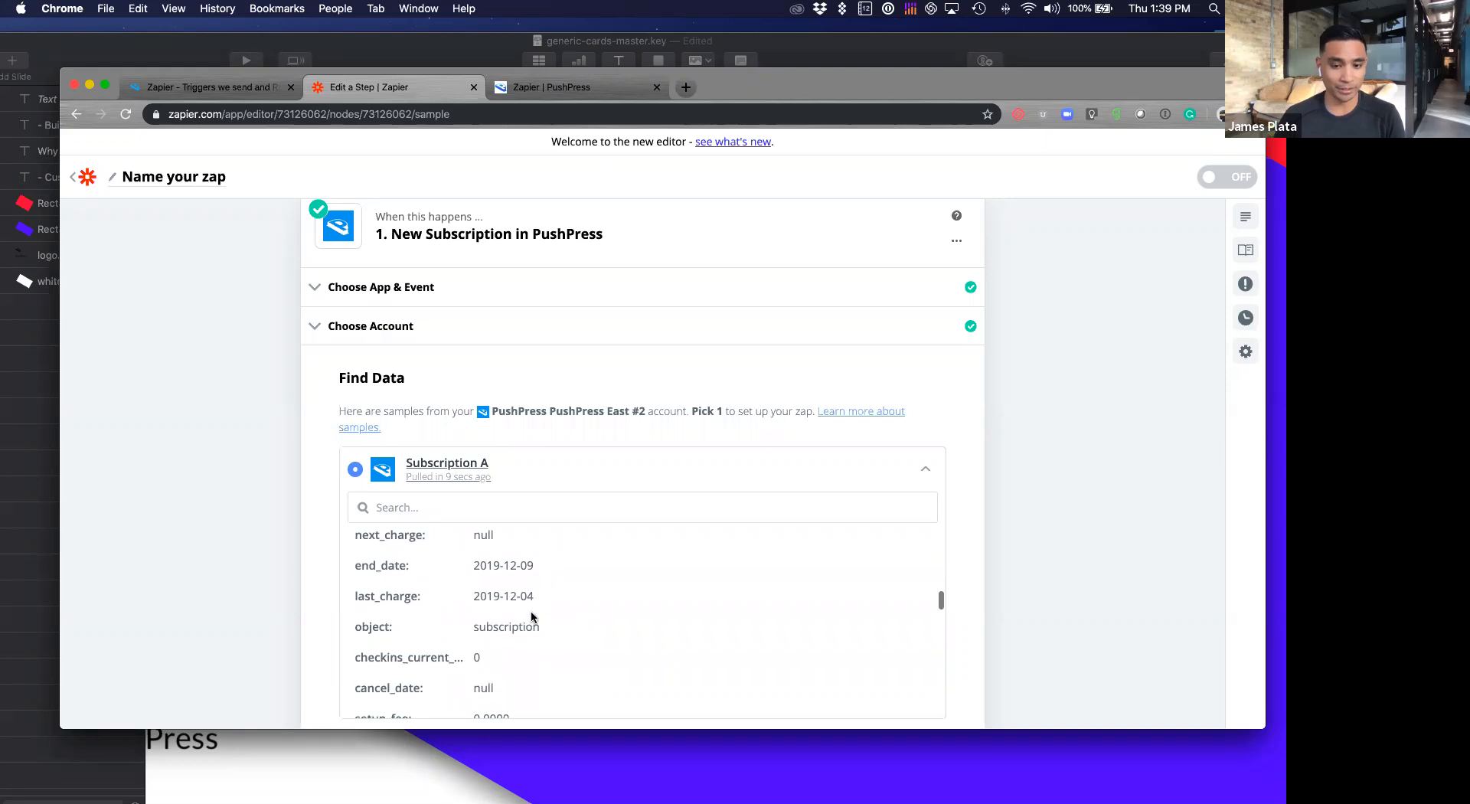
{"action": "scroll", "coordinate": [532, 616], "scroll_direction": "down", "scroll_amount": 10}
{"action": "scroll", "coordinate": [518, 617], "scroll_direction": "down", "scroll_amount": 5}
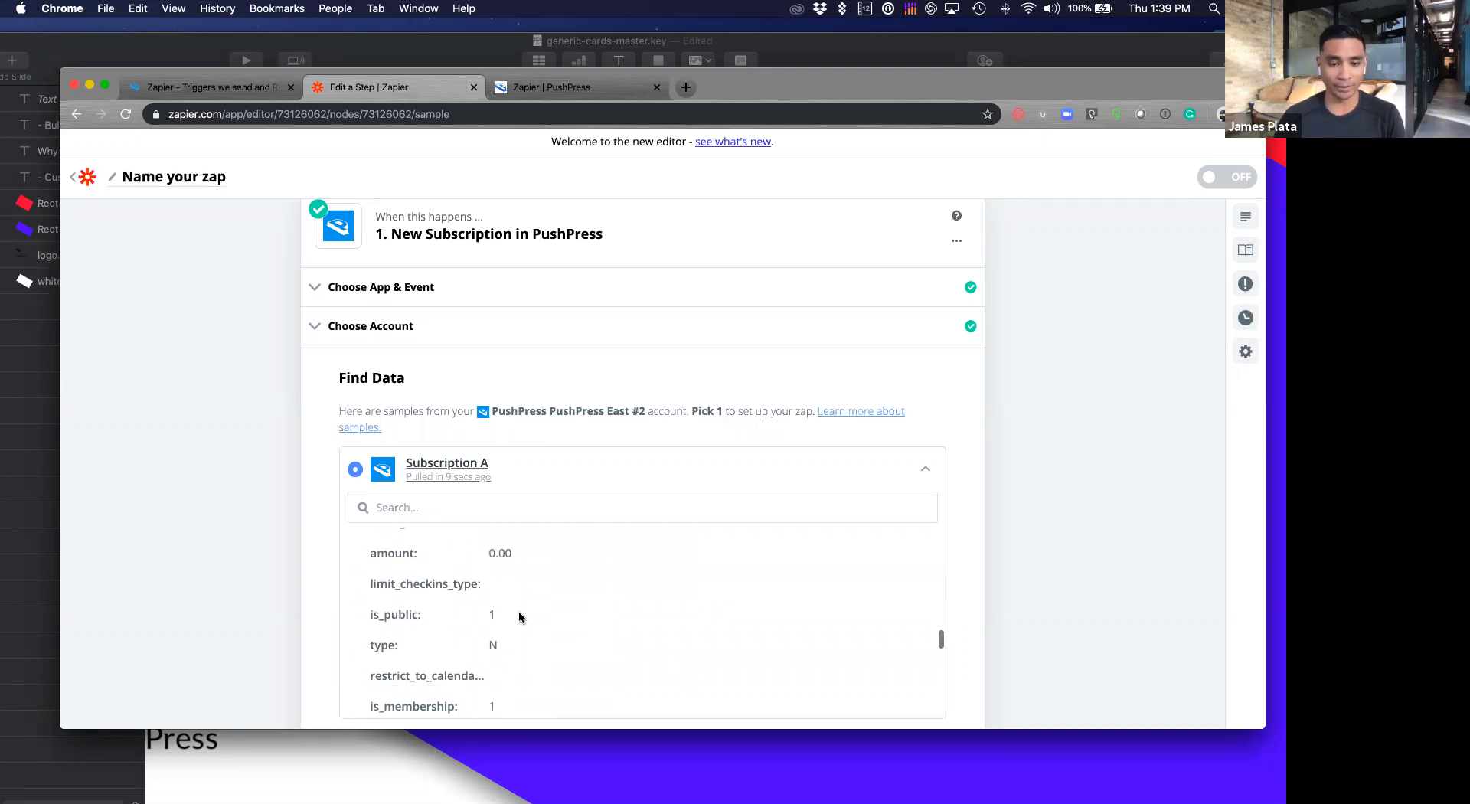
{"action": "scroll", "coordinate": [516, 615], "scroll_direction": "down", "scroll_amount": 5}
{"action": "scroll", "coordinate": [1000, 576], "scroll_direction": "down", "scroll_amount": 1}
{"action": "scroll", "coordinate": [996, 574], "scroll_direction": "down", "scroll_amount": 5}
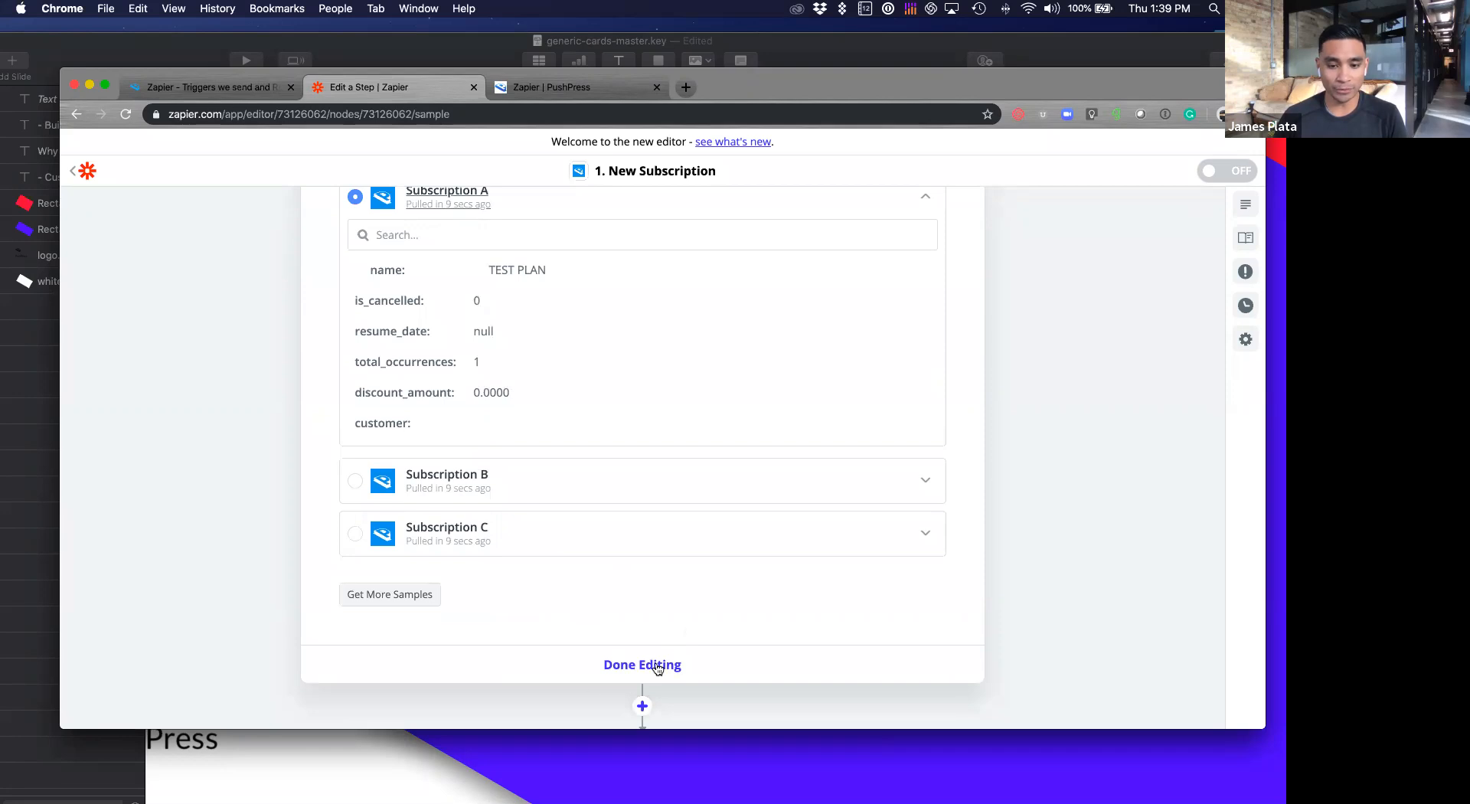
Step: Return to the list of zaps and open the "New Member SMS" zap
{"action": "scroll", "coordinate": [632, 329], "scroll_direction": "up", "scroll_amount": 6}
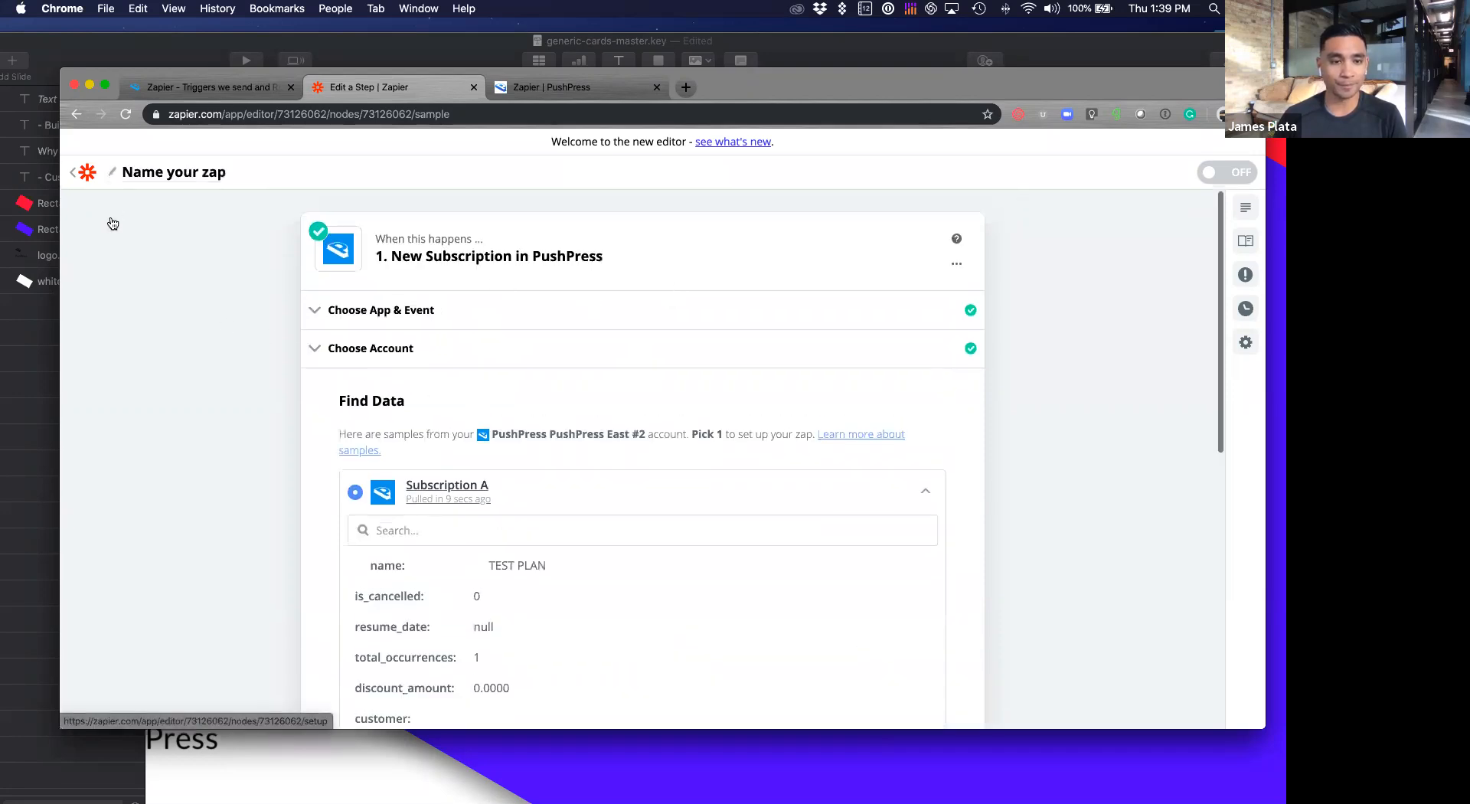
{"action": "scroll", "coordinate": [112, 223], "scroll_direction": "up", "scroll_amount": 1}
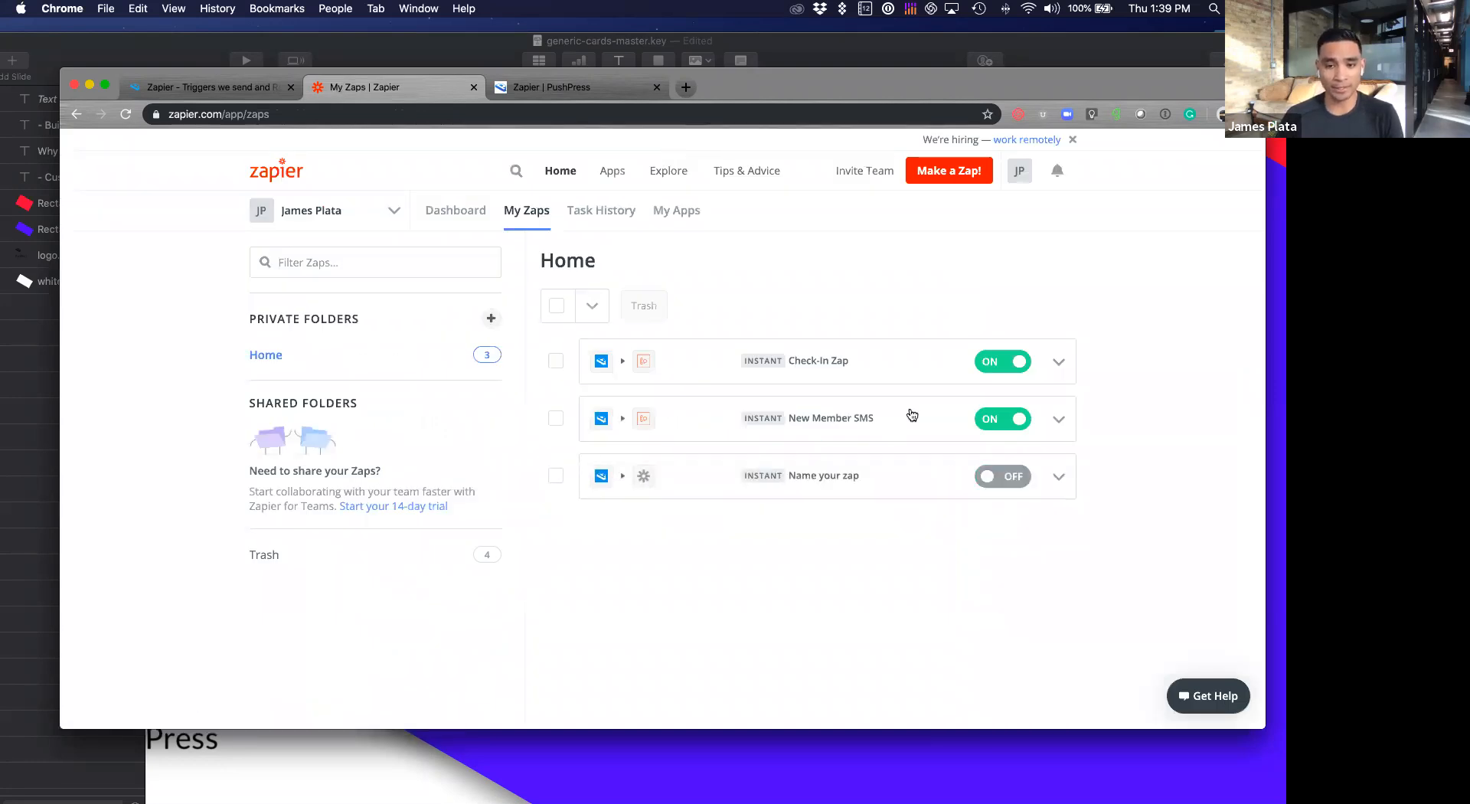
{"action": "left_click", "coordinate": [857, 420]}
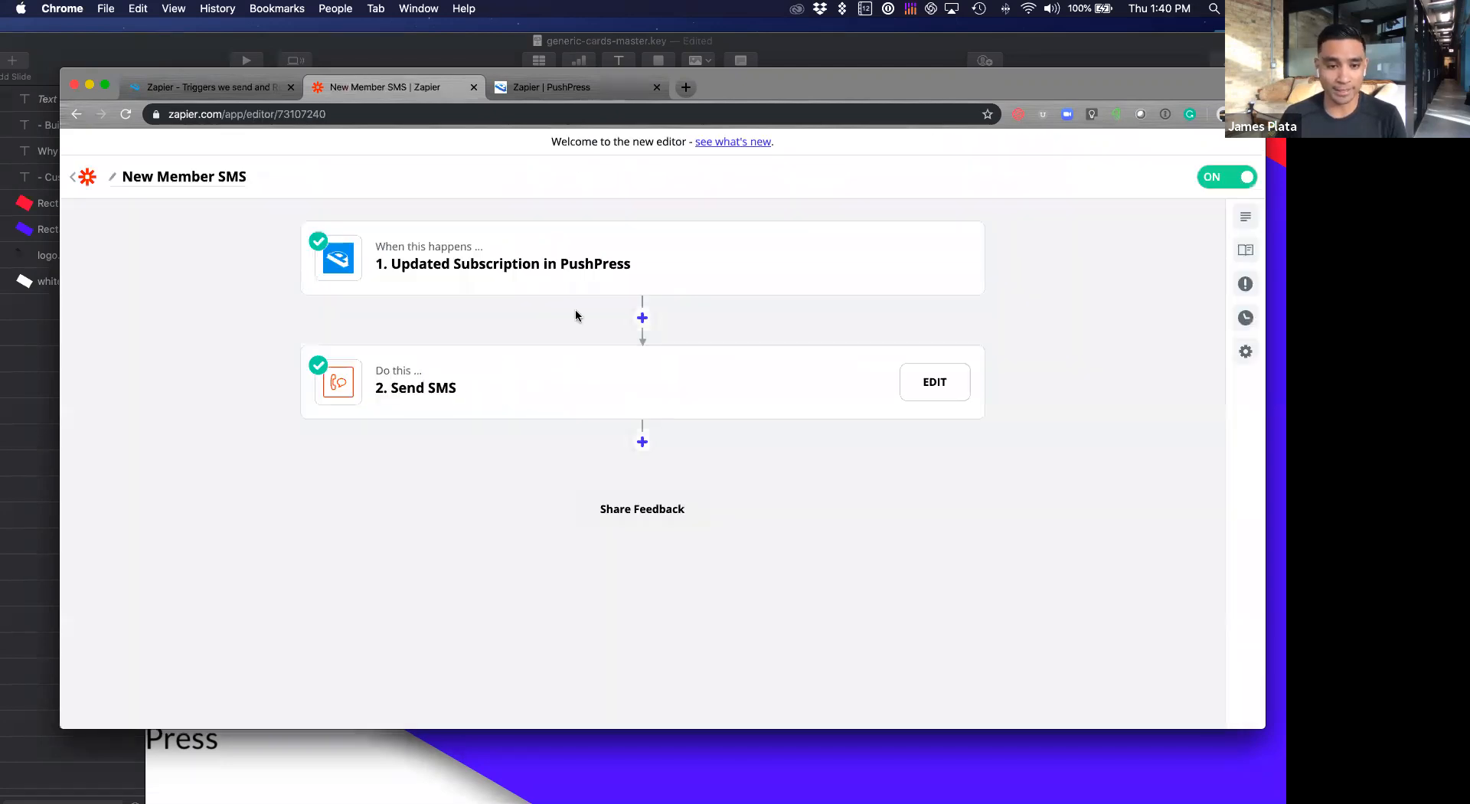
Step: Change the PushPress trigger event to New Subscription and continue to the account choice
{"action": "left_click", "coordinate": [613, 269]}
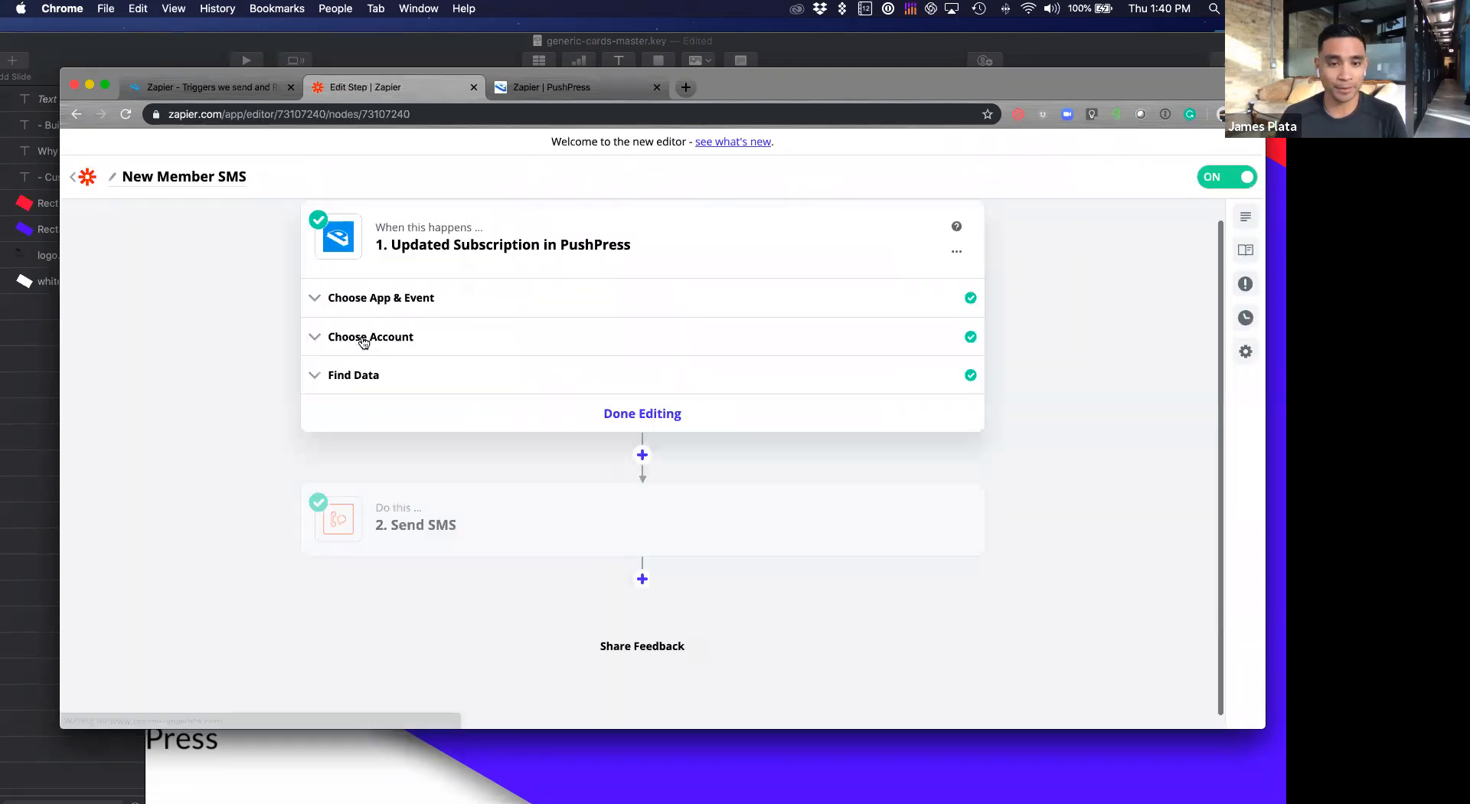
{"action": "left_click", "coordinate": [372, 299]}
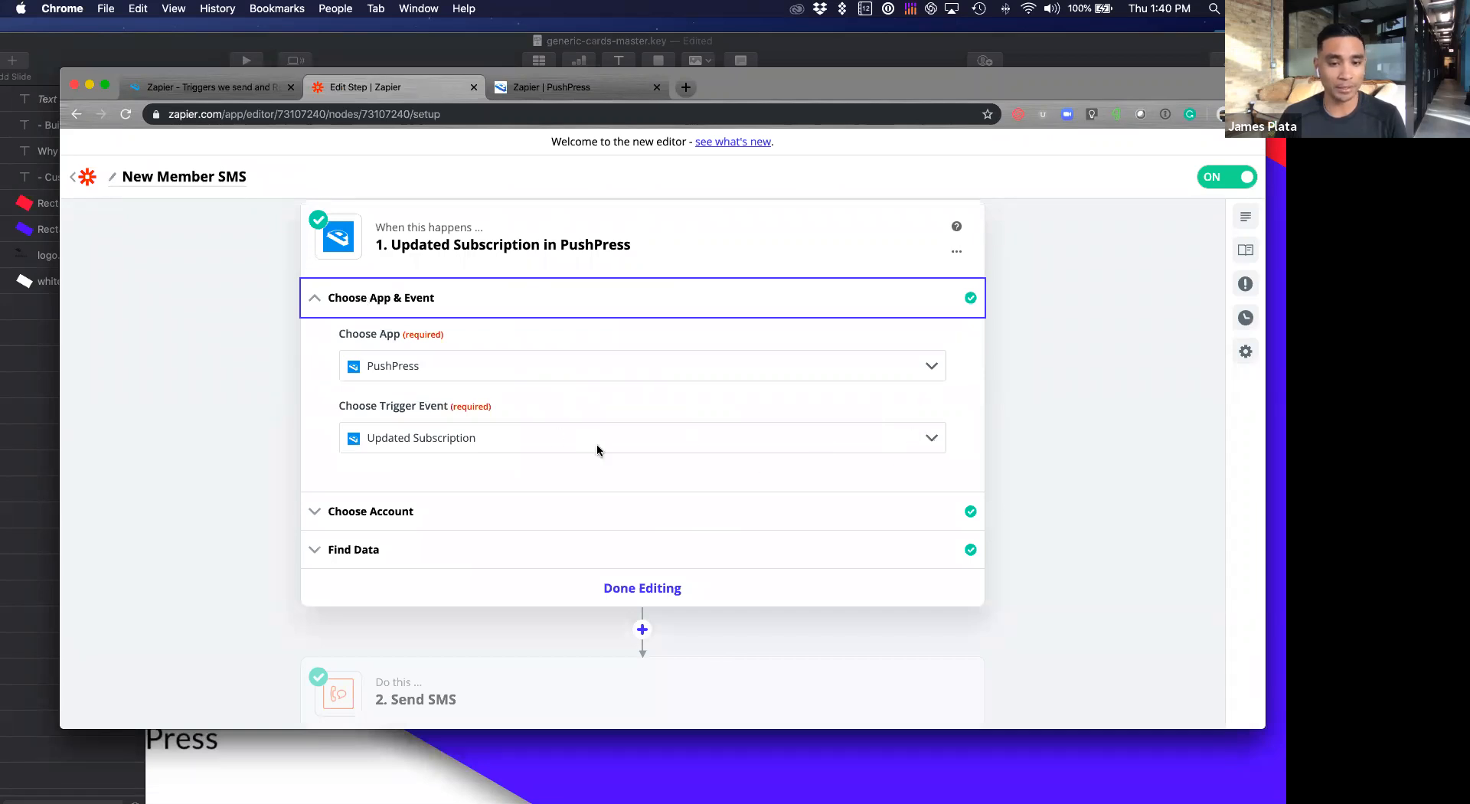
{"action": "left_click", "coordinate": [929, 446]}
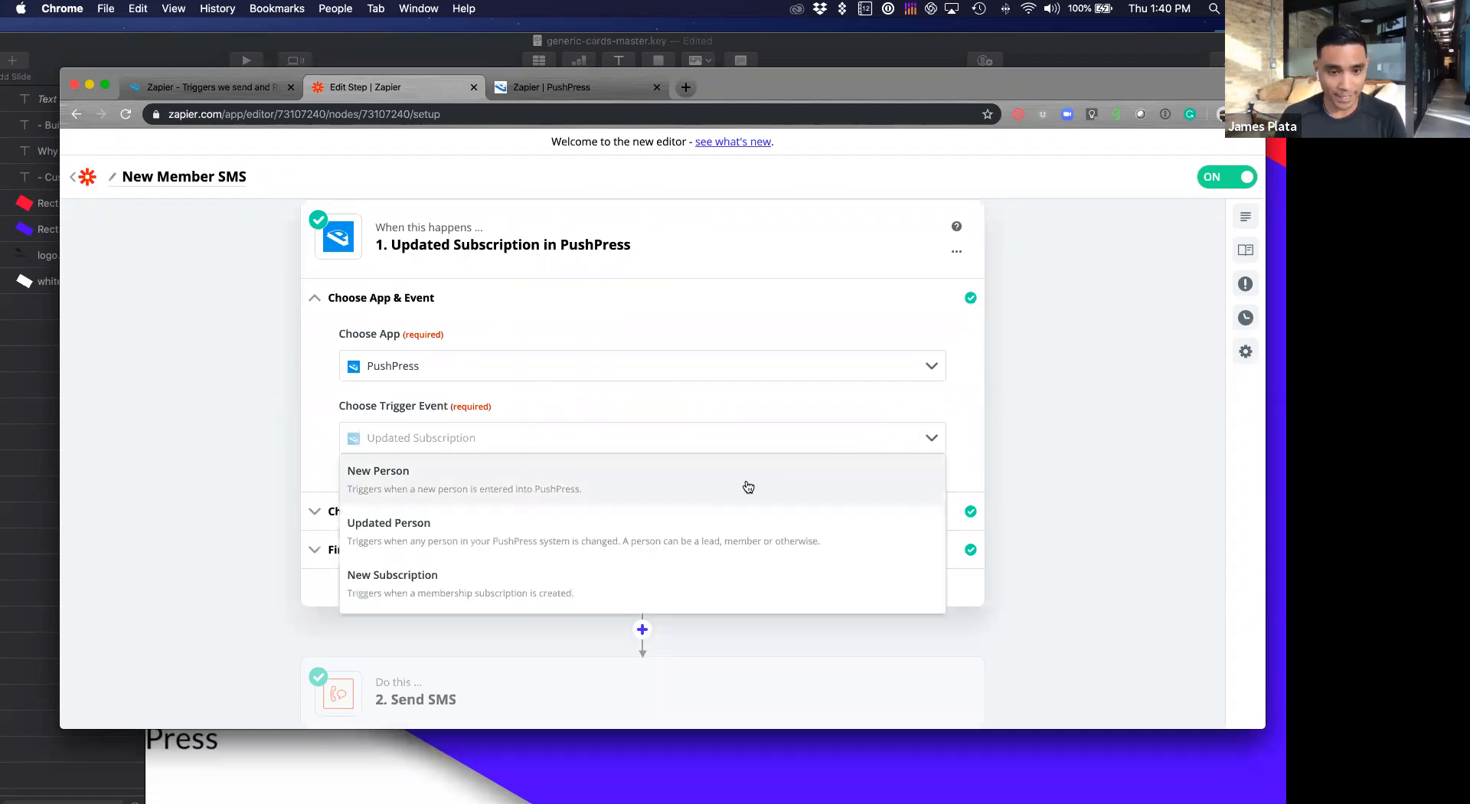
{"action": "scroll", "coordinate": [720, 545], "scroll_direction": "down", "scroll_amount": 2}
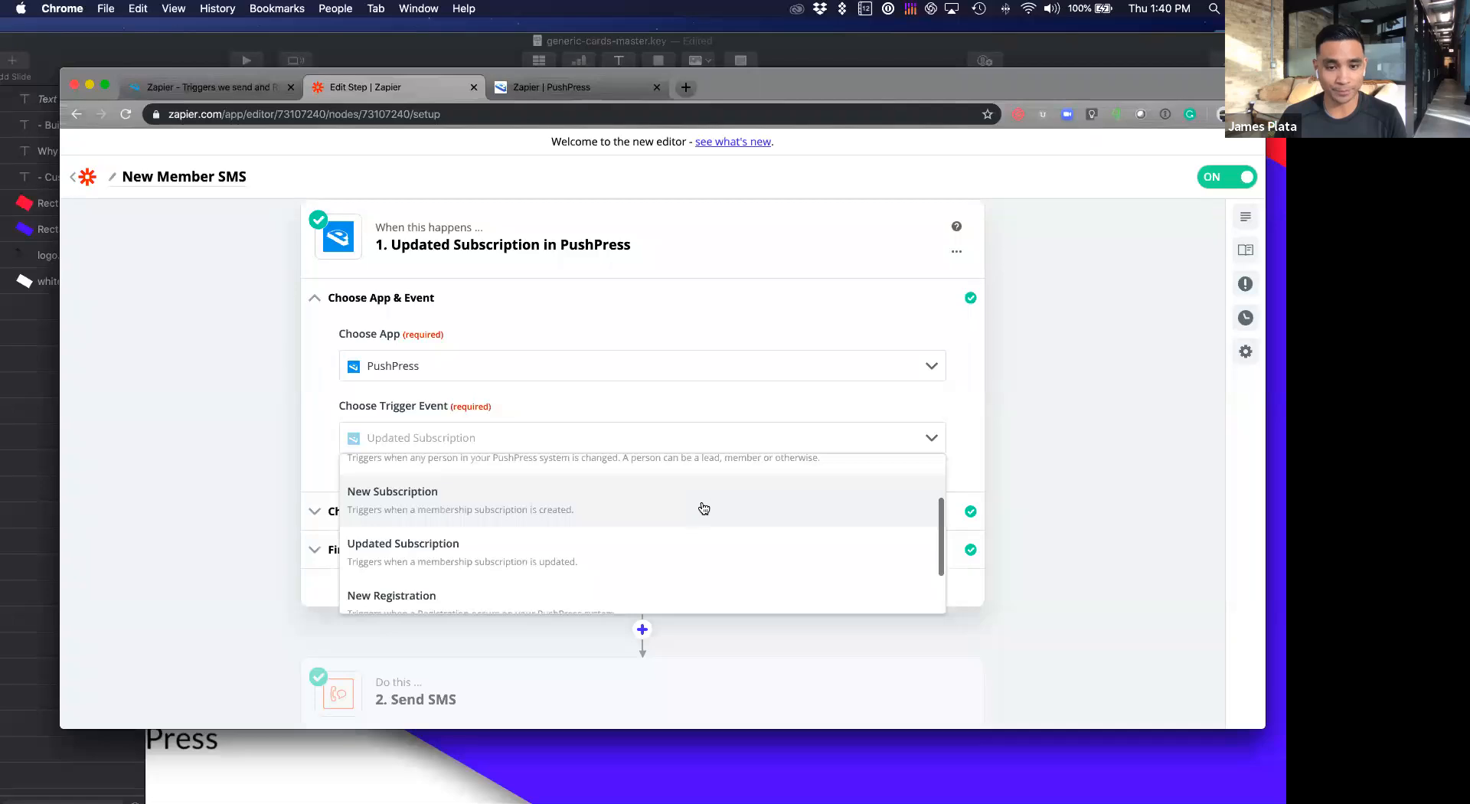
{"action": "left_click", "coordinate": [699, 508]}
{"action": "left_click", "coordinate": [656, 488]}
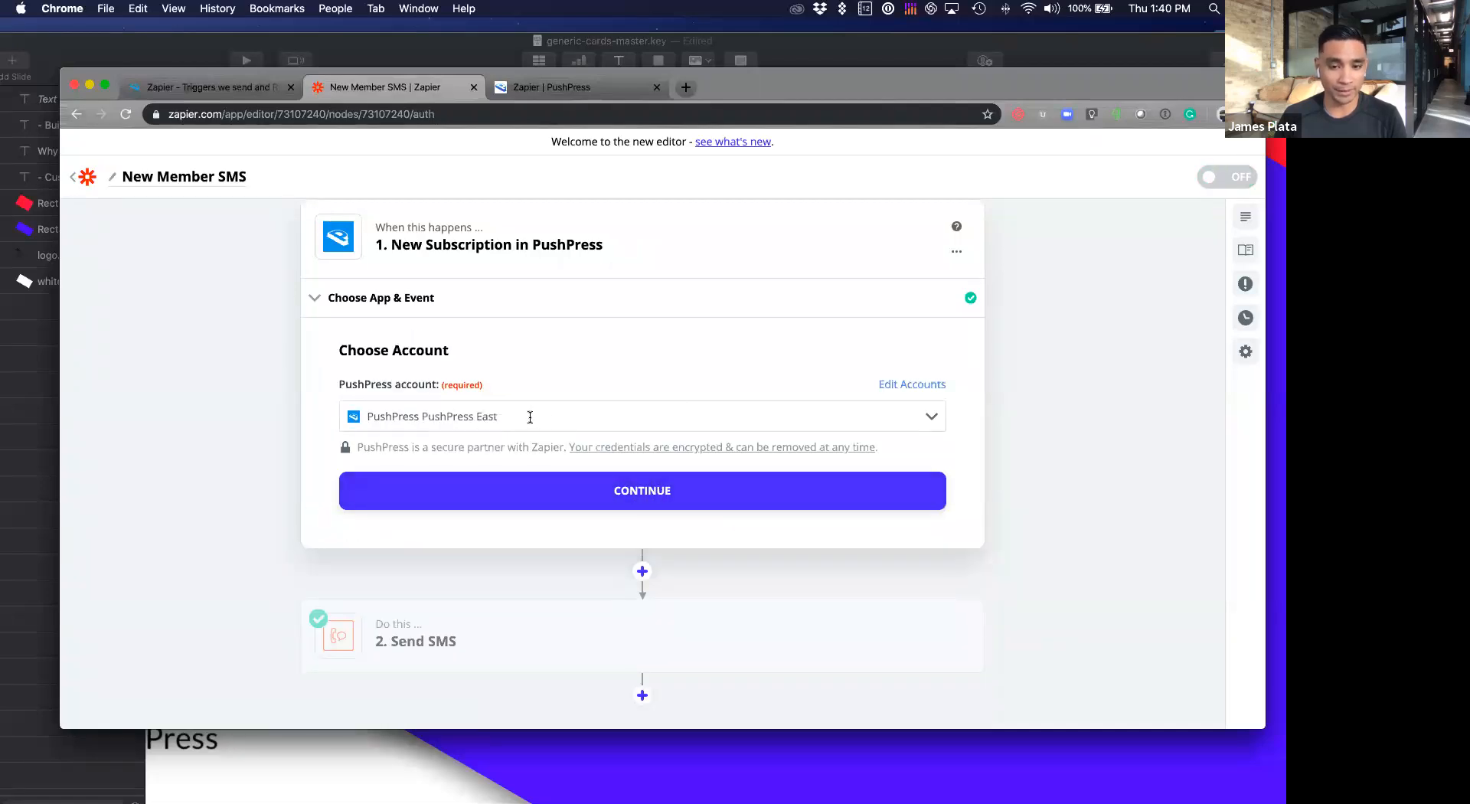
Step: Continue with the "PushPress PushPress East" account, test the trigger, and finish editing it with the Subscription A sample
{"action": "left_click", "coordinate": [633, 492]}
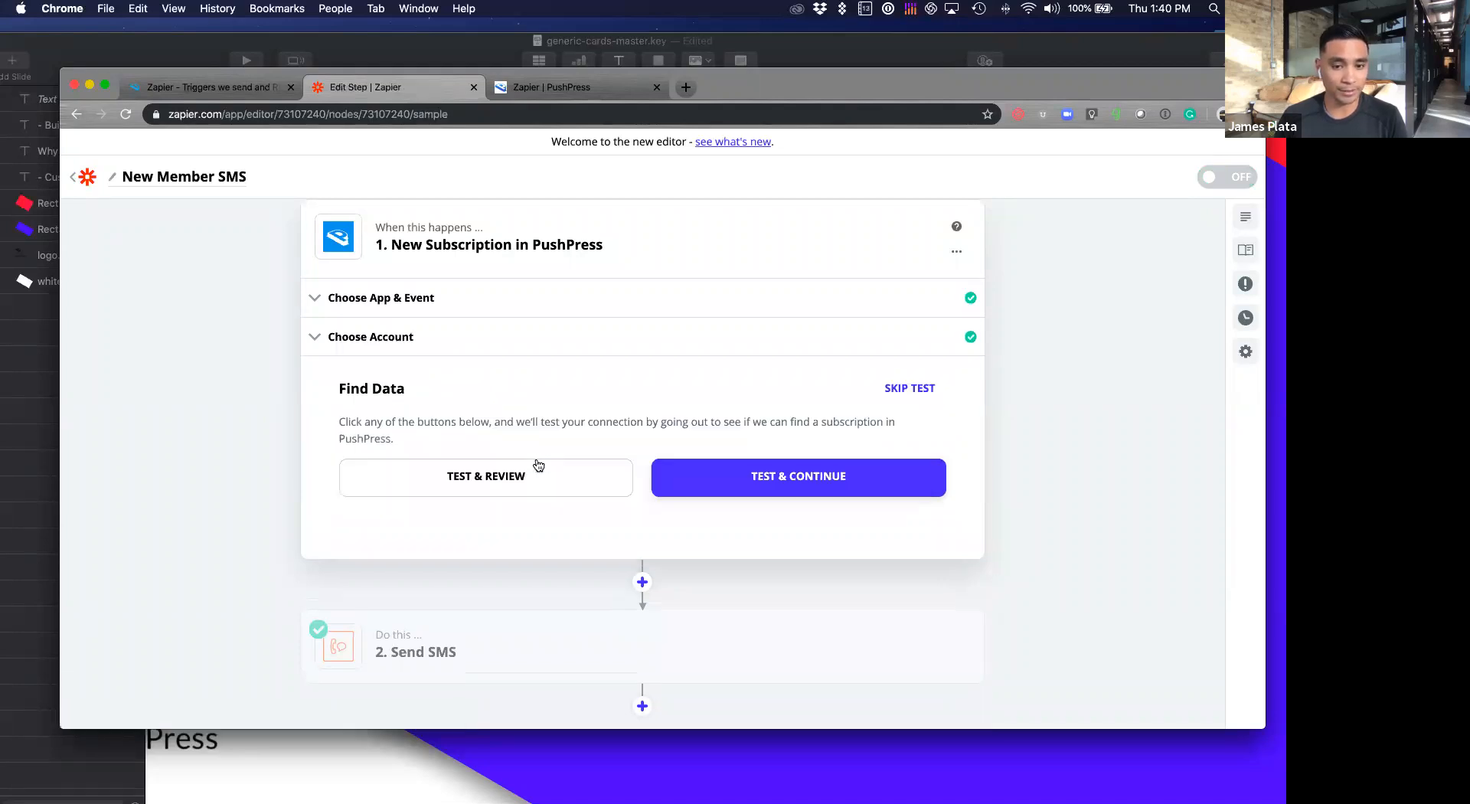
{"action": "left_click", "coordinate": [577, 480]}
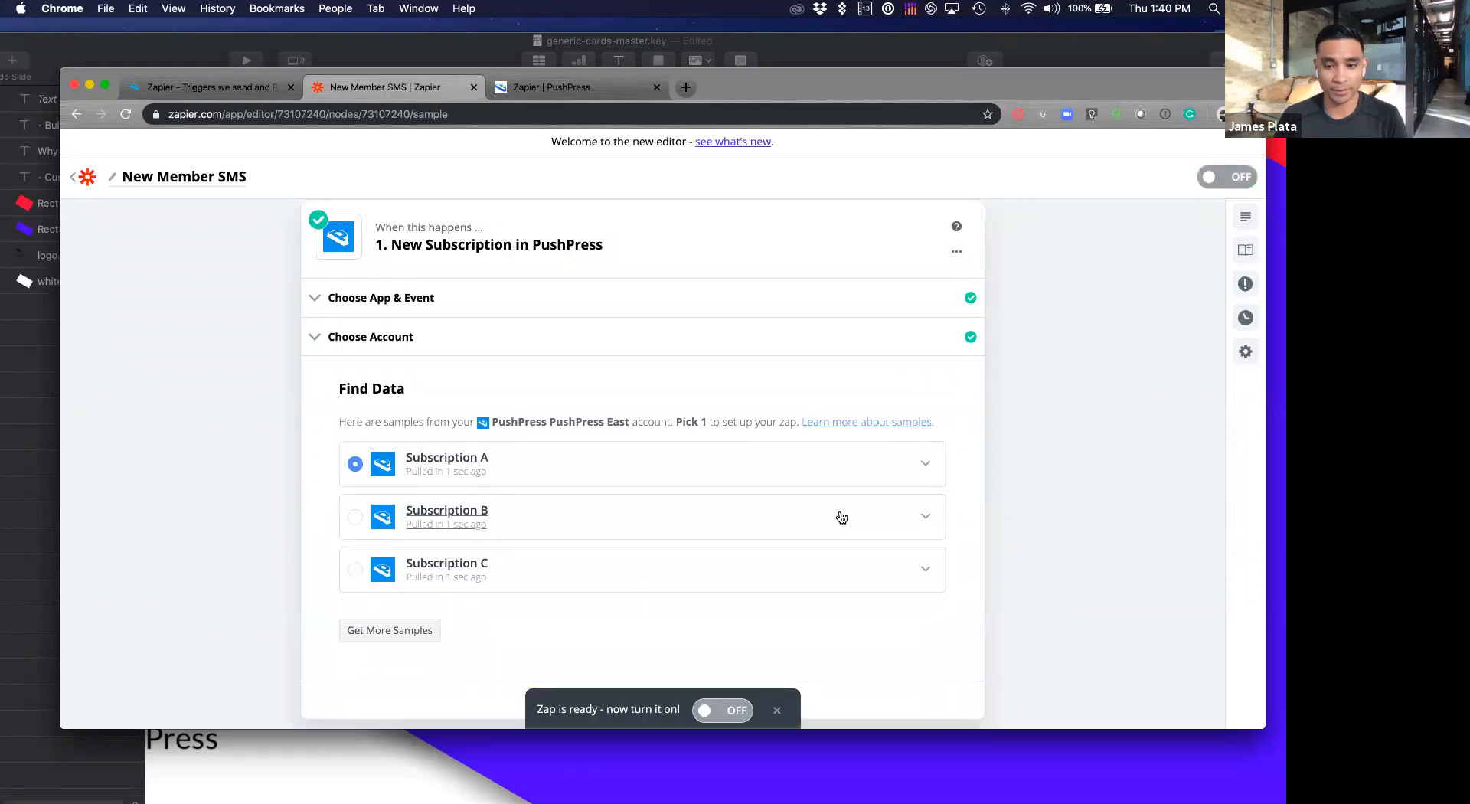
{"action": "left_click", "coordinate": [832, 468]}
{"action": "scroll", "coordinate": [663, 539], "scroll_direction": "down", "scroll_amount": 2}
{"action": "scroll", "coordinate": [664, 536], "scroll_direction": "down", "scroll_amount": 6}
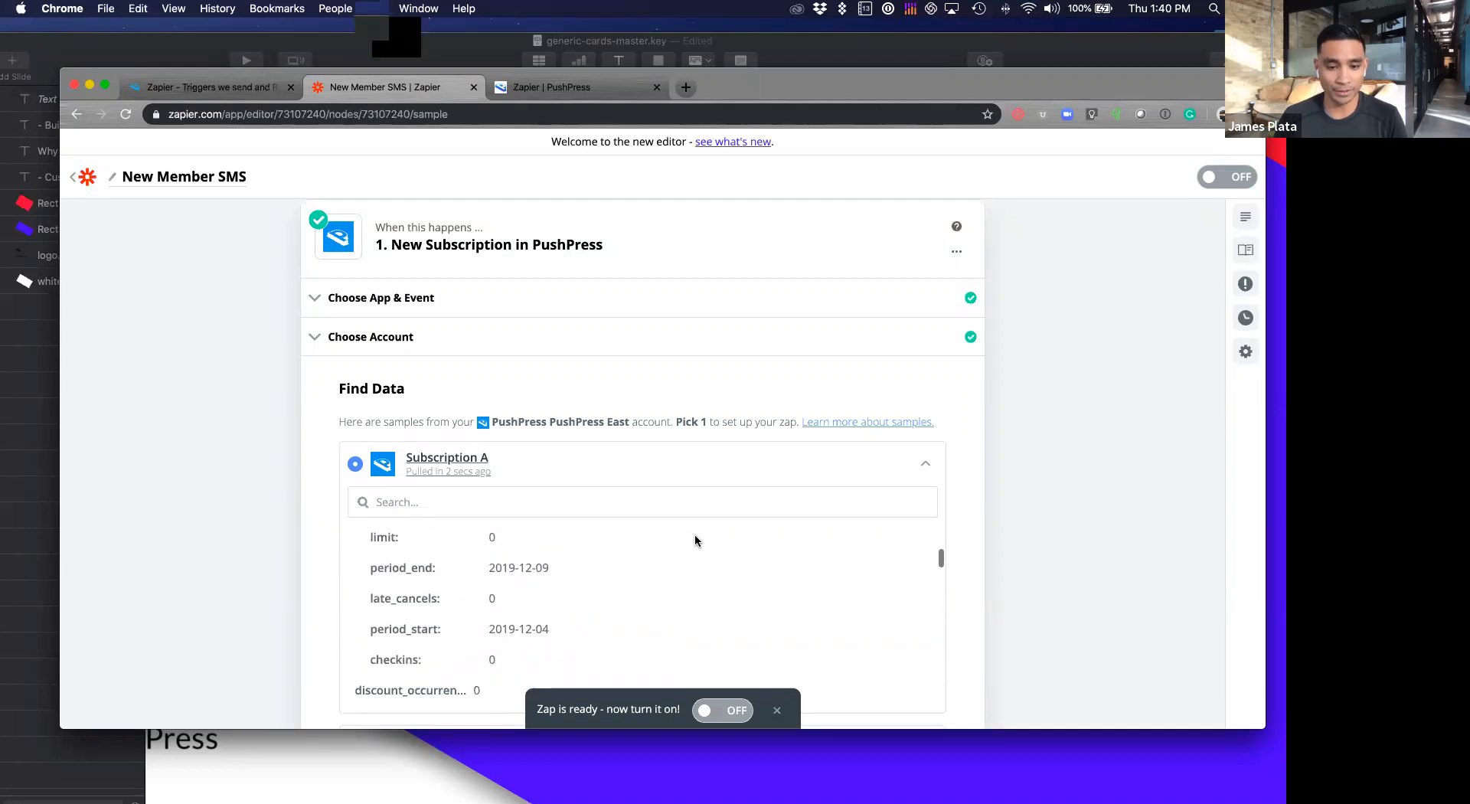
{"action": "scroll", "coordinate": [952, 536], "scroll_direction": "down", "scroll_amount": 6}
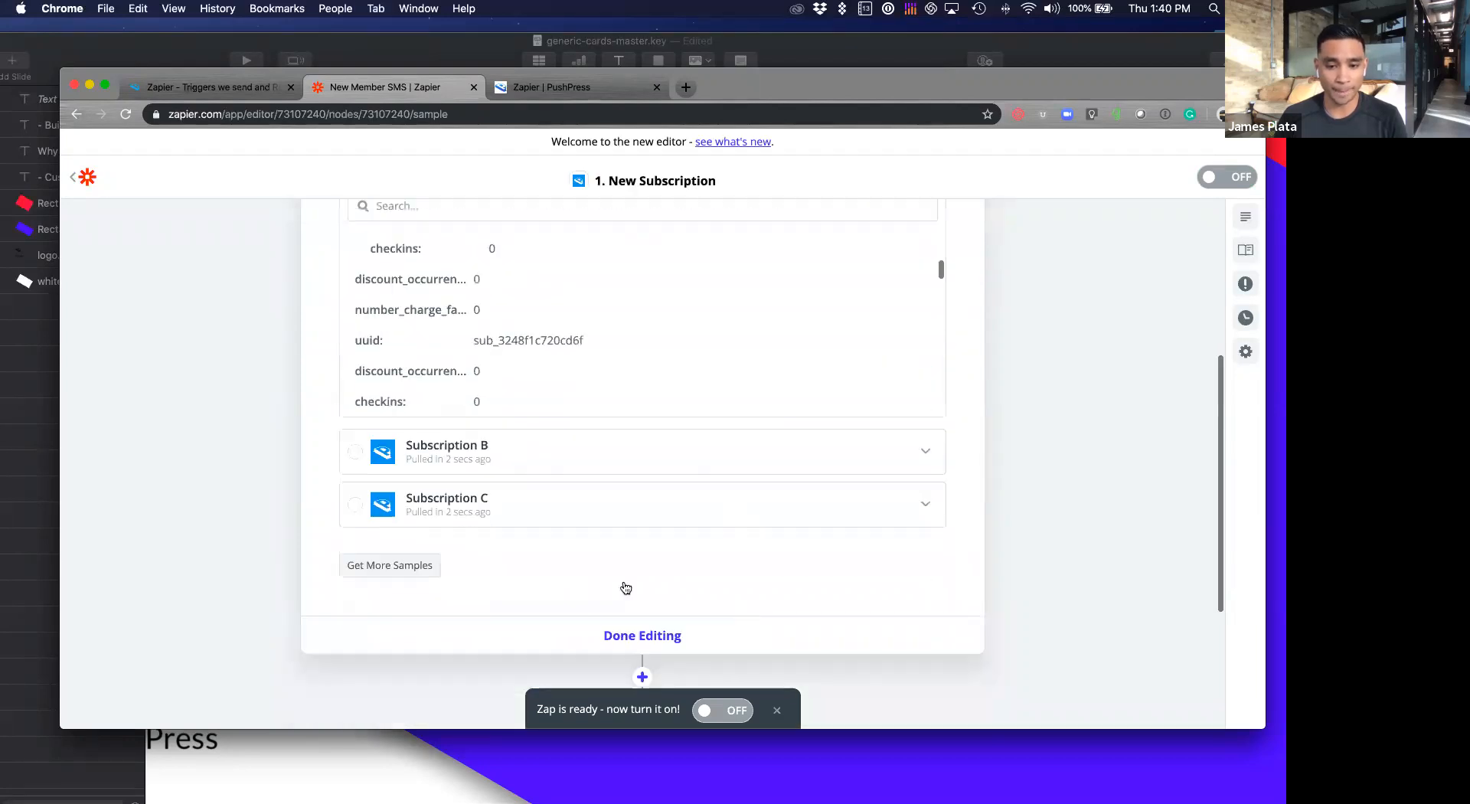
{"action": "left_click", "coordinate": [643, 516]}
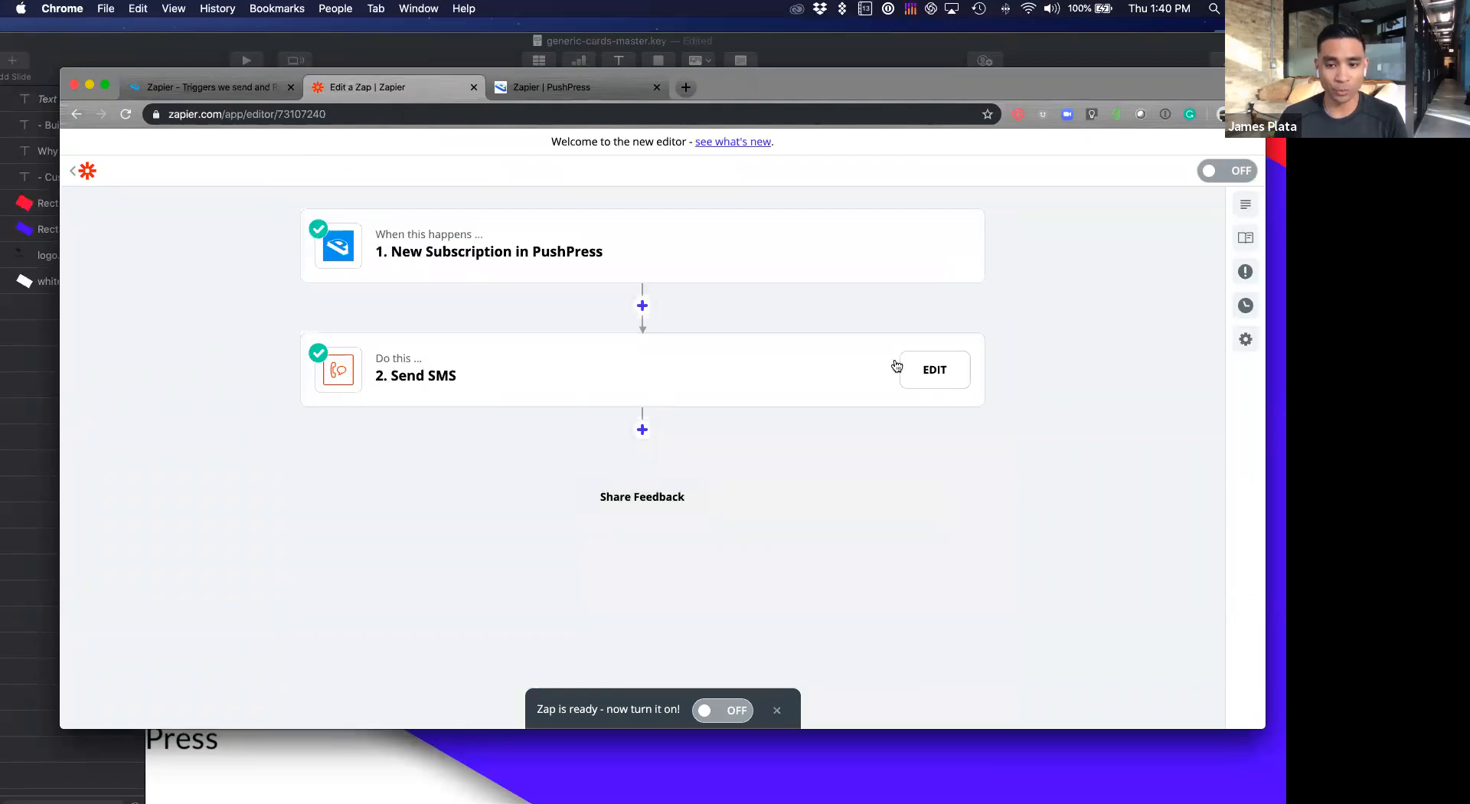
Step: Delete the existing Send SMS action from the zap
{"action": "left_click", "coordinate": [942, 378]}
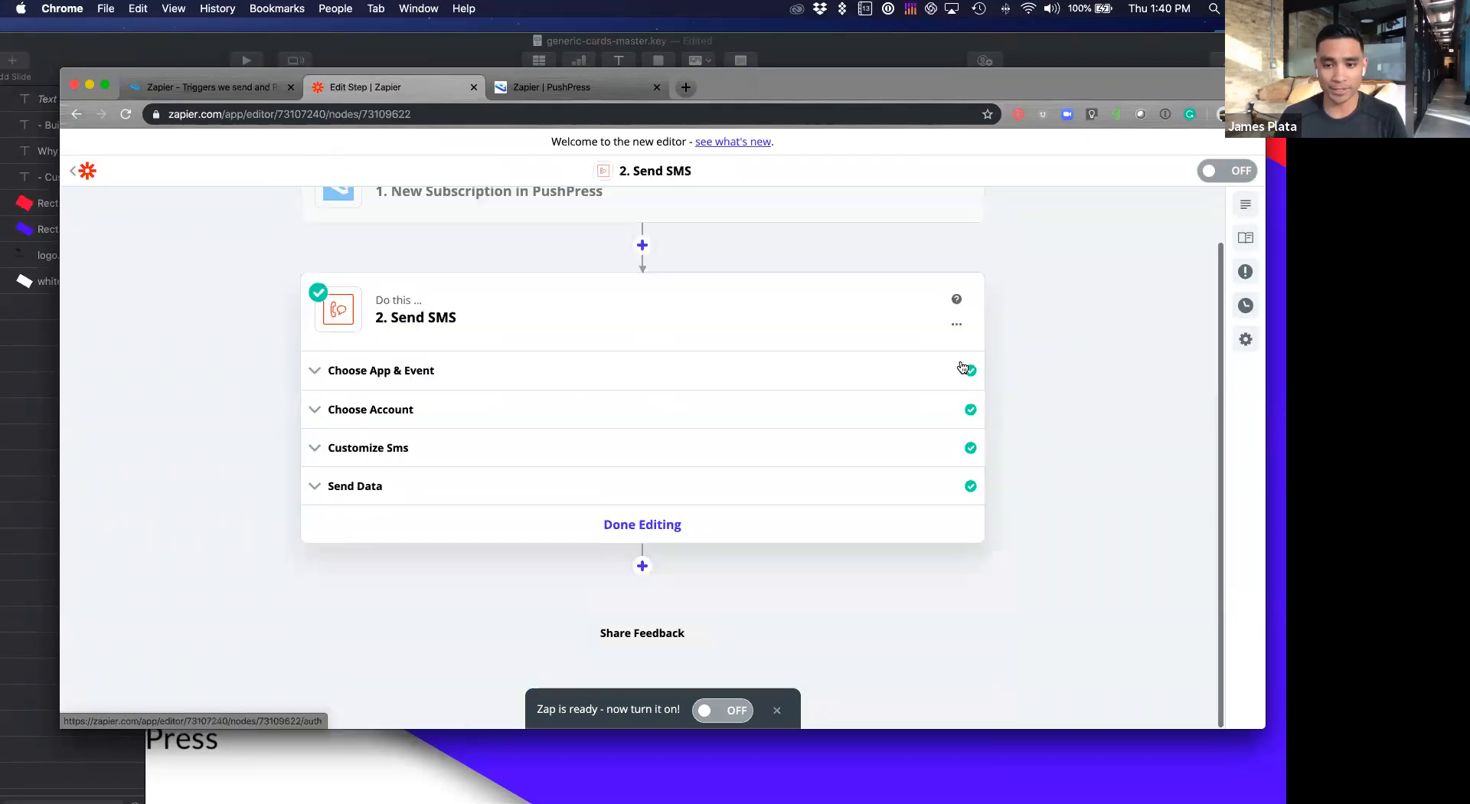
{"action": "left_click", "coordinate": [956, 325]}
{"action": "left_click", "coordinate": [913, 389]}
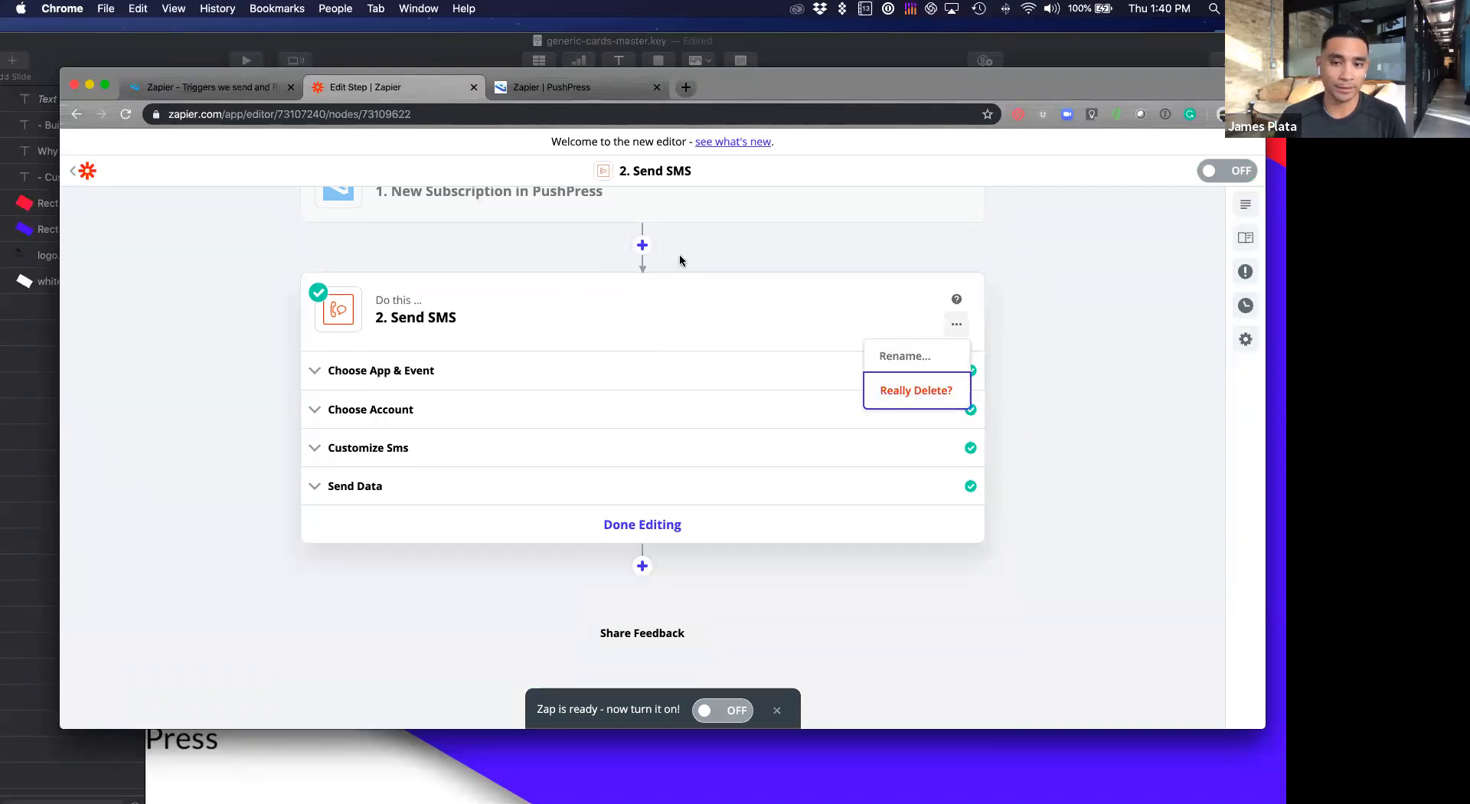
{"action": "left_click", "coordinate": [935, 395]}
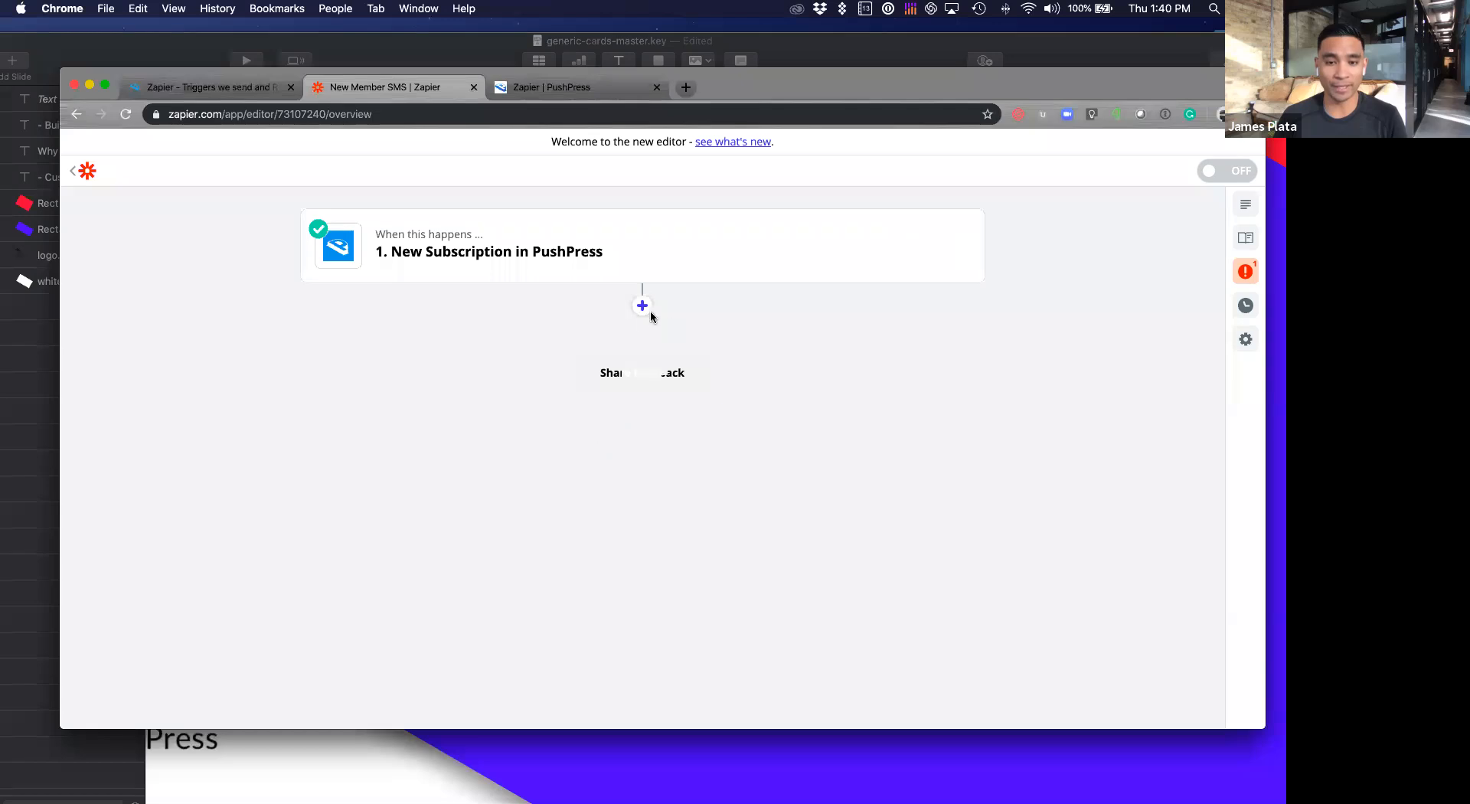
Step: Add an SMS by Zapier action with the Send SMS event after the trigger and continue to its account choice
{"action": "left_click", "coordinate": [643, 306]}
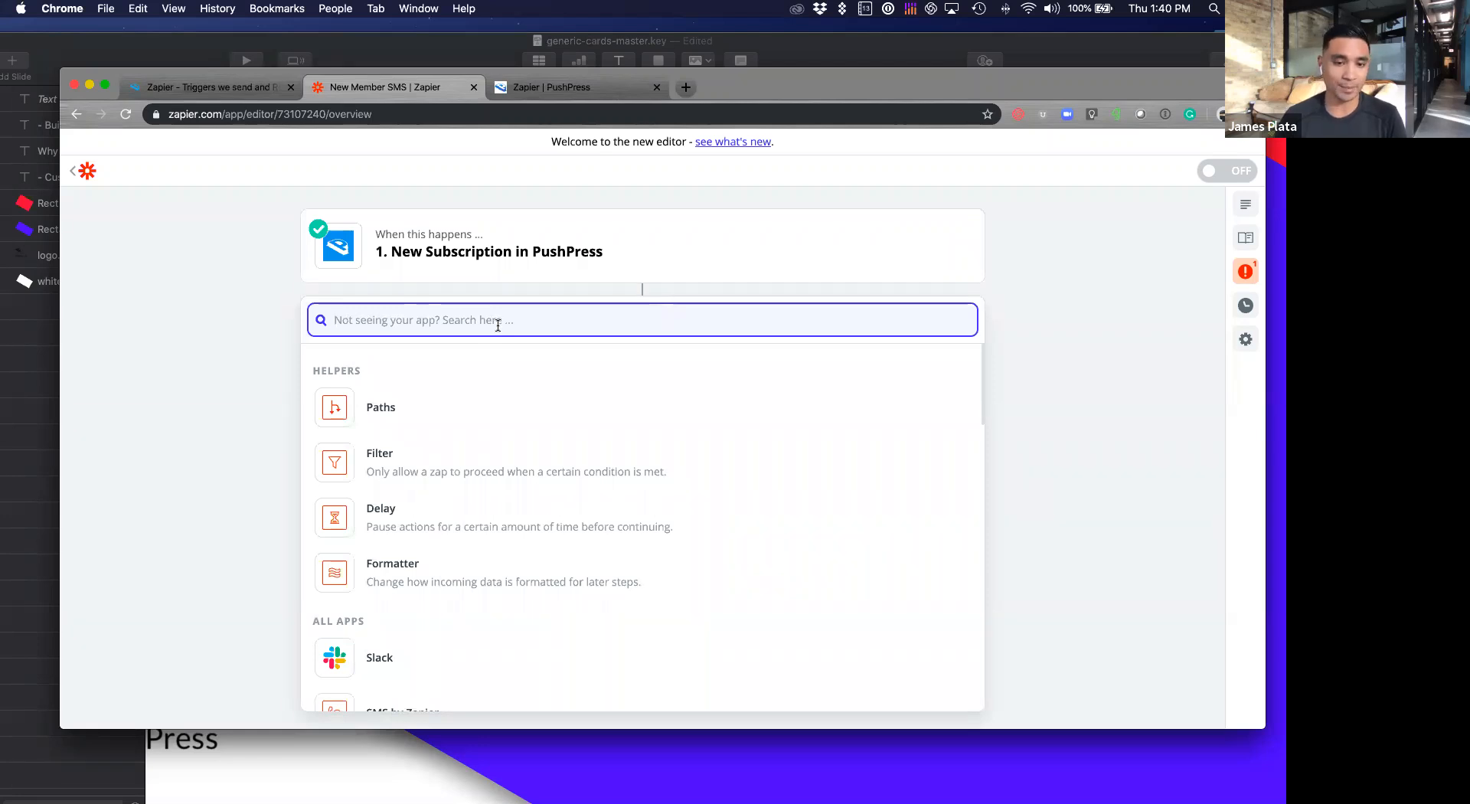
{"action": "type", "text": "sms"}
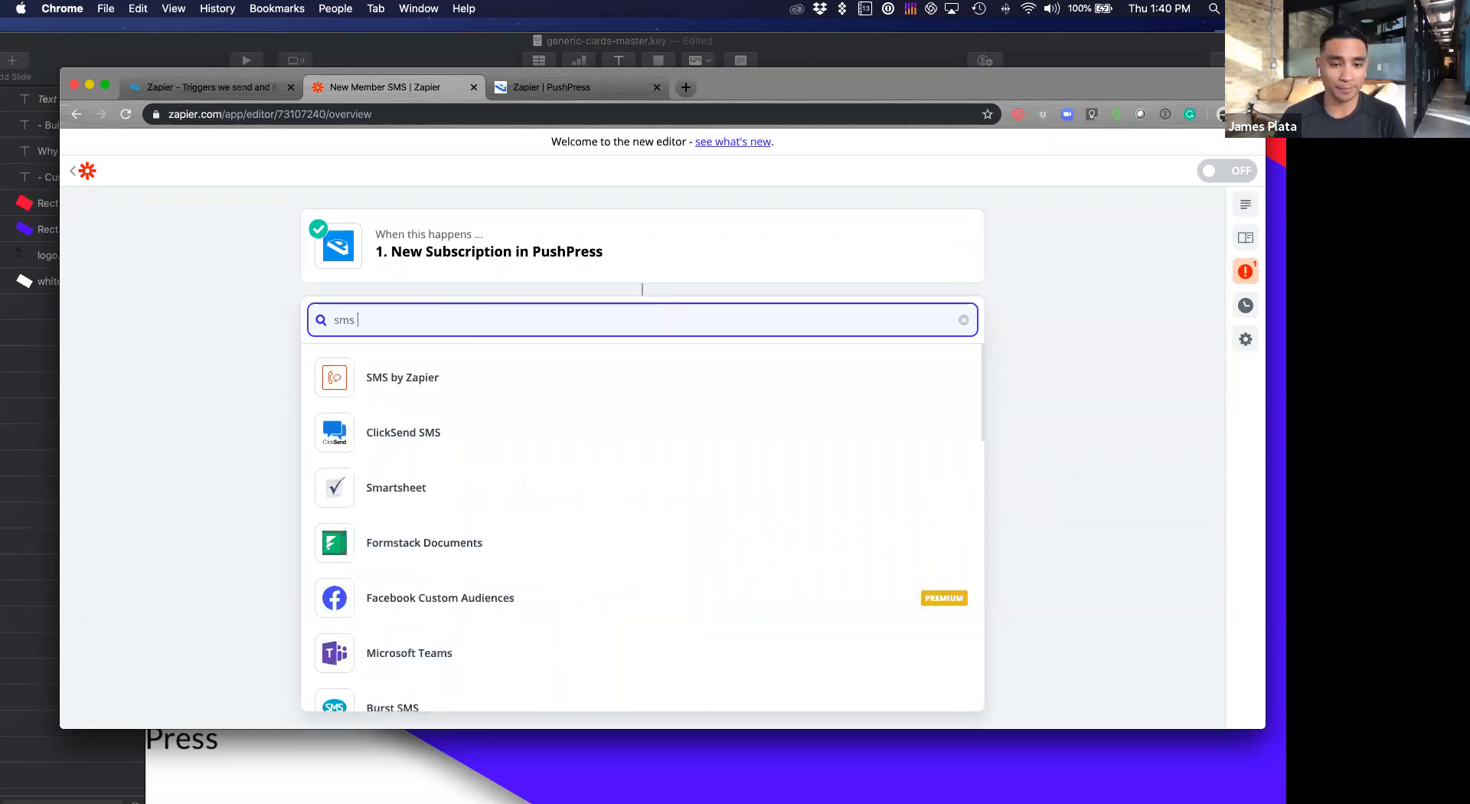
{"action": "left_click", "coordinate": [476, 377]}
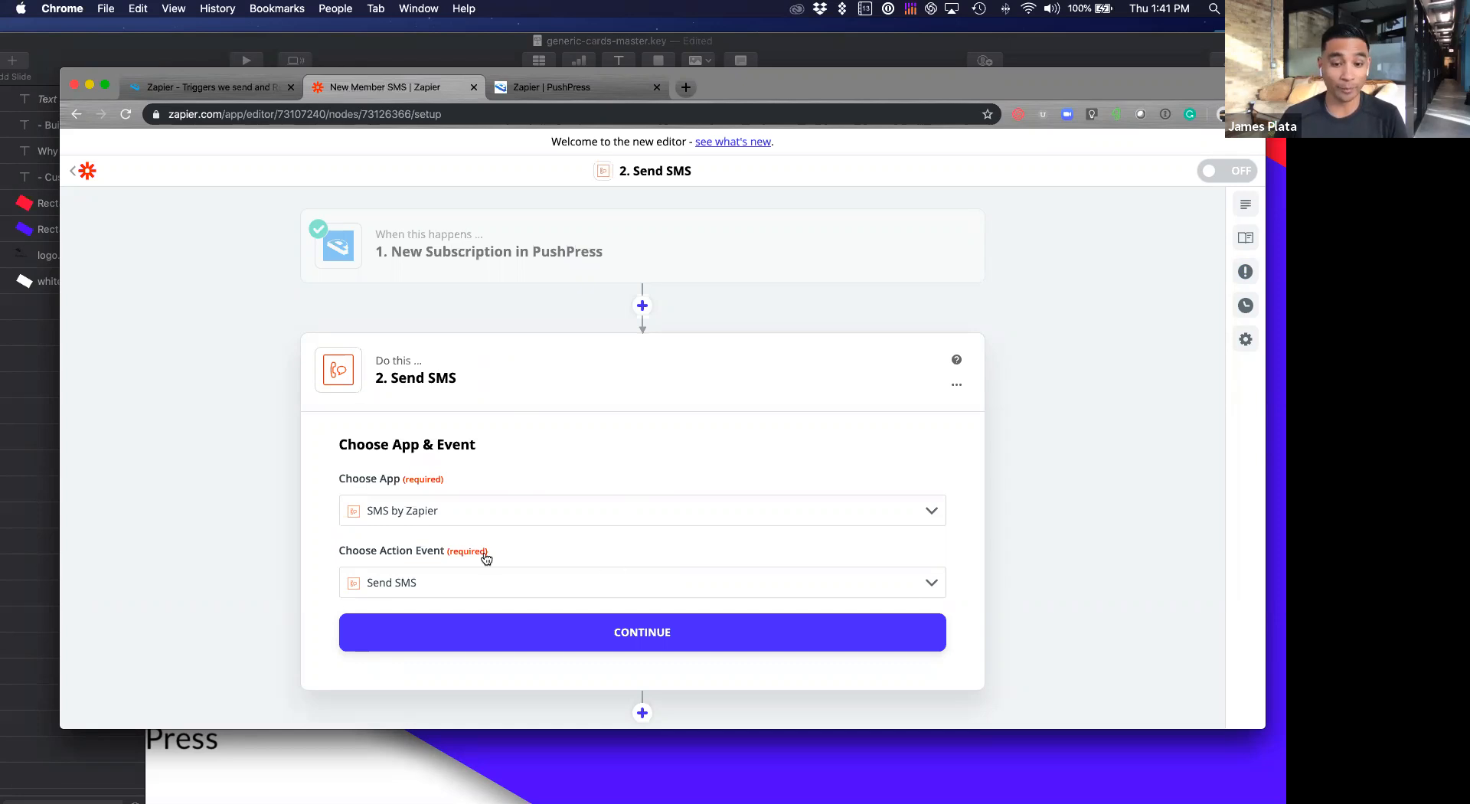
{"action": "scroll", "coordinate": [560, 588], "scroll_direction": "down", "scroll_amount": 2}
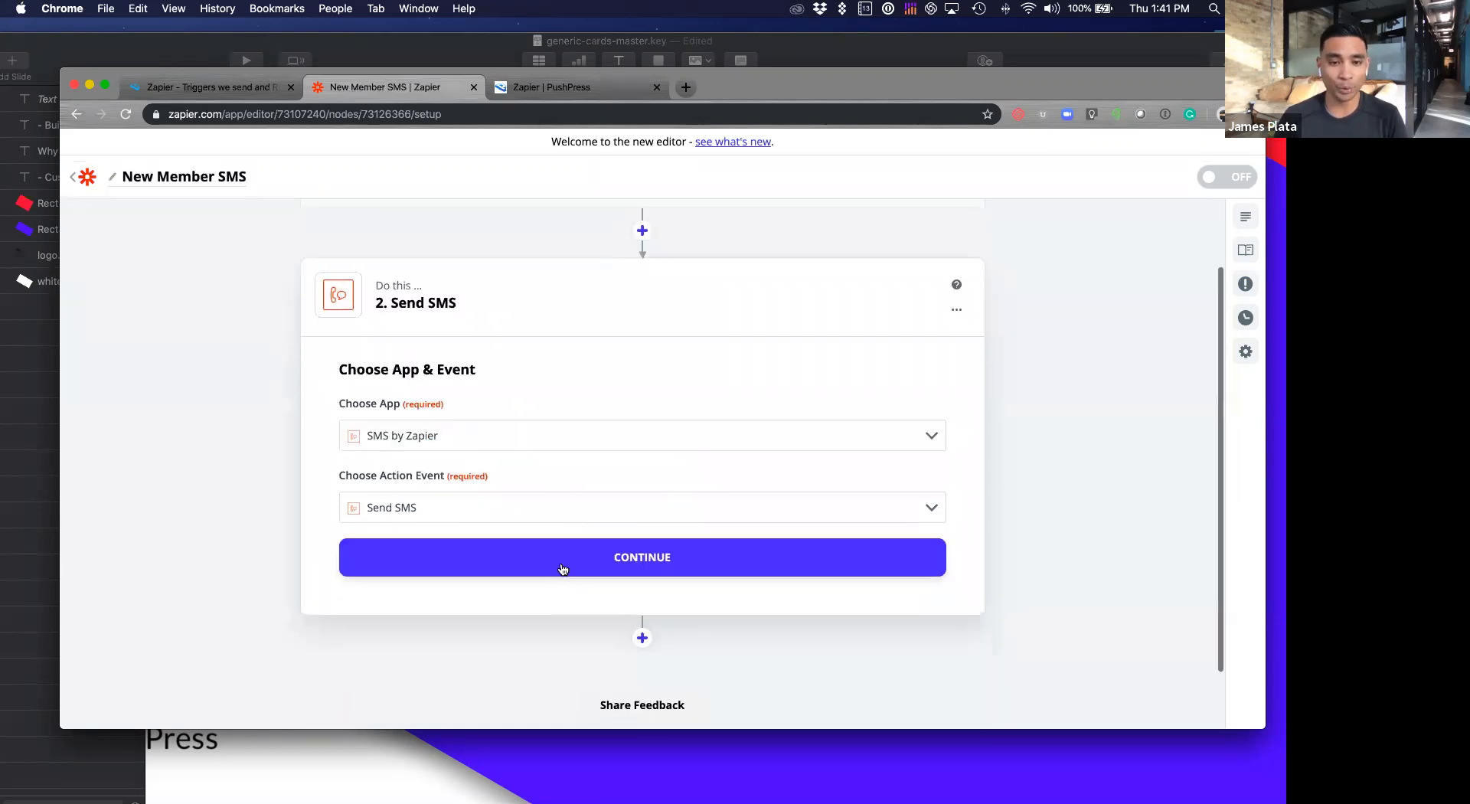
{"action": "scroll", "coordinate": [562, 571], "scroll_direction": "up", "scroll_amount": 2}
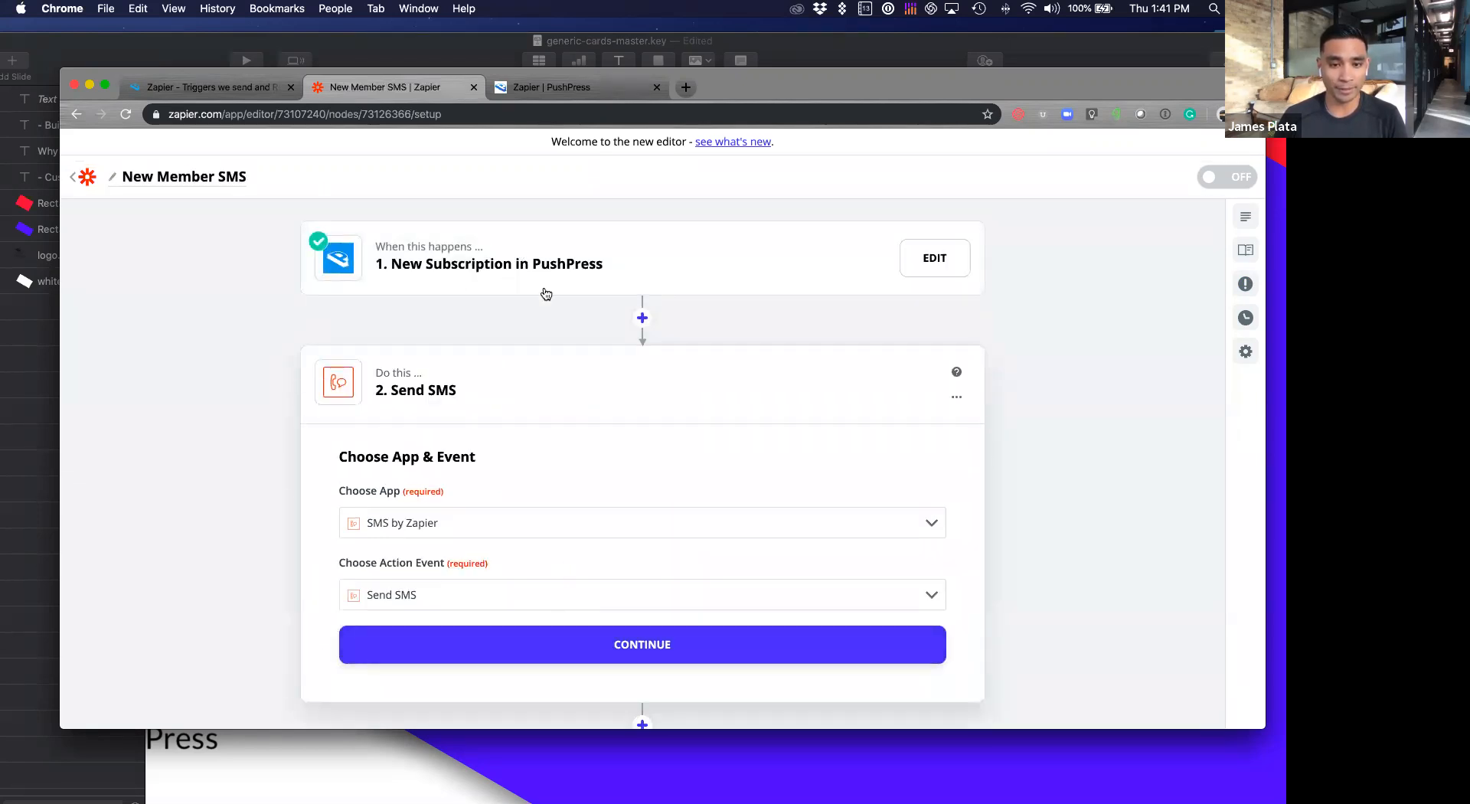
{"action": "left_click", "coordinate": [674, 651]}
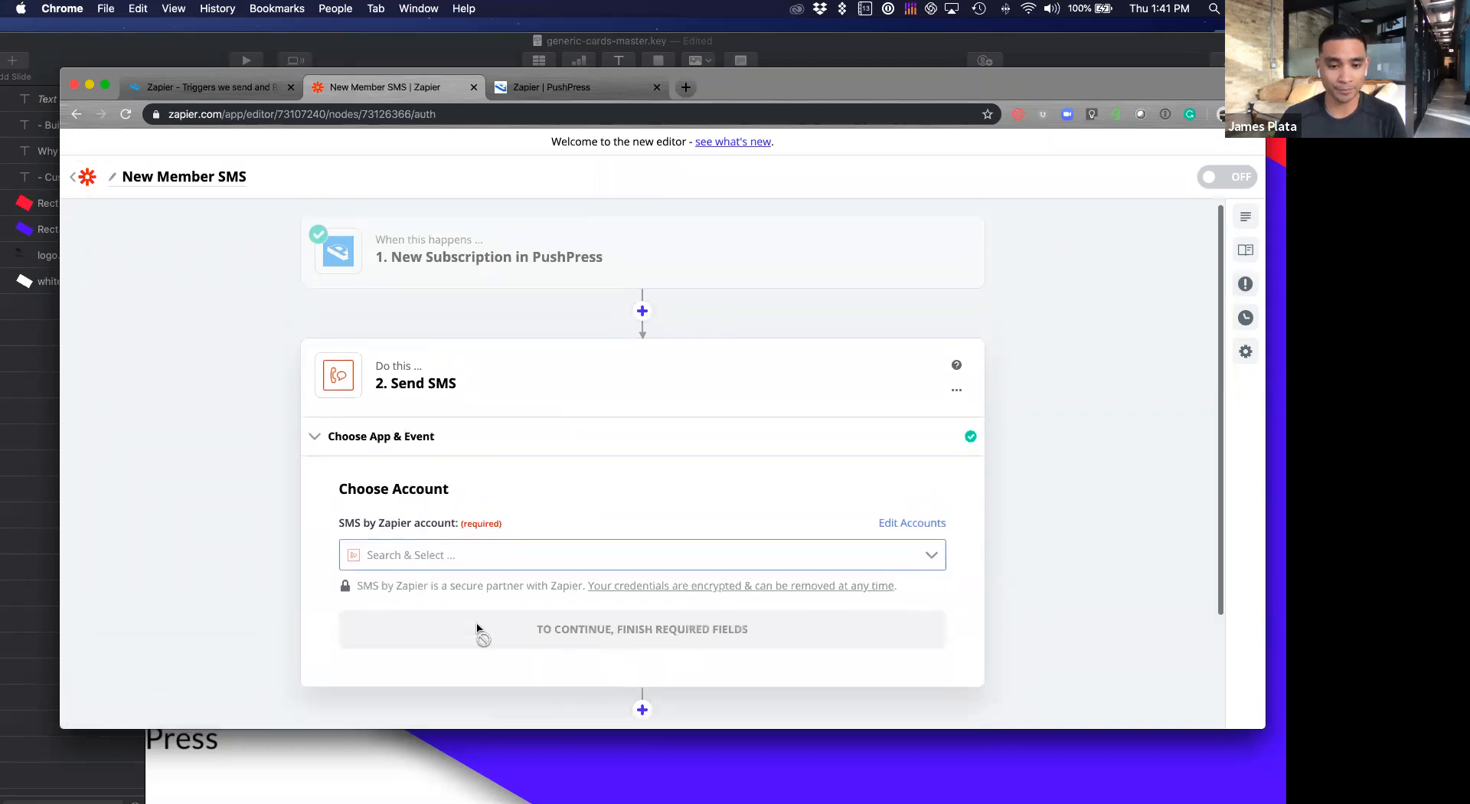
{"action": "left_click", "coordinate": [413, 557]}
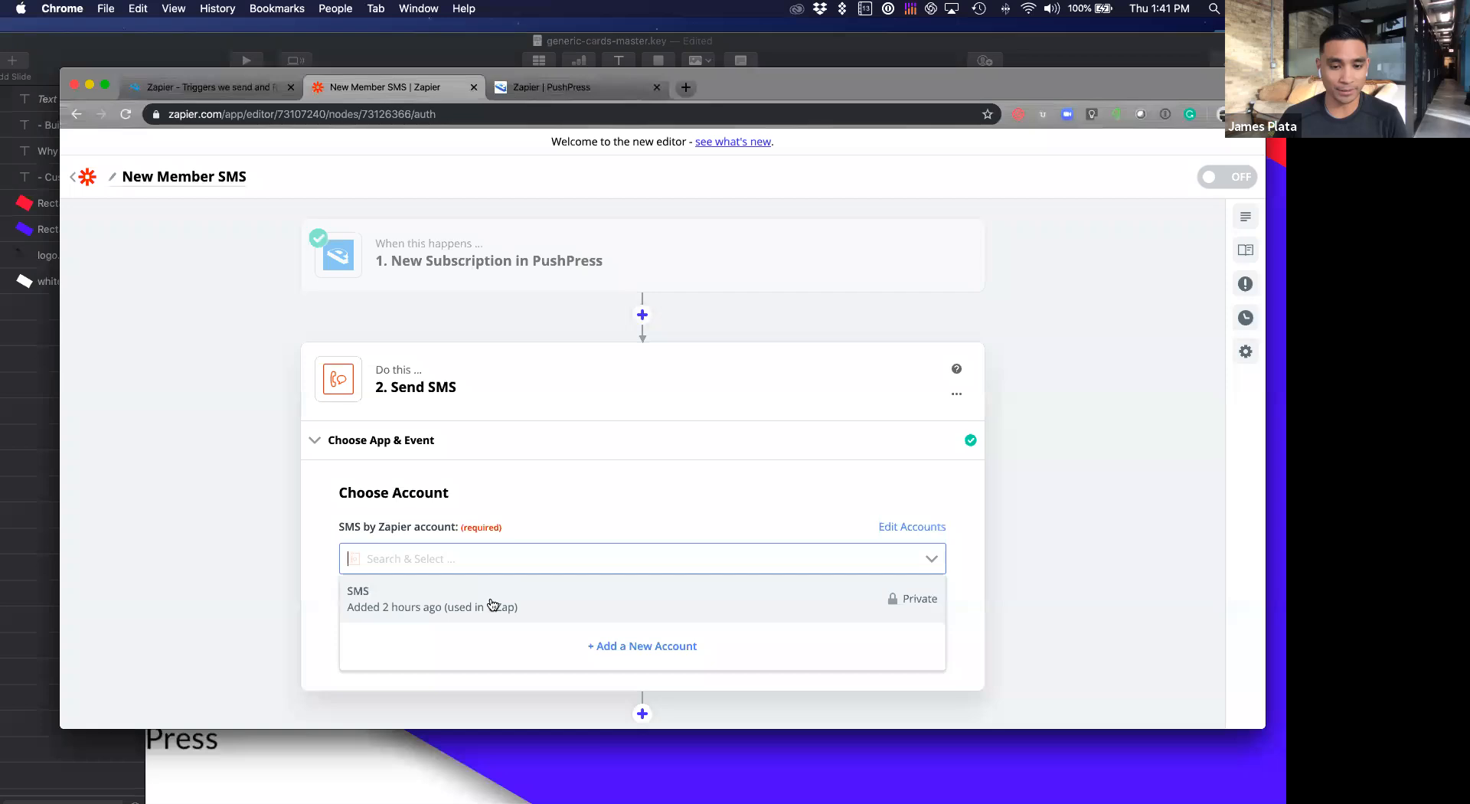
{"action": "left_click", "coordinate": [635, 648]}
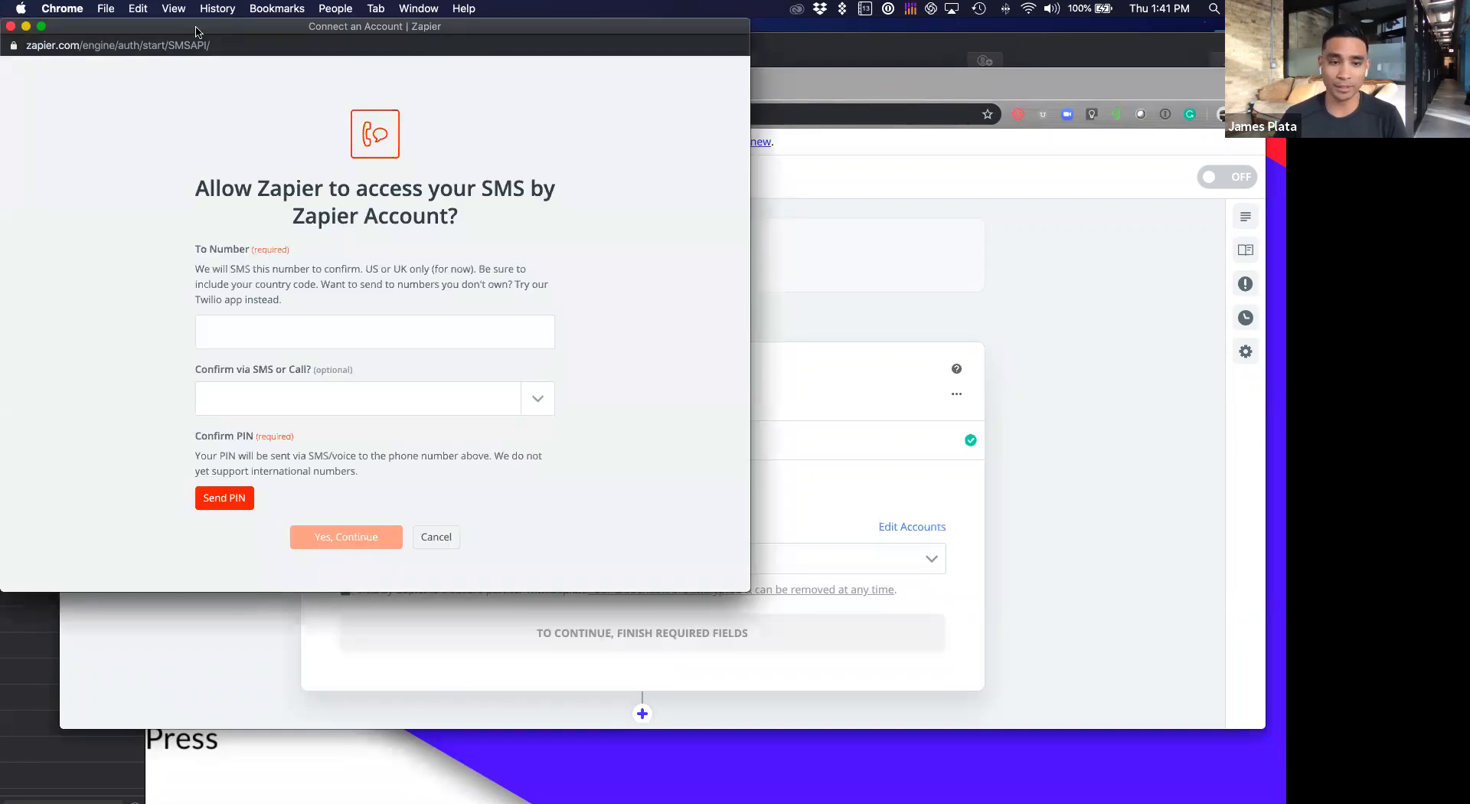
{"action": "left_click", "coordinate": [366, 334]}
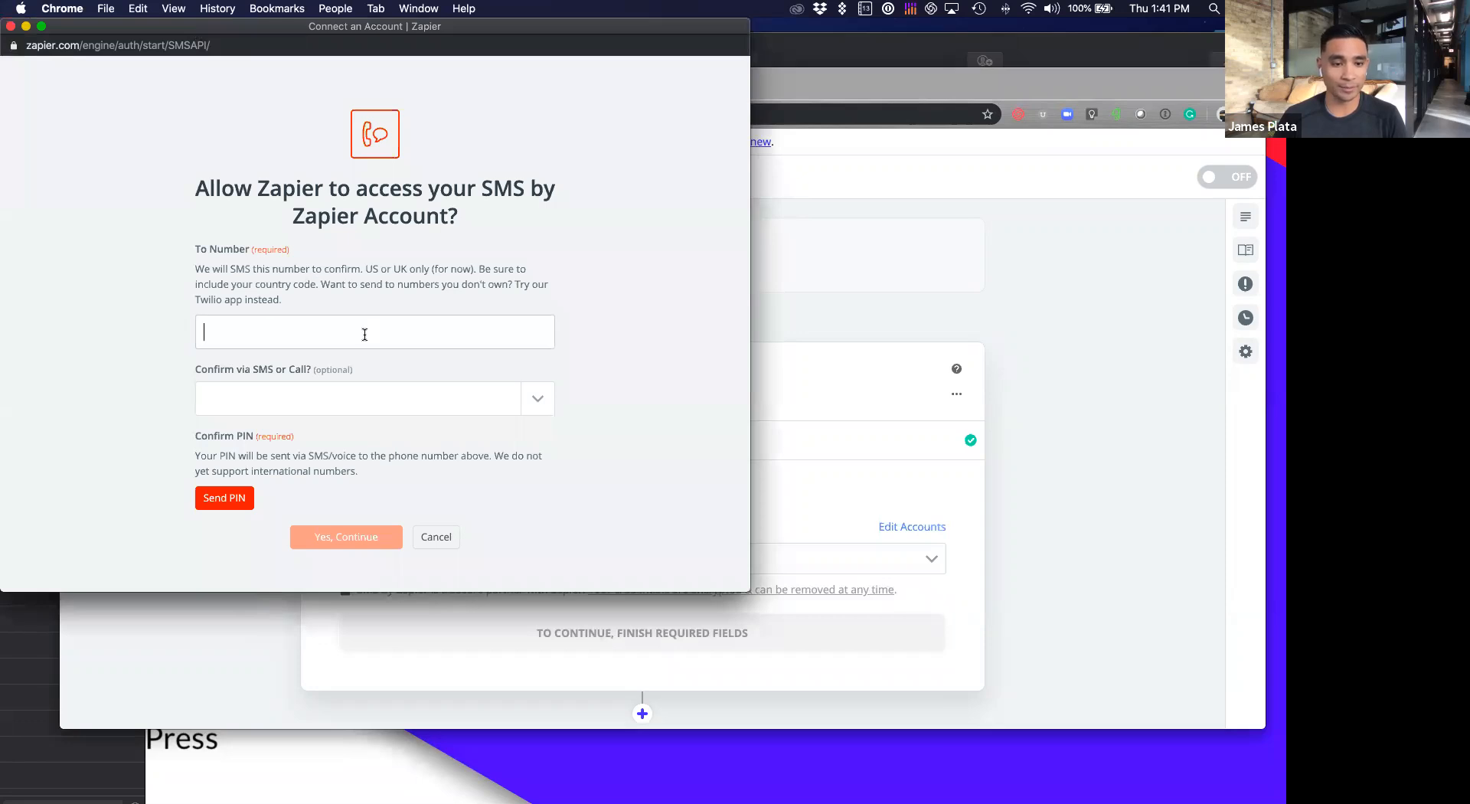
{"action": "left_click", "coordinate": [519, 399]}
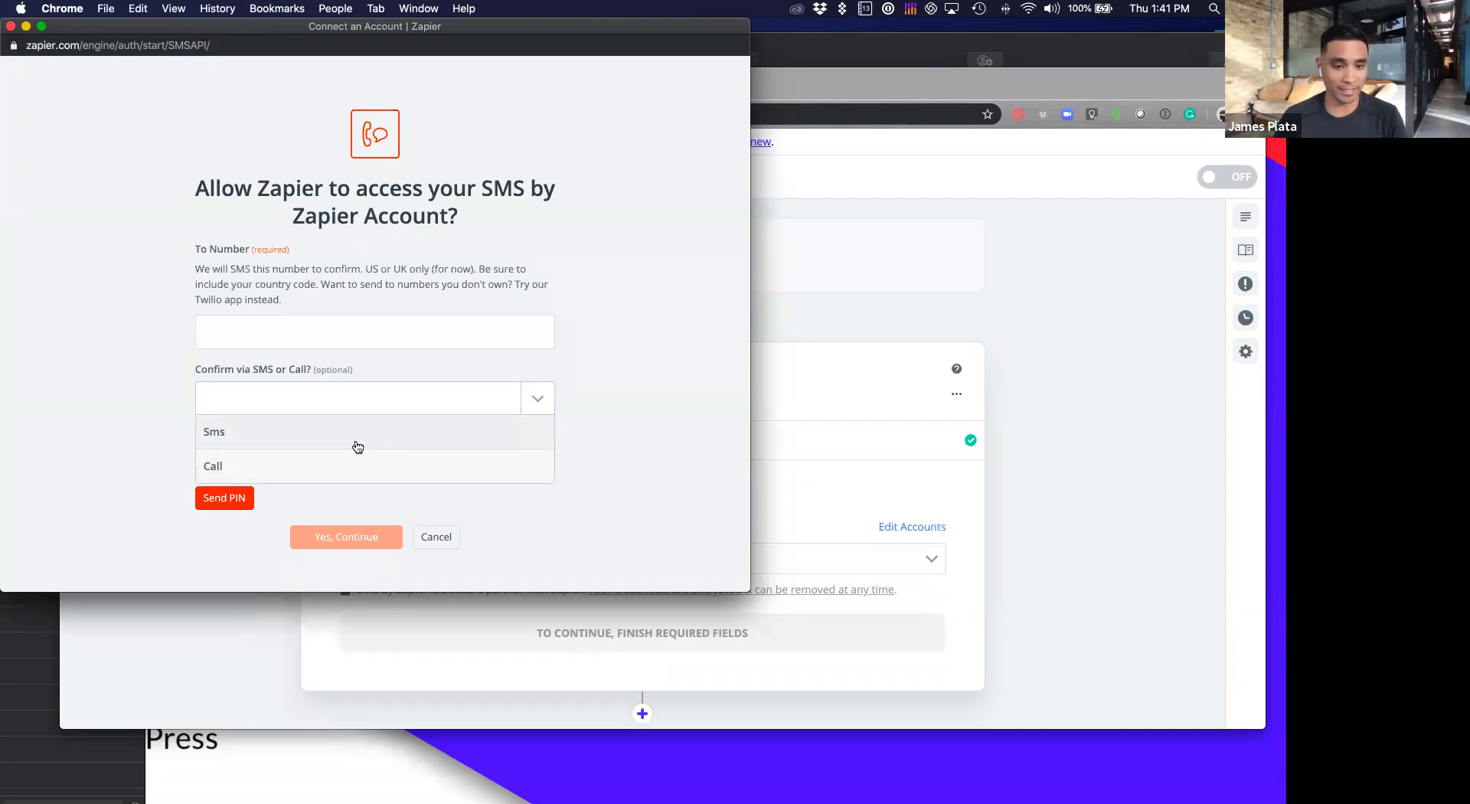
{"action": "left_click", "coordinate": [160, 478]}
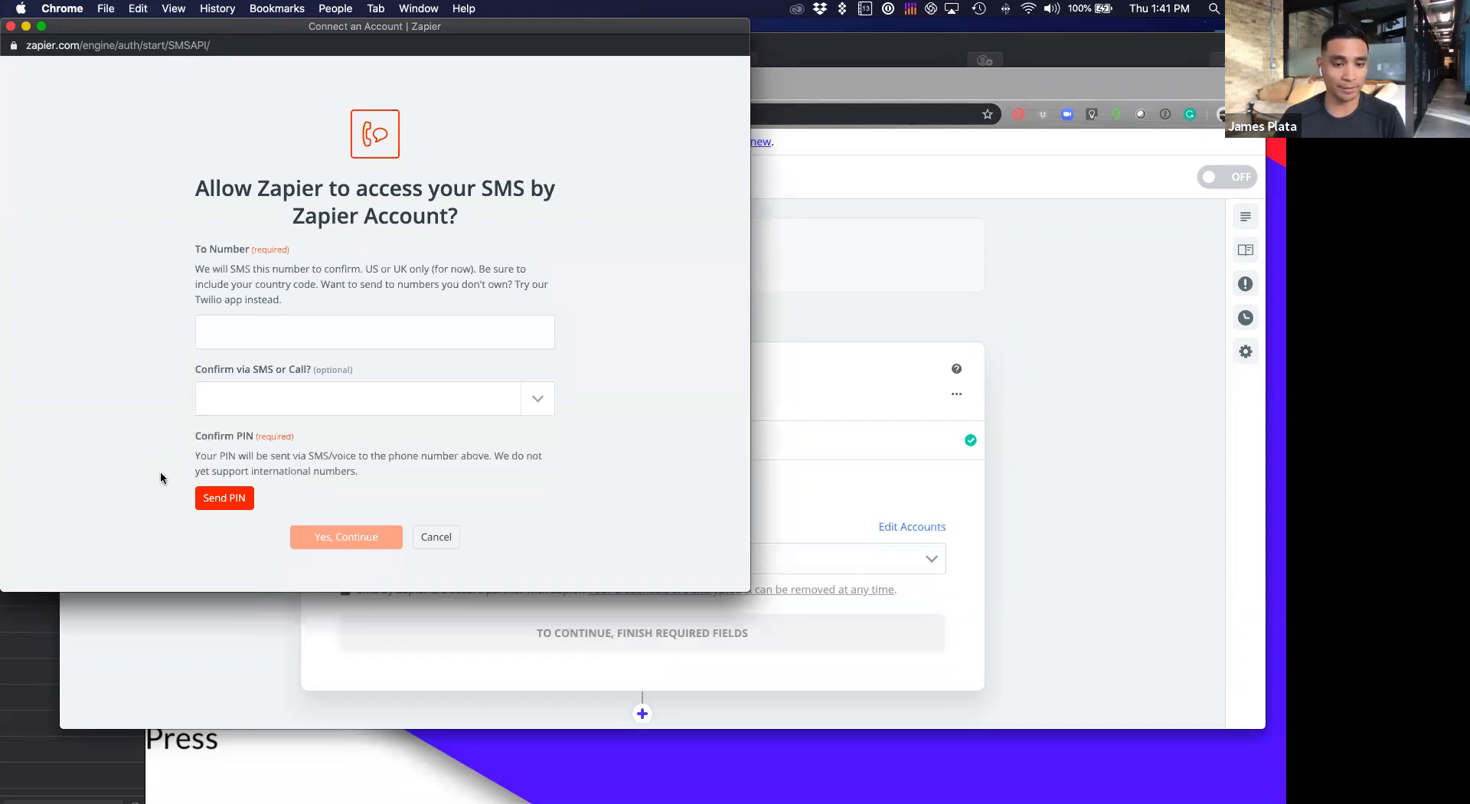
{"action": "left_click", "coordinate": [10, 27]}
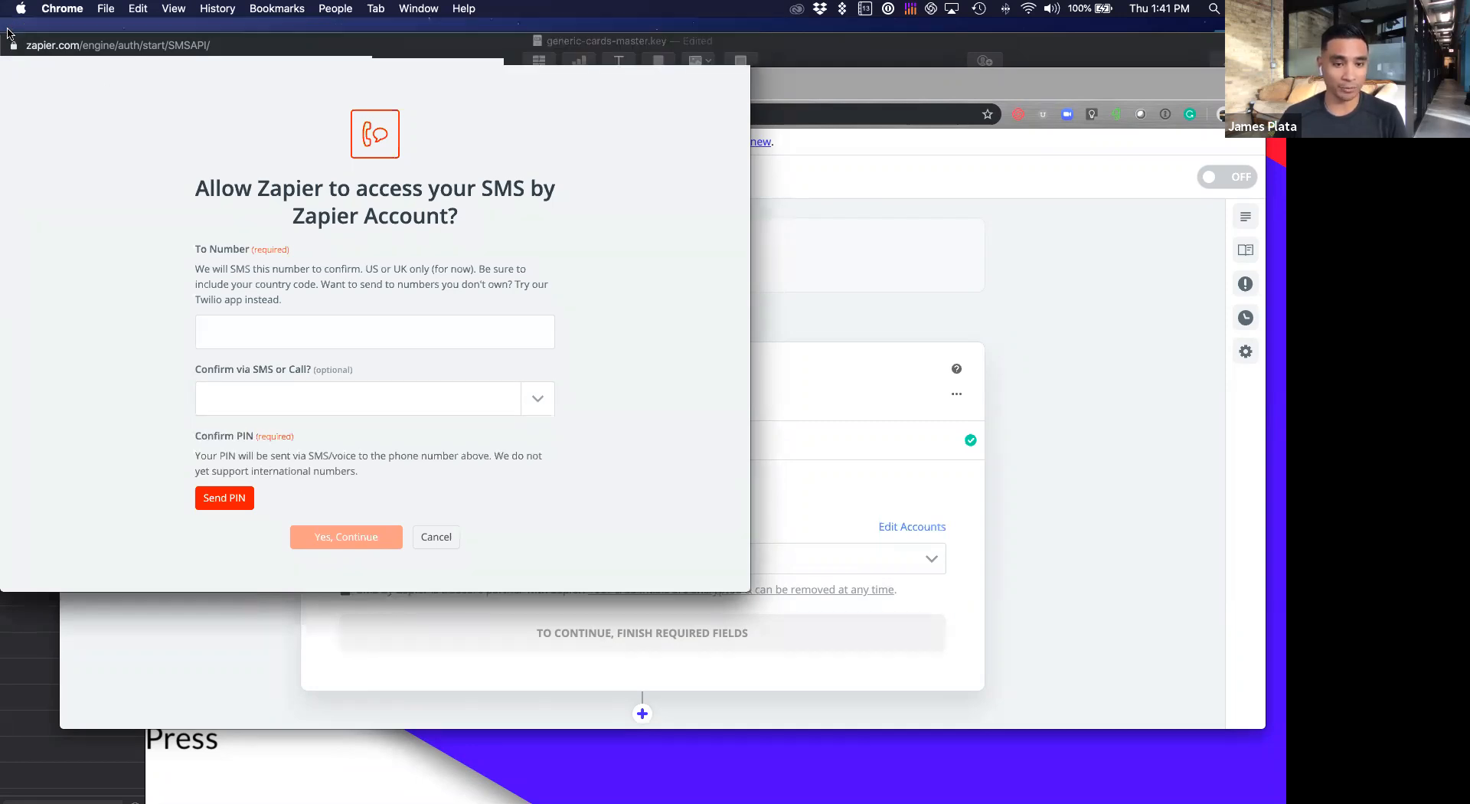
Step: Choose the existing "SMS" account for the SMS by Zapier action and continue to the message customization
{"action": "left_click", "coordinate": [618, 562]}
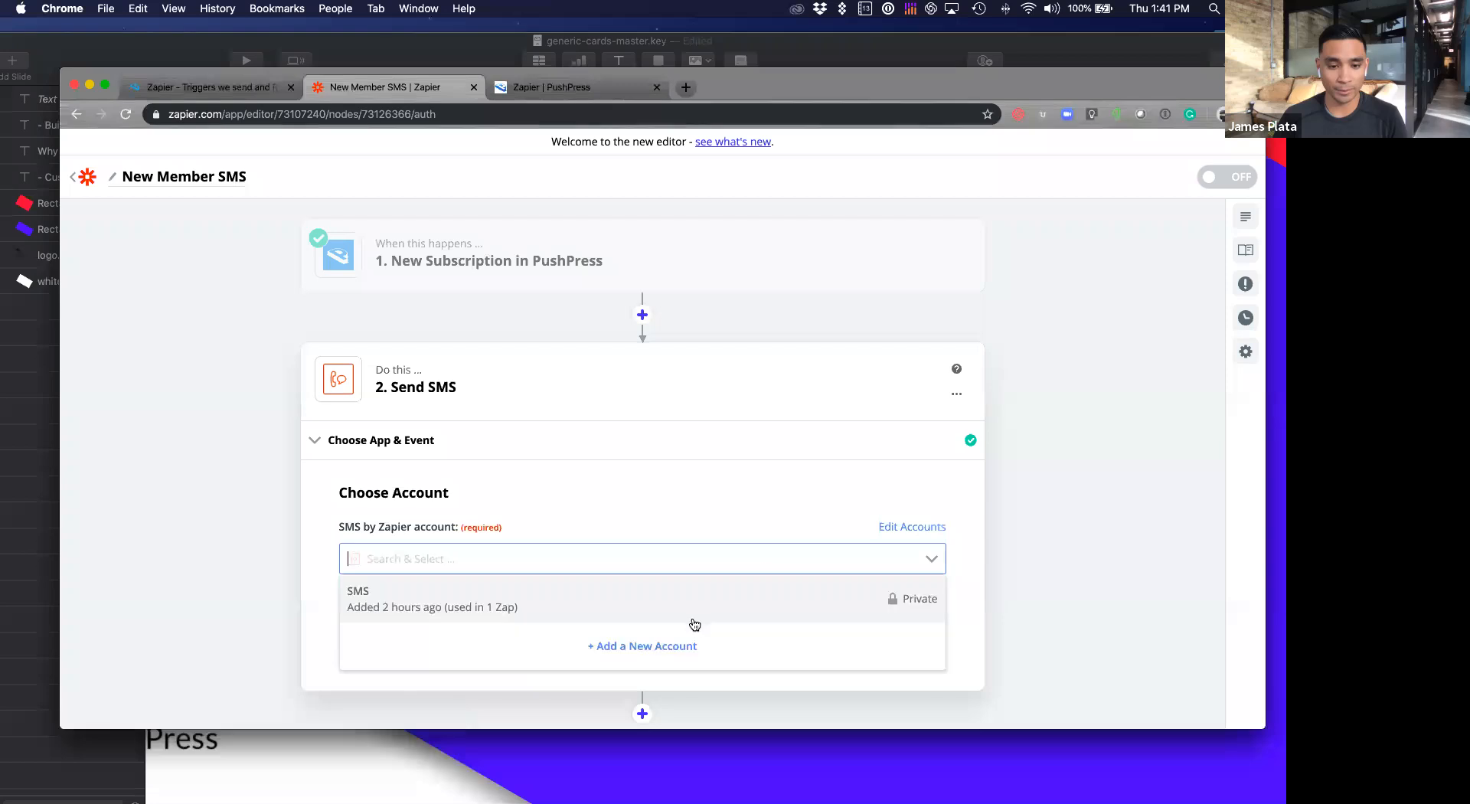
{"action": "left_click", "coordinate": [701, 614]}
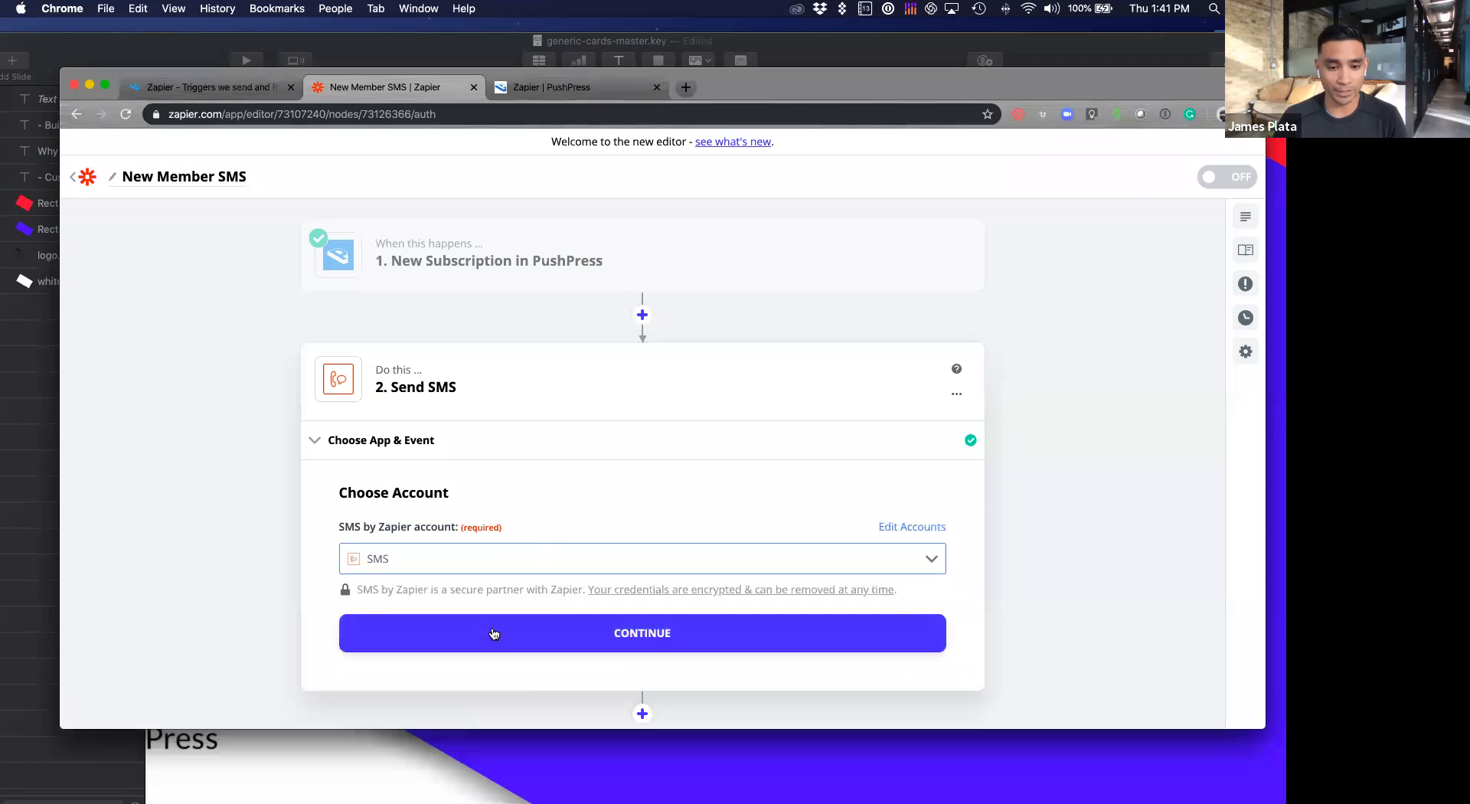
{"action": "scroll", "coordinate": [497, 605], "scroll_direction": "down", "scroll_amount": 2}
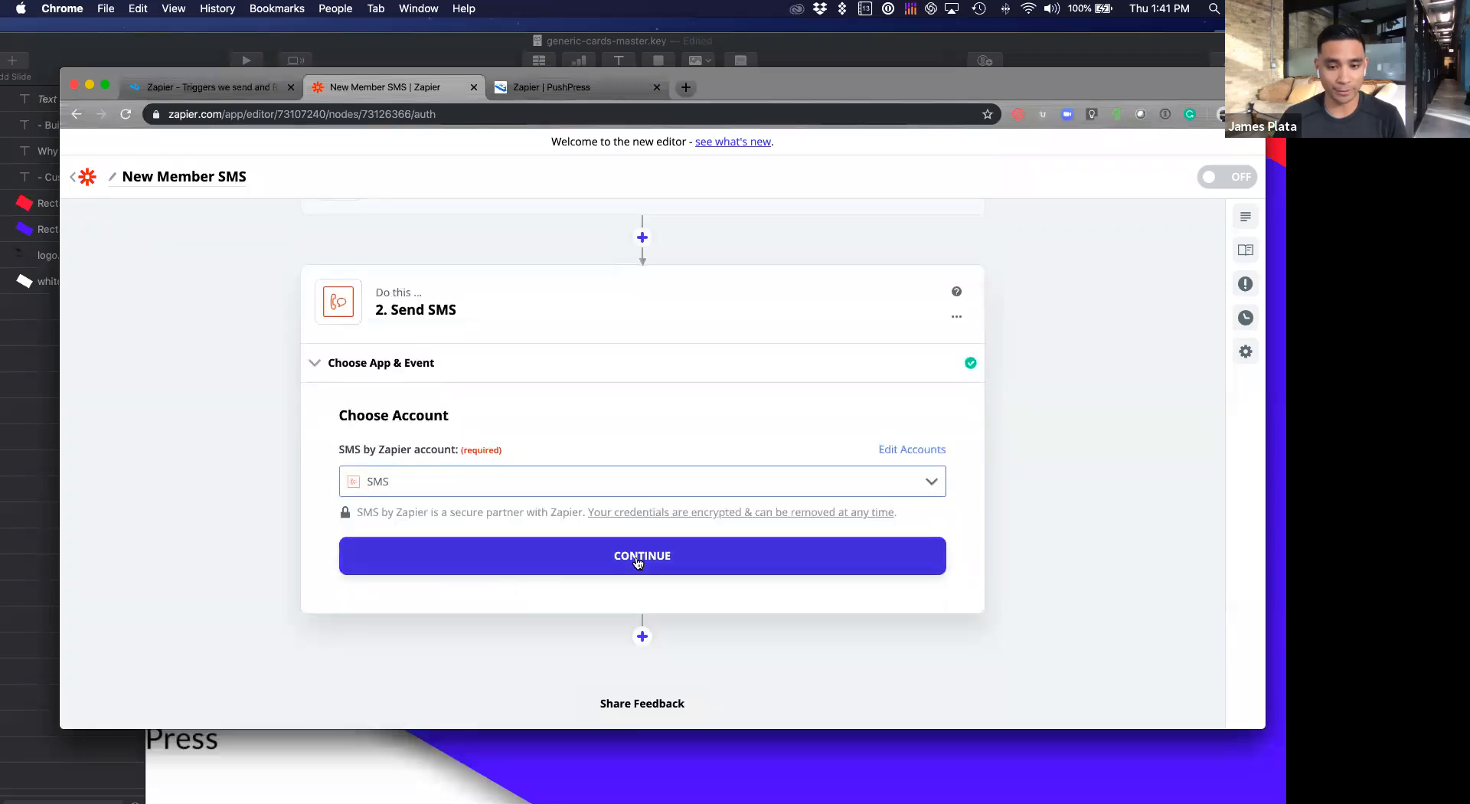
{"action": "left_click", "coordinate": [567, 567]}
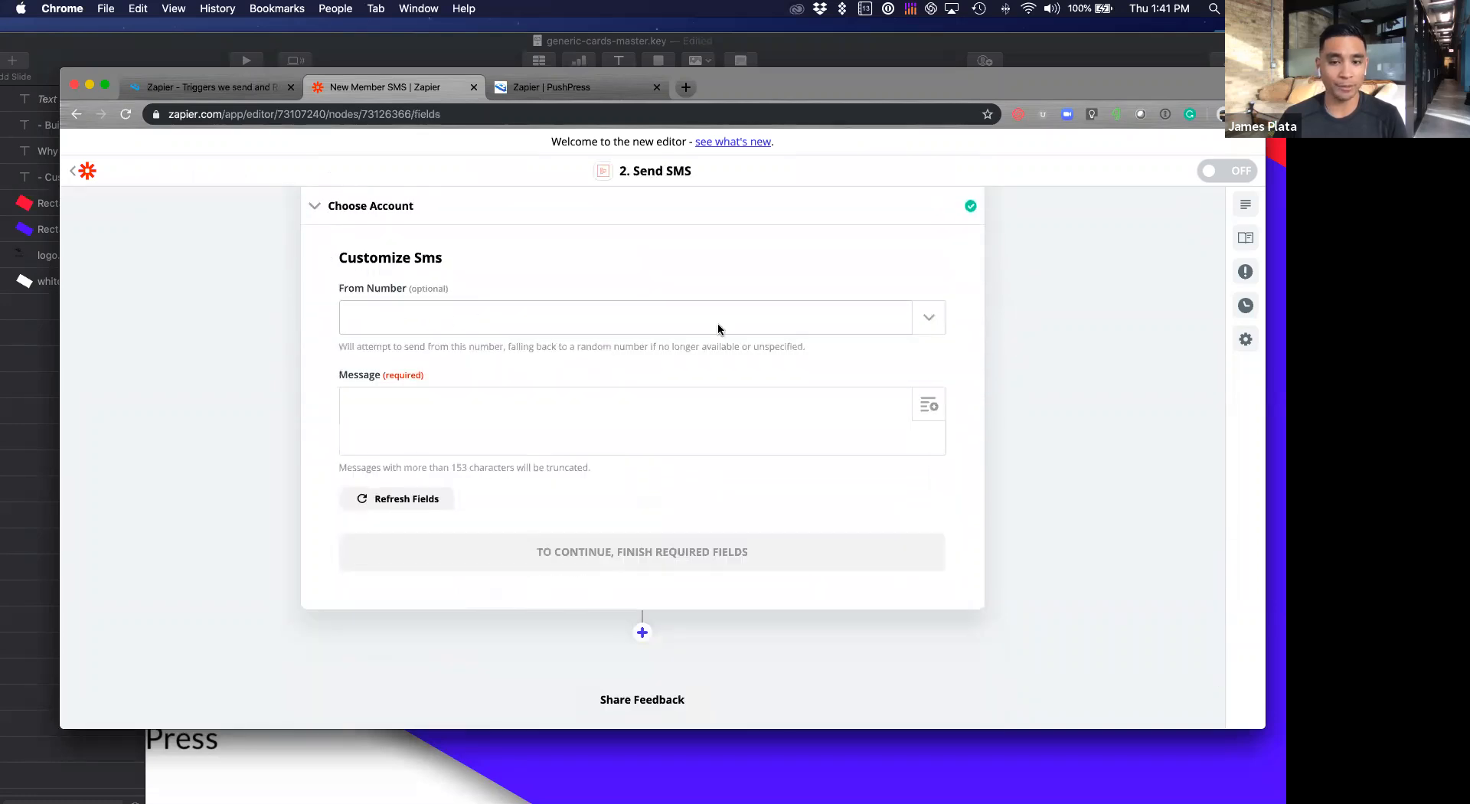
Step: Set the From Number of the SMS to Random
{"action": "left_click", "coordinate": [920, 318]}
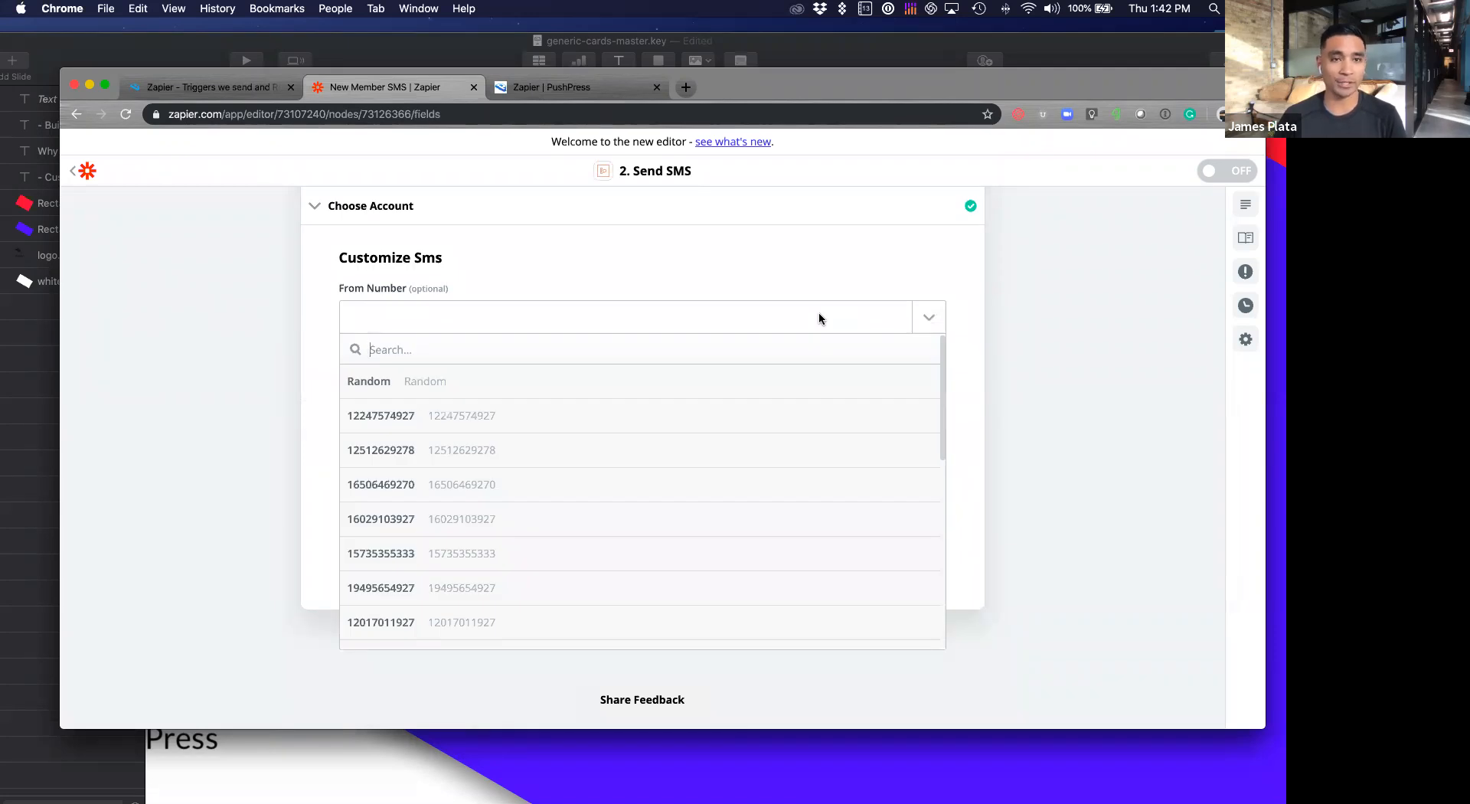
{"action": "left_click", "coordinate": [873, 318]}
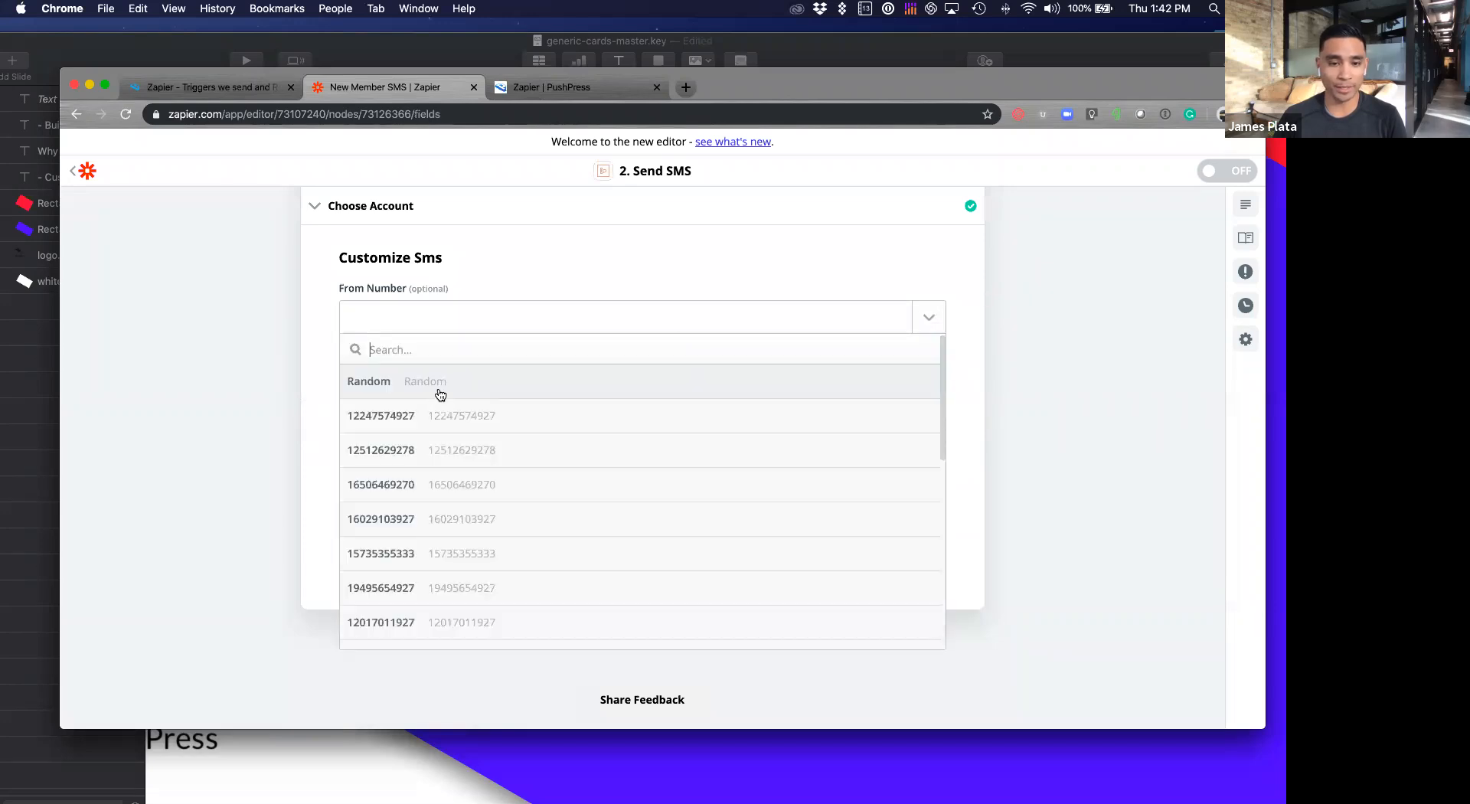
{"action": "left_click", "coordinate": [486, 379]}
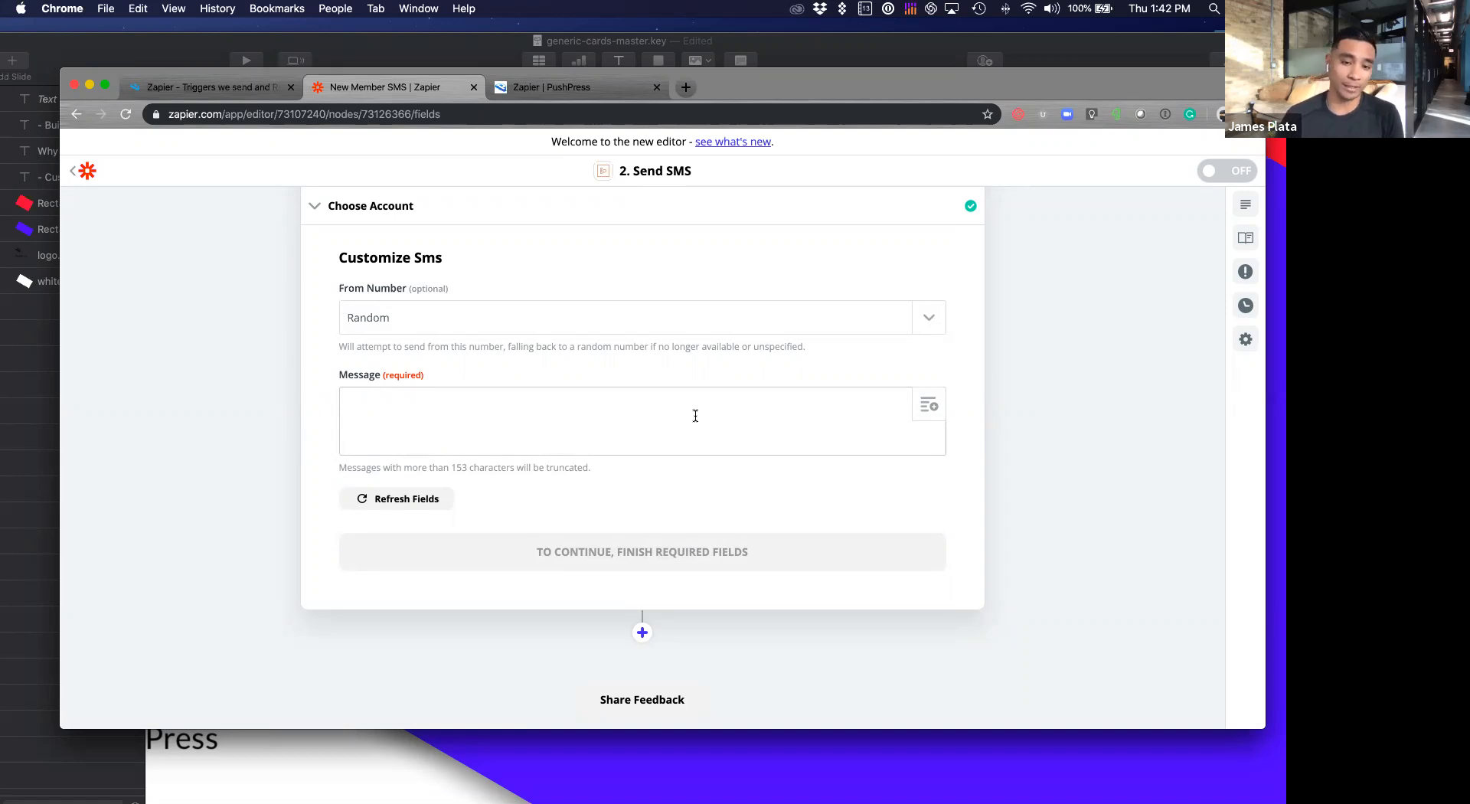
Step: Start the SMS message with "Hey" followed by the Customer First Name and Customer Last Name fields from the New Subscription trigger
{"action": "type", "text": "Hey"}
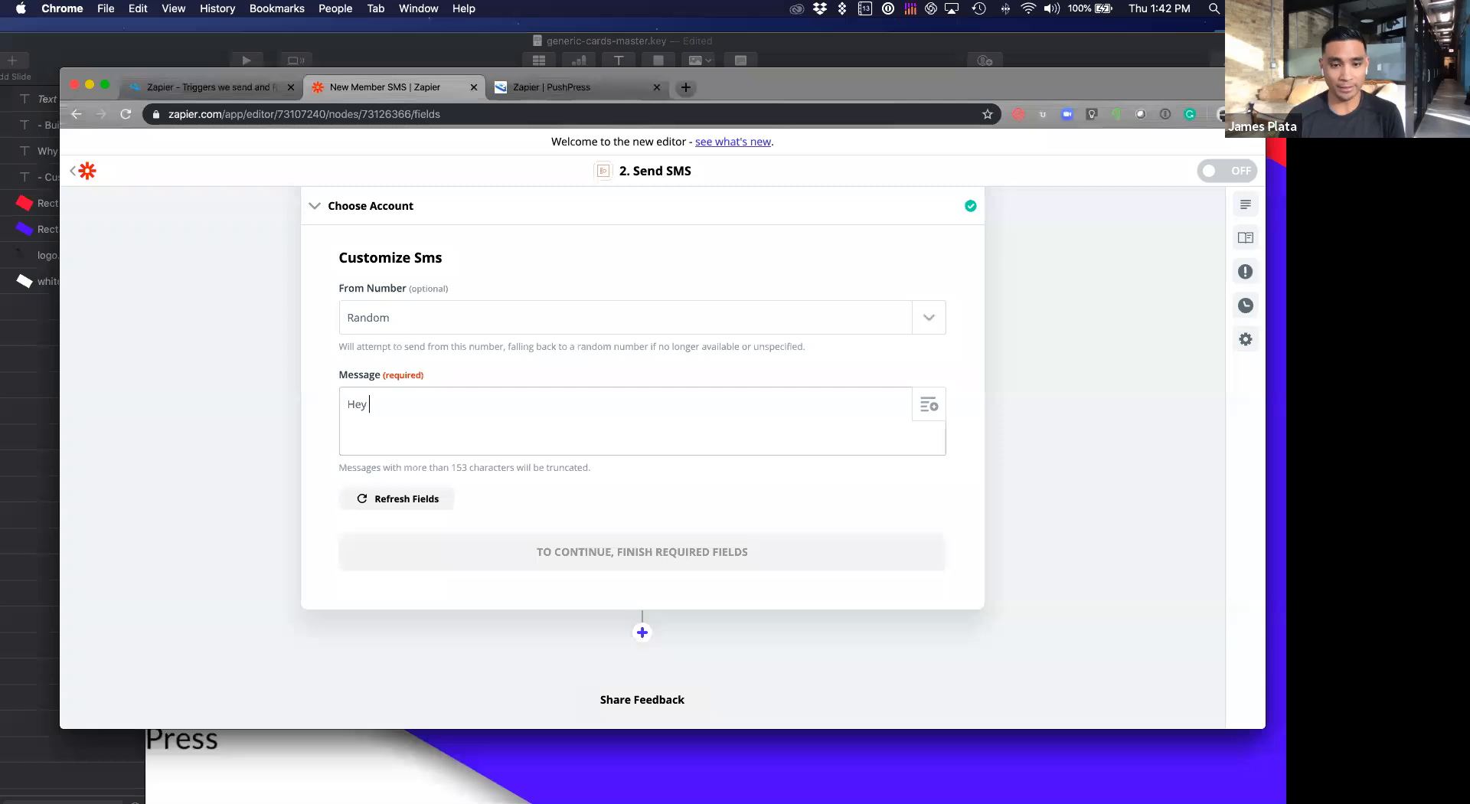
{"action": "left_click", "coordinate": [928, 407]}
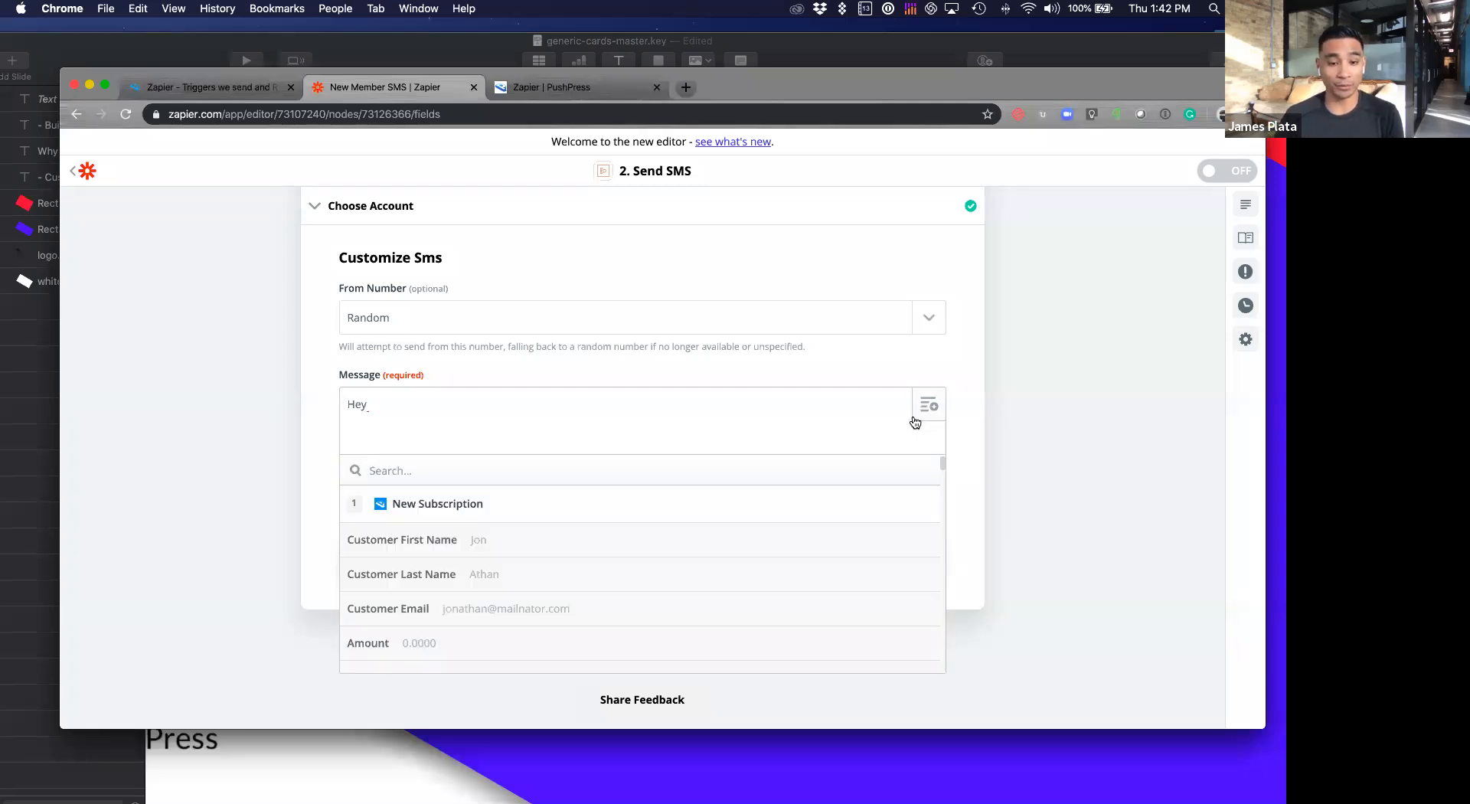
{"action": "left_click", "coordinate": [636, 540]}
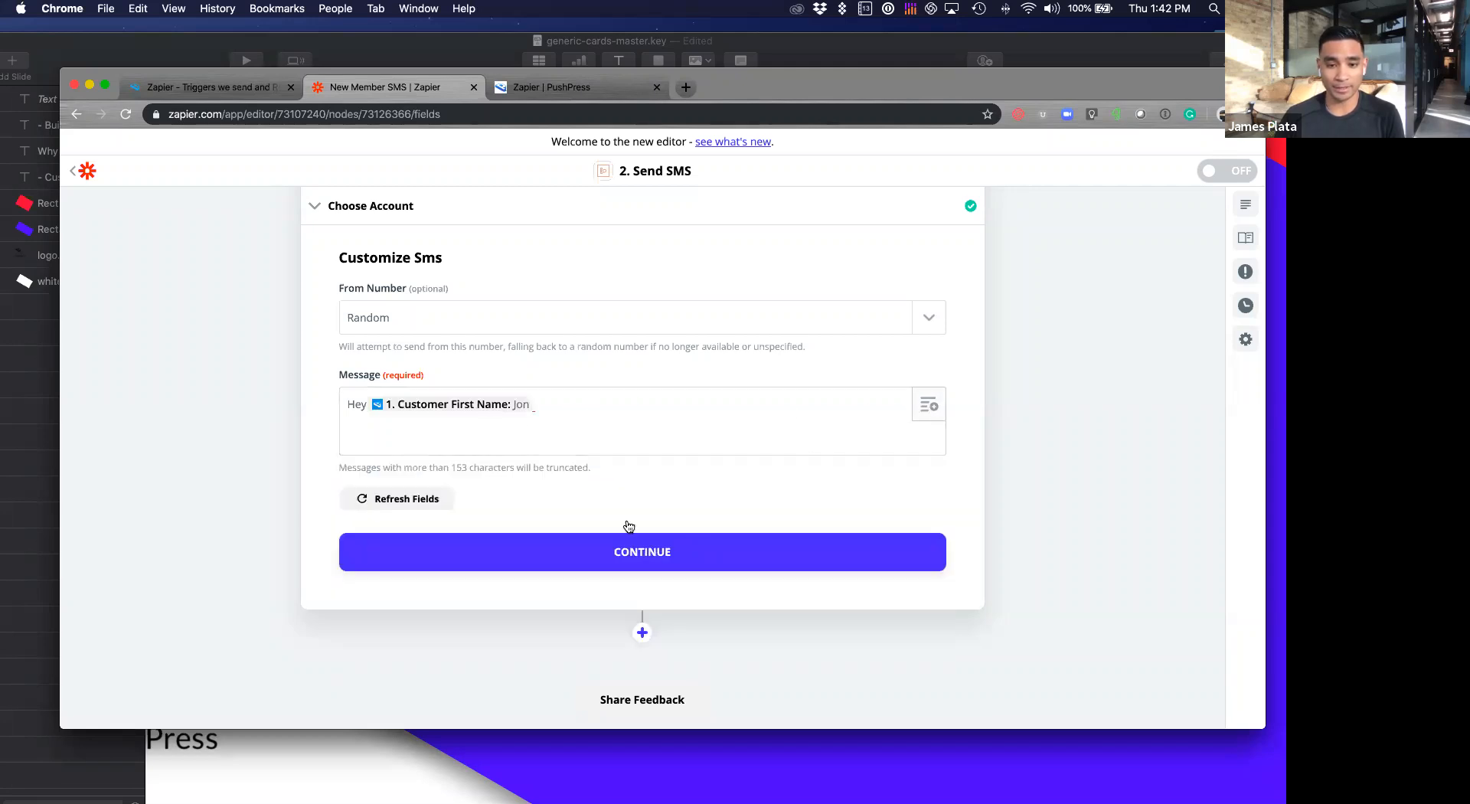
{"action": "left_click", "coordinate": [887, 420]}
{"action": "left_click", "coordinate": [623, 576]}
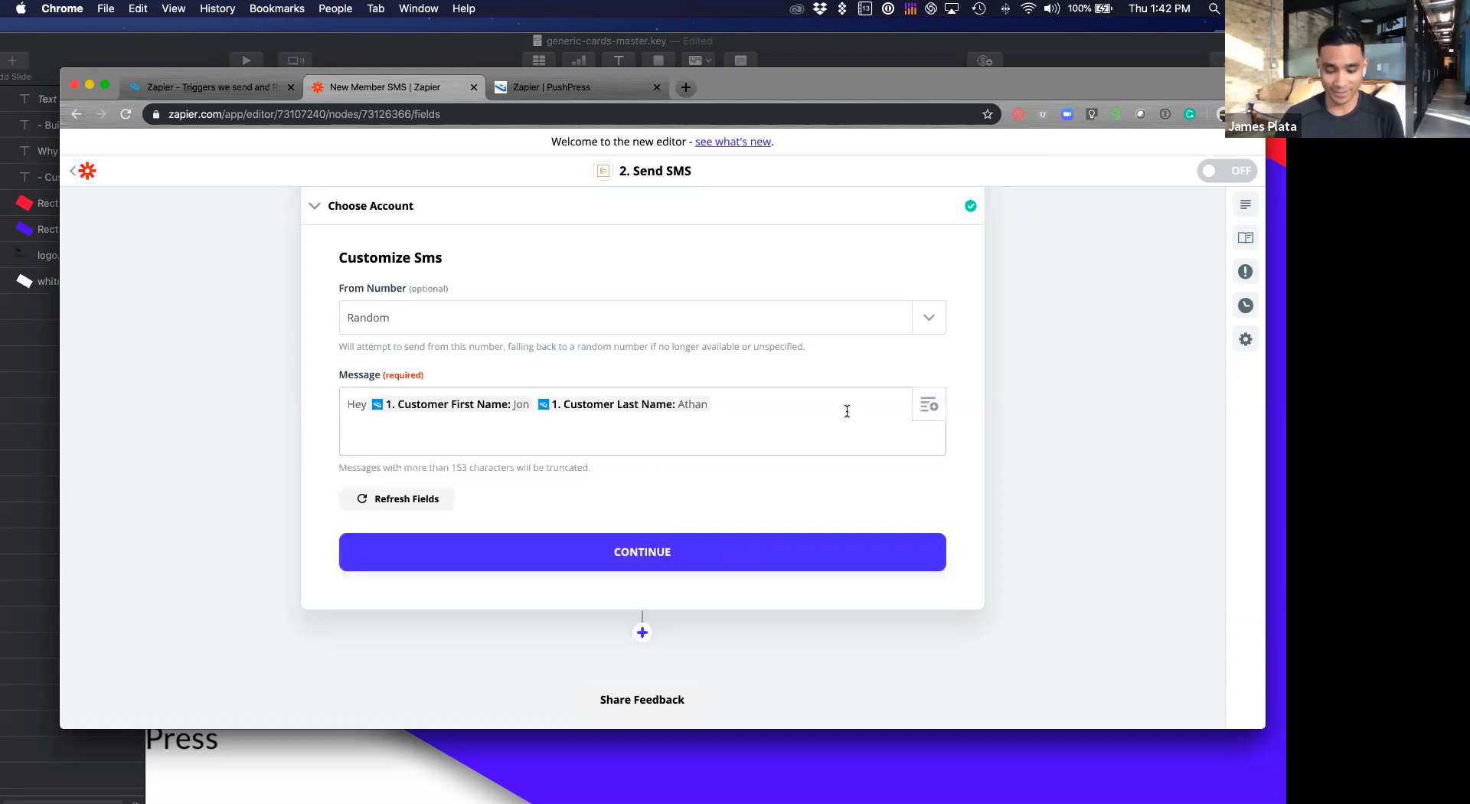
Step: Add "has purchased a new membership!" and a party popper emoji after the customer name fields in the message
{"action": "type", "text": "has purc"}
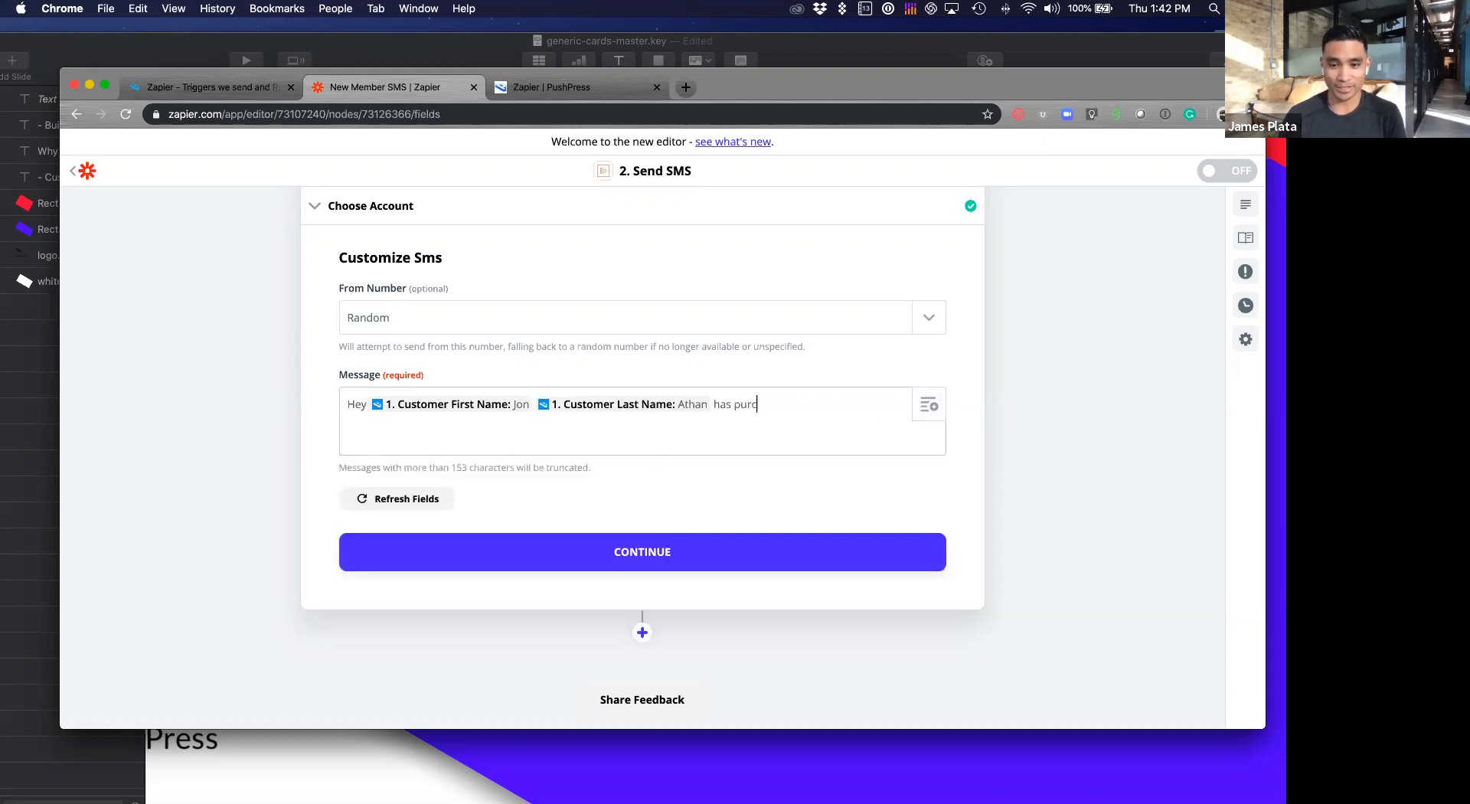
{"action": "type", "text": "hased a new membership!"}
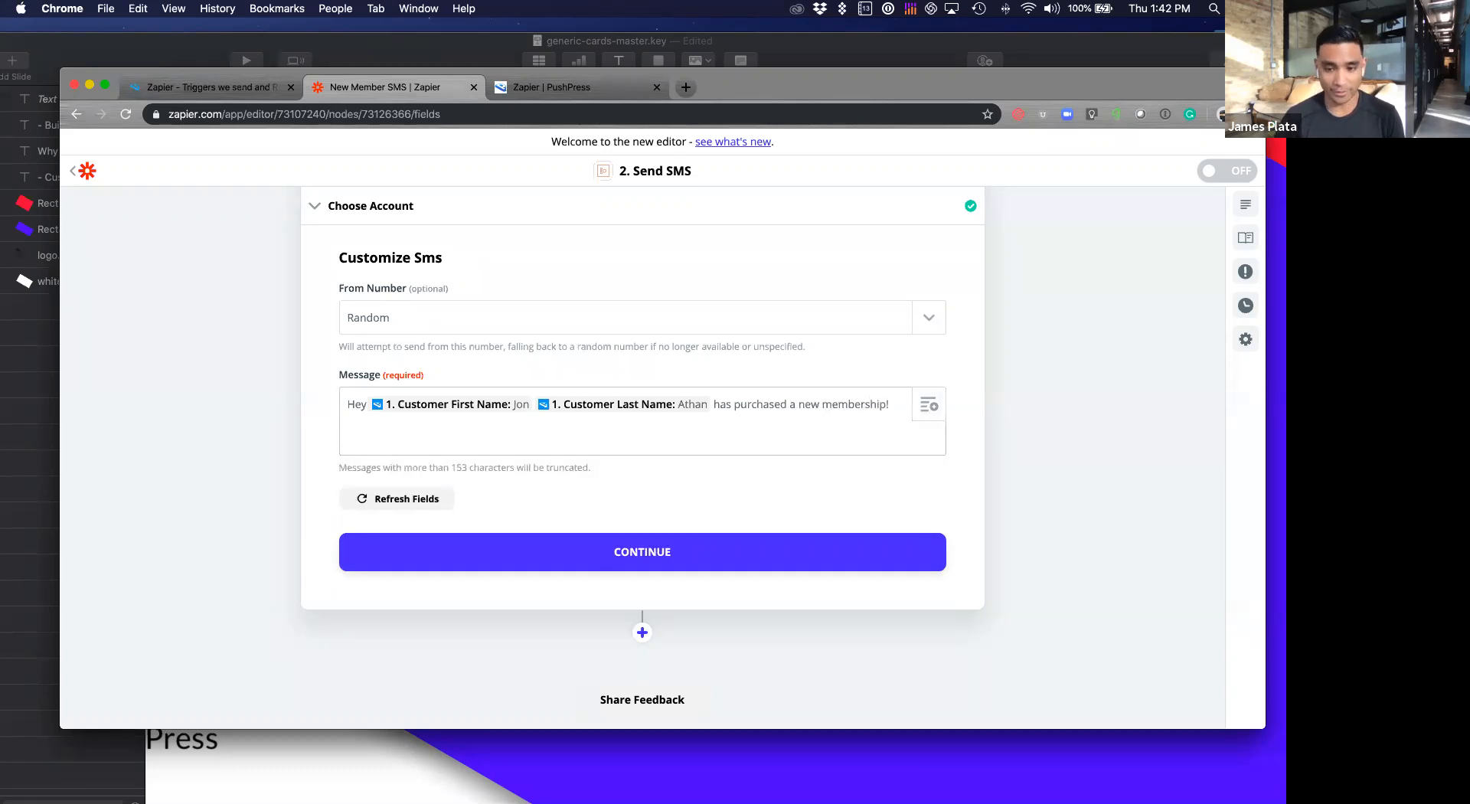
{"action": "key", "text": "ctrl+super+space"}
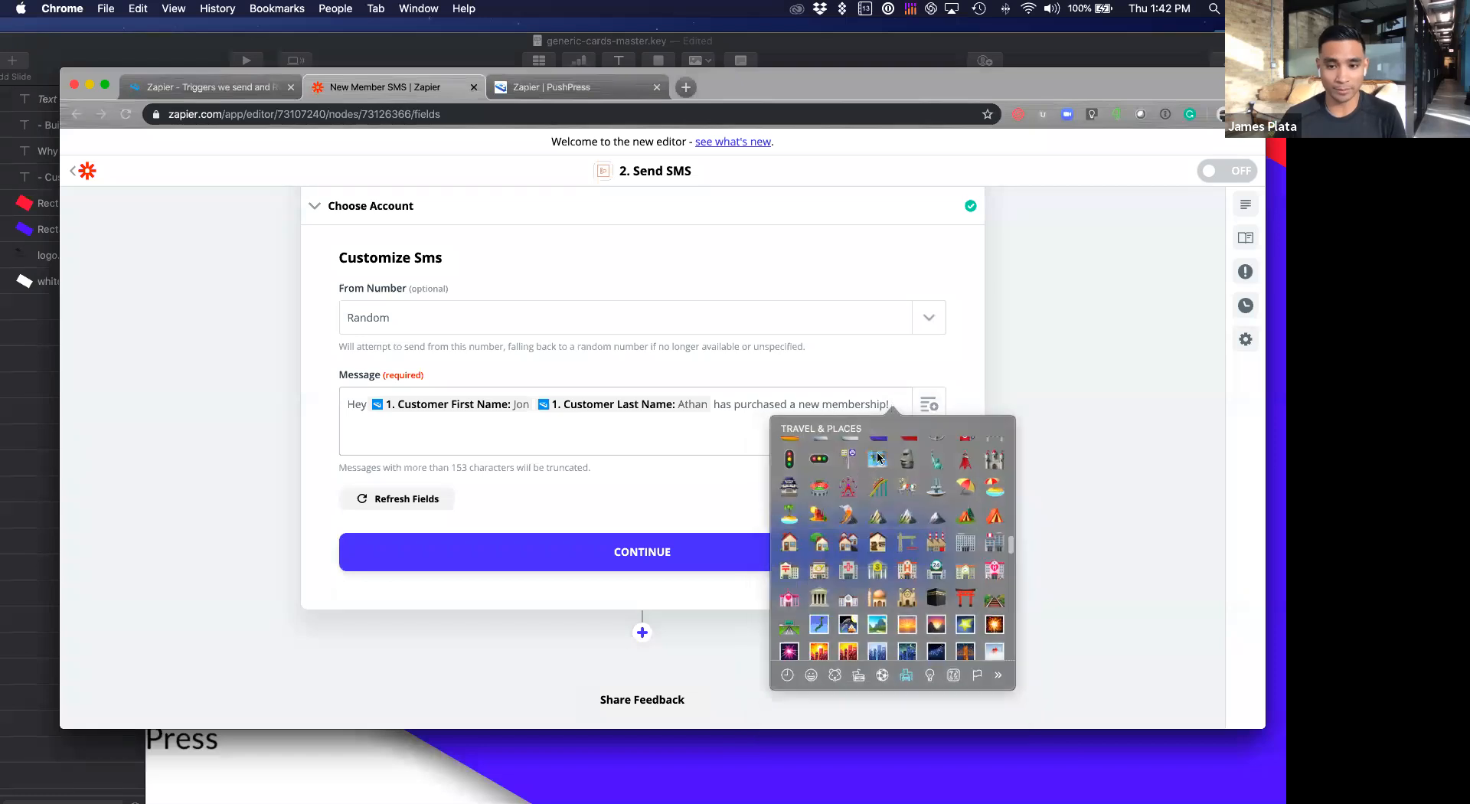
{"action": "scroll", "coordinate": [880, 520], "scroll_direction": "up", "scroll_amount": 15}
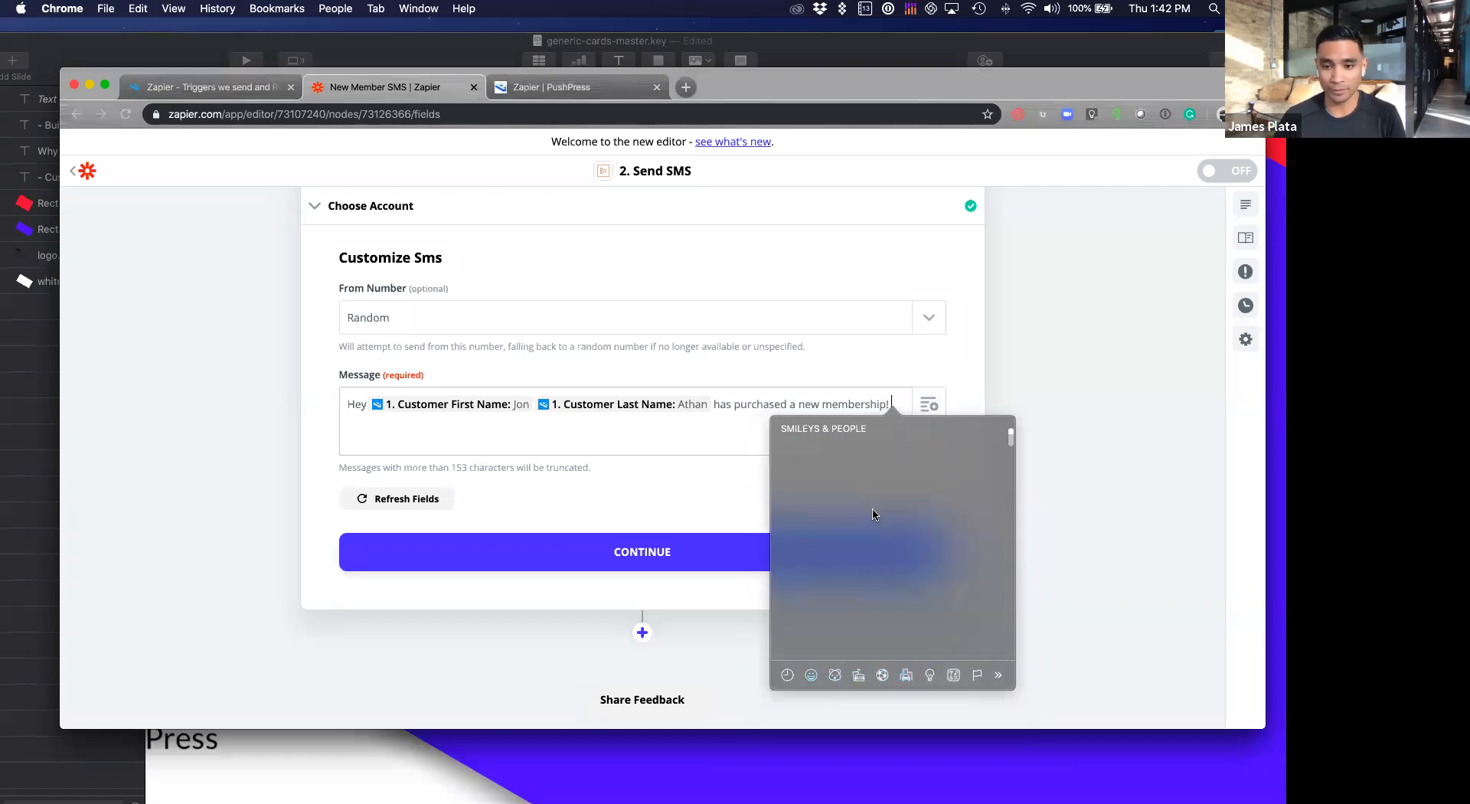
{"action": "left_click", "coordinate": [819, 477]}
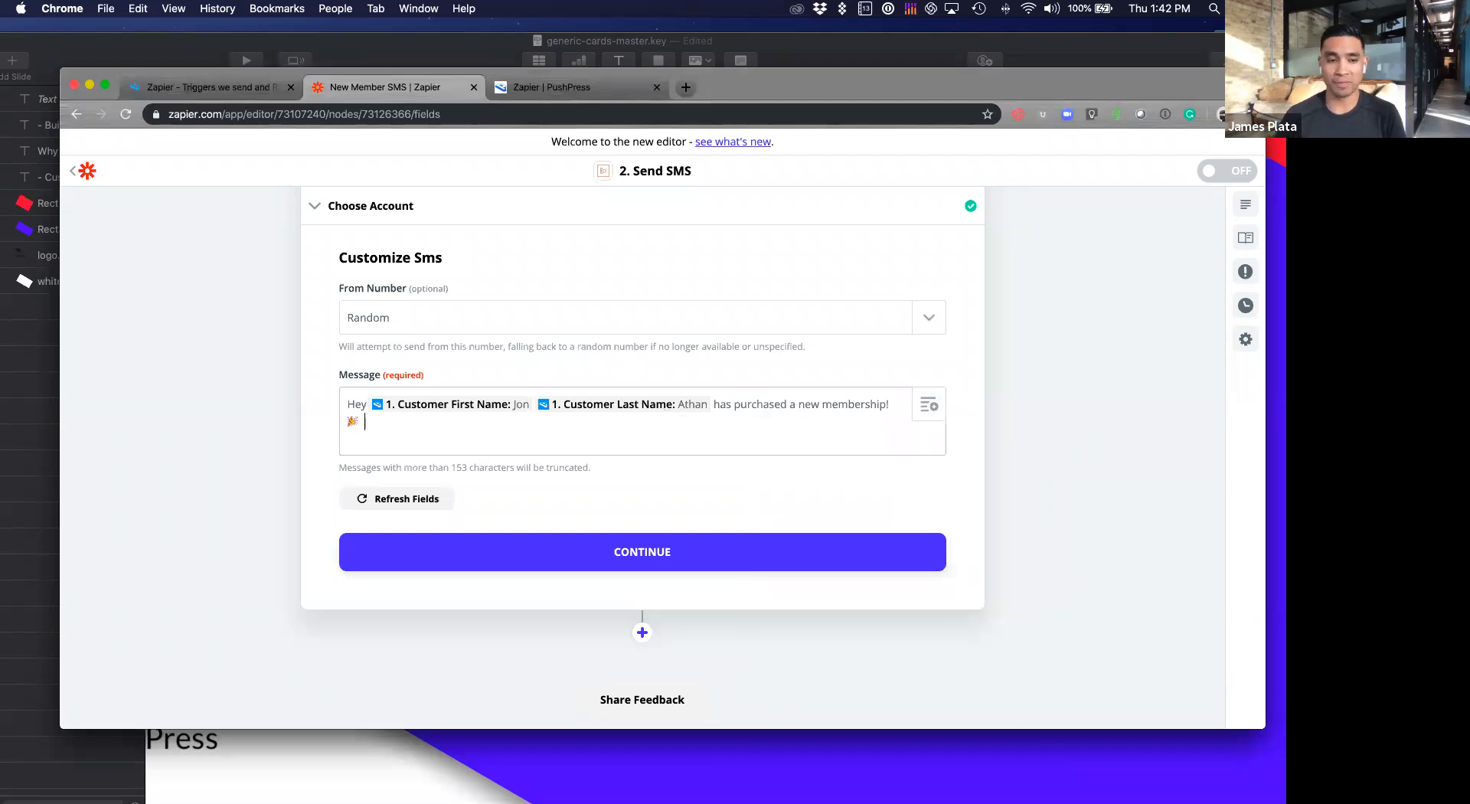
Step: Finish the message with "Make sure to follow up and schedule a goals consultation" and continue to the test stage
{"action": "type", "text": "Make su"}
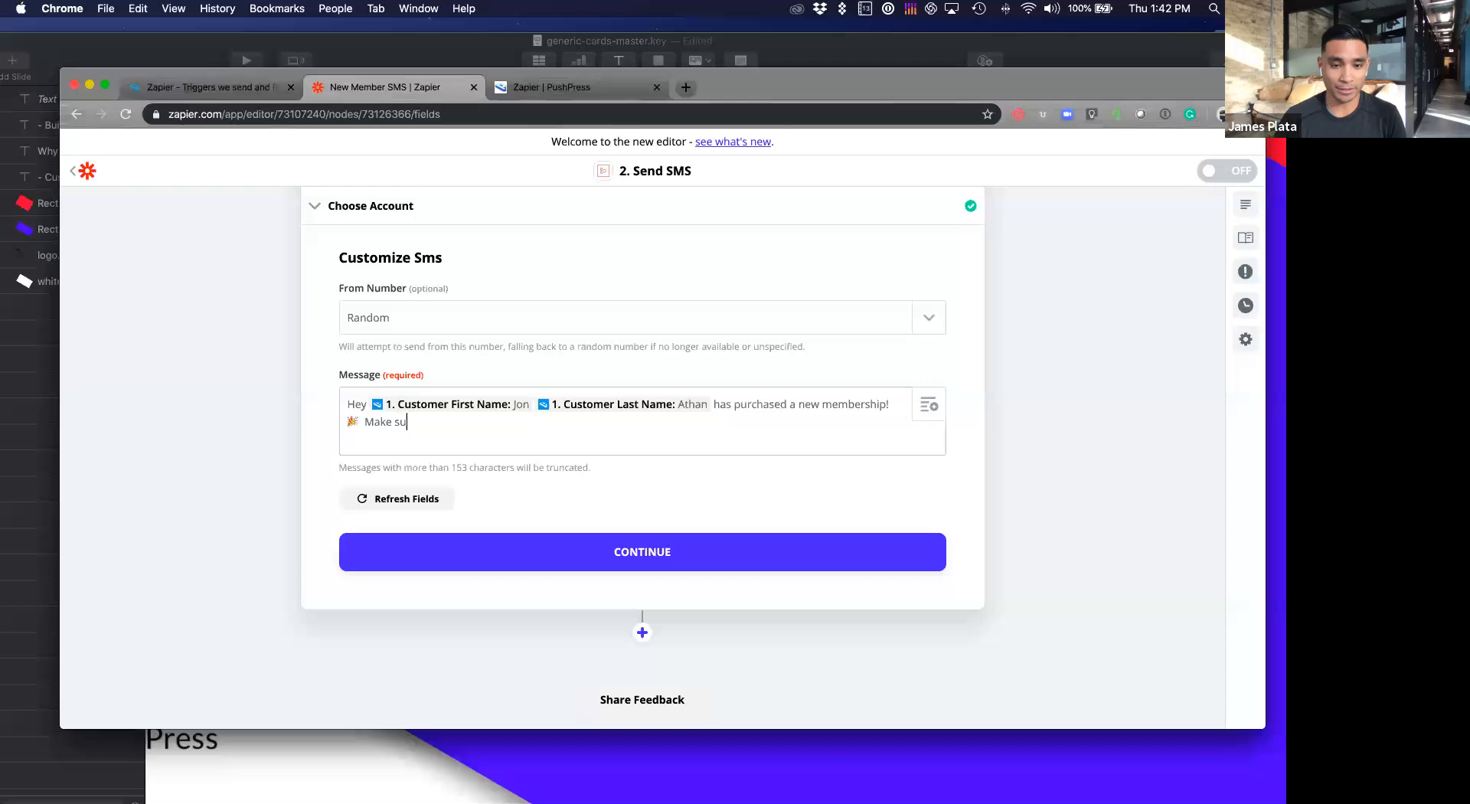
{"action": "type", "text": "re to follow up and schedule a g"}
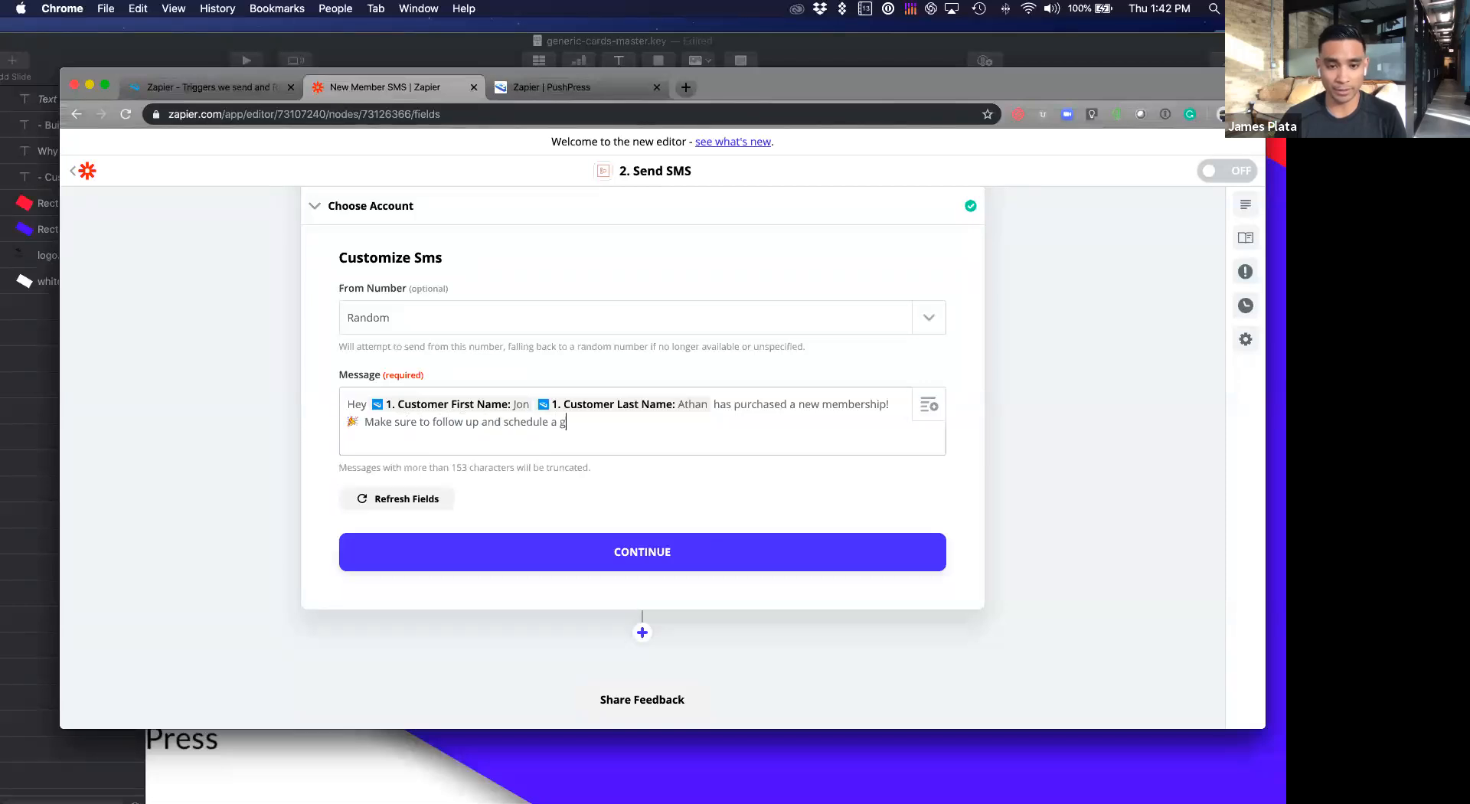
{"action": "type", "text": "oals consultation"}
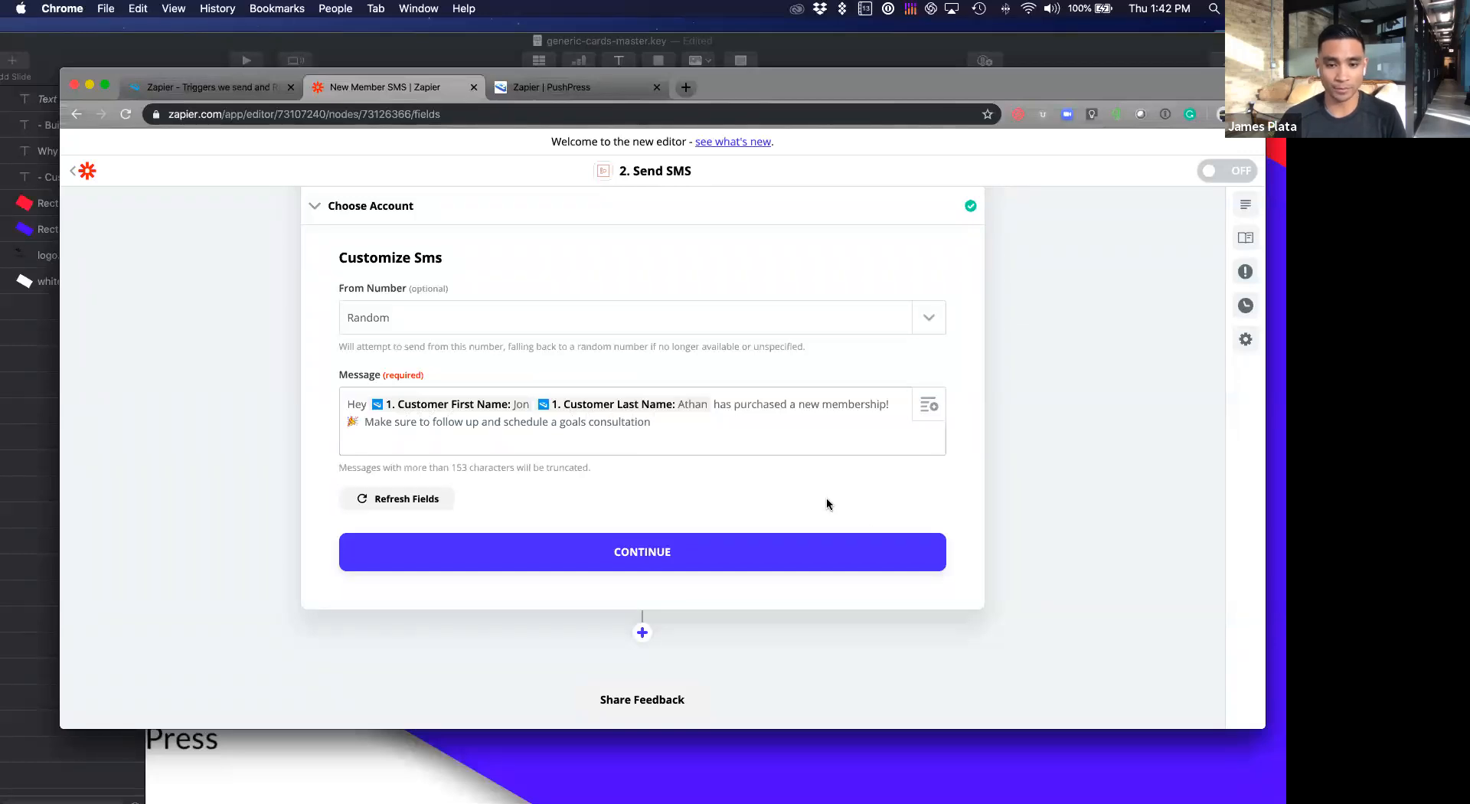
{"action": "left_click", "coordinate": [653, 556]}
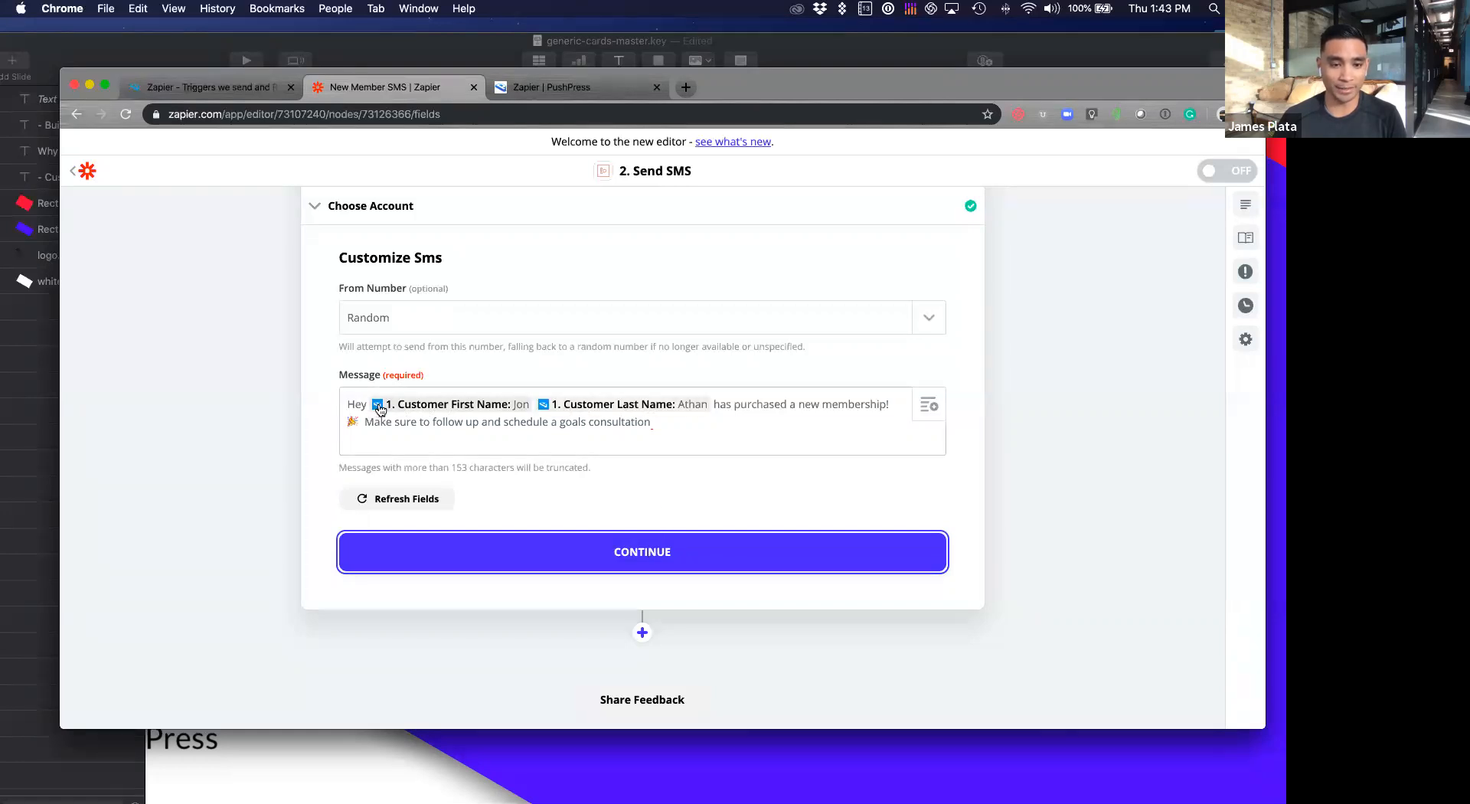
{"action": "left_click", "coordinate": [645, 561]}
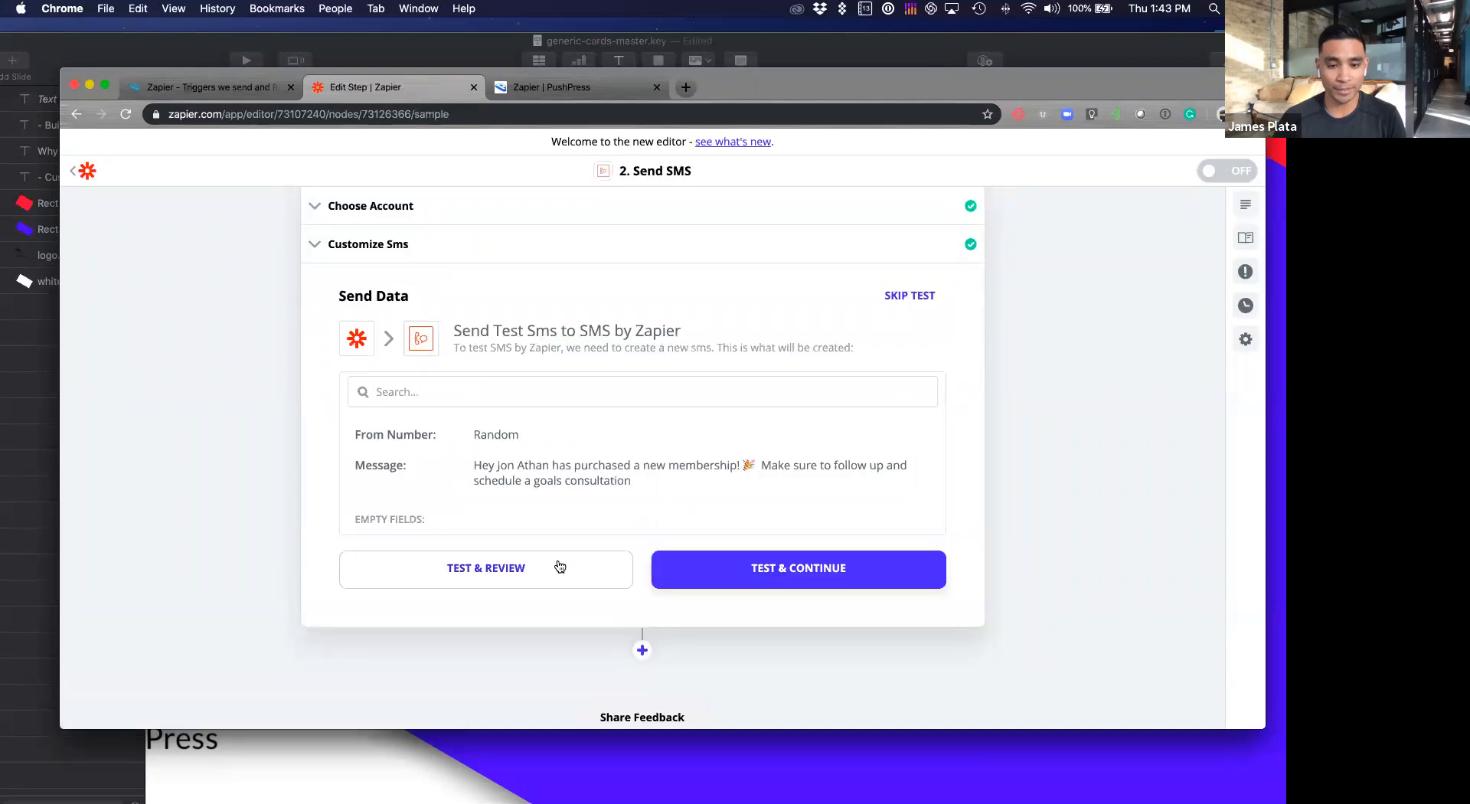
Step: Send the test SMS with the review option and look through the returned message data
{"action": "left_click", "coordinate": [556, 569]}
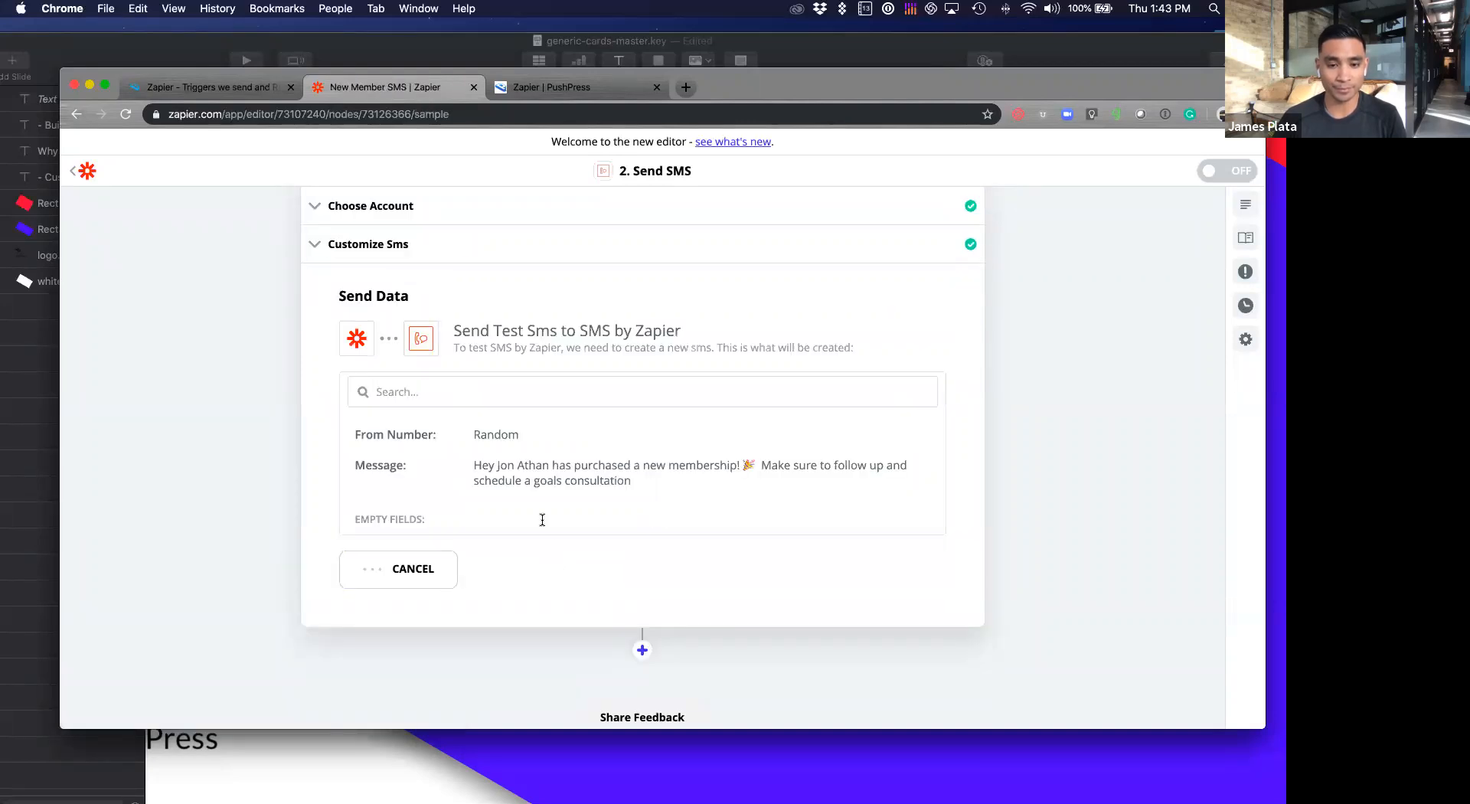
{"action": "scroll", "coordinate": [515, 556], "scroll_direction": "down", "scroll_amount": 5}
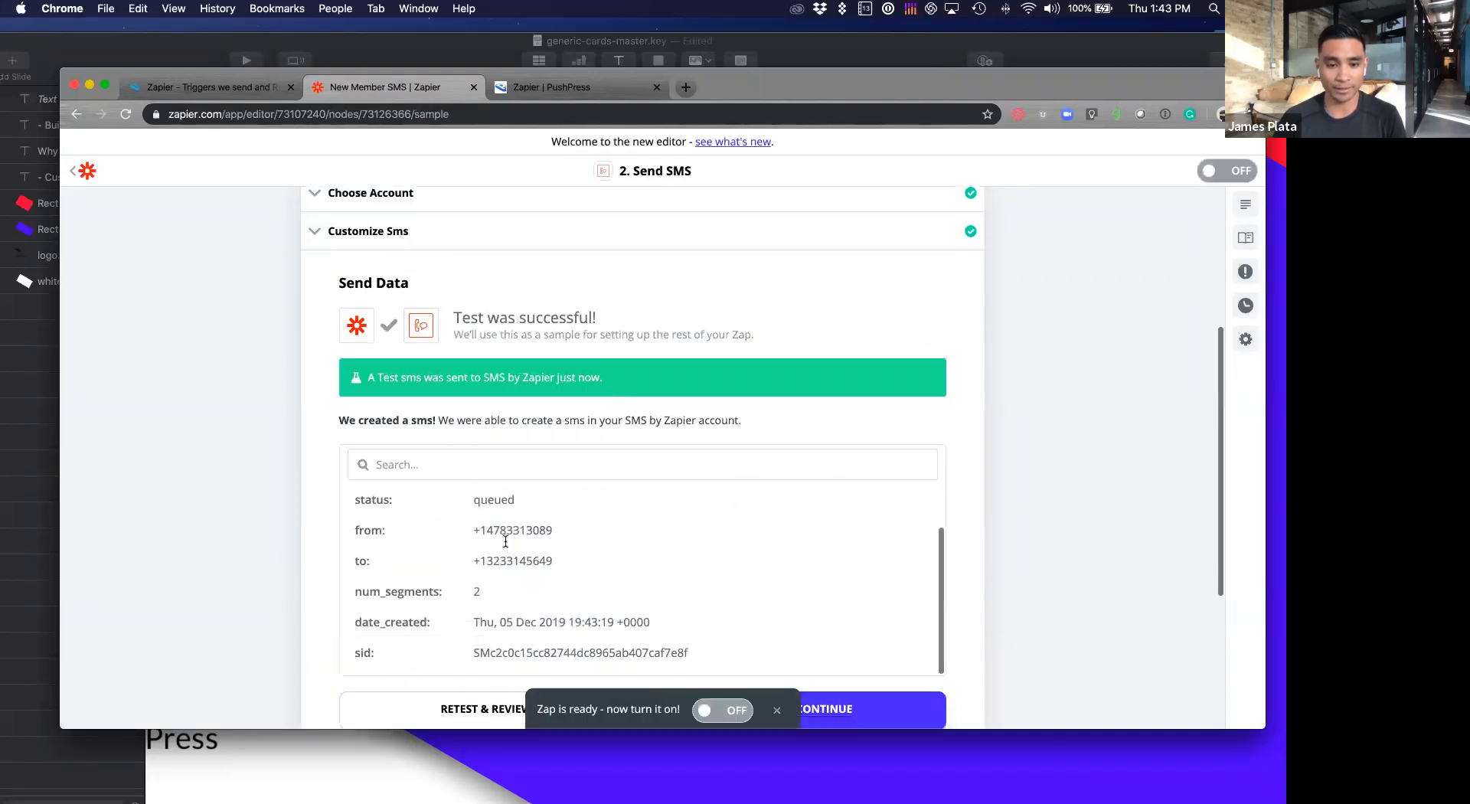
{"action": "scroll", "coordinate": [490, 516], "scroll_direction": "up", "scroll_amount": 5}
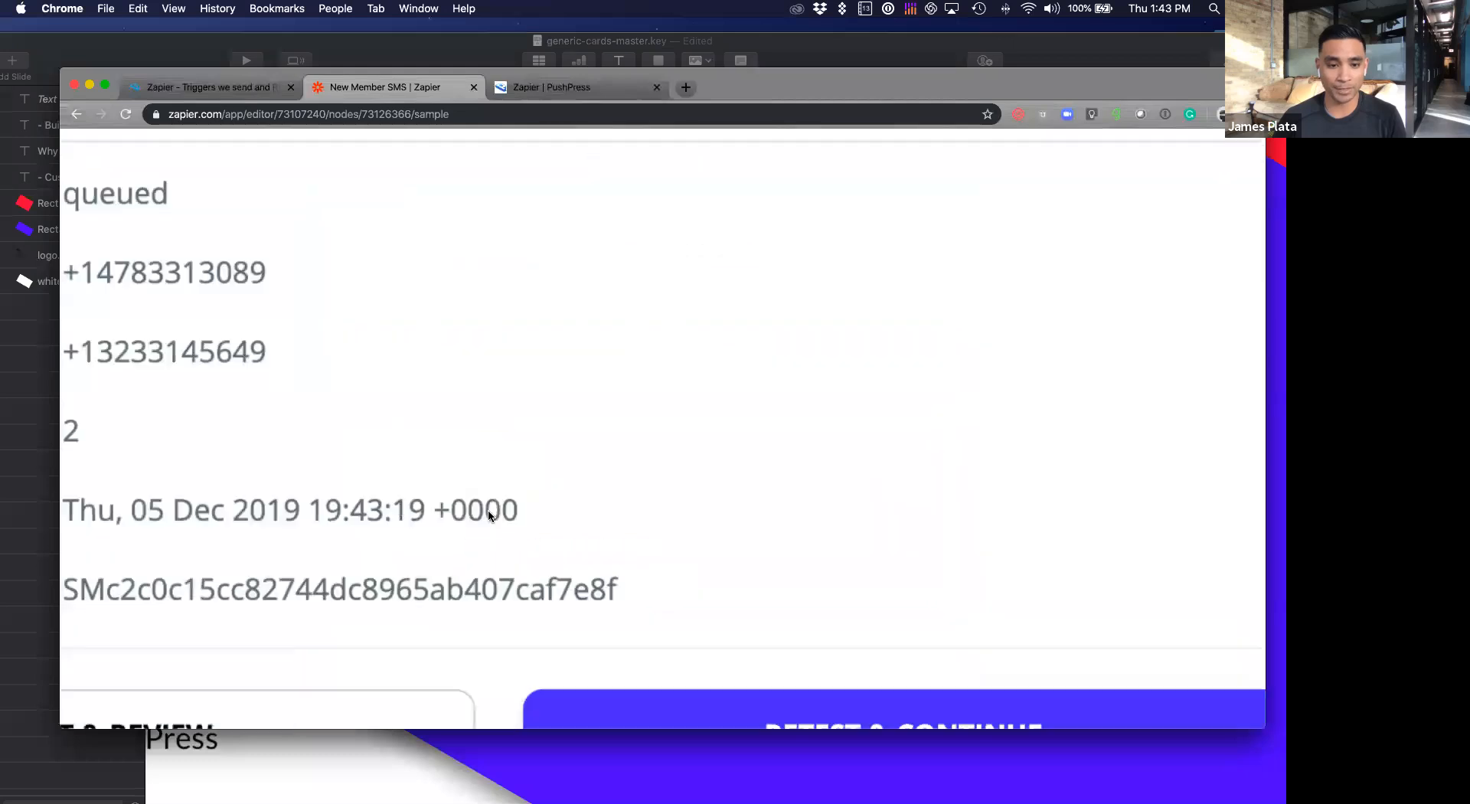
{"action": "scroll", "coordinate": [489, 508], "scroll_direction": "down", "scroll_amount": 5}
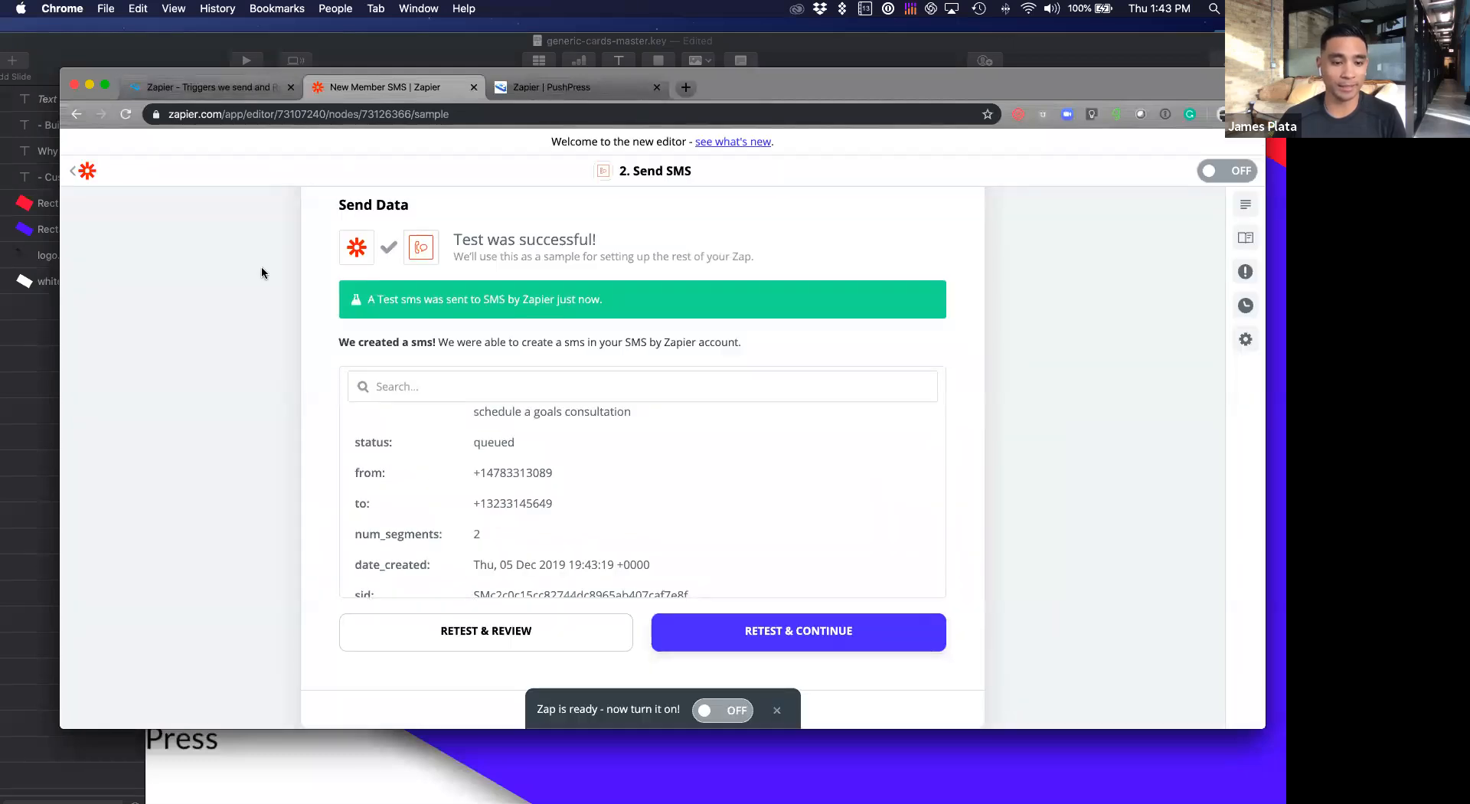
Step: Switch to Messages and open the newest conversation to read the received test SMS
{"action": "left_click_drag", "start_coordinate": [204, 53], "coordinate": [309, 49]}
{"action": "left_click", "coordinate": [9, 132]}
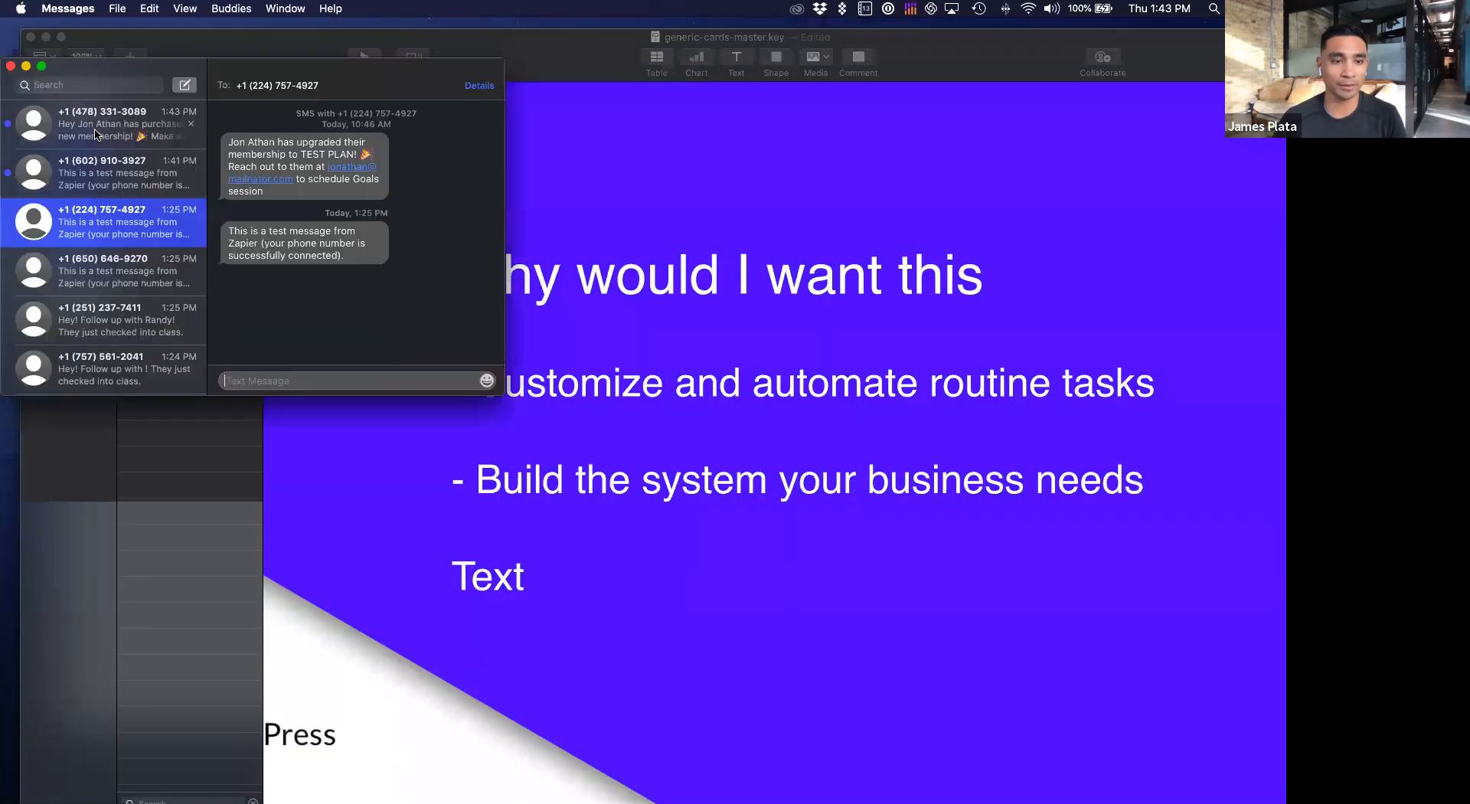
{"action": "left_click", "coordinate": [97, 135]}
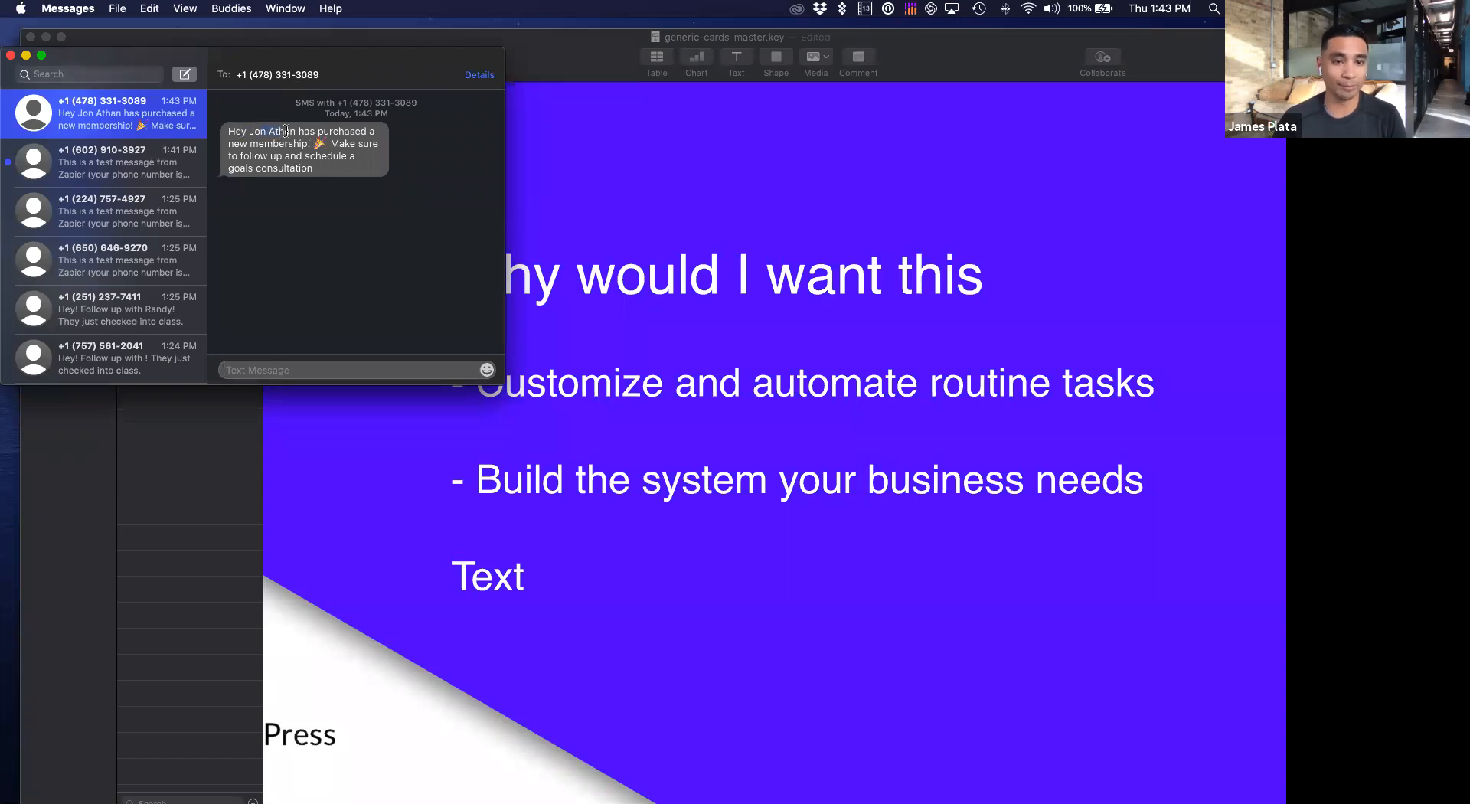
{"action": "left_click", "coordinate": [329, 174]}
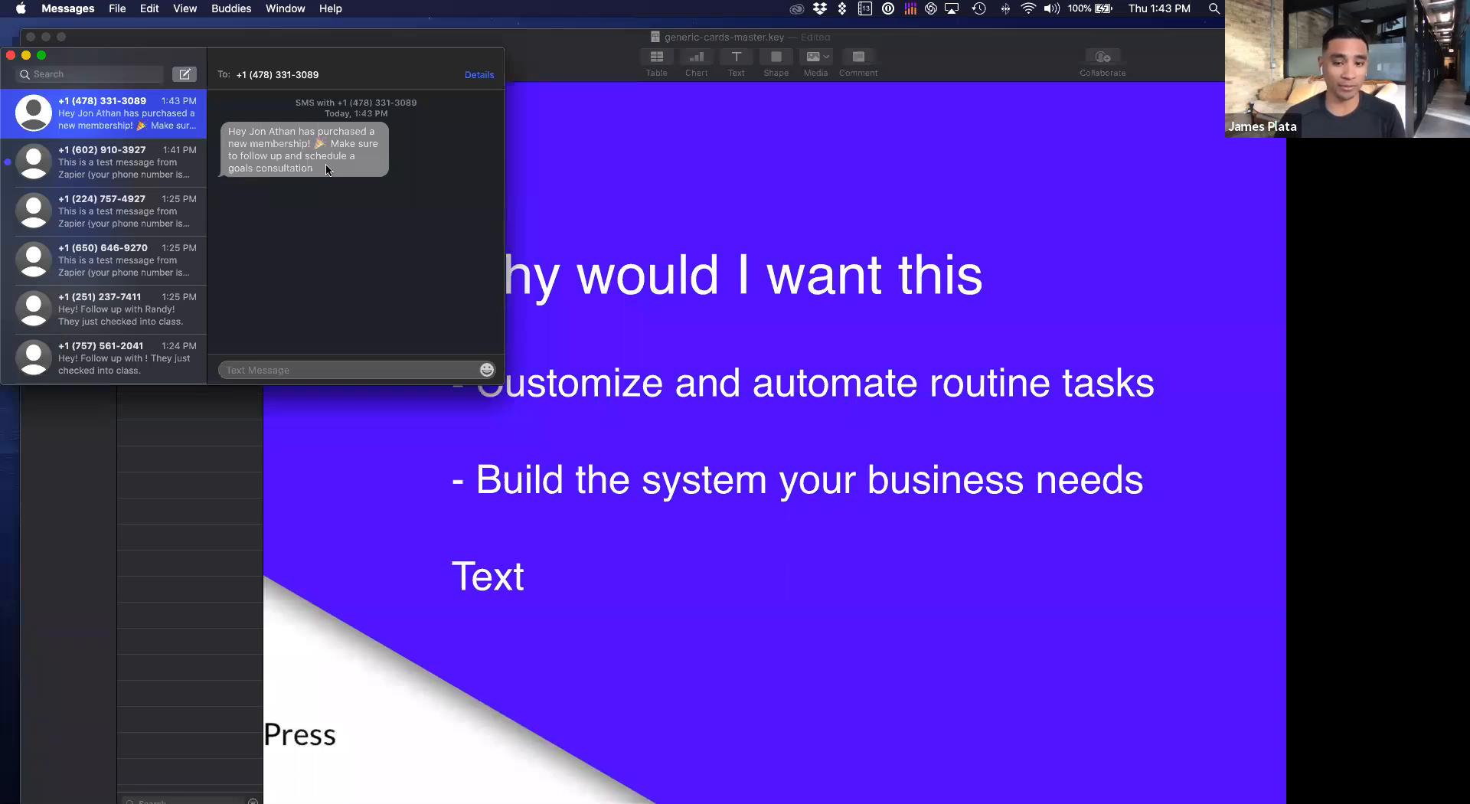
{"action": "left_click_drag", "start_coordinate": [1017, 57], "coordinate": [1015, 107]}
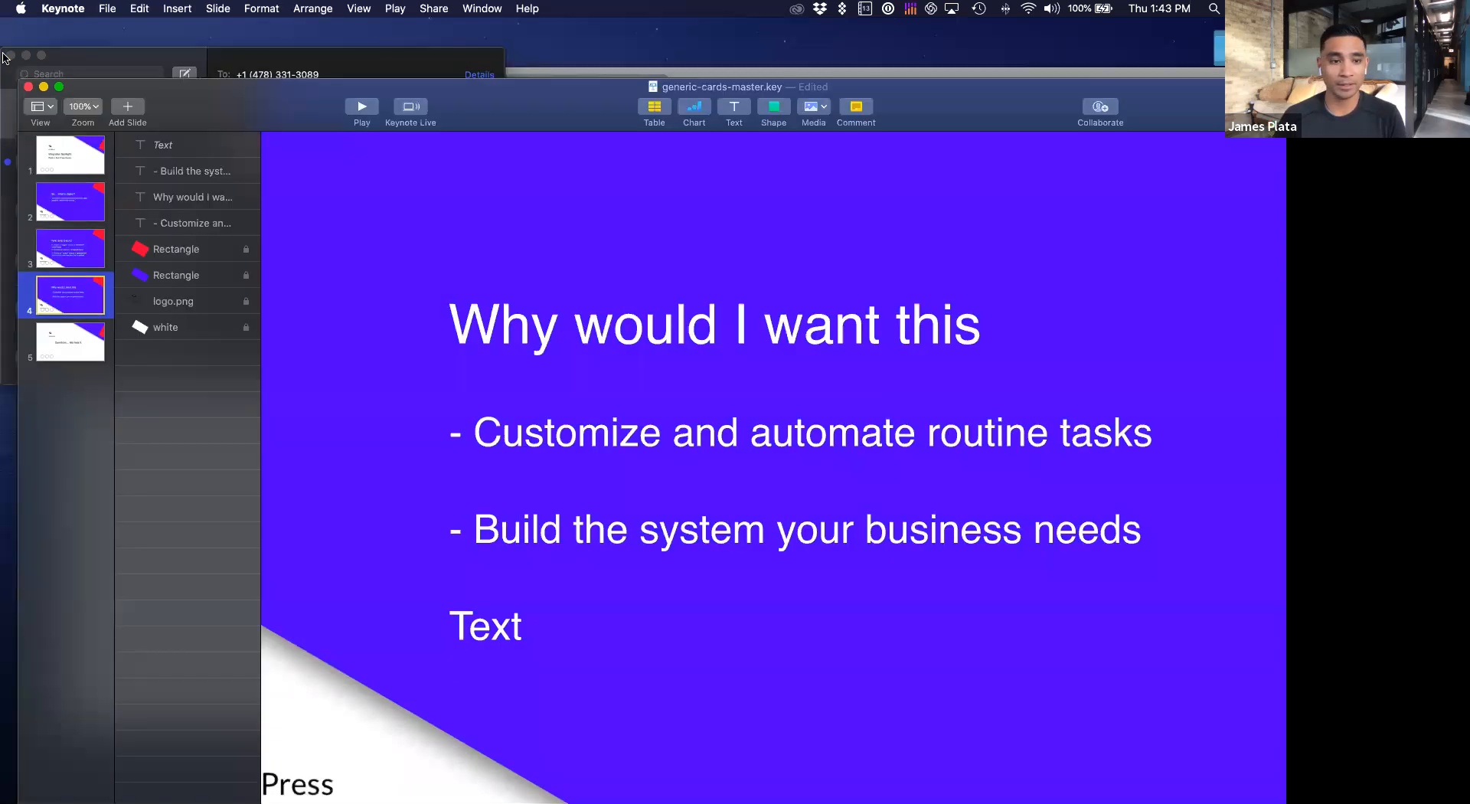
Step: Put the Keynote window away, return to Zapier's zap list in Chrome and open the Check-In Zap
{"action": "left_click", "coordinate": [38, 101]}
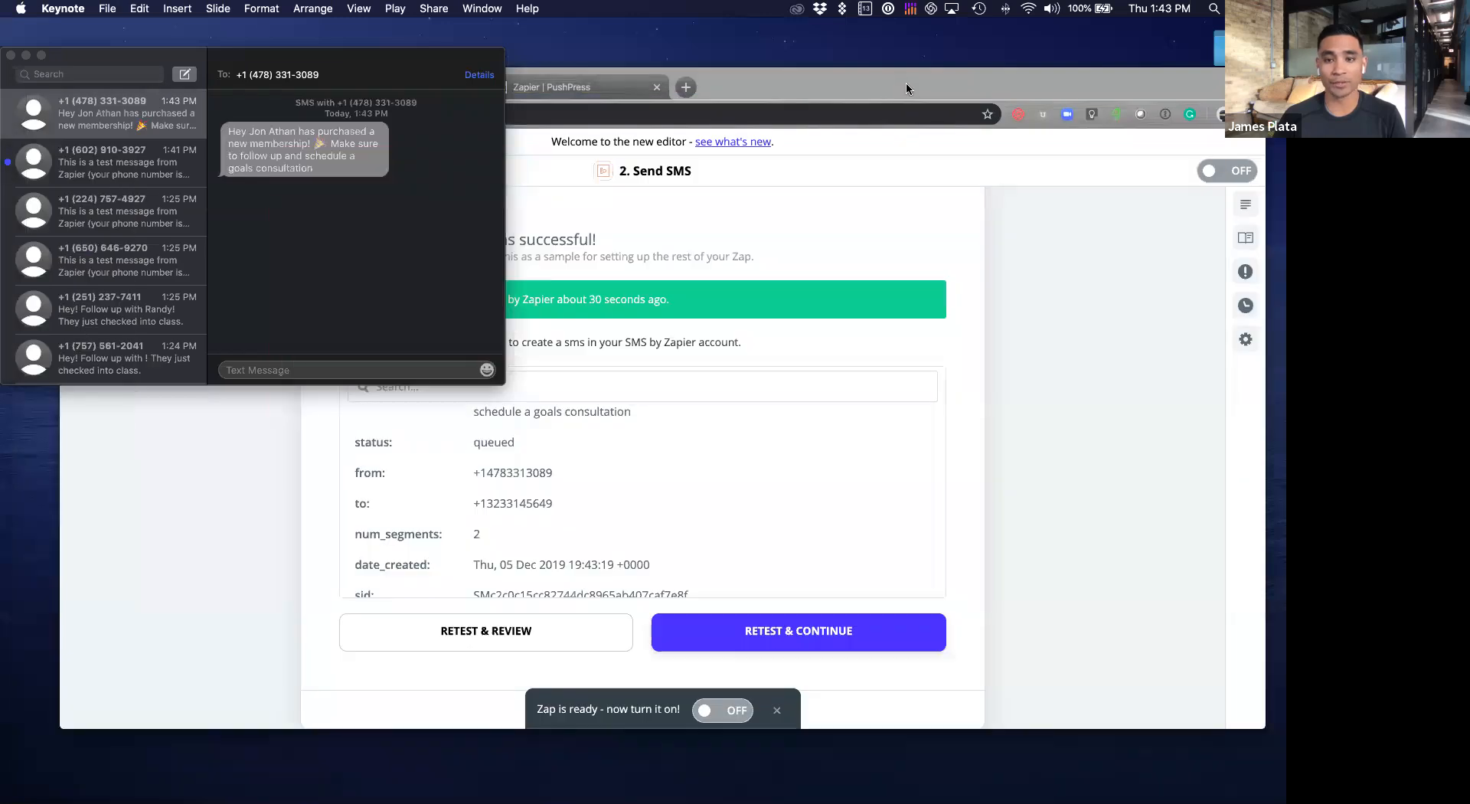
{"action": "left_click_drag", "start_coordinate": [907, 88], "coordinate": [912, 62]}
{"action": "left_click", "coordinate": [84, 147]}
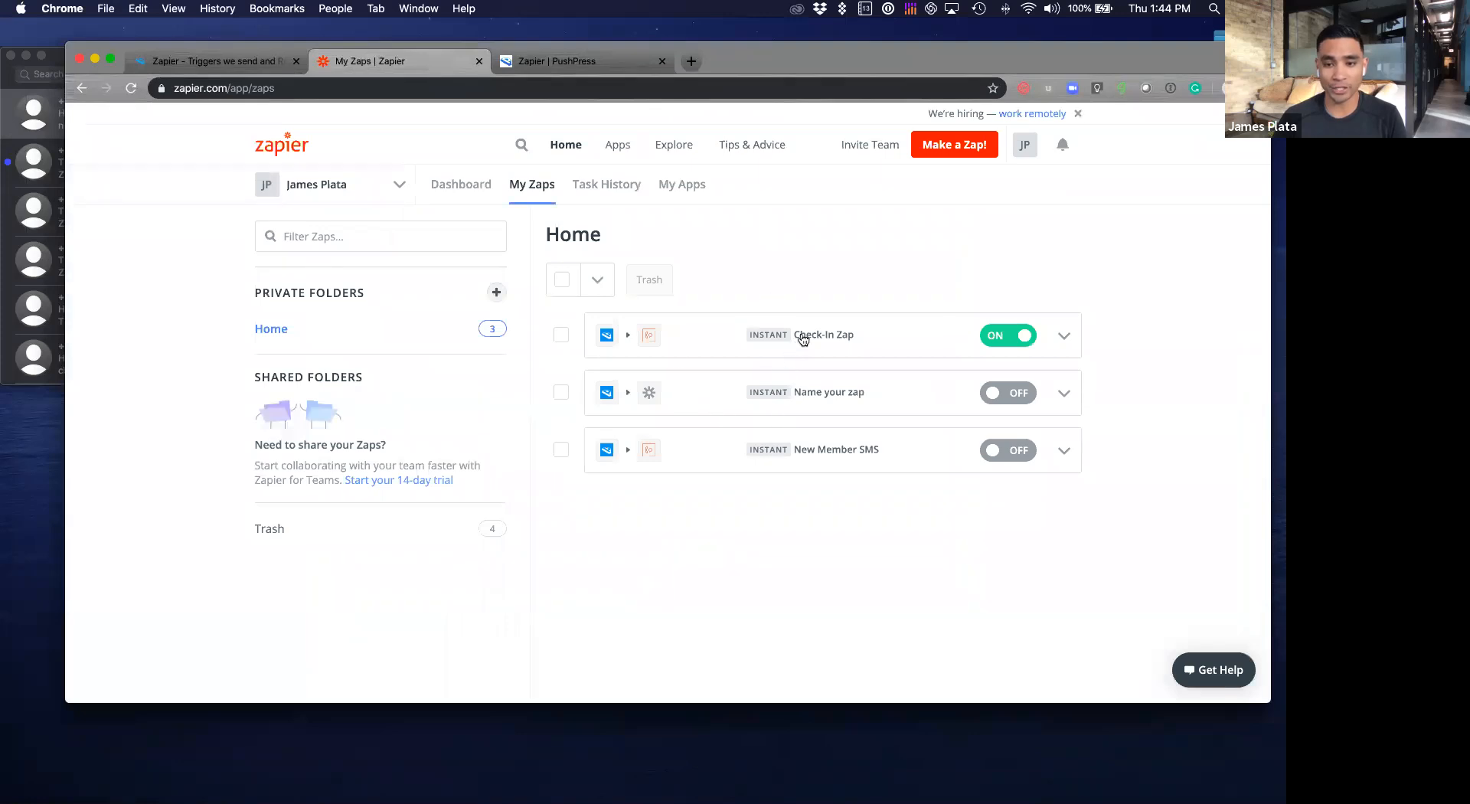
{"action": "left_click", "coordinate": [803, 337]}
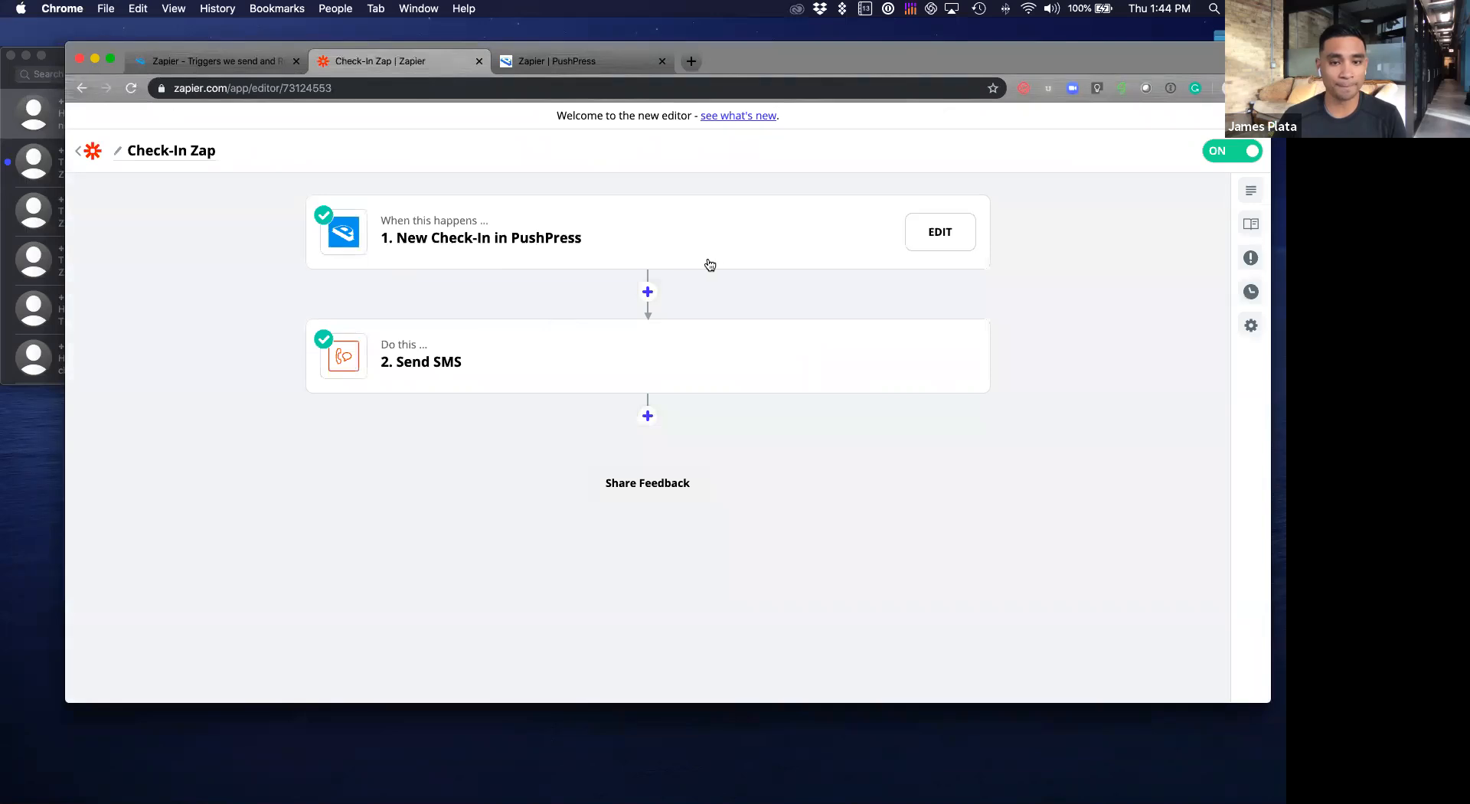
Step: Examine the app and trigger event of the New Check-In step, including the other PushPress trigger events on offer
{"action": "left_click", "coordinate": [667, 245]}
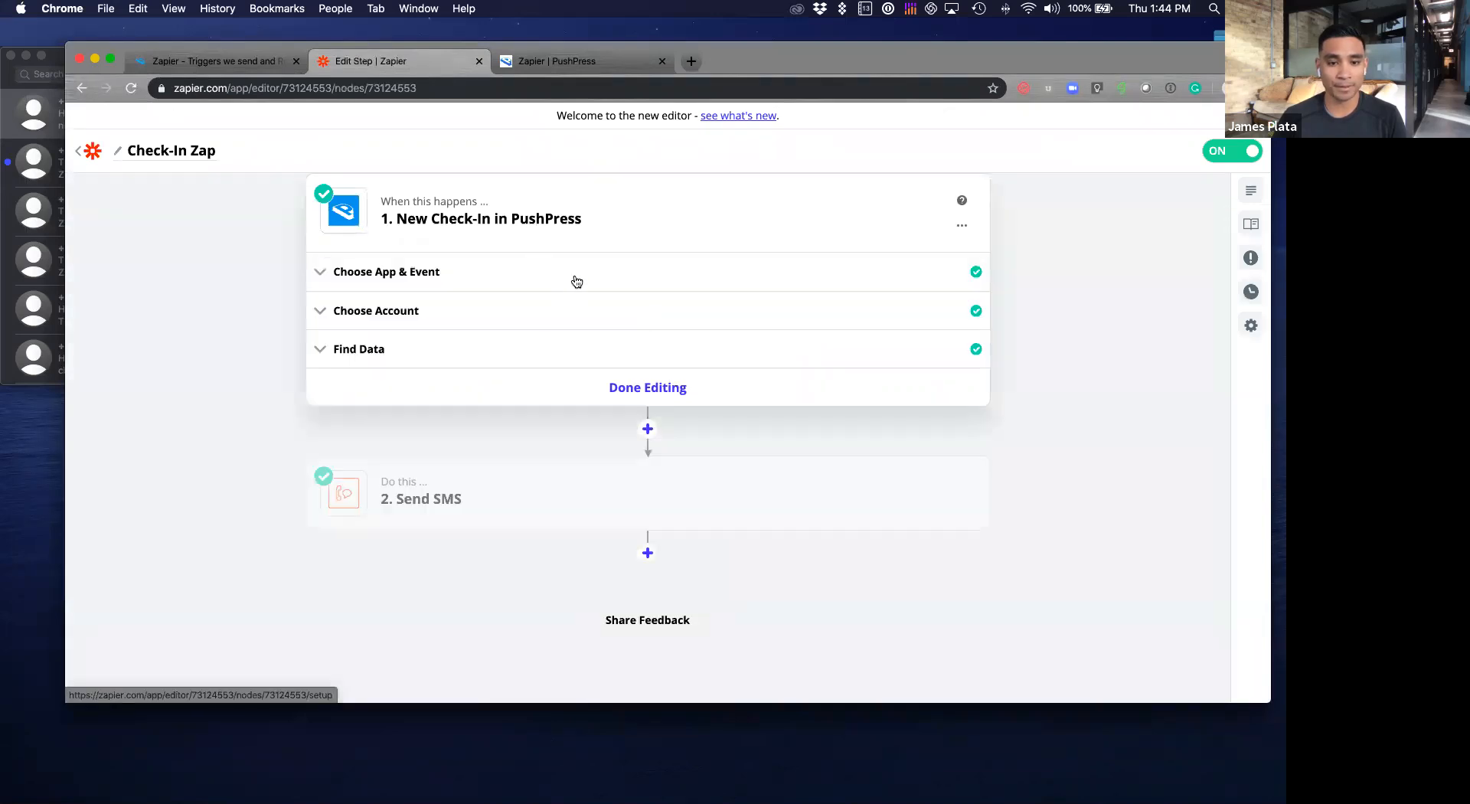
{"action": "left_click", "coordinate": [651, 285]}
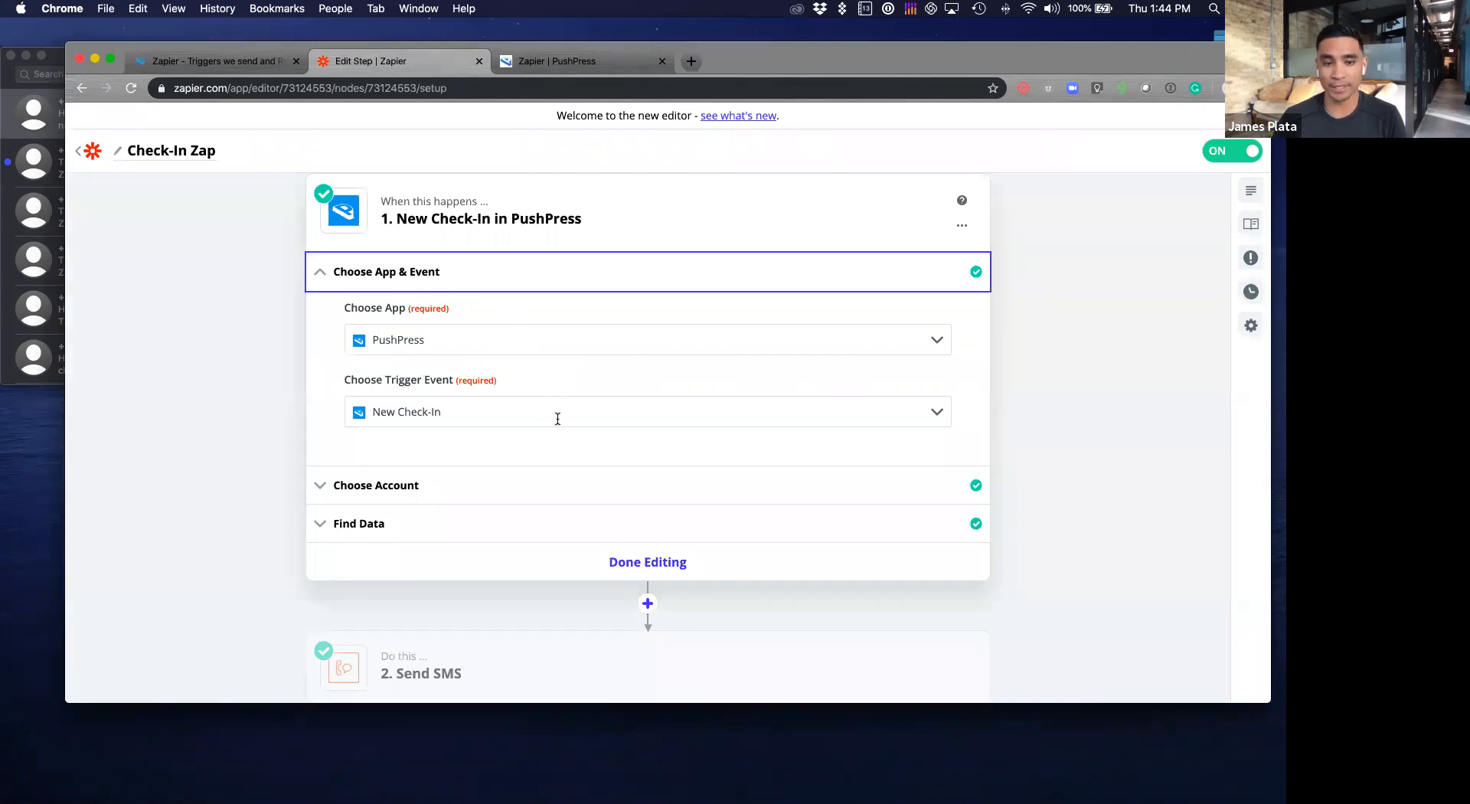
{"action": "left_click", "coordinate": [756, 412]}
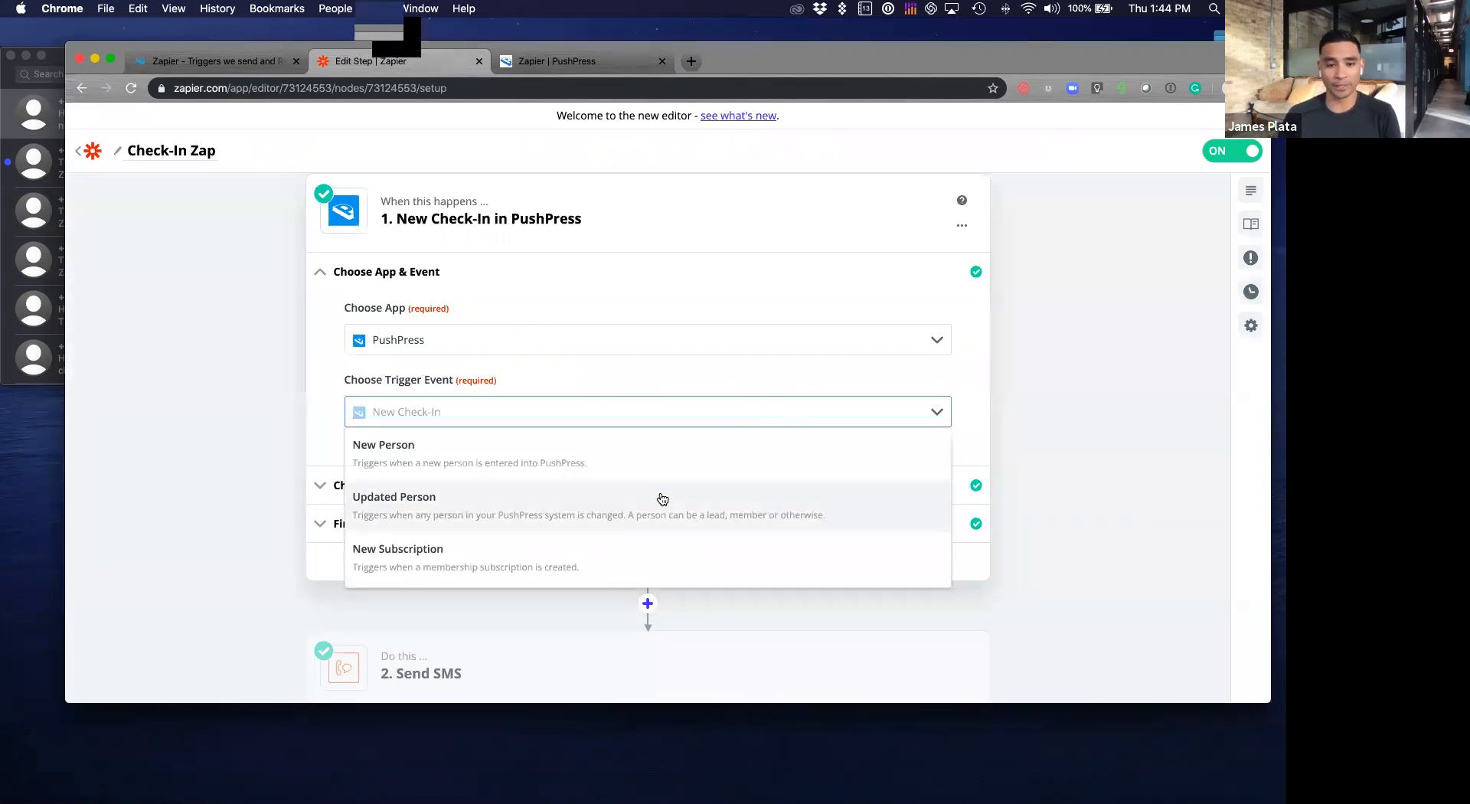
{"action": "scroll", "coordinate": [601, 514], "scroll_direction": "down", "scroll_amount": 1}
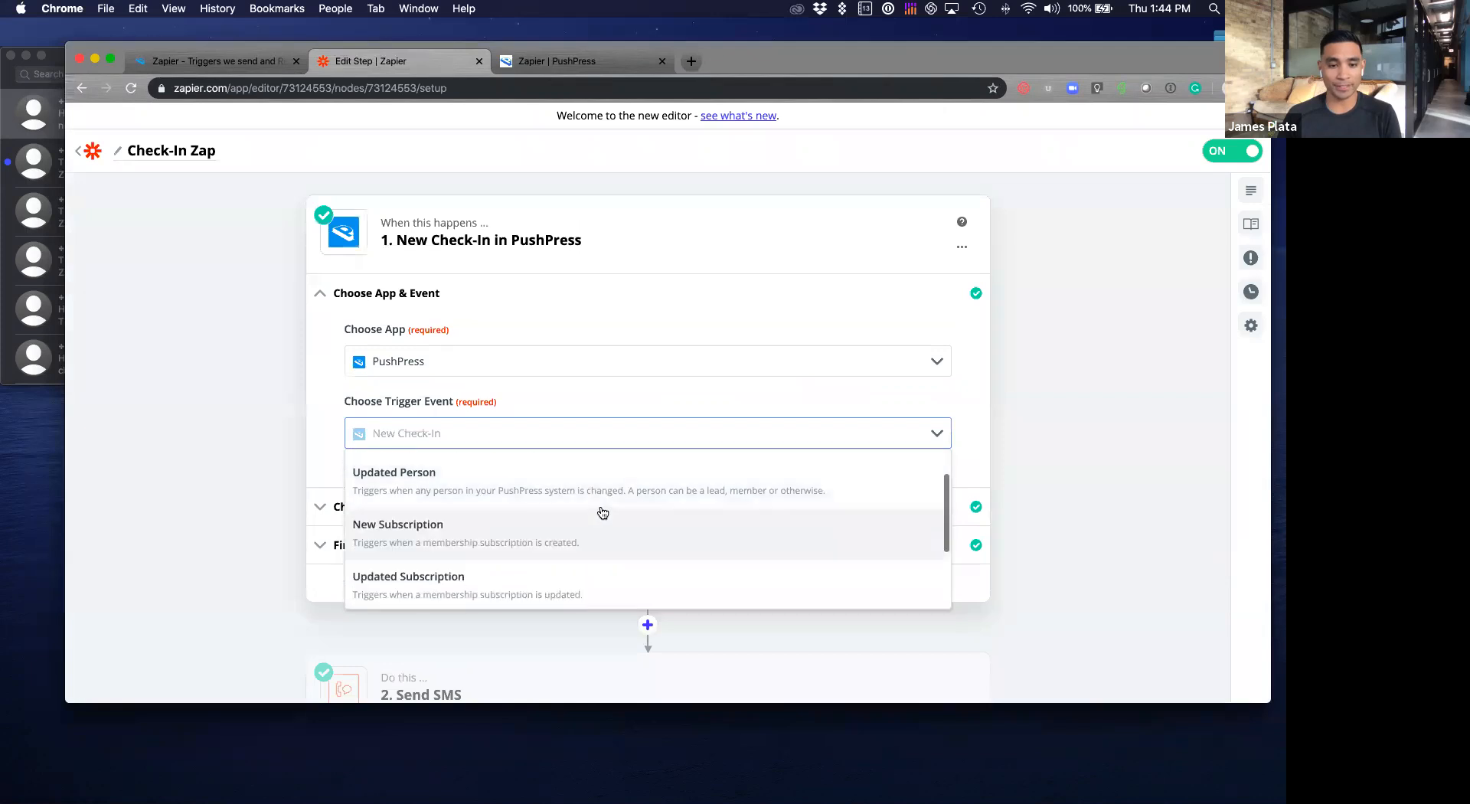
{"action": "left_click", "coordinate": [296, 413]}
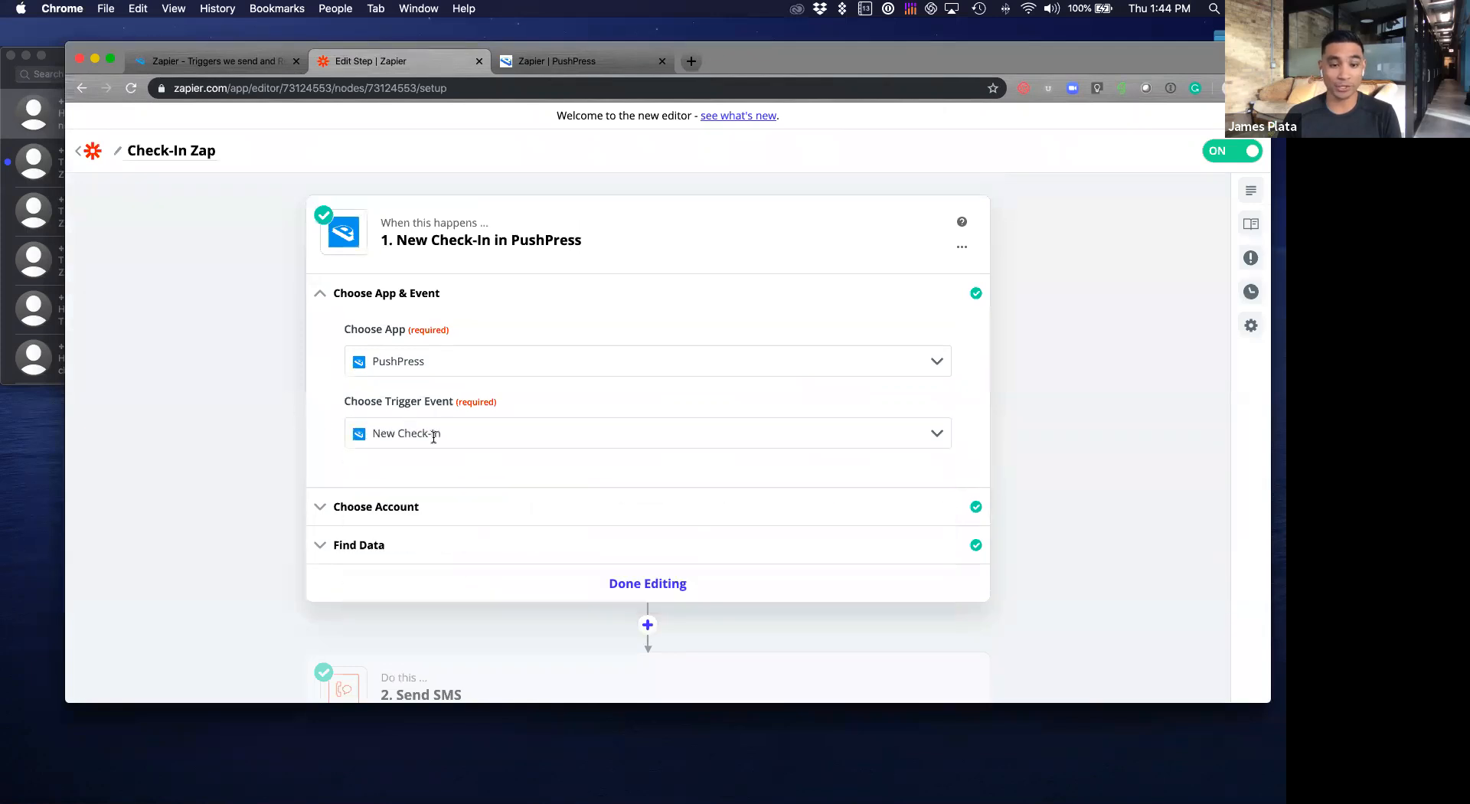
Step: Examine the PushPress account chosen for the trigger and the data of the Check In A sample
{"action": "scroll", "coordinate": [433, 441], "scroll_direction": "down", "scroll_amount": 2}
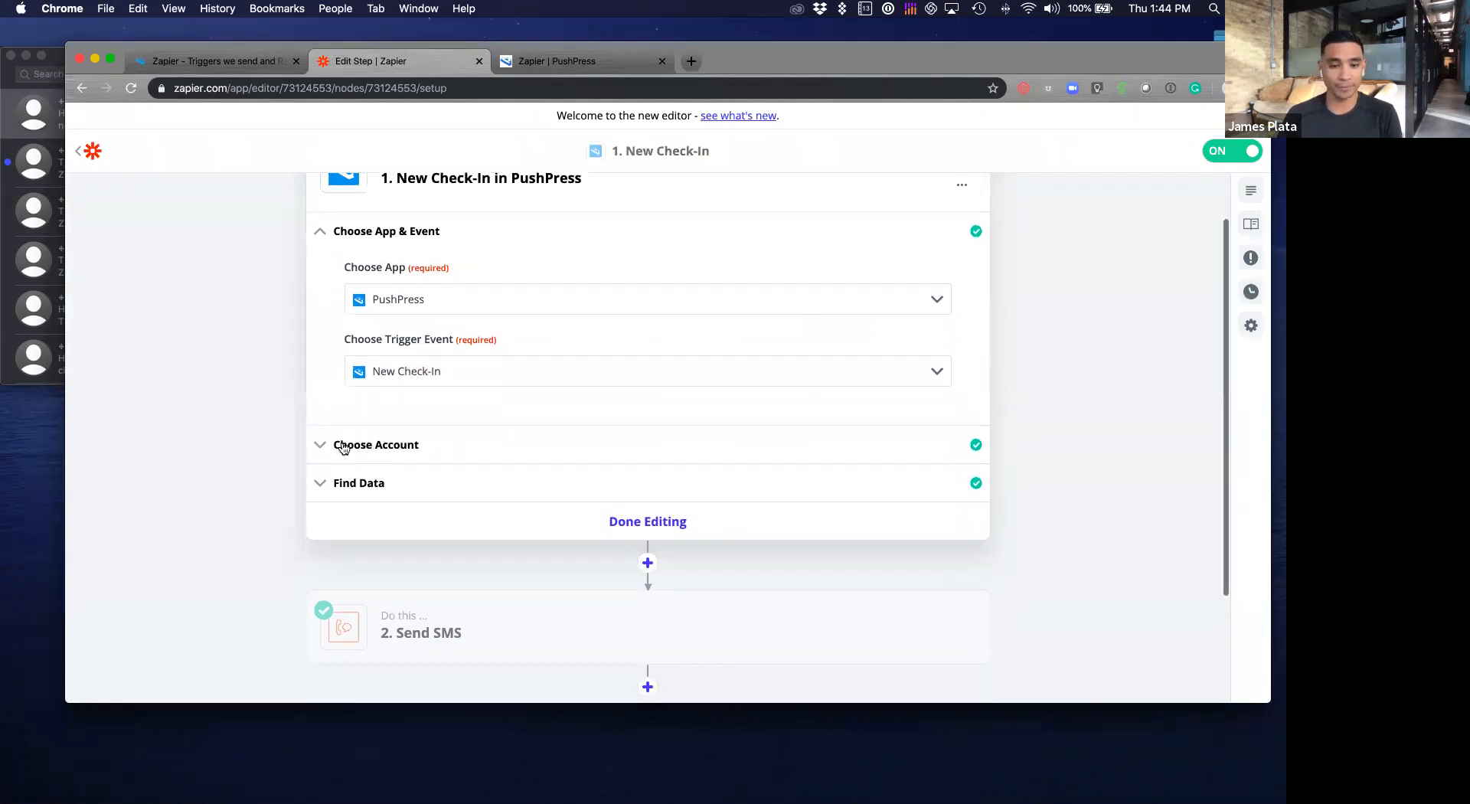
{"action": "left_click", "coordinate": [344, 447]}
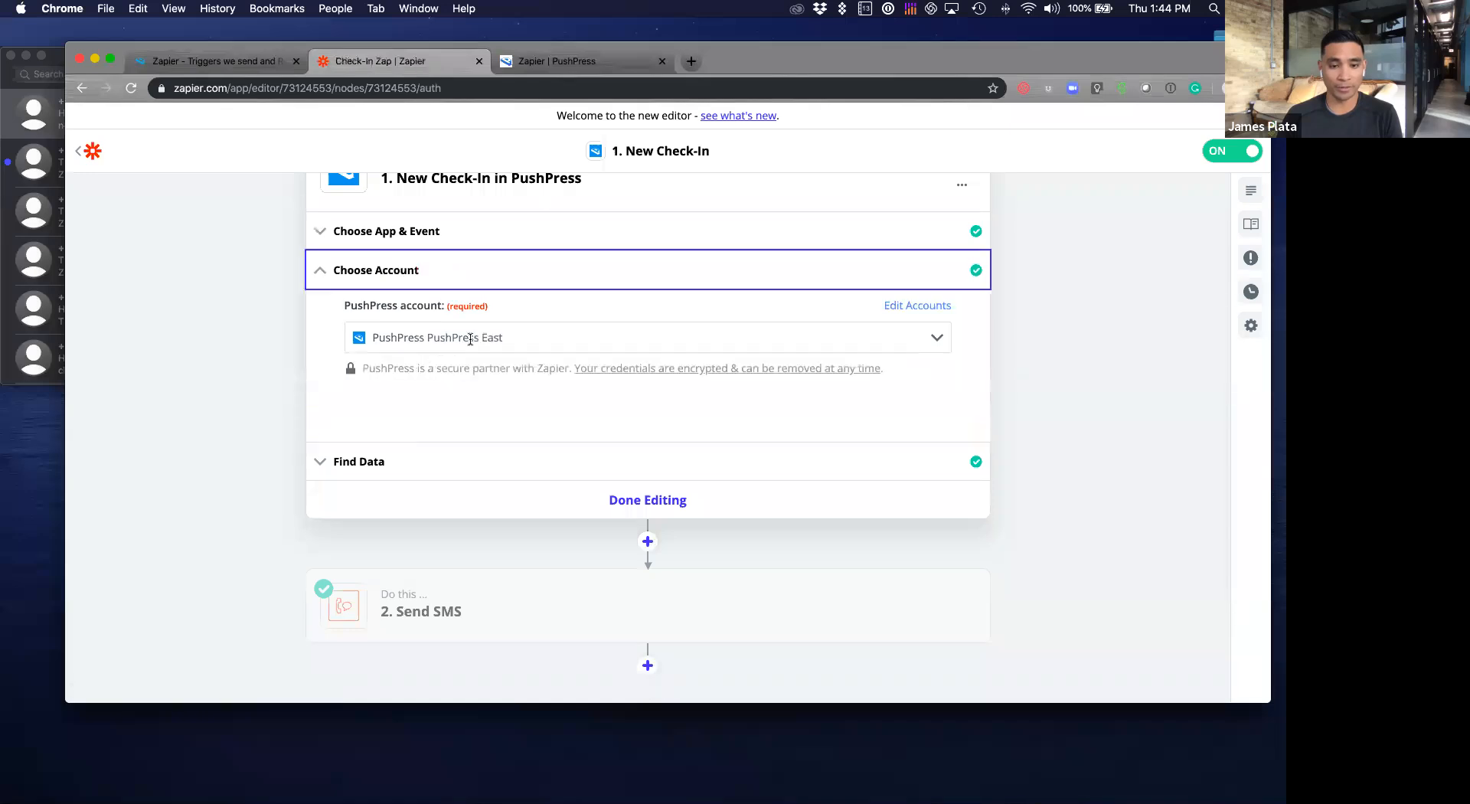
{"action": "left_click", "coordinate": [438, 454]}
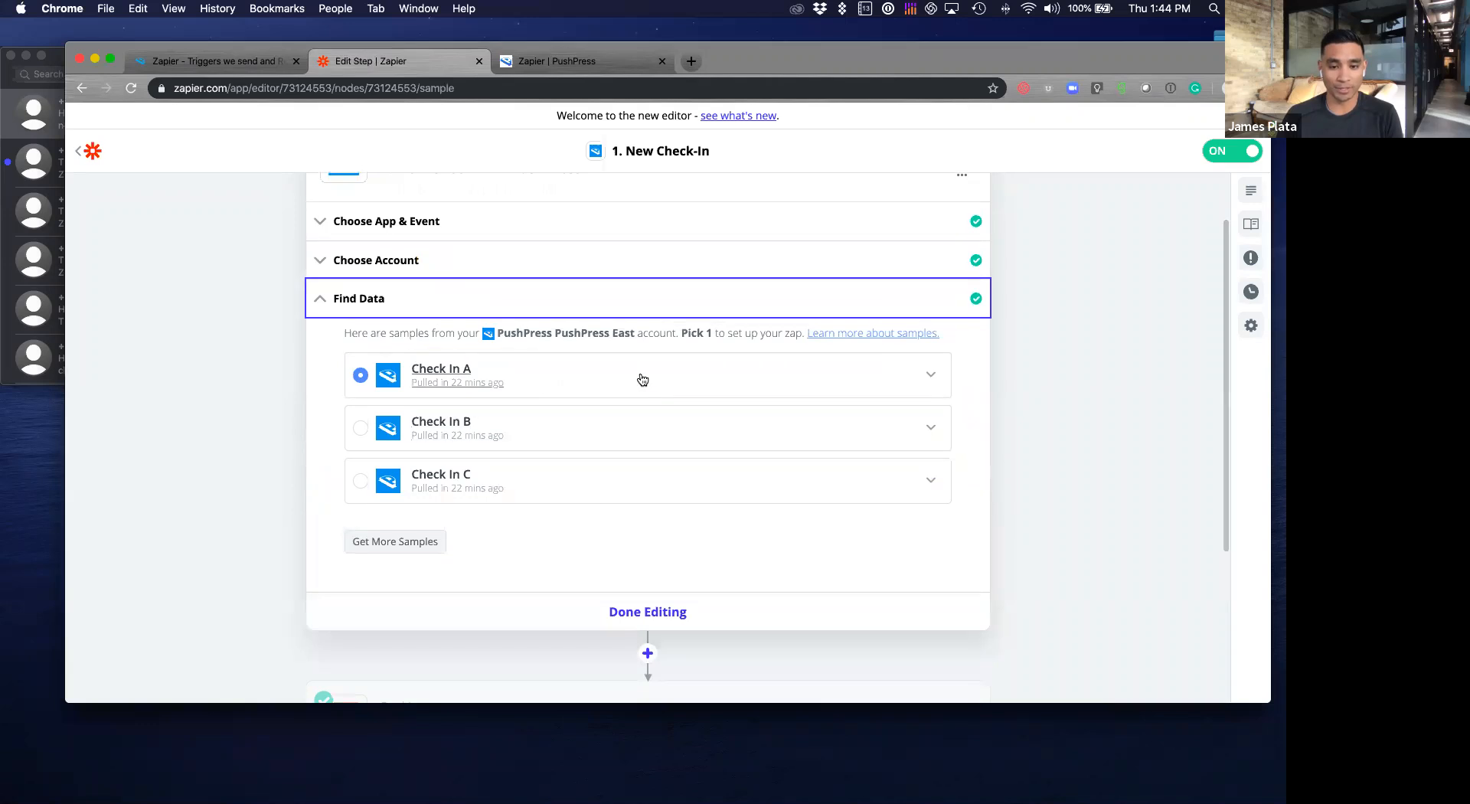
{"action": "left_click", "coordinate": [640, 378]}
{"action": "scroll", "coordinate": [596, 499], "scroll_direction": "down", "scroll_amount": 15}
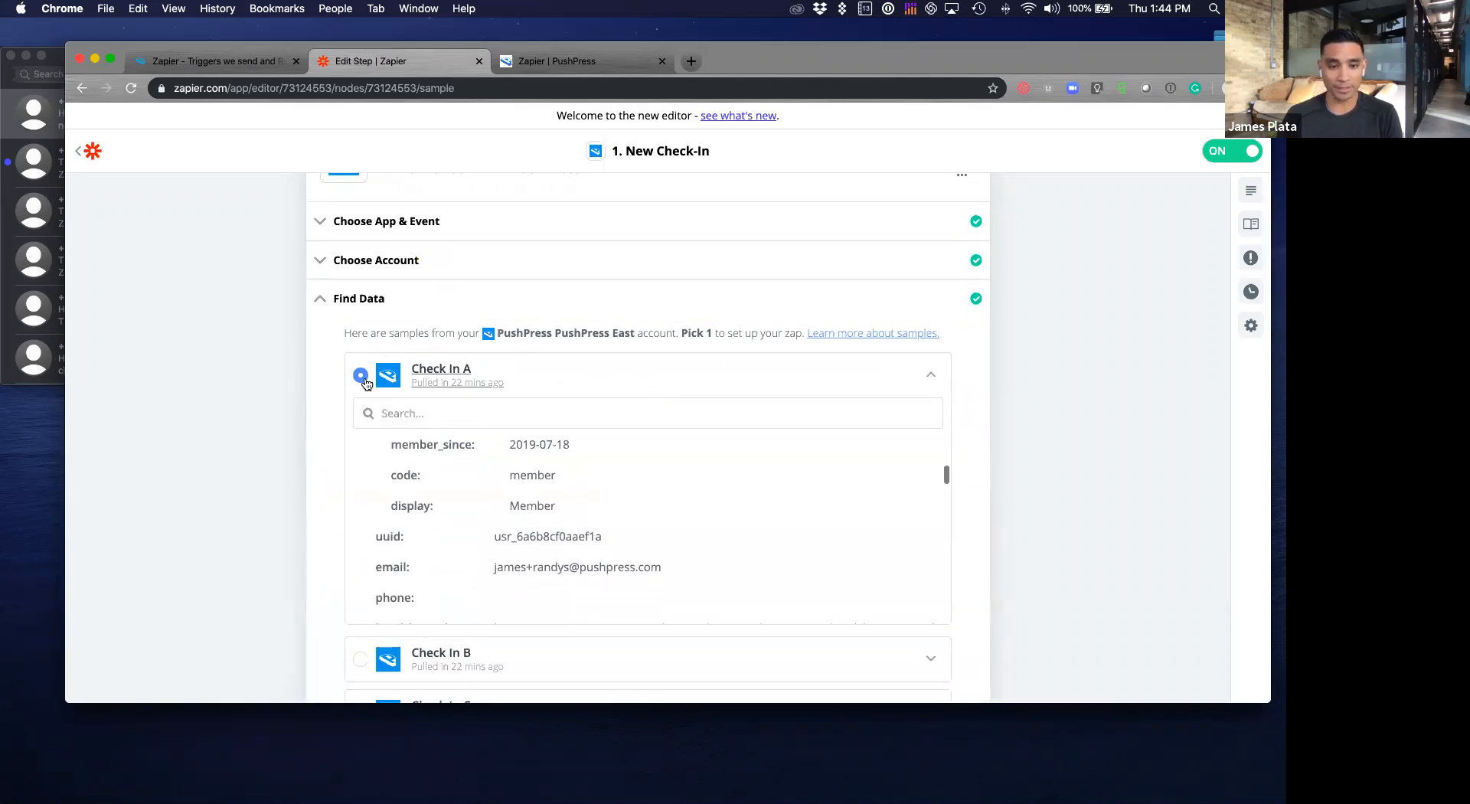
{"action": "scroll", "coordinate": [329, 381], "scroll_direction": "up", "scroll_amount": 1}
{"action": "scroll", "coordinate": [407, 565], "scroll_direction": "down", "scroll_amount": 5}
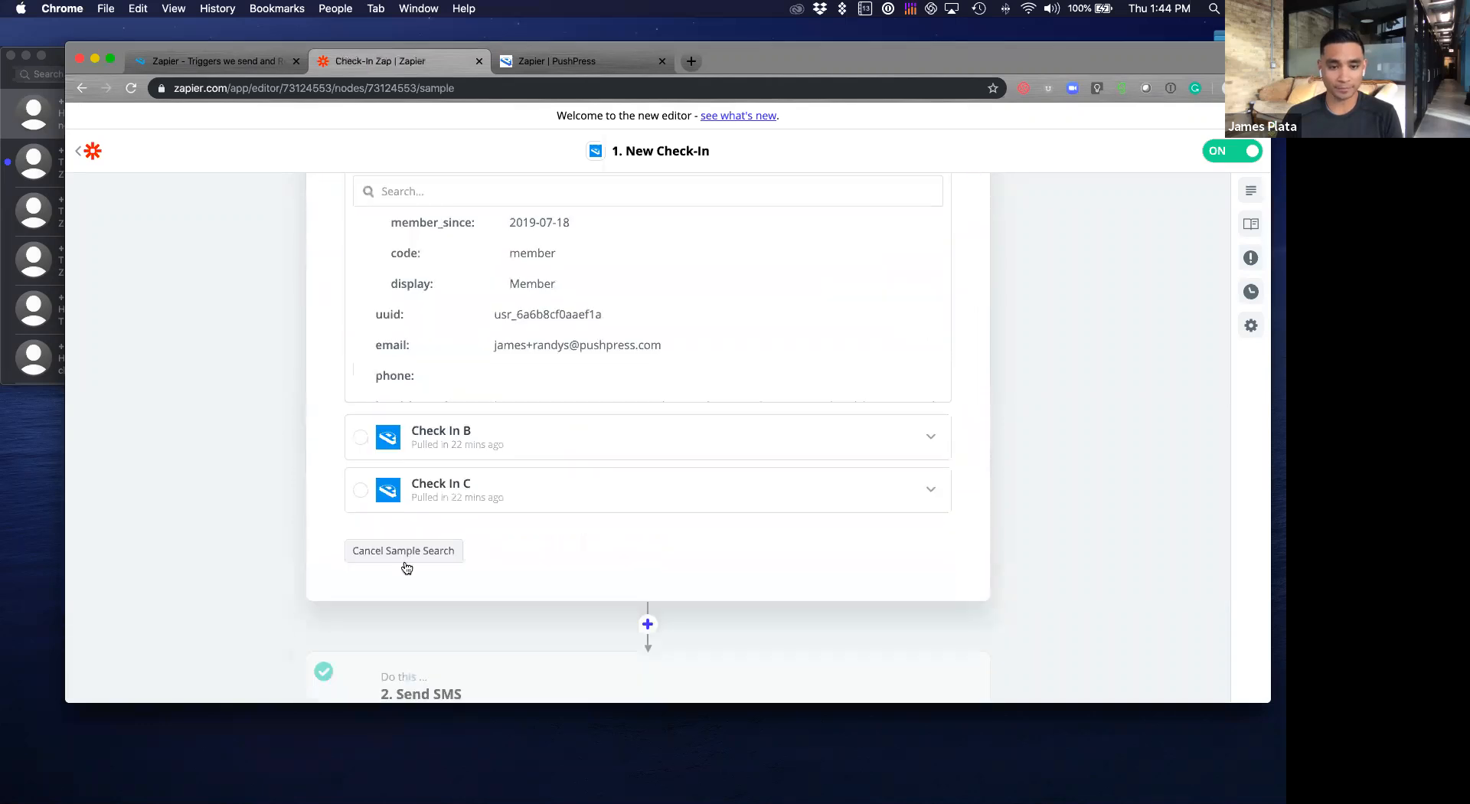
{"action": "scroll", "coordinate": [632, 552], "scroll_direction": "down", "scroll_amount": 3}
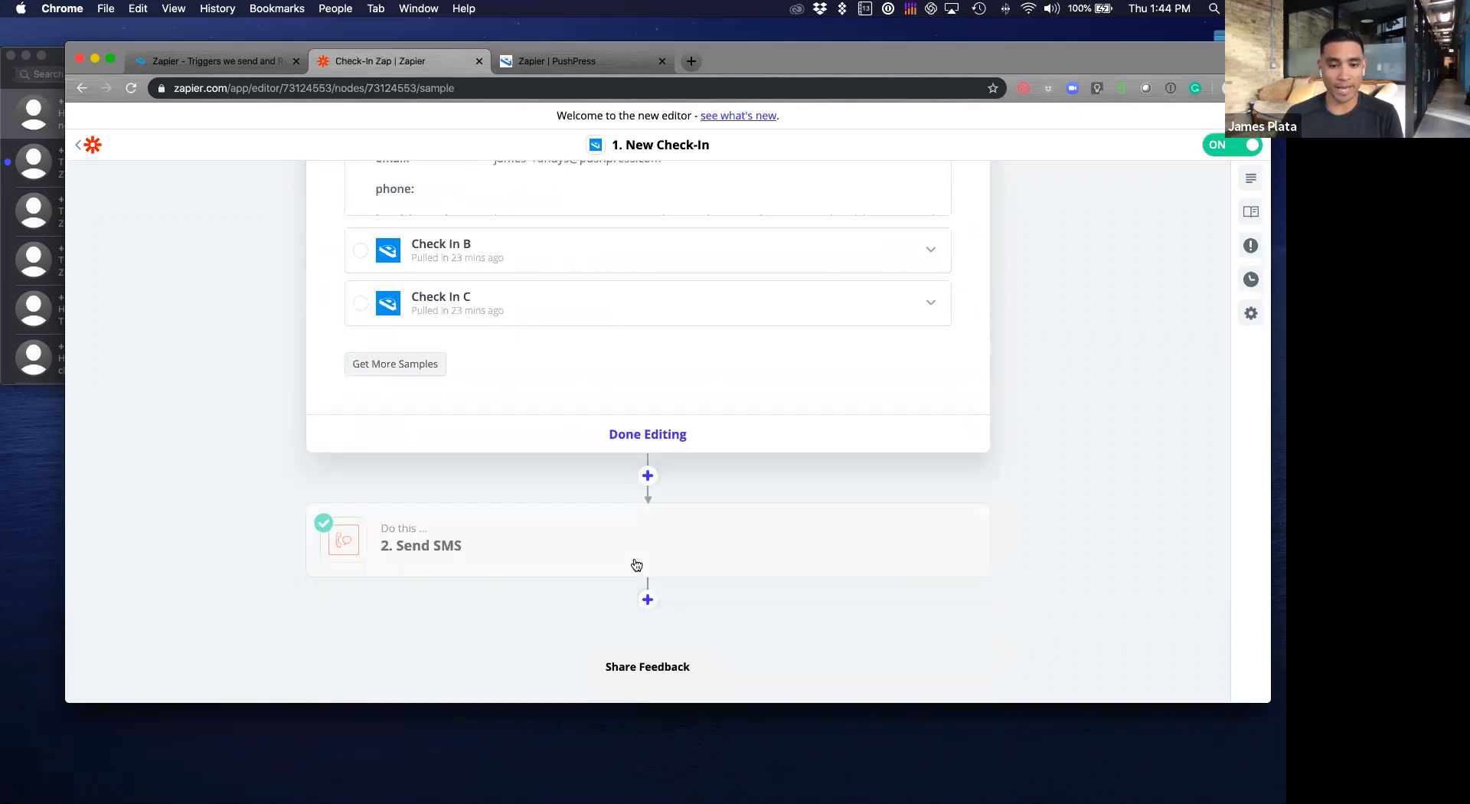
Step: Review the Send SMS step's app, action event, account and customized message text
{"action": "left_click", "coordinate": [582, 547]}
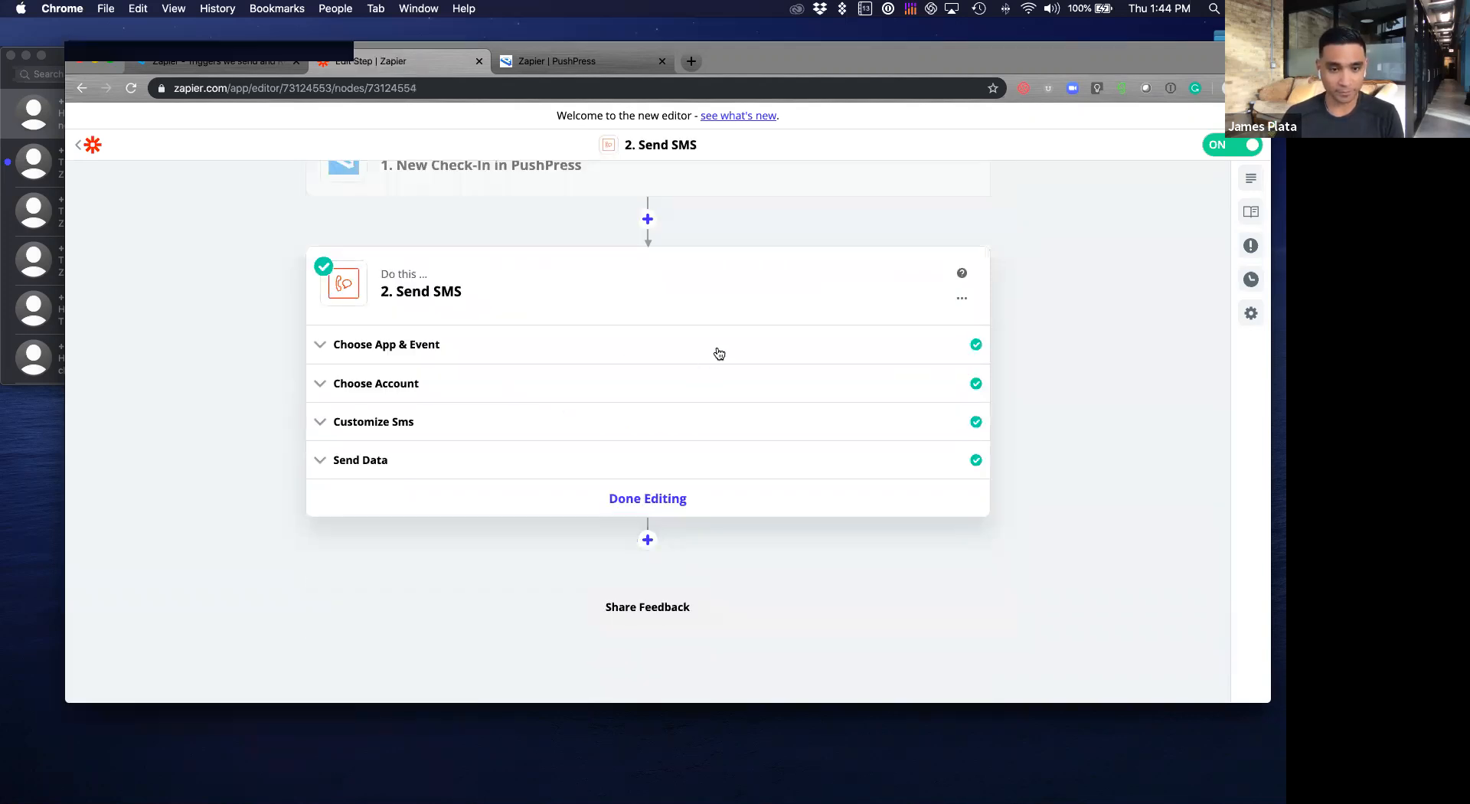
{"action": "left_click", "coordinate": [632, 331]}
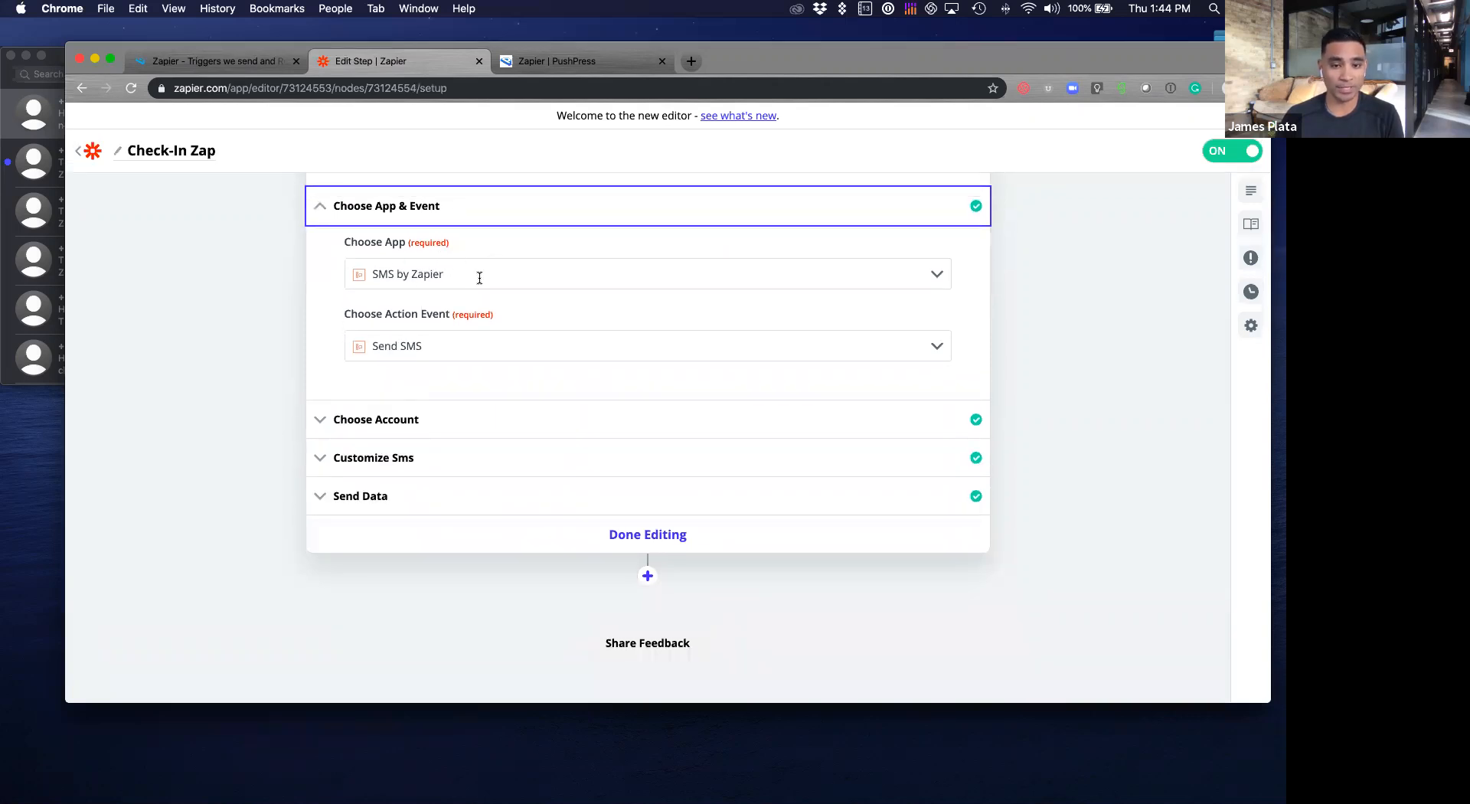
{"action": "scroll", "coordinate": [501, 383], "scroll_direction": "up", "scroll_amount": 1}
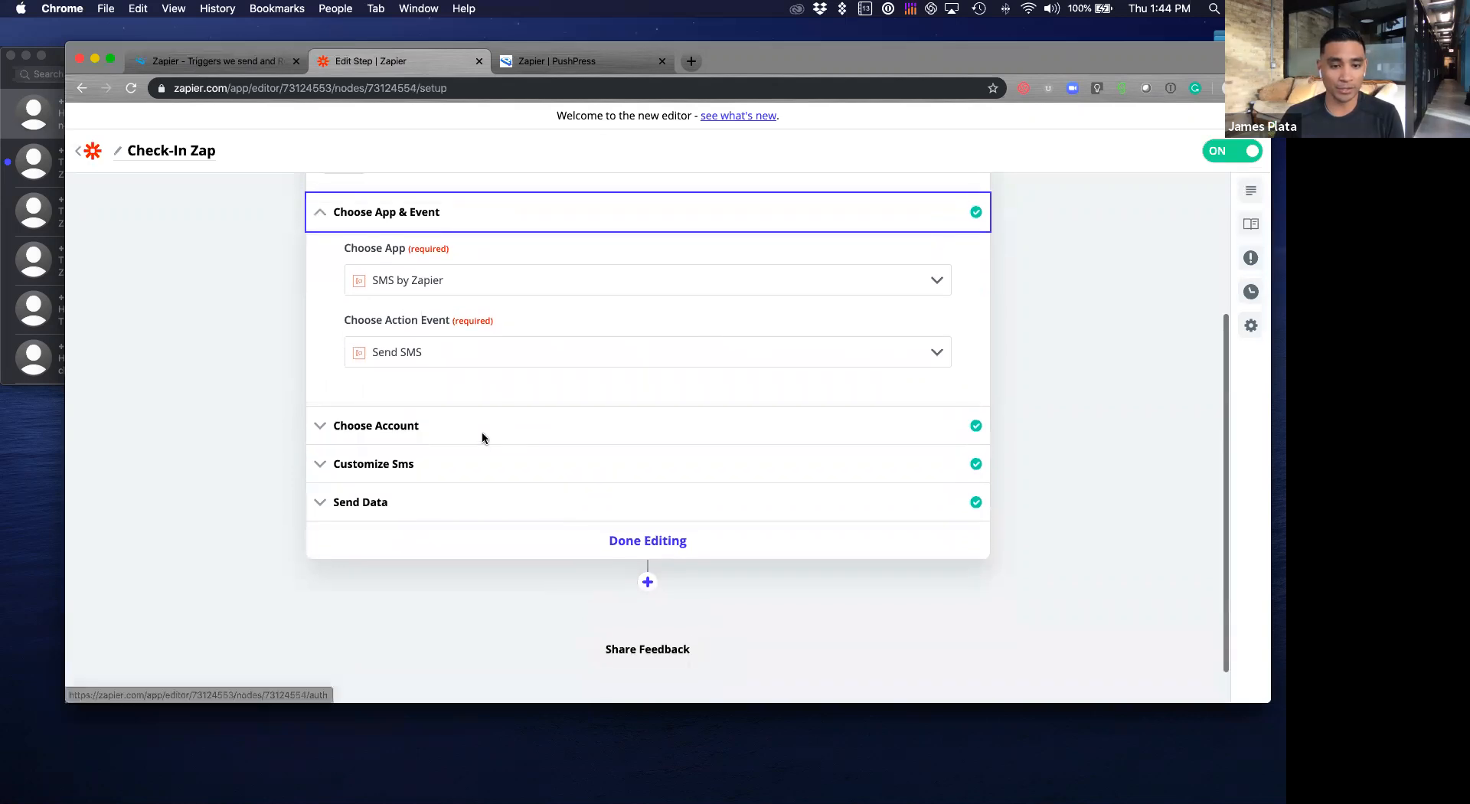
{"action": "left_click", "coordinate": [482, 429]}
{"action": "left_click", "coordinate": [466, 425]}
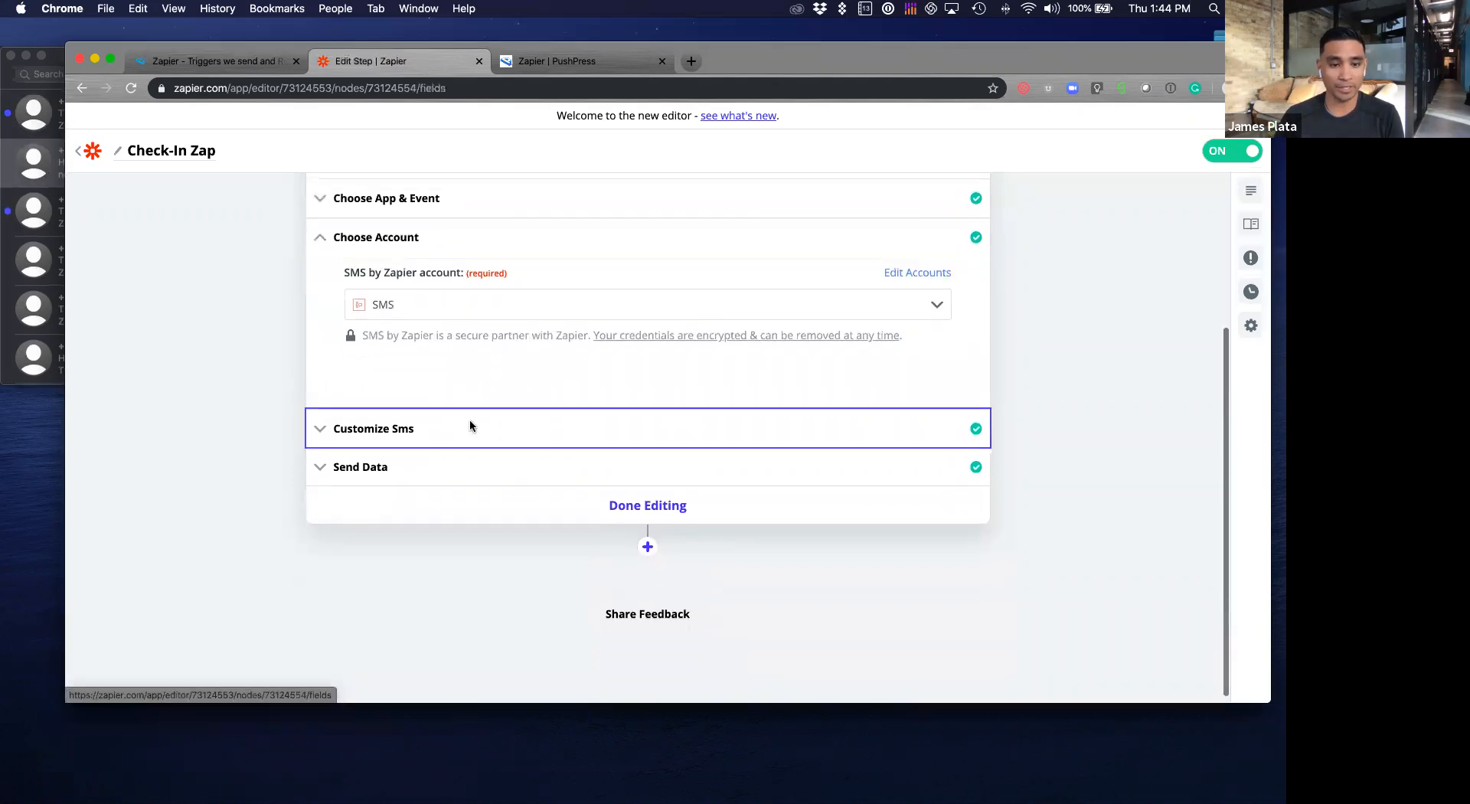
{"action": "triple_click", "coordinate": [803, 433]}
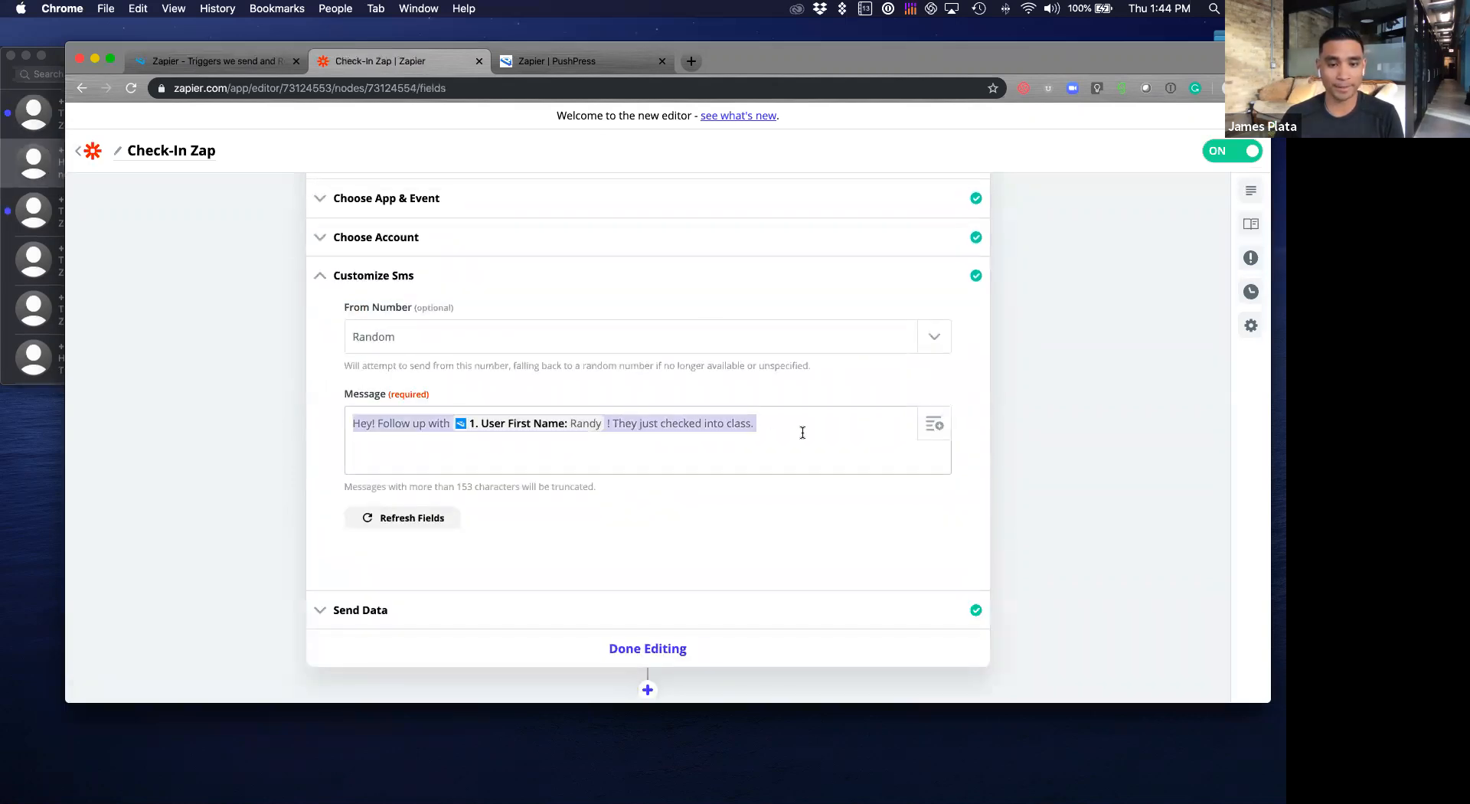
{"action": "left_click", "coordinate": [369, 425]}
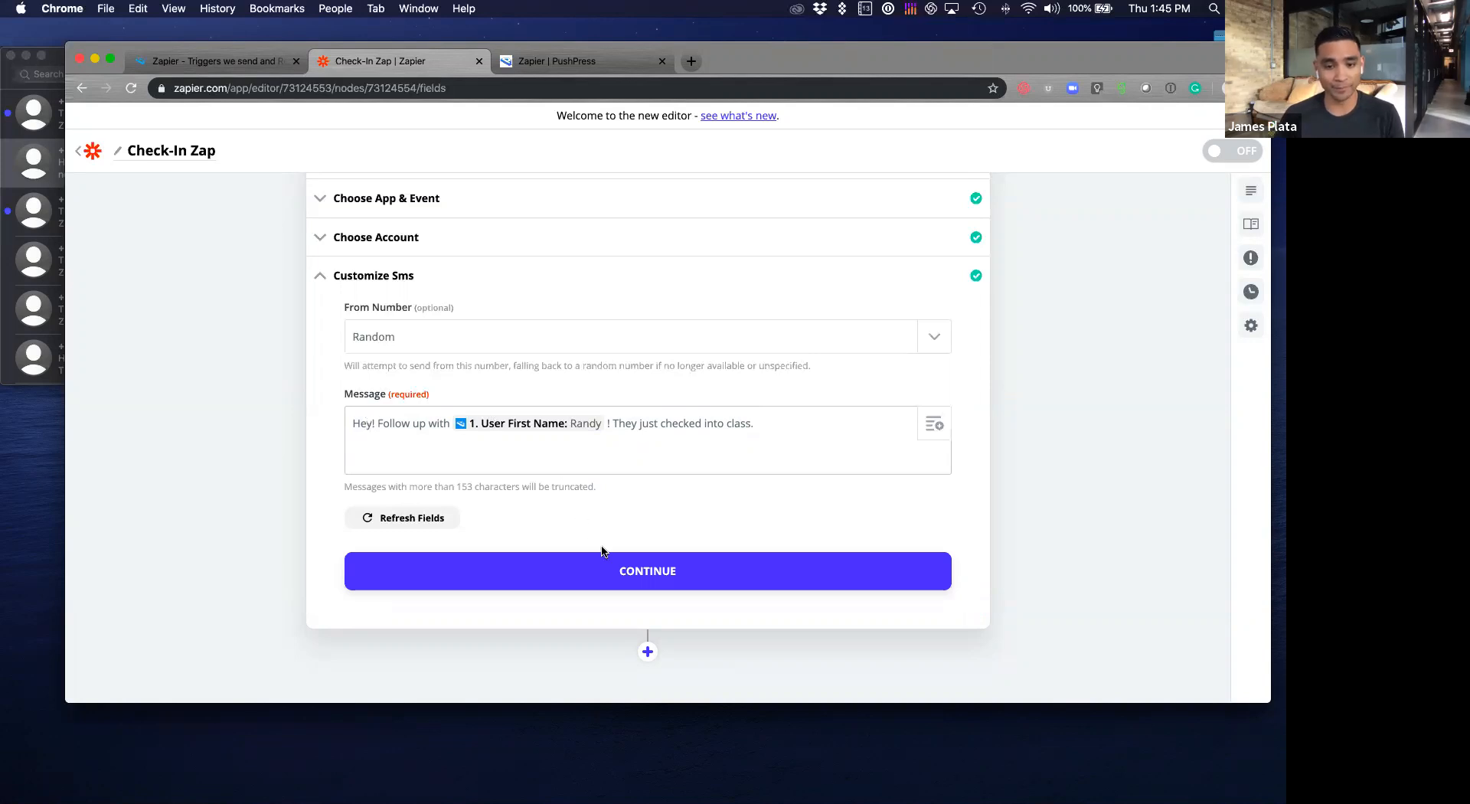
Step: Continue from the SMS message to the test stage and resend the test SMS with the review option
{"action": "left_click", "coordinate": [649, 571]}
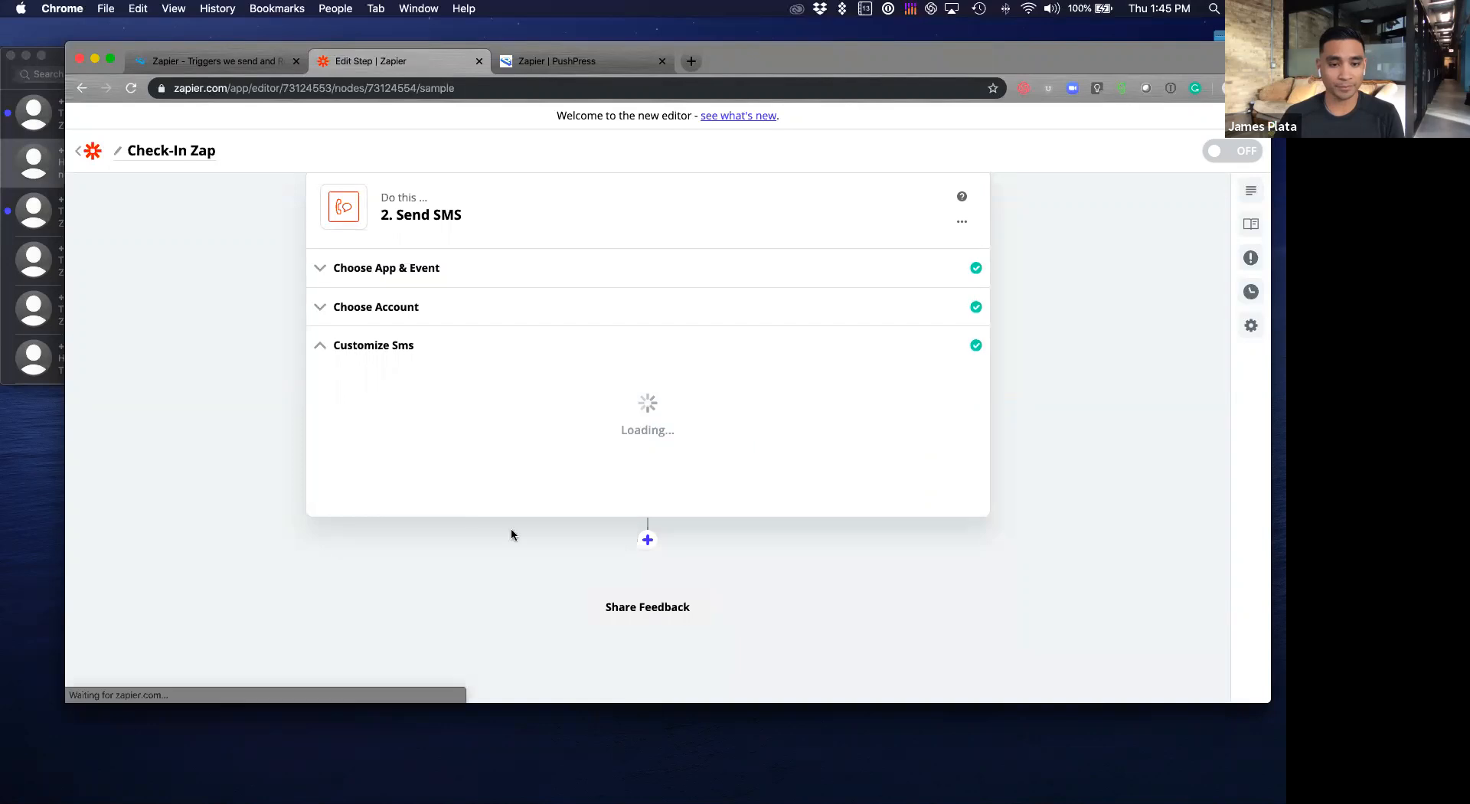
{"action": "scroll", "coordinate": [502, 427], "scroll_direction": "down", "scroll_amount": 4}
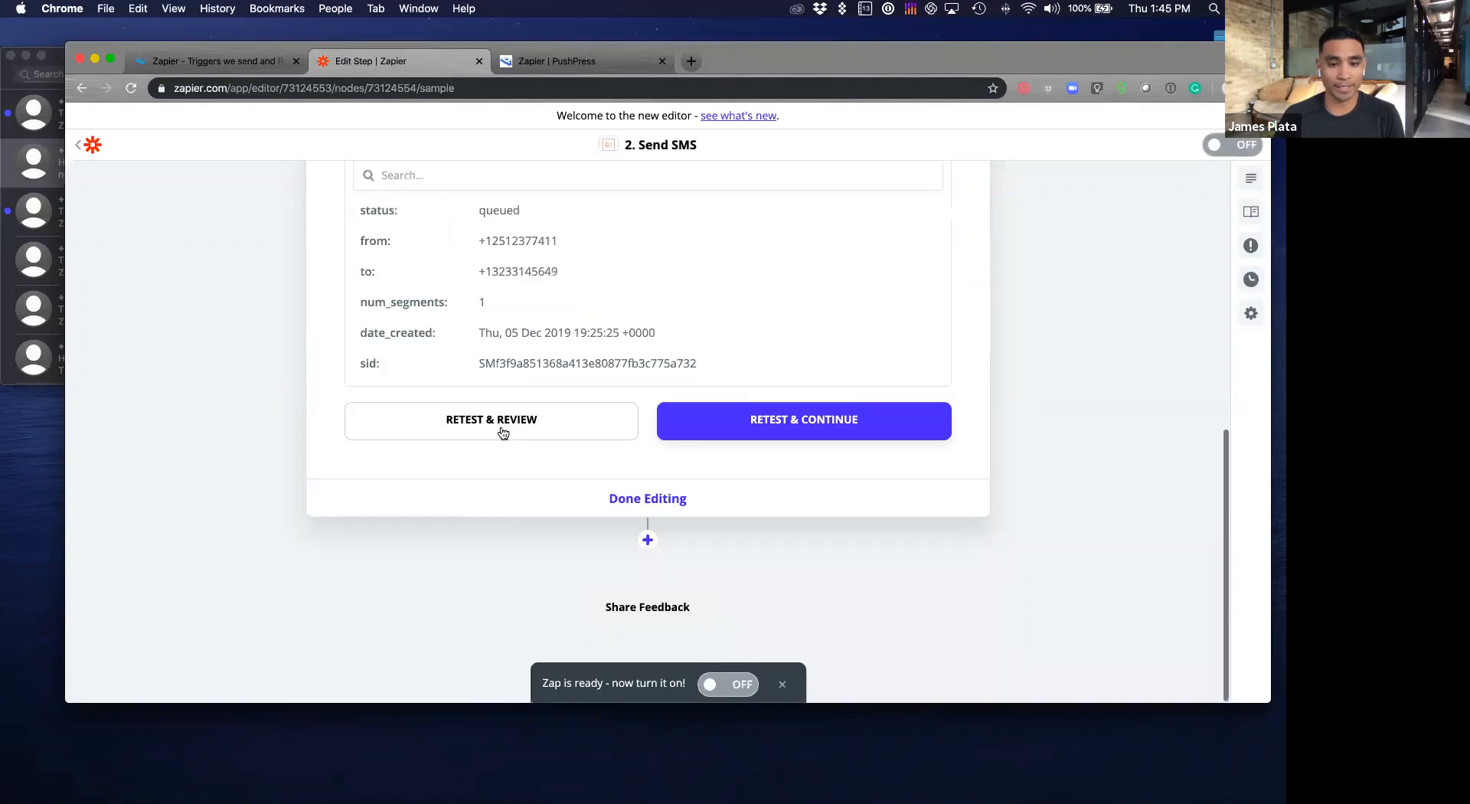
{"action": "left_click", "coordinate": [503, 426]}
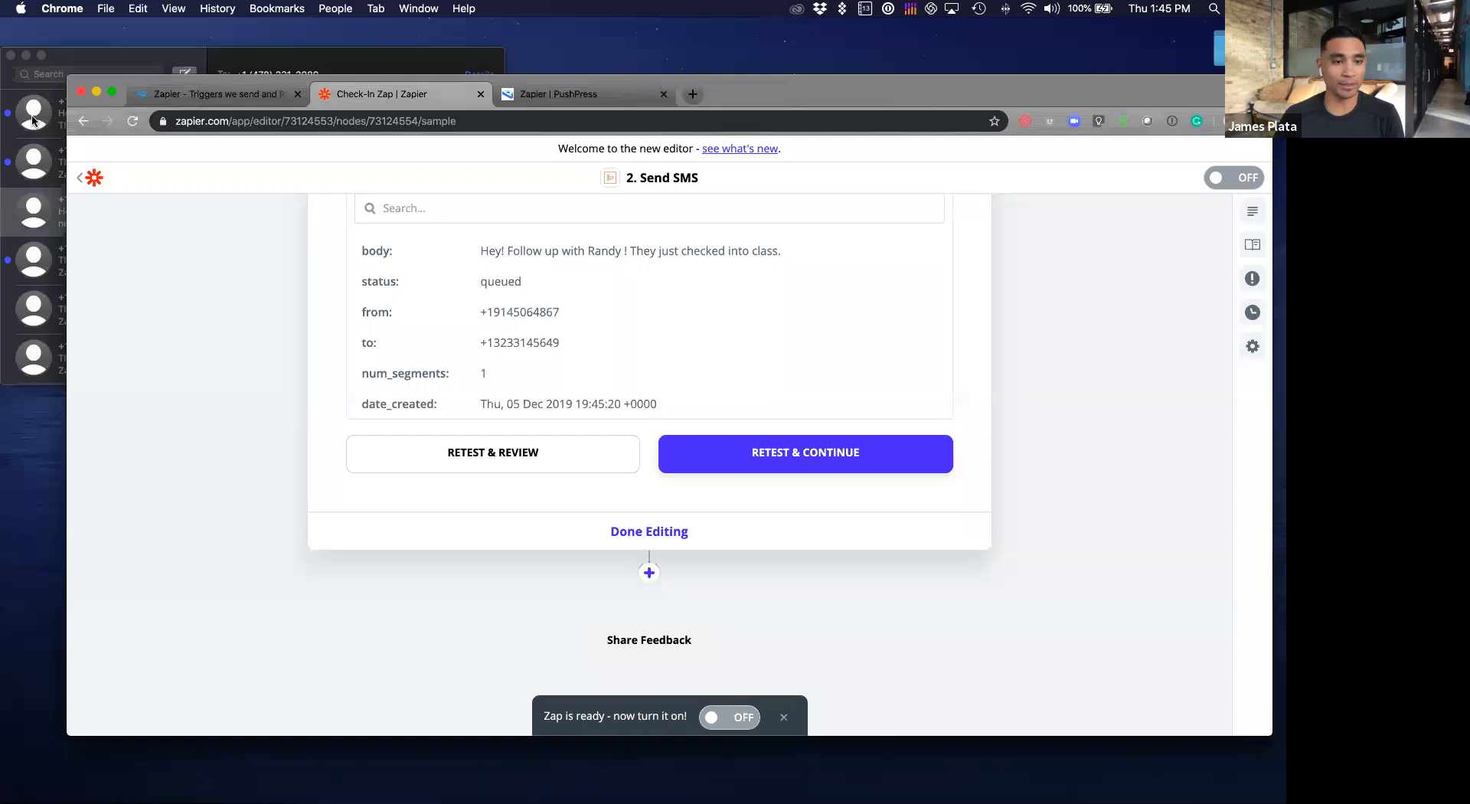
Step: Read the newest test SMS in Messages, then return to Chrome and turn on the Check-In Zap
{"action": "left_click", "coordinate": [33, 119]}
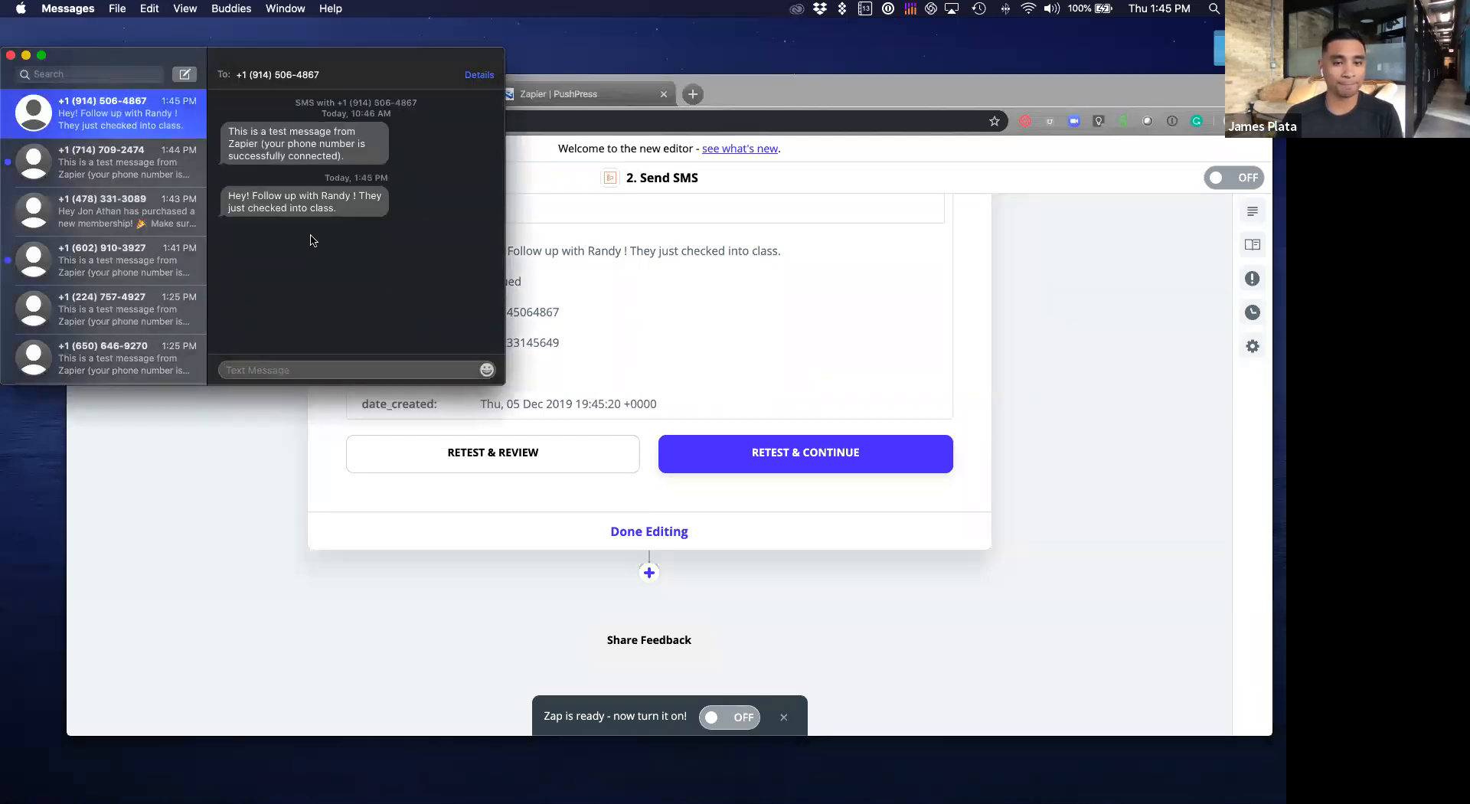
{"action": "left_click", "coordinate": [1035, 314]}
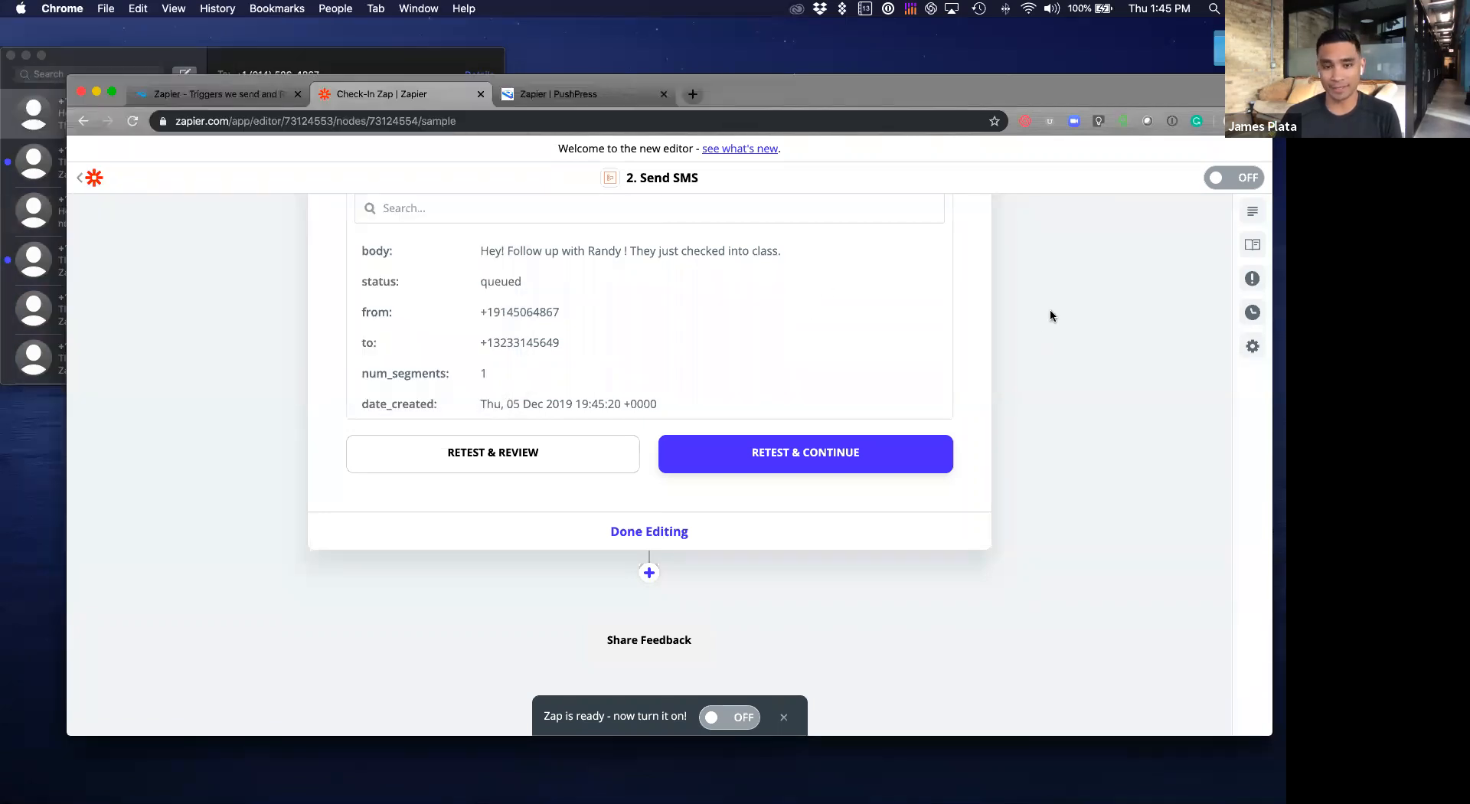
{"action": "left_click", "coordinate": [1231, 181]}
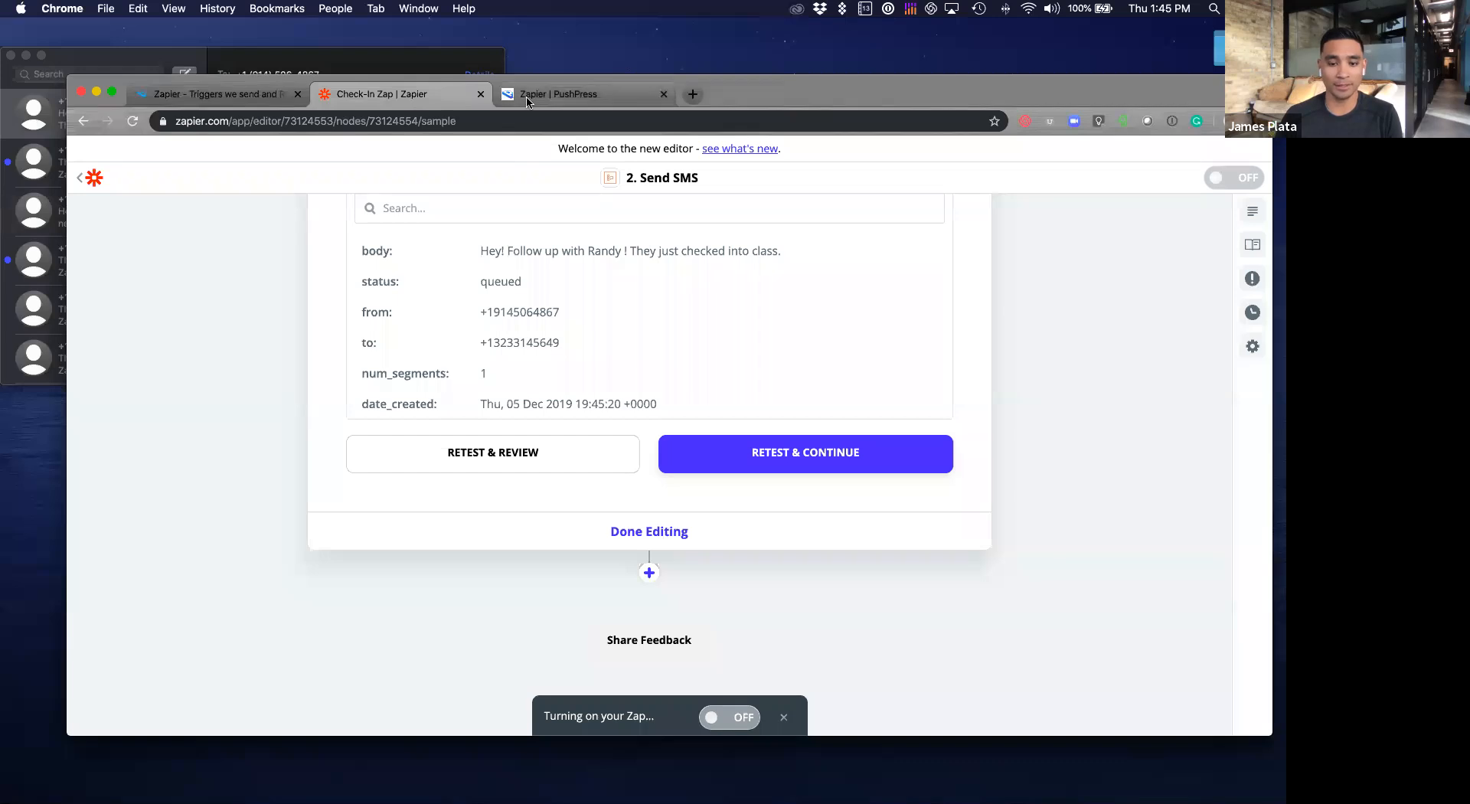
Step: Close the pairing code information in PushPress and, on the dashboard, check a member into the 12:30 pm Aerial Yoga class with check-in rules overridden
{"action": "left_click", "coordinate": [580, 95]}
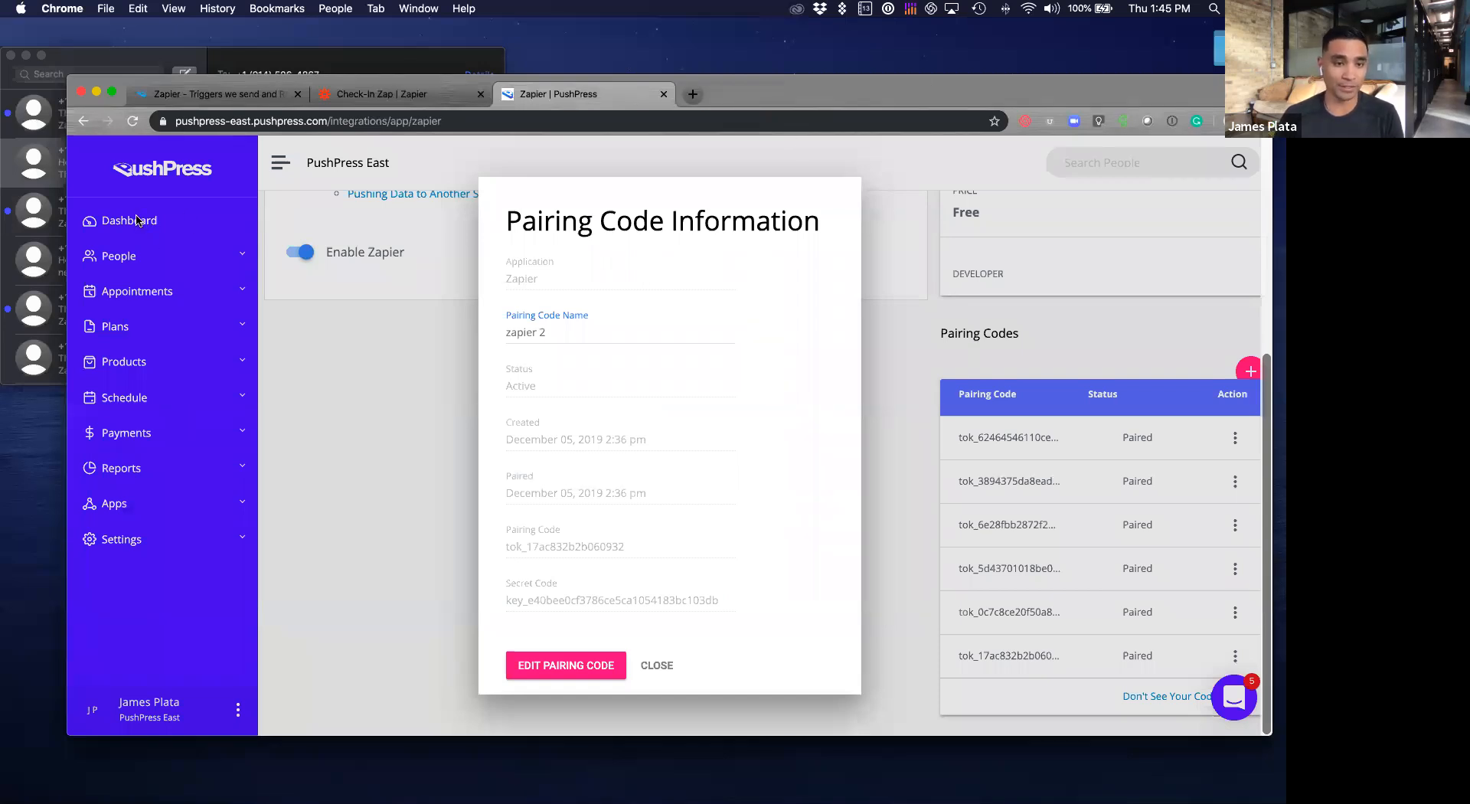
{"action": "left_click", "coordinate": [649, 665]}
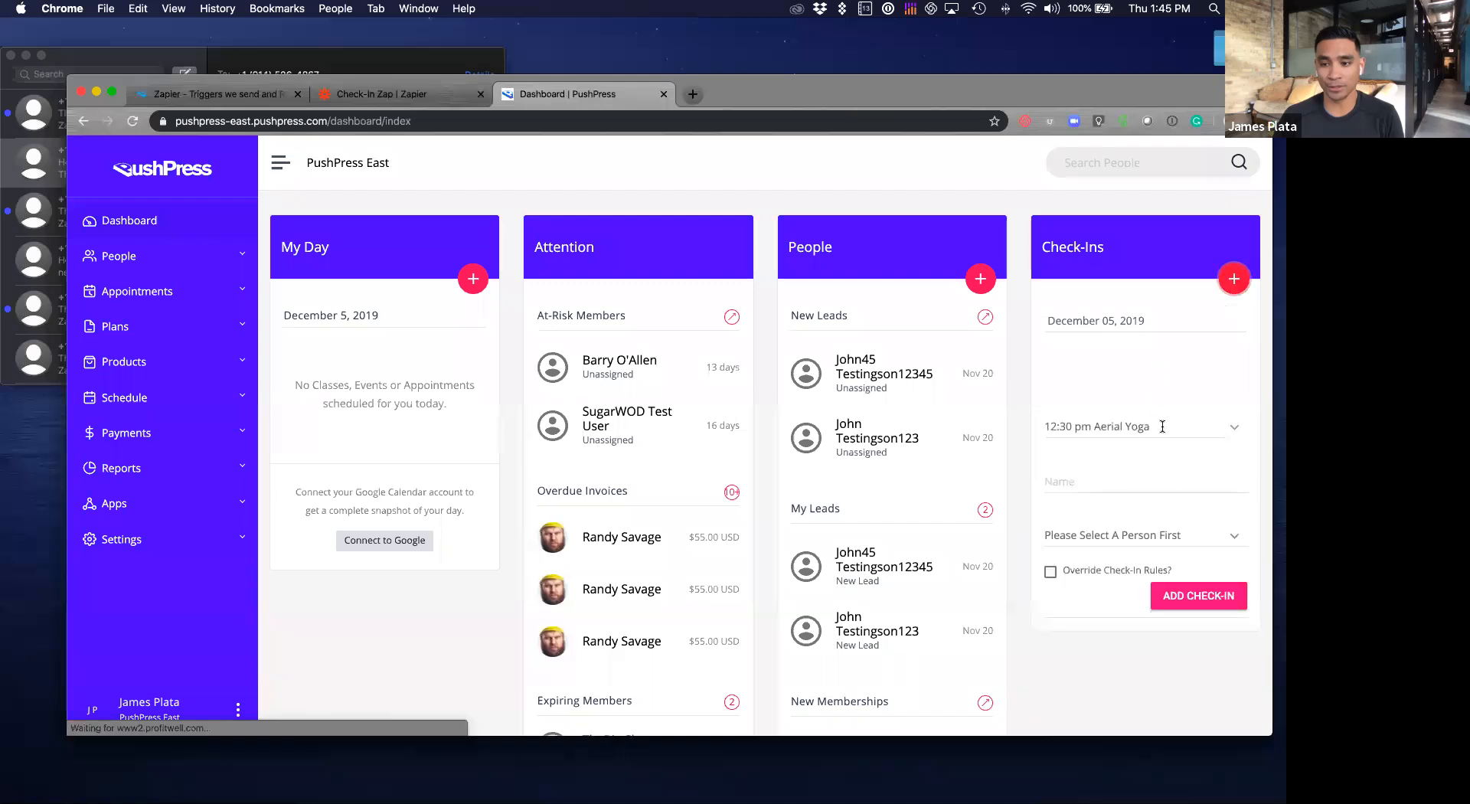
{"action": "left_click", "coordinate": [1170, 431]}
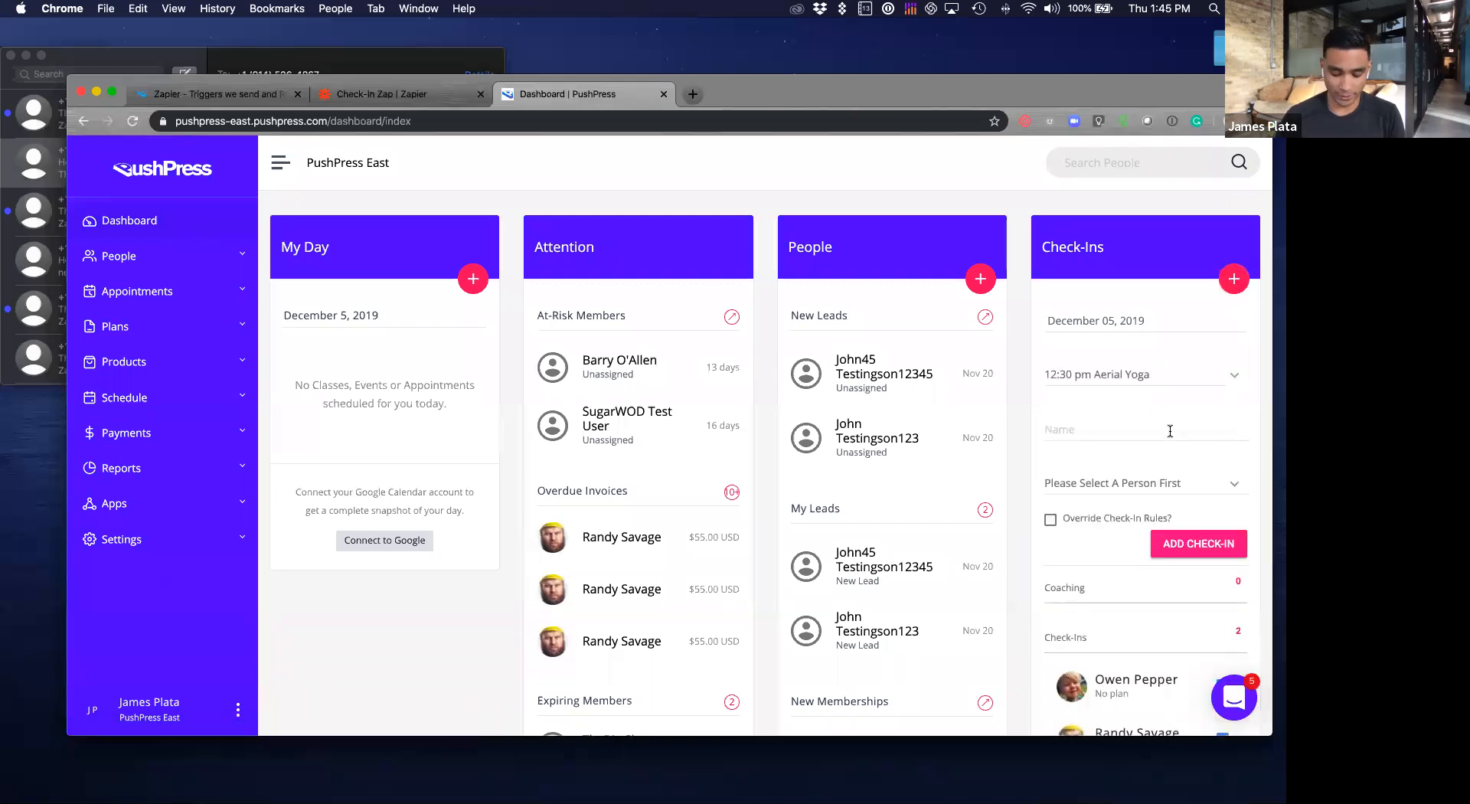
{"action": "type", "text": "ah"}
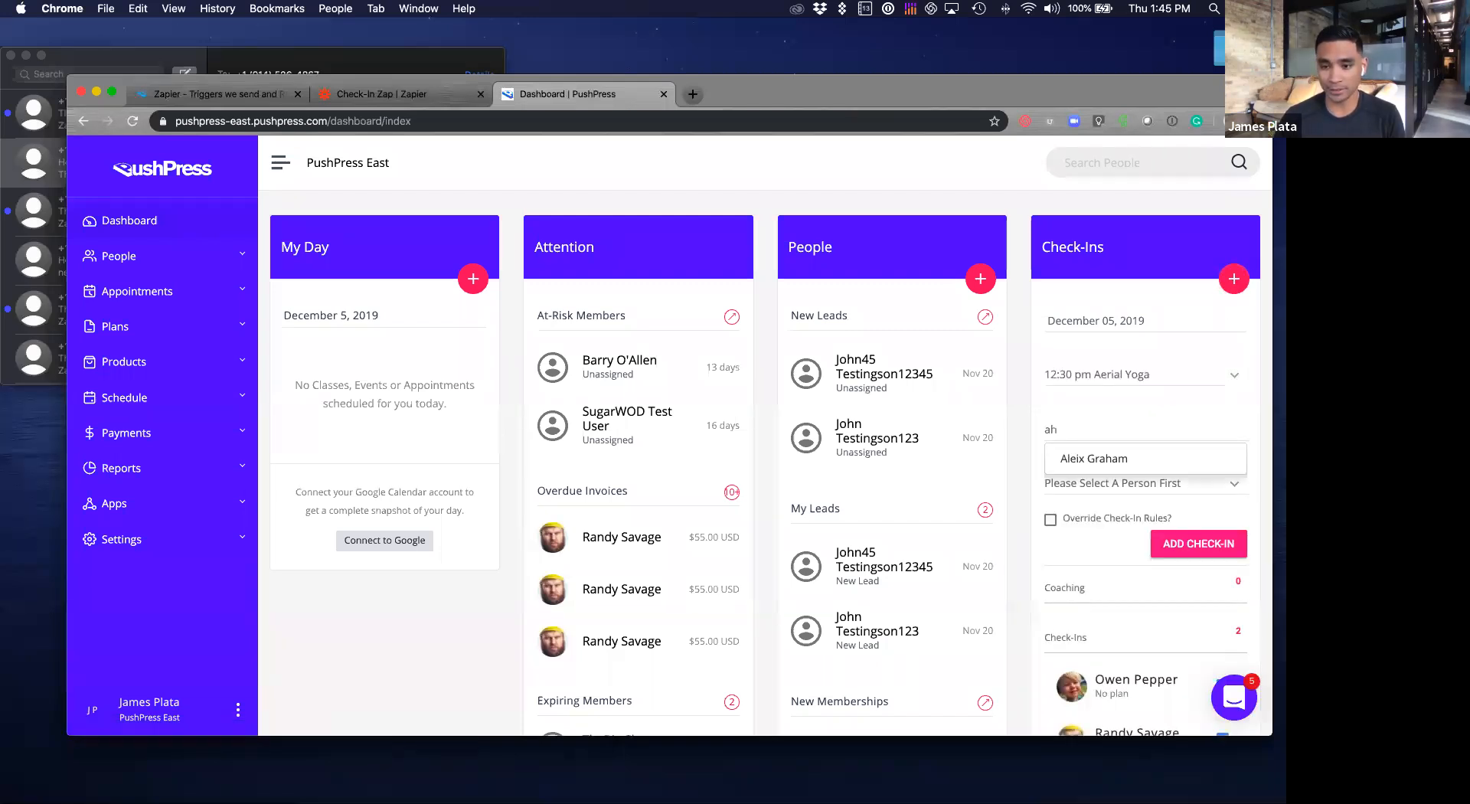
{"action": "left_click", "coordinate": [1180, 461]}
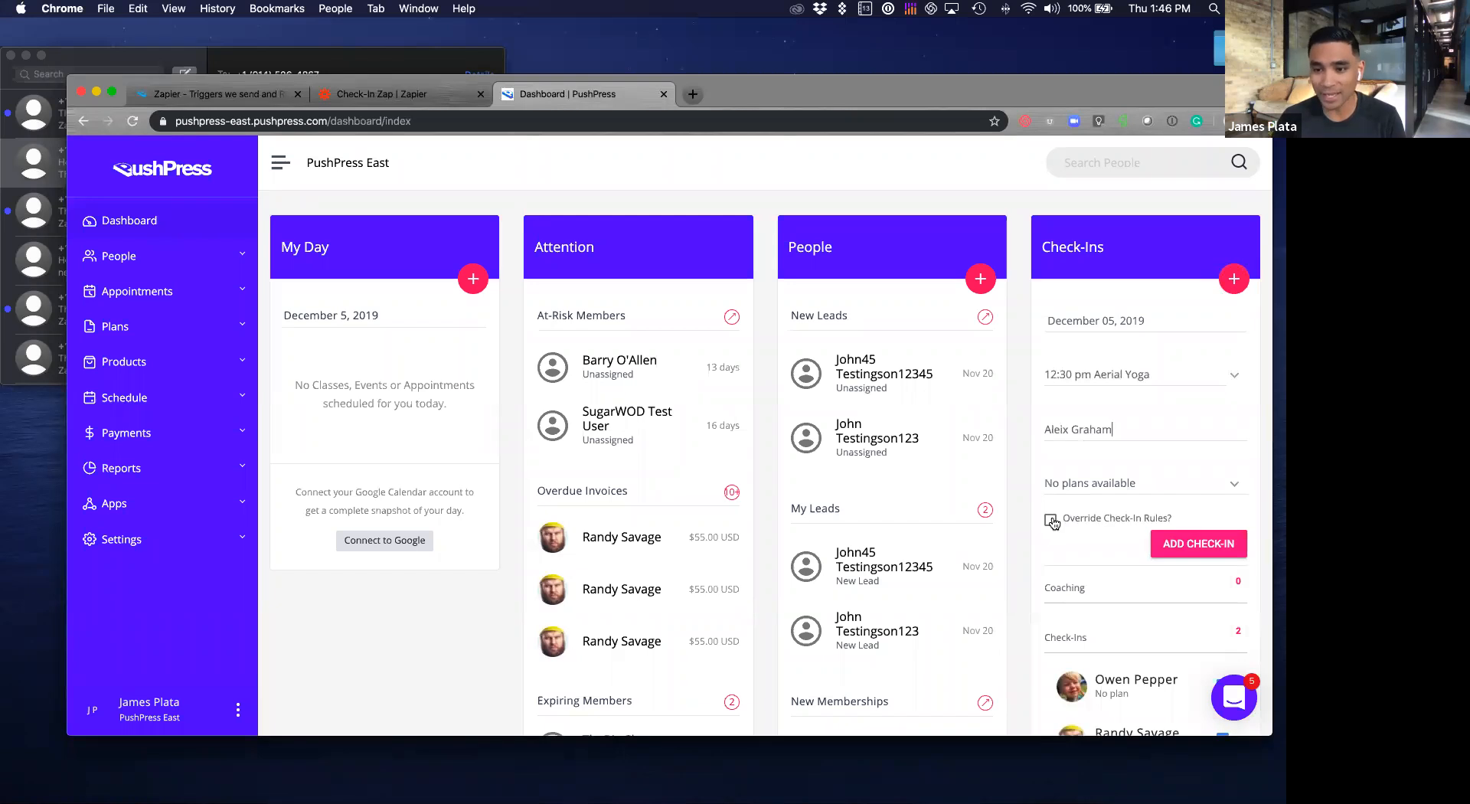
{"action": "left_click_drag", "start_coordinate": [1094, 527], "coordinate": [1090, 521]}
{"action": "left_click", "coordinate": [1091, 521]}
{"action": "left_click", "coordinate": [1183, 545]}
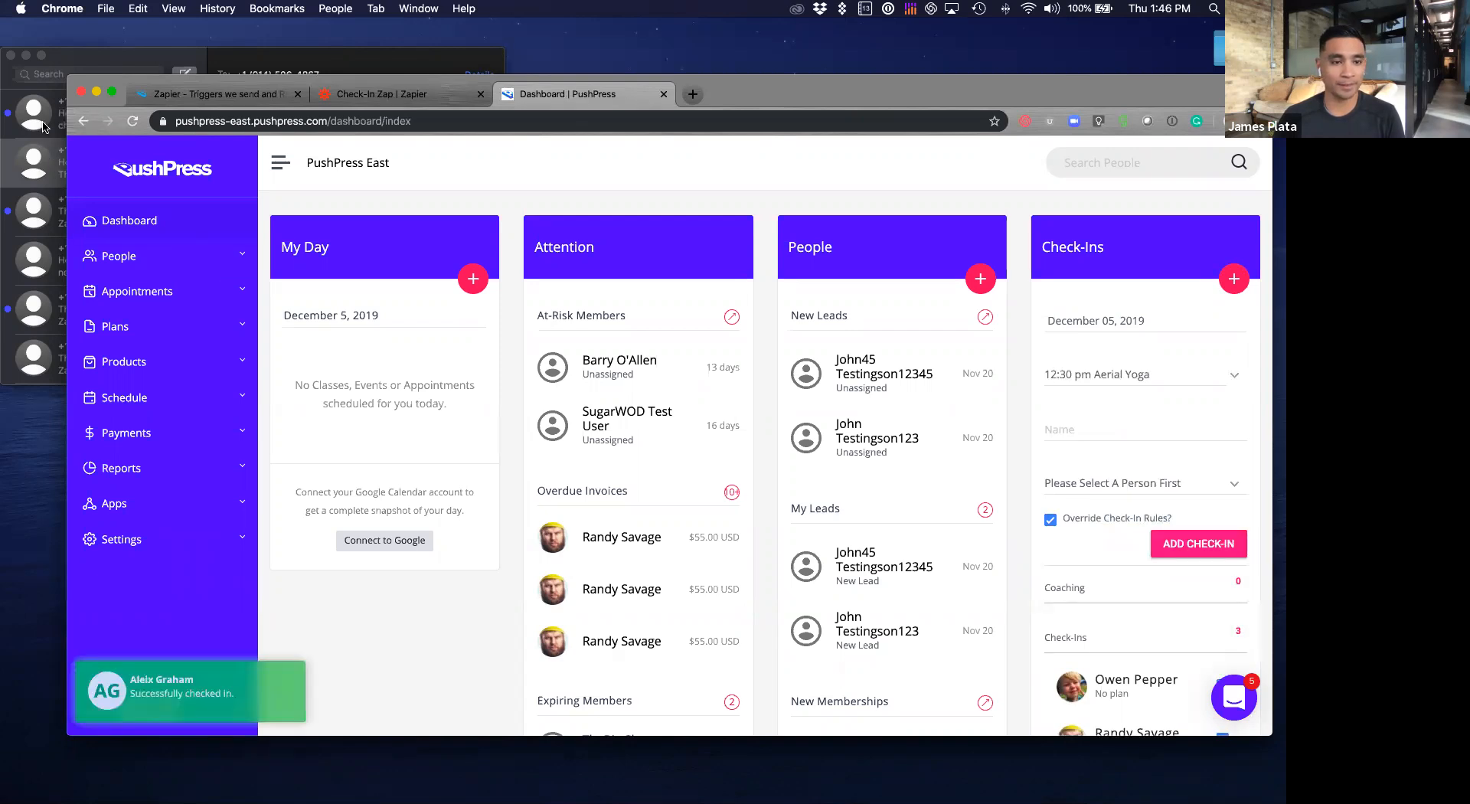
Step: Read the SMS triggered by the check-in in Messages and go back to the Check-In Zap editor in Chrome
{"action": "left_click", "coordinate": [43, 126]}
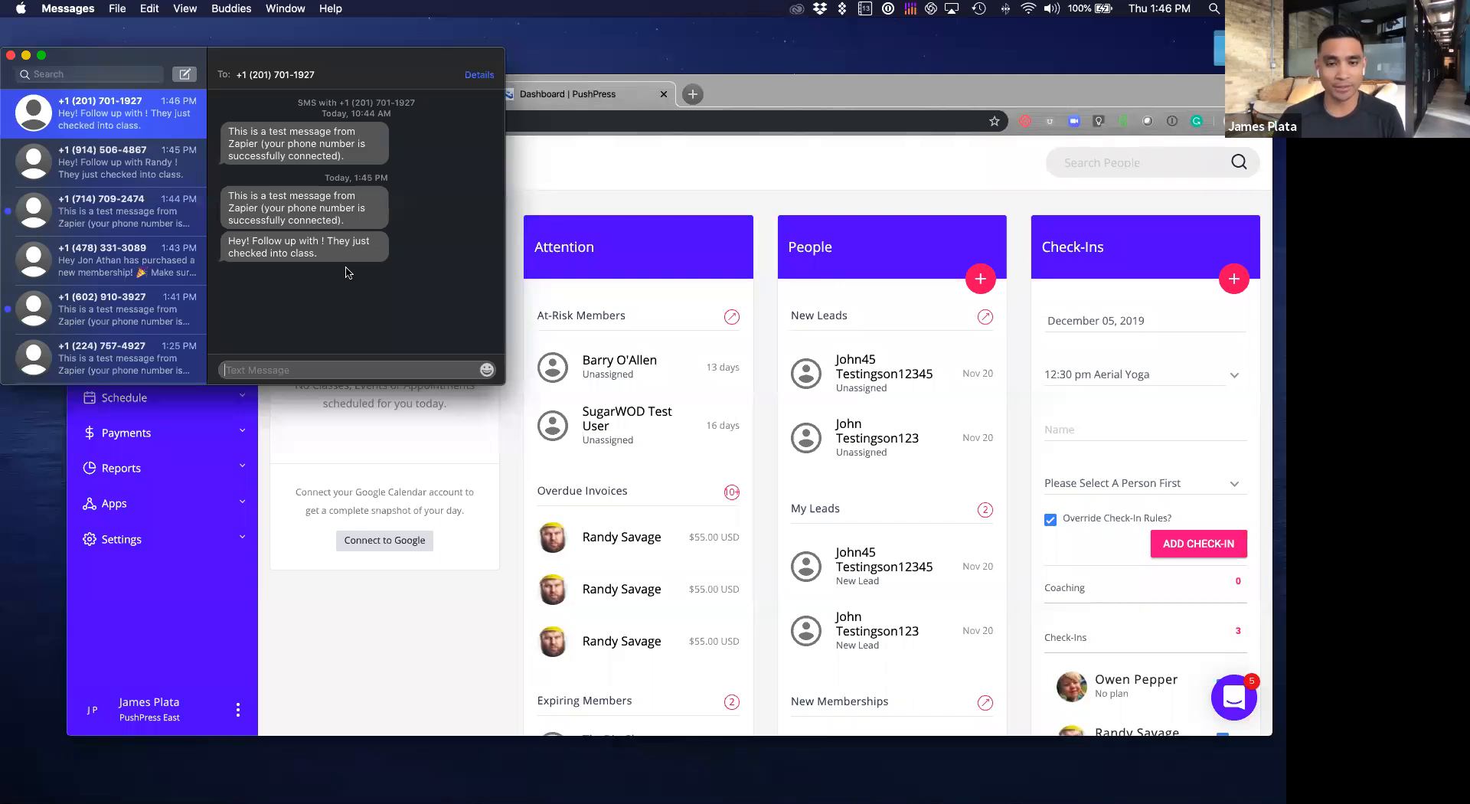
{"action": "left_click", "coordinate": [550, 194]}
{"action": "key", "text": "ctrl+shift+Tab"}
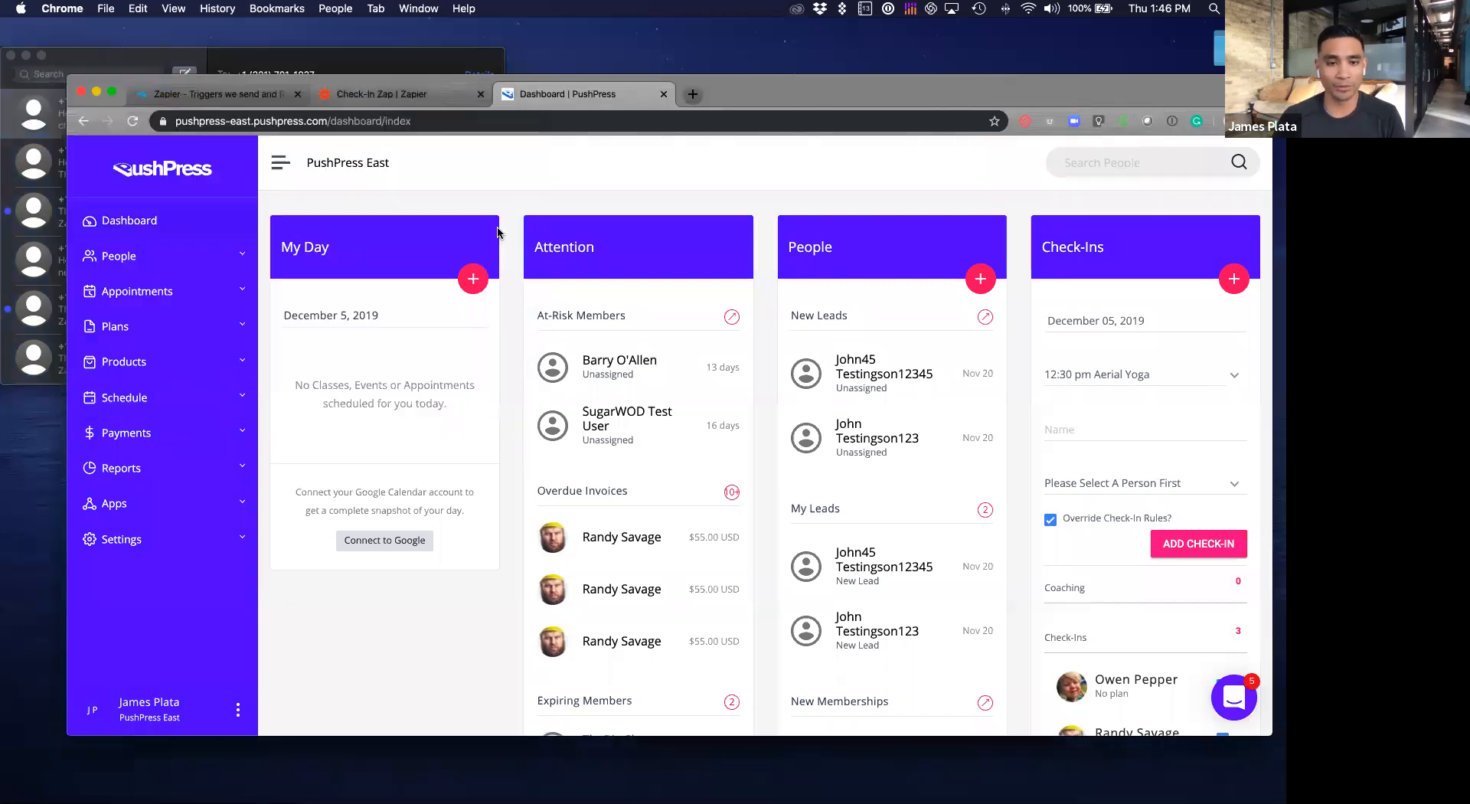
{"action": "scroll", "coordinate": [577, 307], "scroll_direction": "up", "scroll_amount": 10}
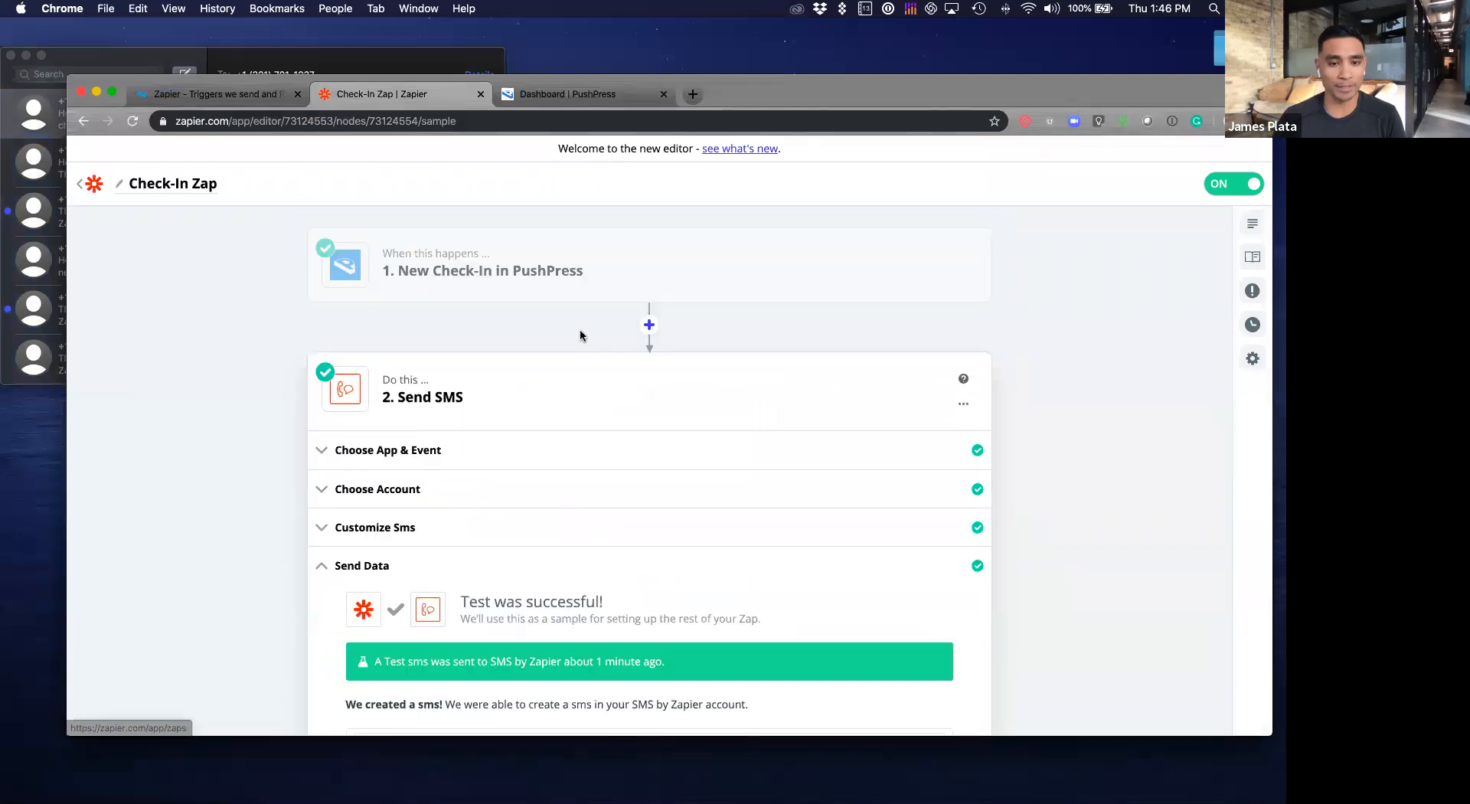
Step: Browse the apps available for an extra action between the check-in trigger and the Send SMS step
{"action": "left_click", "coordinate": [649, 326]}
{"action": "scroll", "coordinate": [546, 471], "scroll_direction": "down", "scroll_amount": 2}
{"action": "scroll", "coordinate": [546, 471], "scroll_direction": "down", "scroll_amount": 7}
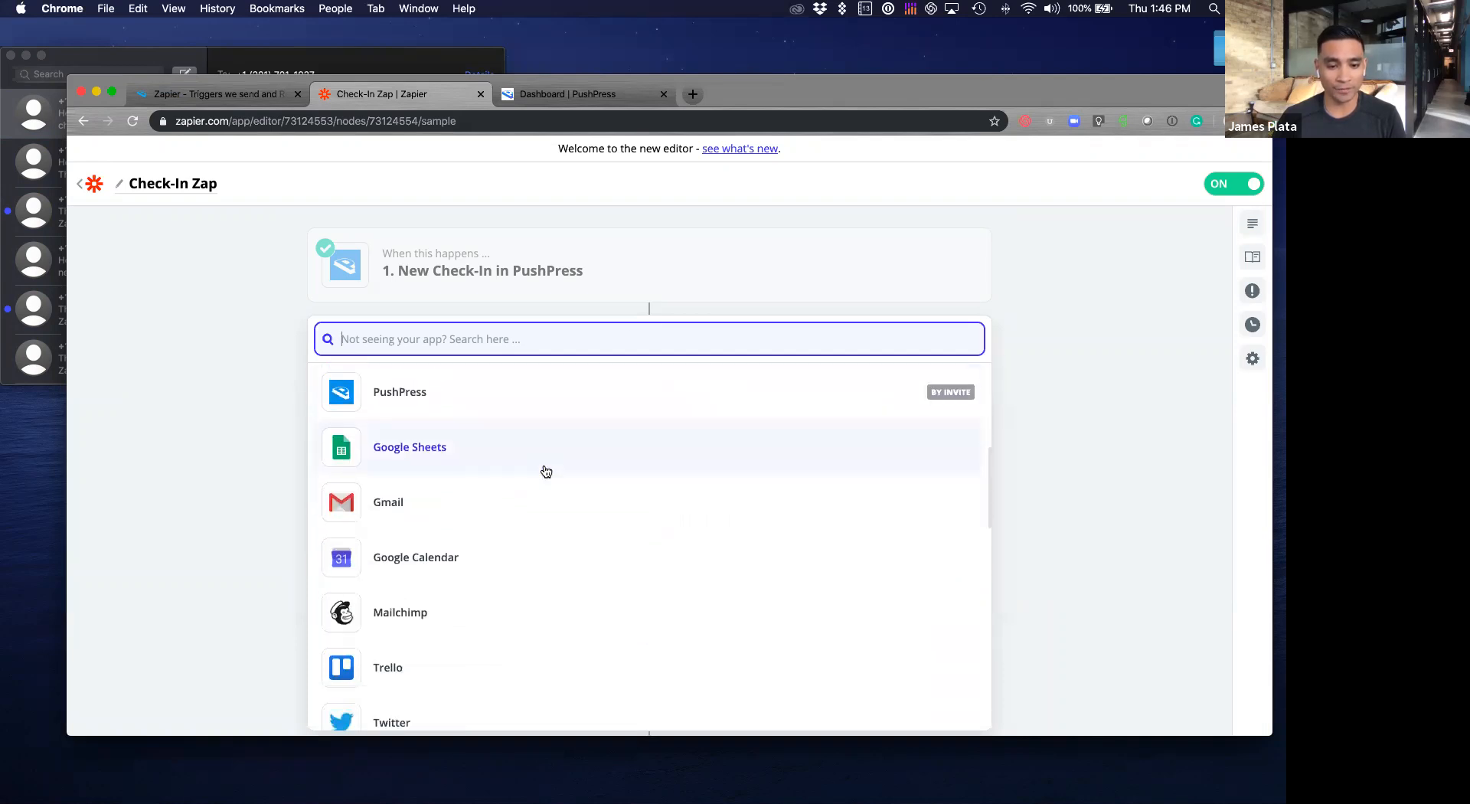
{"action": "scroll", "coordinate": [546, 471], "scroll_direction": "down", "scroll_amount": 3}
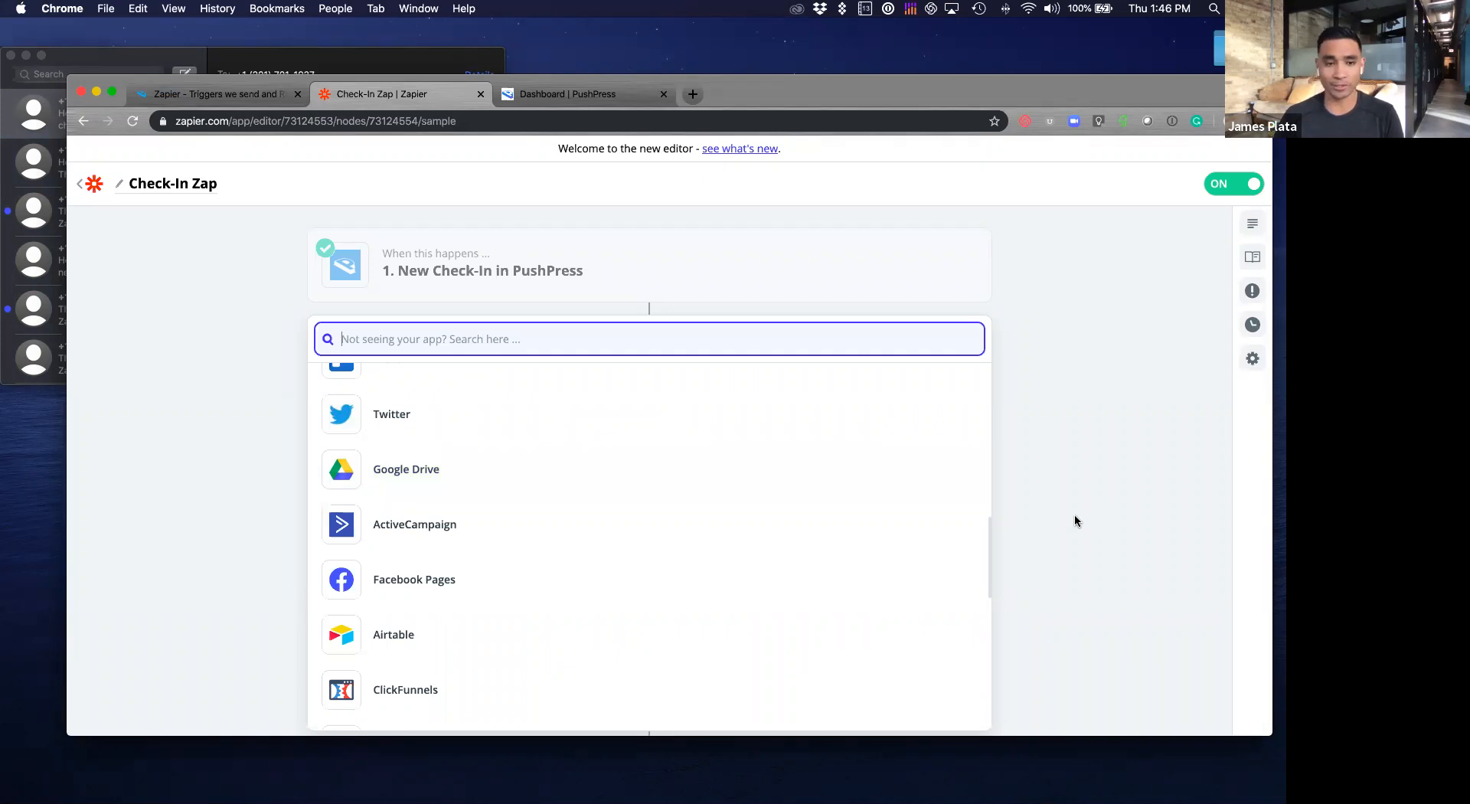
{"action": "left_click_drag", "start_coordinate": [864, 98], "coordinate": [847, 69]}
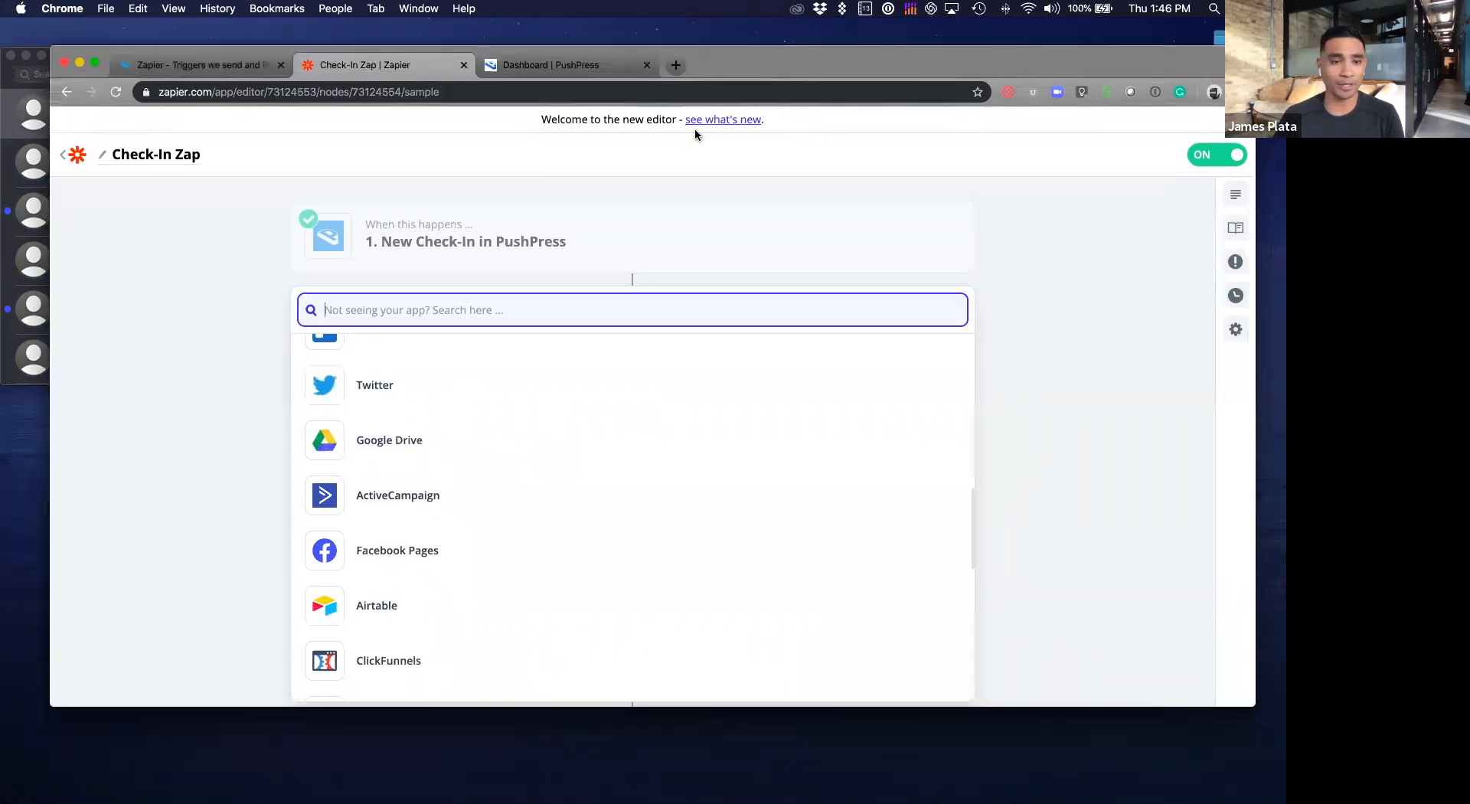
Step: Read the New Person and Update Person triggers in PushPress's Zapier triggers help article
{"action": "left_click", "coordinate": [223, 69]}
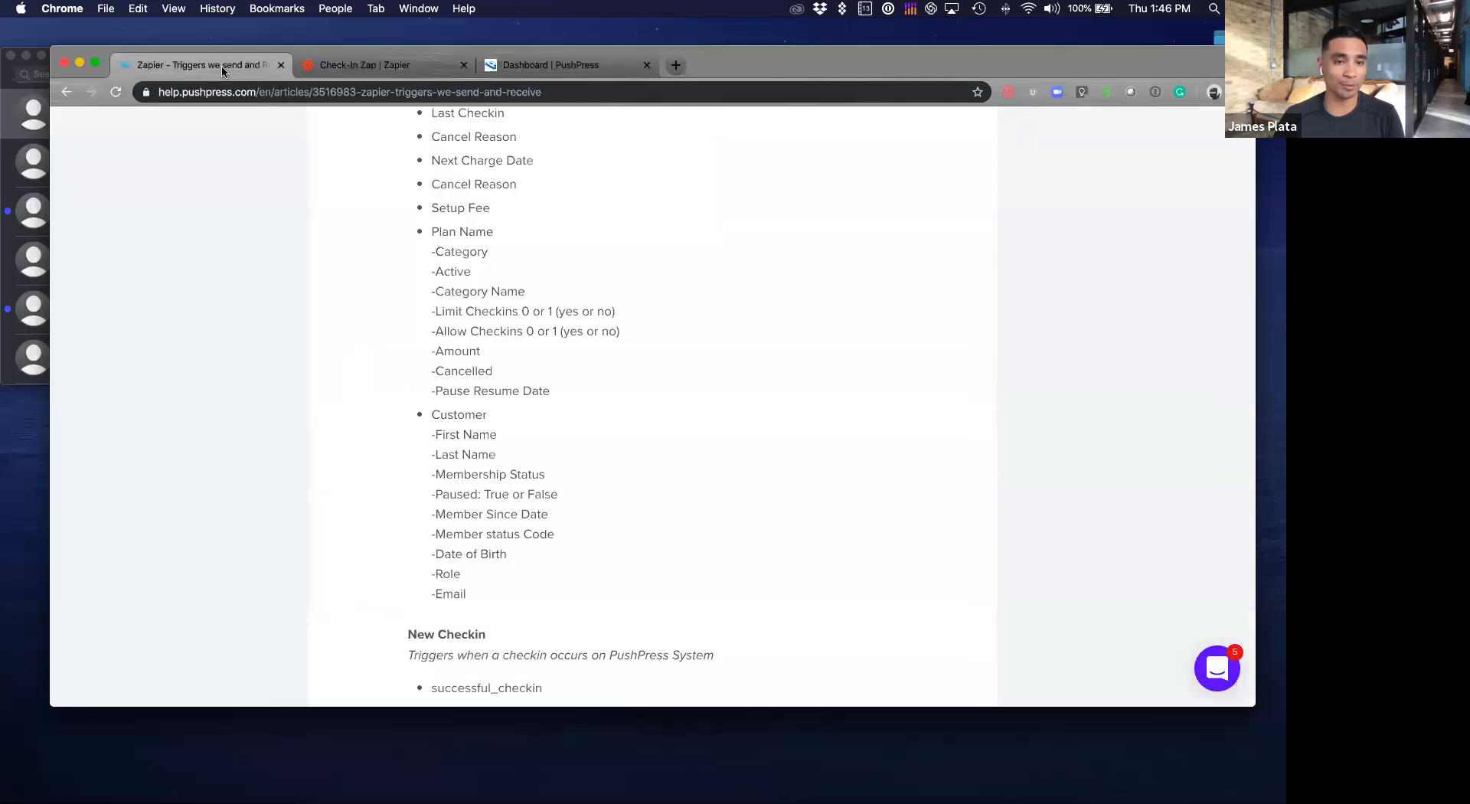
{"action": "scroll", "coordinate": [352, 318], "scroll_direction": "up", "scroll_amount": 7}
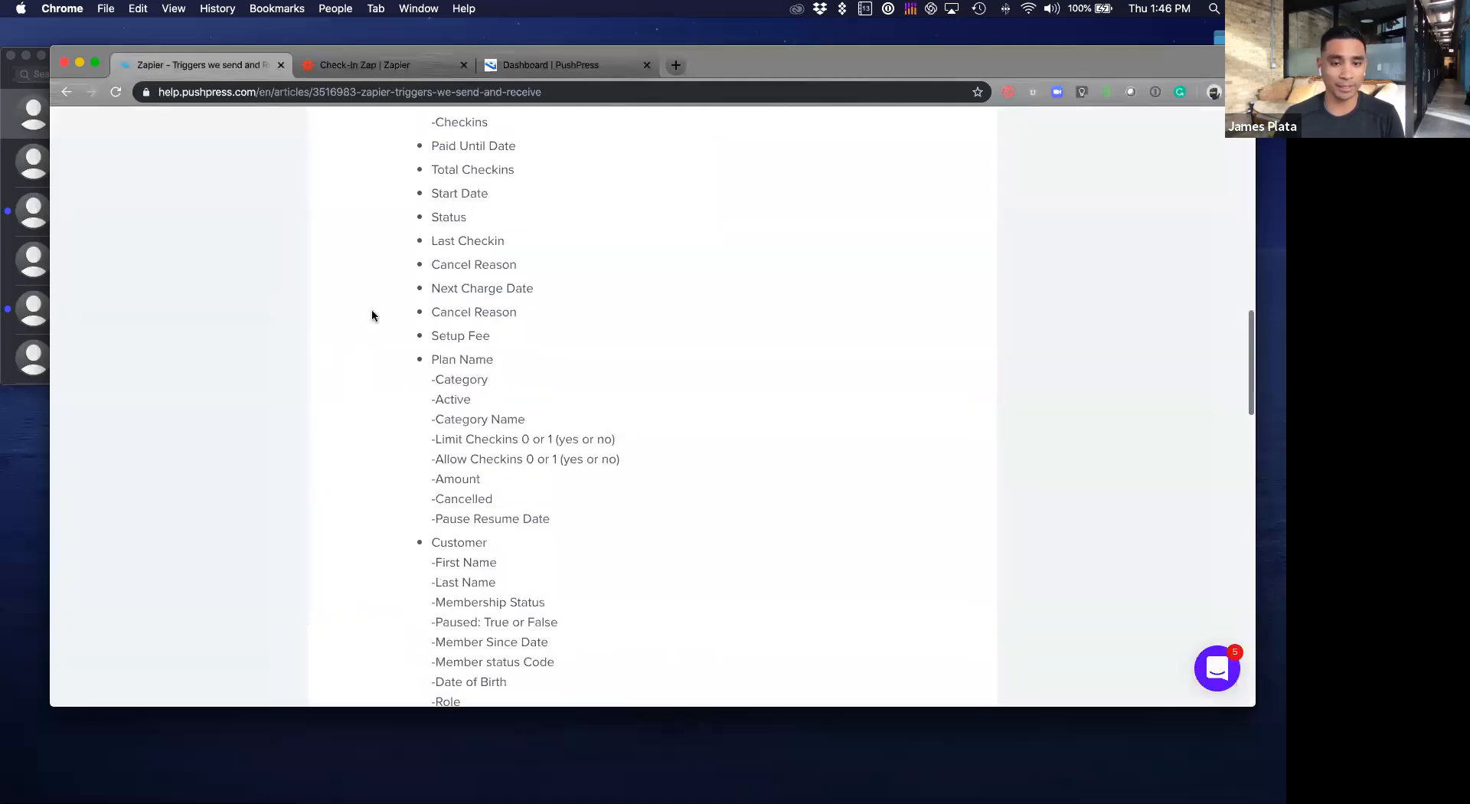
{"action": "scroll", "coordinate": [416, 223], "scroll_direction": "up", "scroll_amount": 10}
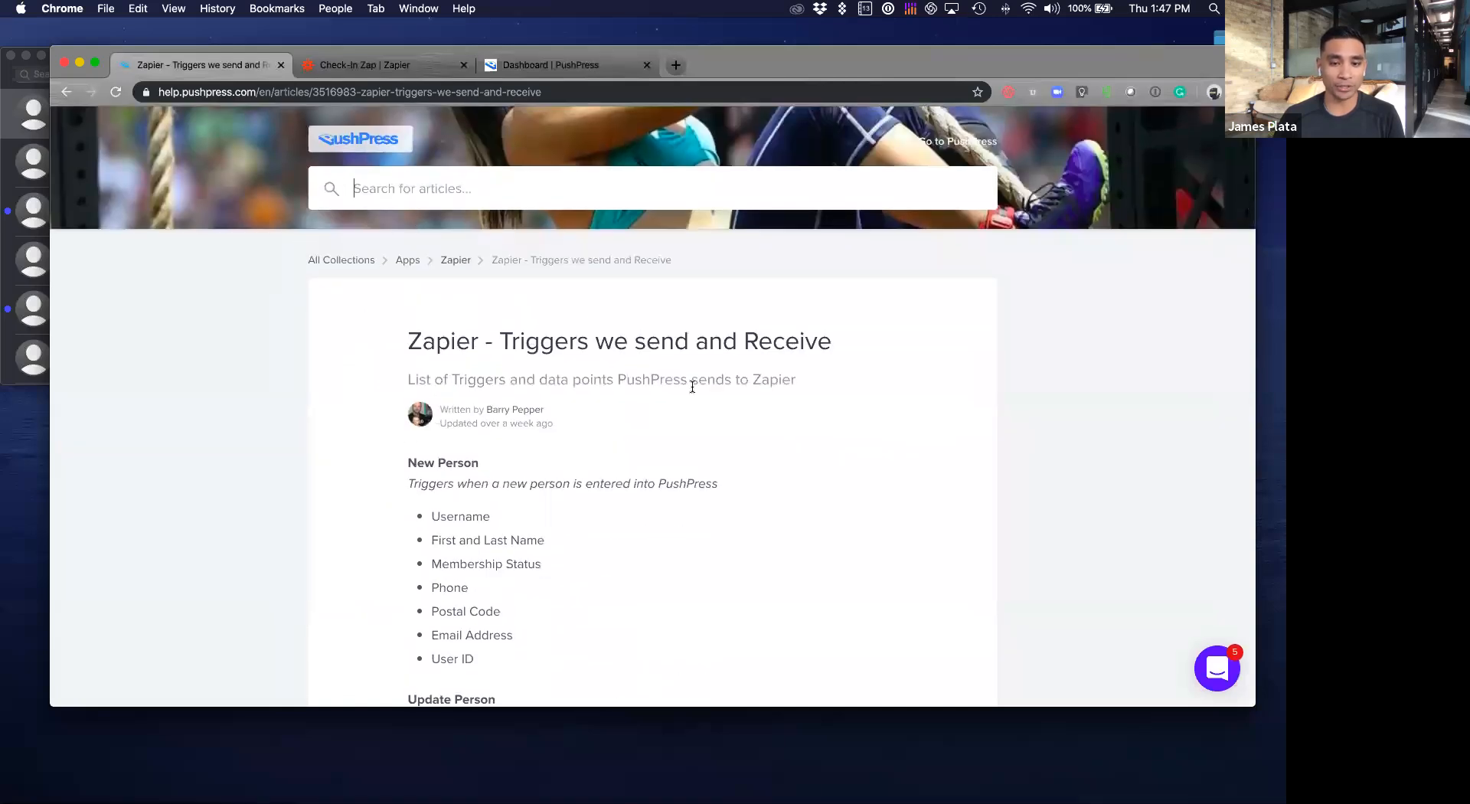
{"action": "scroll", "coordinate": [588, 383], "scroll_direction": "down", "scroll_amount": 3}
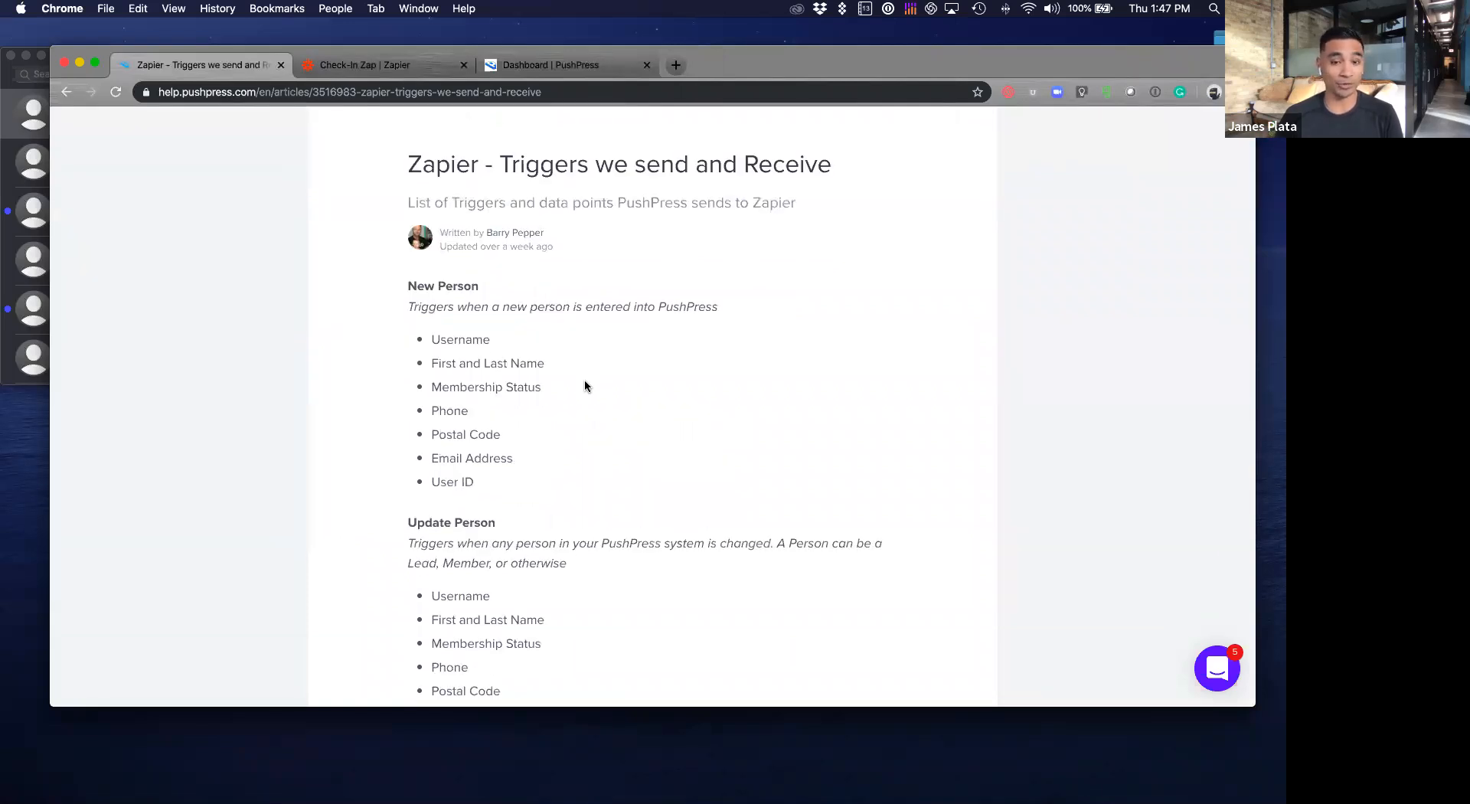
{"action": "left_click_drag", "start_coordinate": [418, 286], "coordinate": [504, 285]}
{"action": "scroll", "coordinate": [469, 477], "scroll_direction": "down", "scroll_amount": 2}
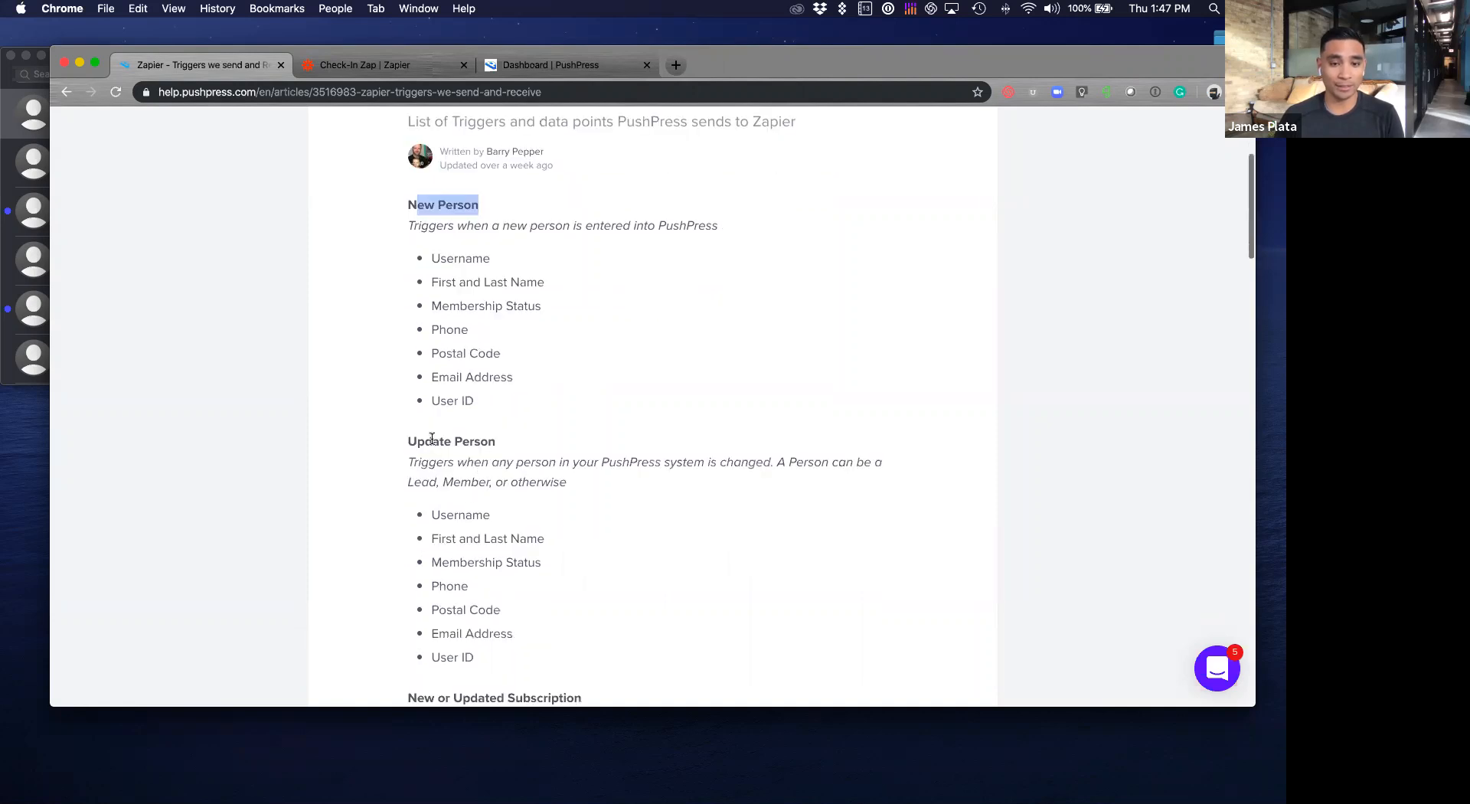
{"action": "left_click", "coordinate": [485, 437]}
{"action": "left_click_drag", "start_coordinate": [486, 437], "coordinate": [417, 441]}
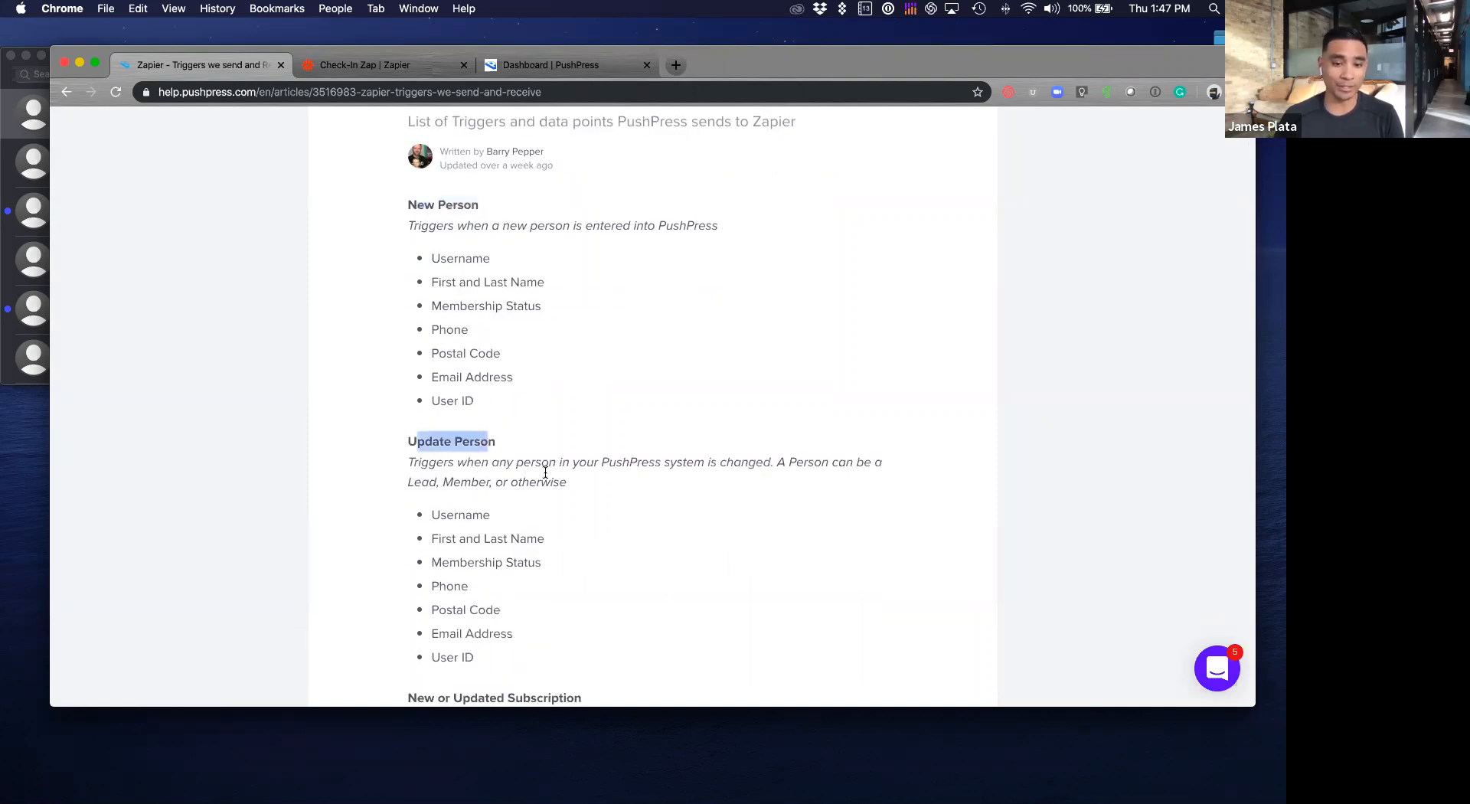
Step: Review the data points listed for the New or Updated Subscription trigger in the help article
{"action": "scroll", "coordinate": [545, 470], "scroll_direction": "down", "scroll_amount": 2}
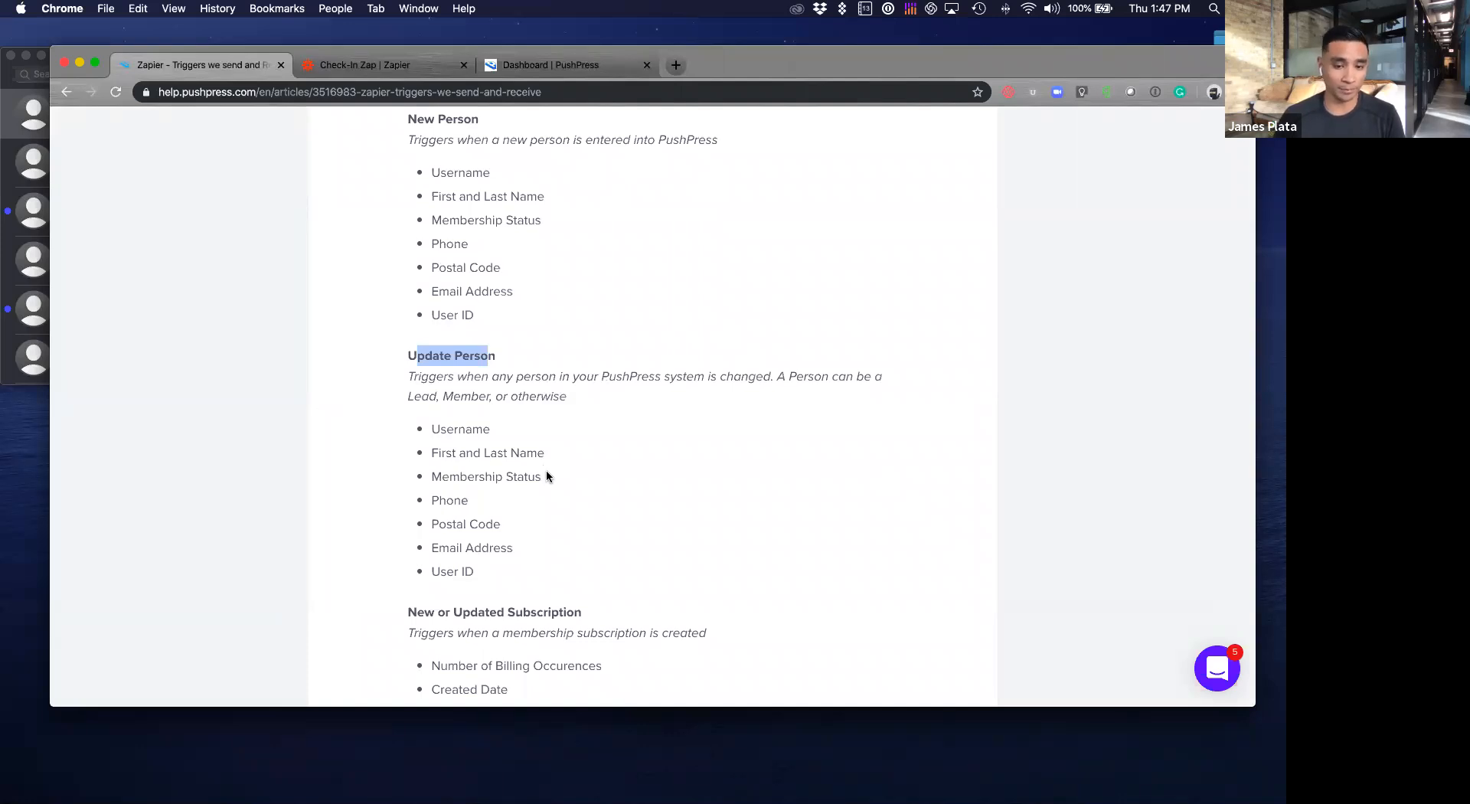
{"action": "scroll", "coordinate": [559, 475], "scroll_direction": "down", "scroll_amount": 3}
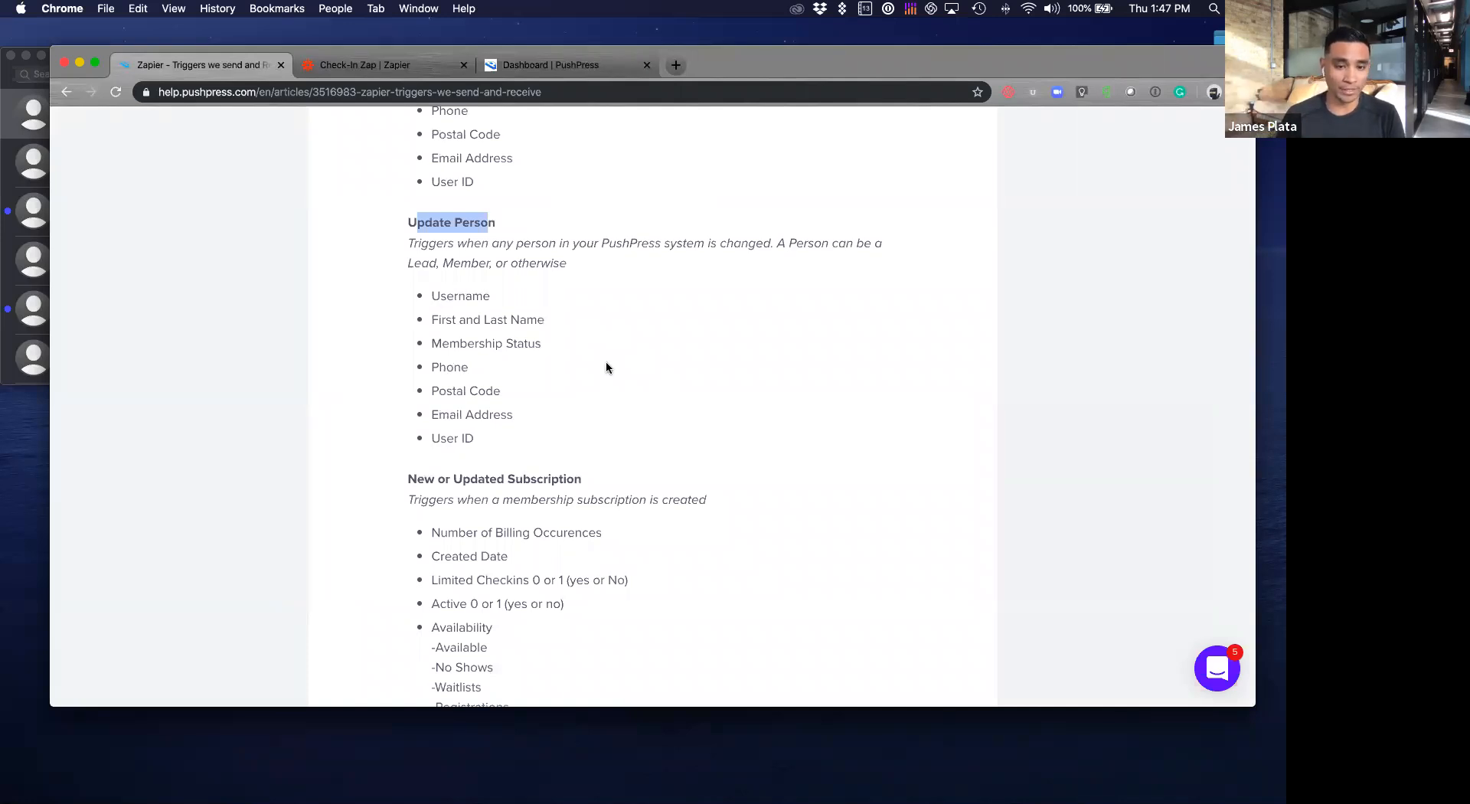
{"action": "scroll", "coordinate": [636, 409], "scroll_direction": "down", "scroll_amount": 2}
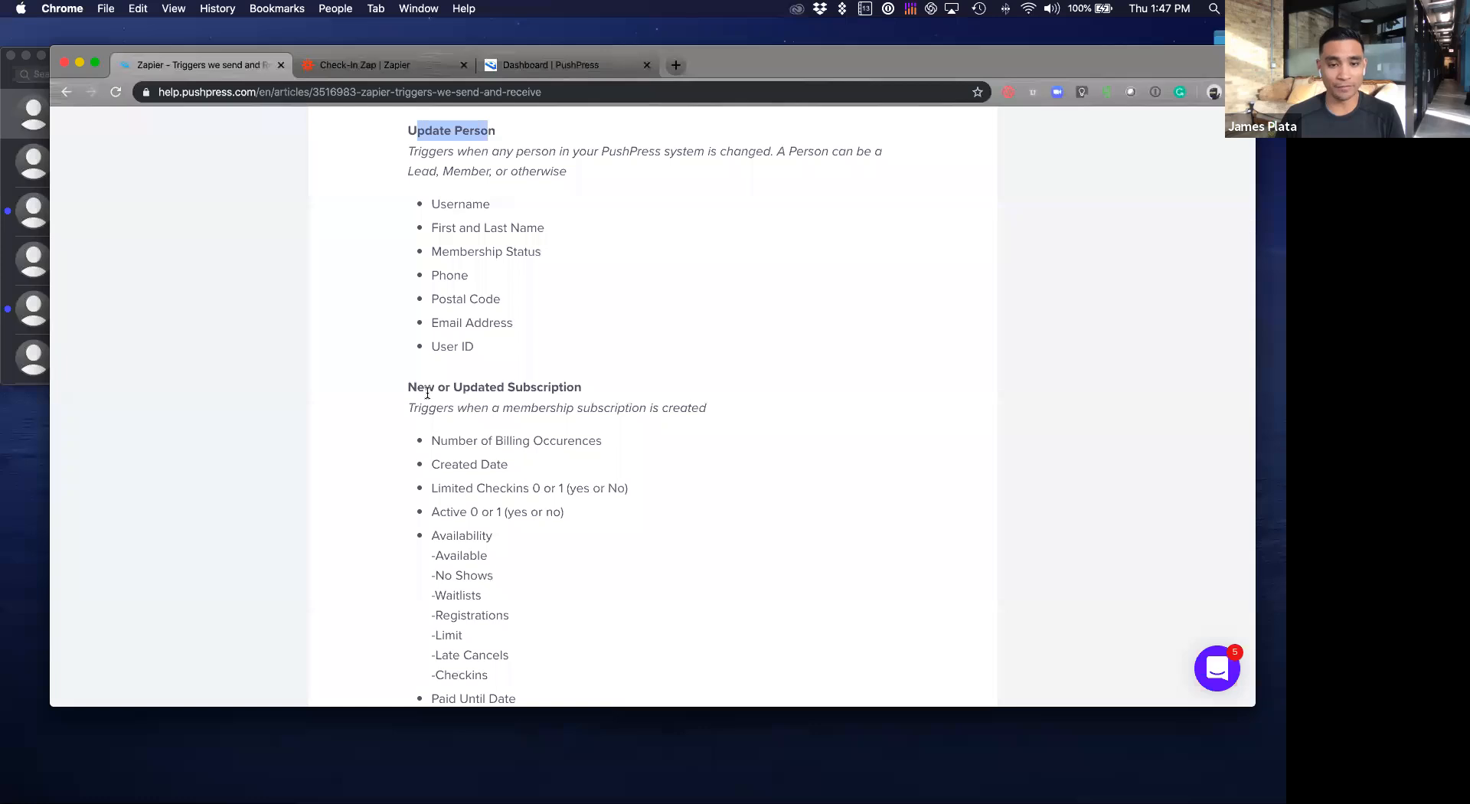
{"action": "scroll", "coordinate": [427, 393], "scroll_direction": "down", "scroll_amount": 2}
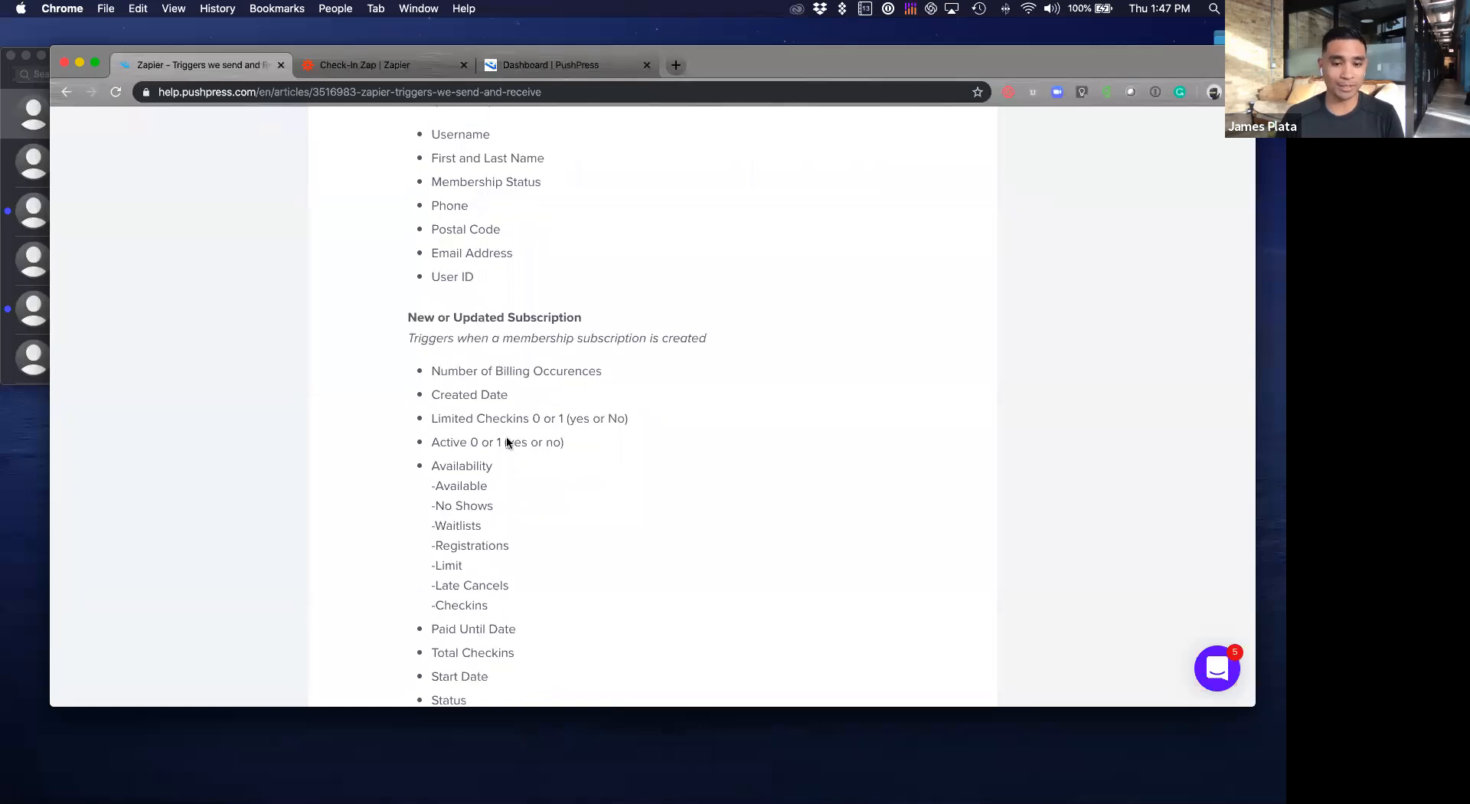
{"action": "scroll", "coordinate": [507, 442], "scroll_direction": "down", "scroll_amount": 7}
{"action": "scroll", "coordinate": [509, 442], "scroll_direction": "down", "scroll_amount": 12}
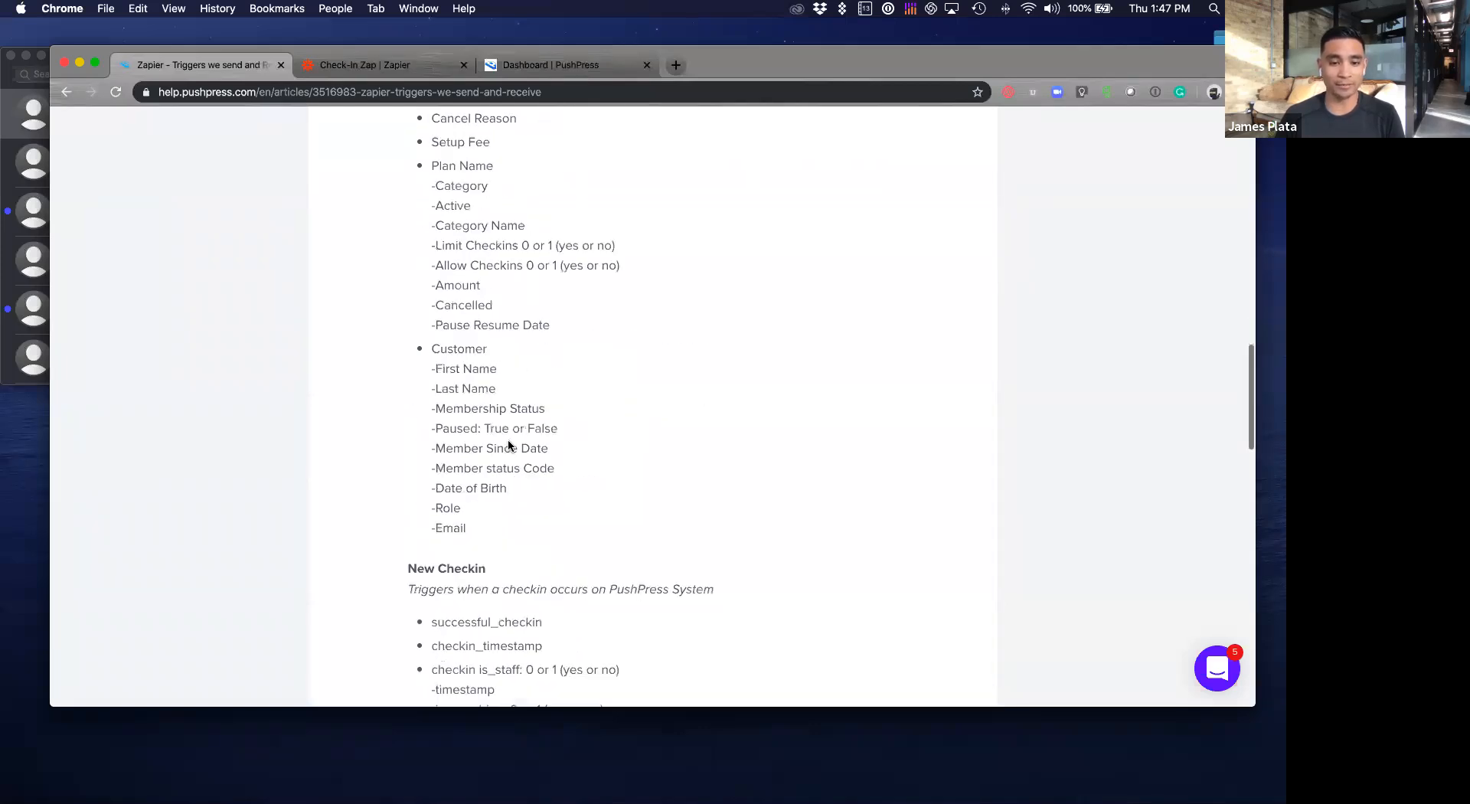
Step: Review the New Checkin and New Registration triggers and their data points in the help article
{"action": "scroll", "coordinate": [508, 442], "scroll_direction": "down", "scroll_amount": 2}
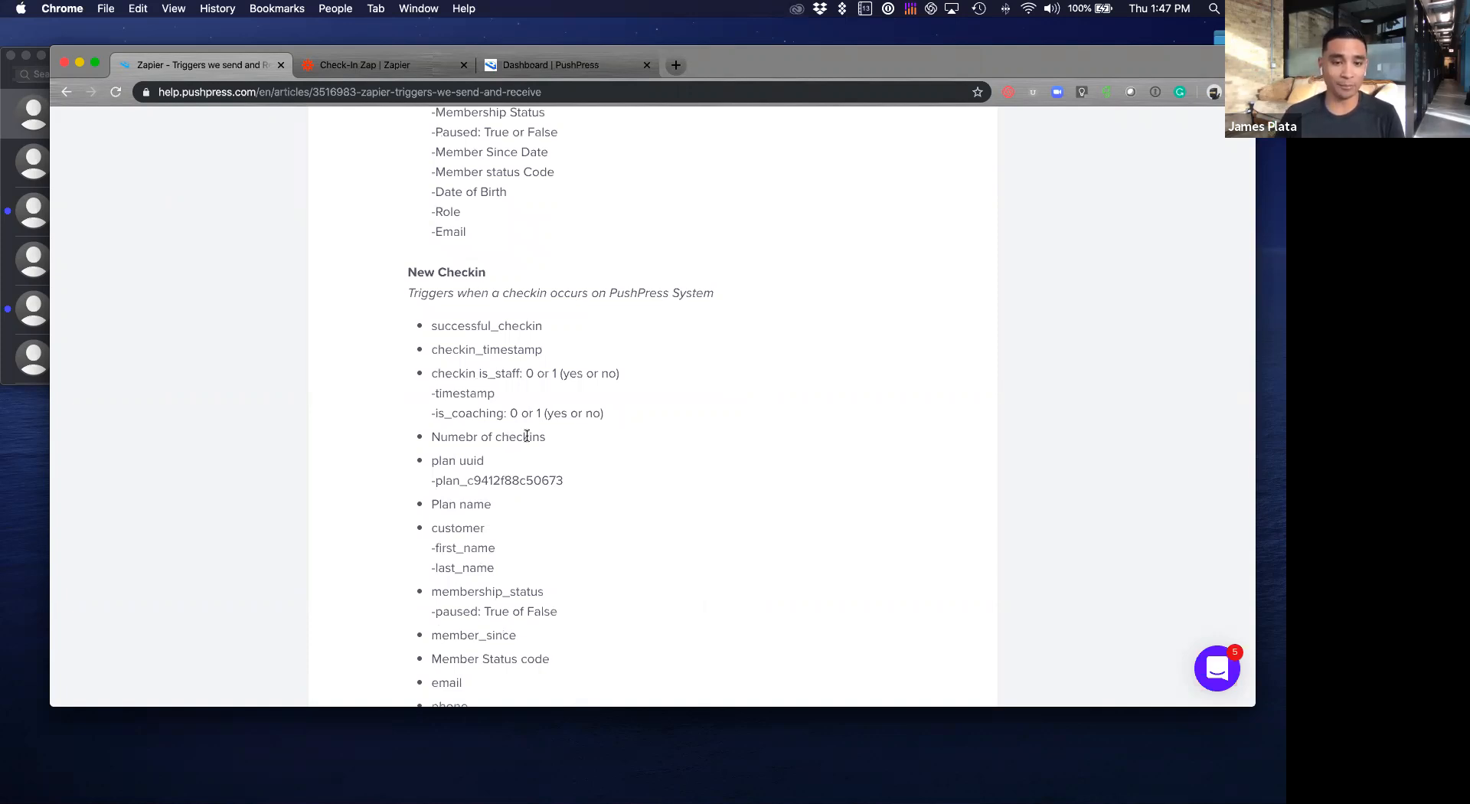
{"action": "scroll", "coordinate": [527, 436], "scroll_direction": "down", "scroll_amount": 2}
{"action": "scroll", "coordinate": [494, 460], "scroll_direction": "down", "scroll_amount": 5}
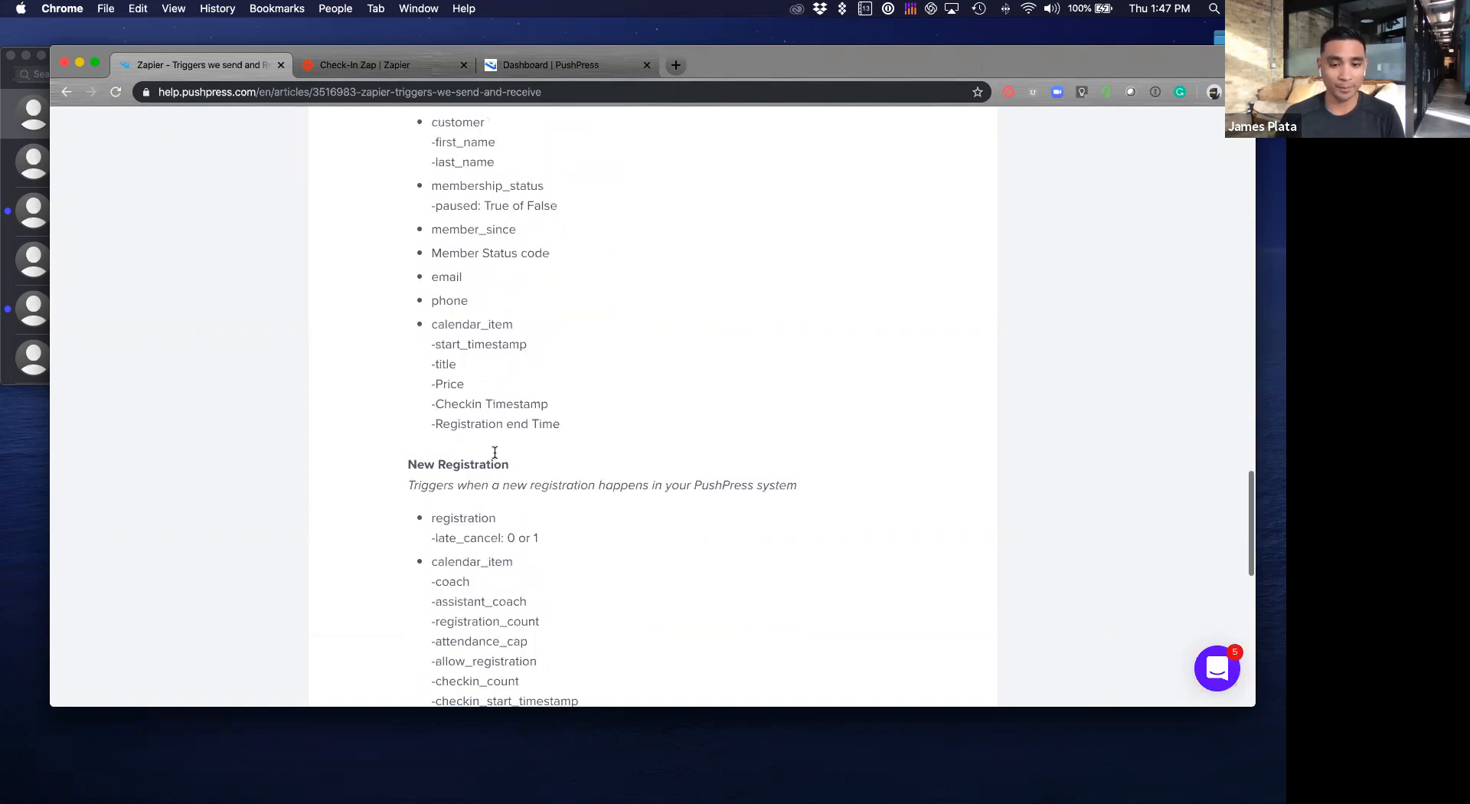
{"action": "scroll", "coordinate": [495, 453], "scroll_direction": "down", "scroll_amount": 3}
{"action": "scroll", "coordinate": [494, 453], "scroll_direction": "down", "scroll_amount": 5}
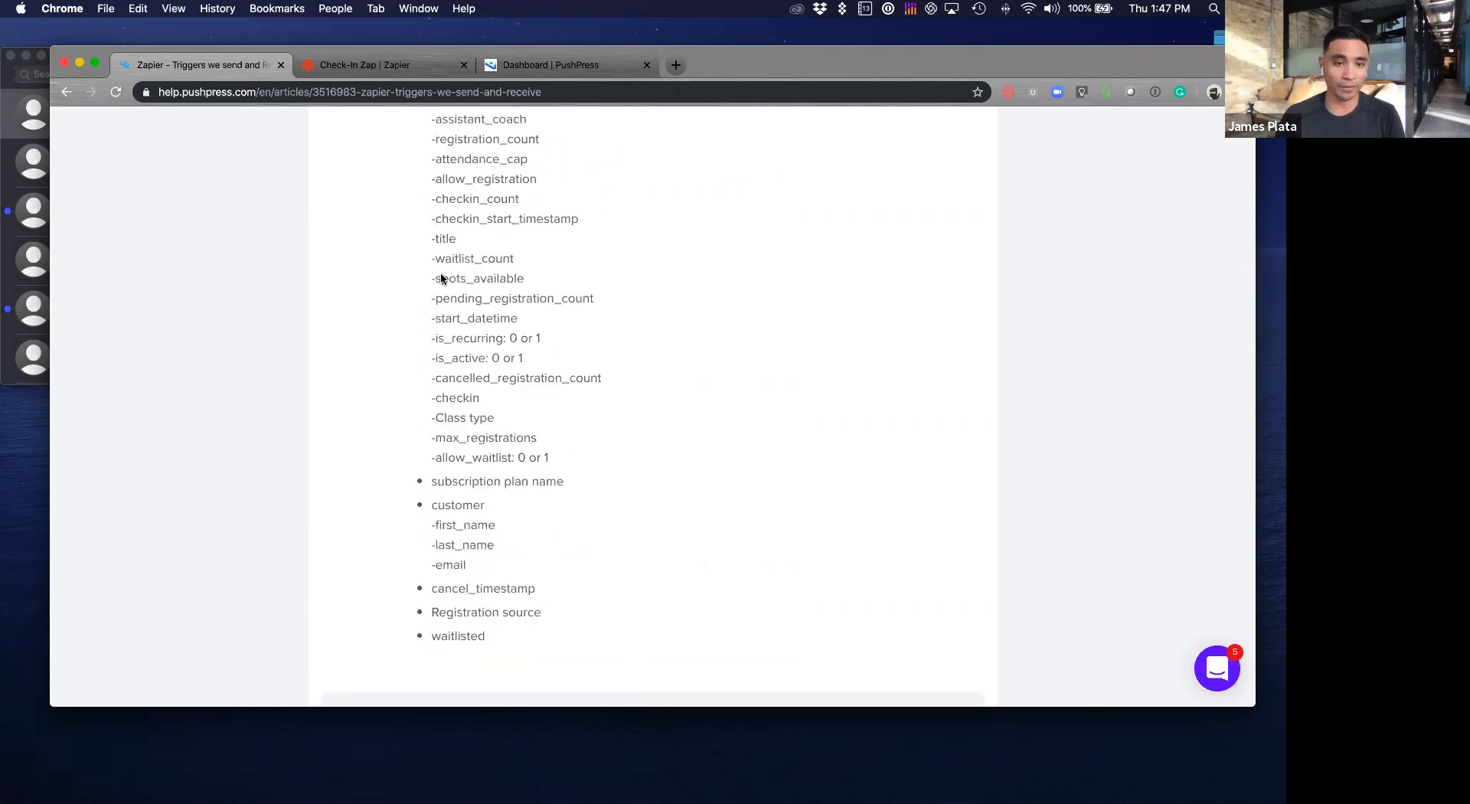
{"action": "left_click_drag", "start_coordinate": [851, 70], "coordinate": [848, 75]}
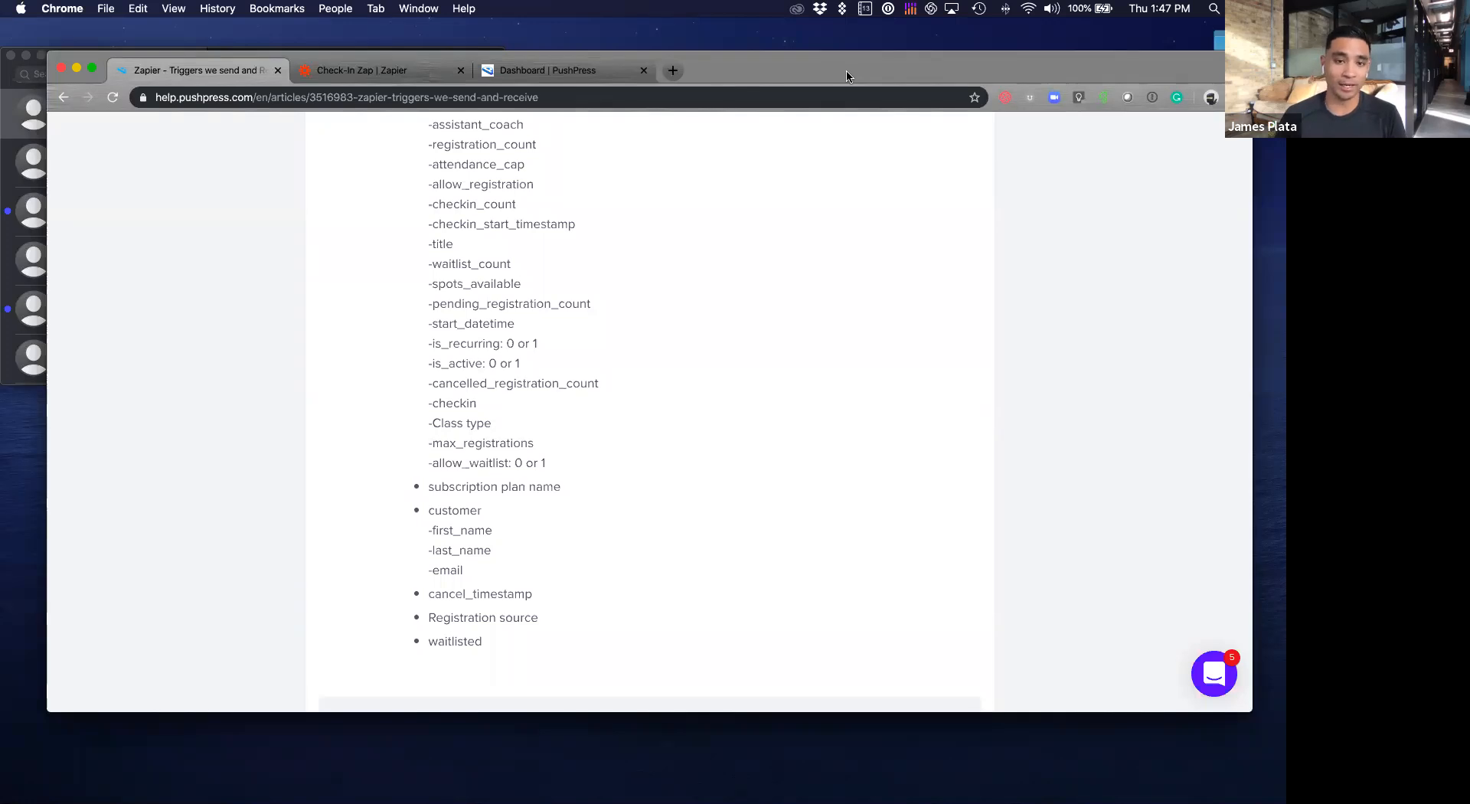
{"action": "left_click_drag", "start_coordinate": [847, 76], "coordinate": [841, 100]}
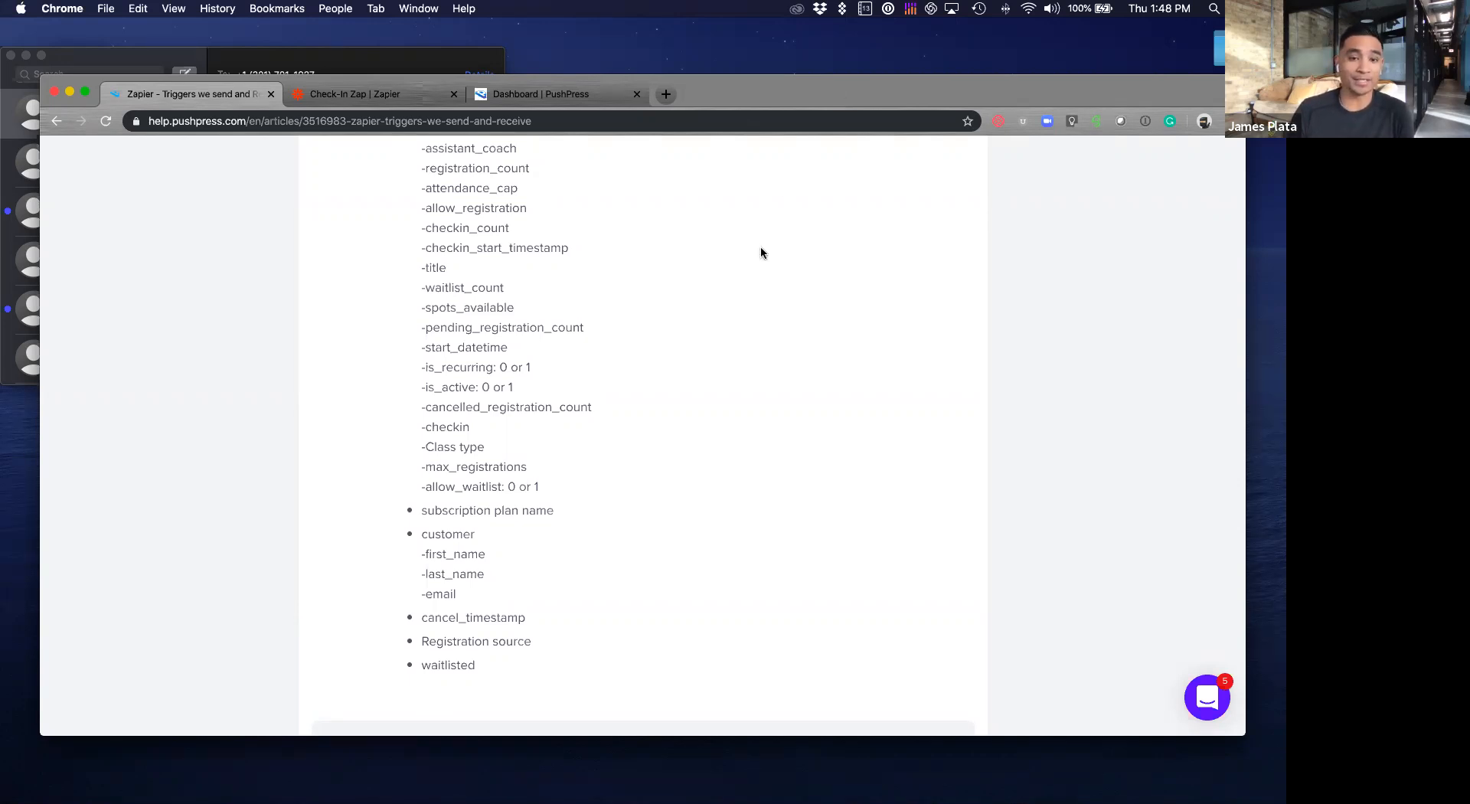
{"action": "scroll", "coordinate": [758, 250], "scroll_direction": "up", "scroll_amount": 7}
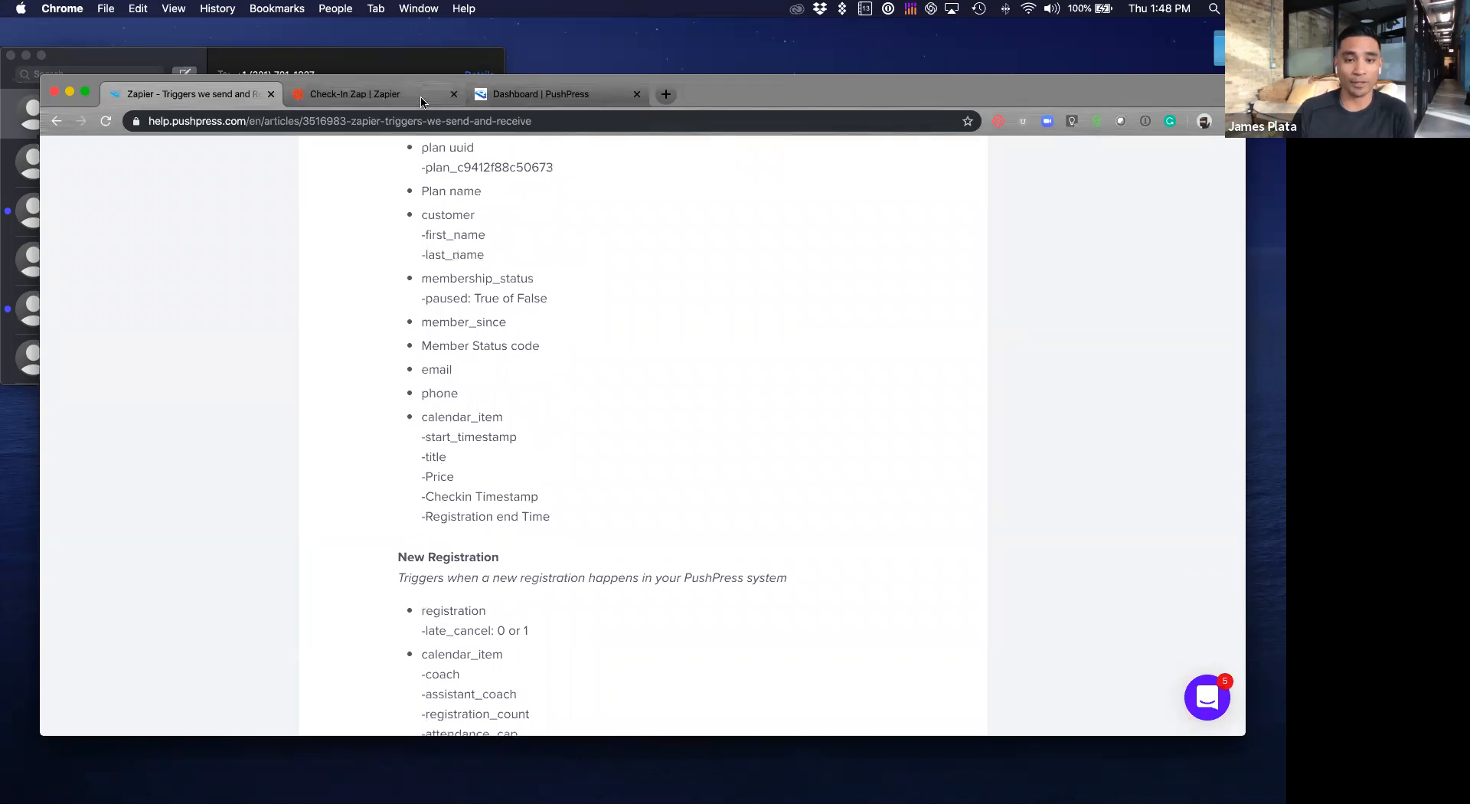
Step: Return to the Check-In Zap and leave its editor for the My Zaps list
{"action": "left_click", "coordinate": [356, 93]}
{"action": "left_click", "coordinate": [55, 185]}
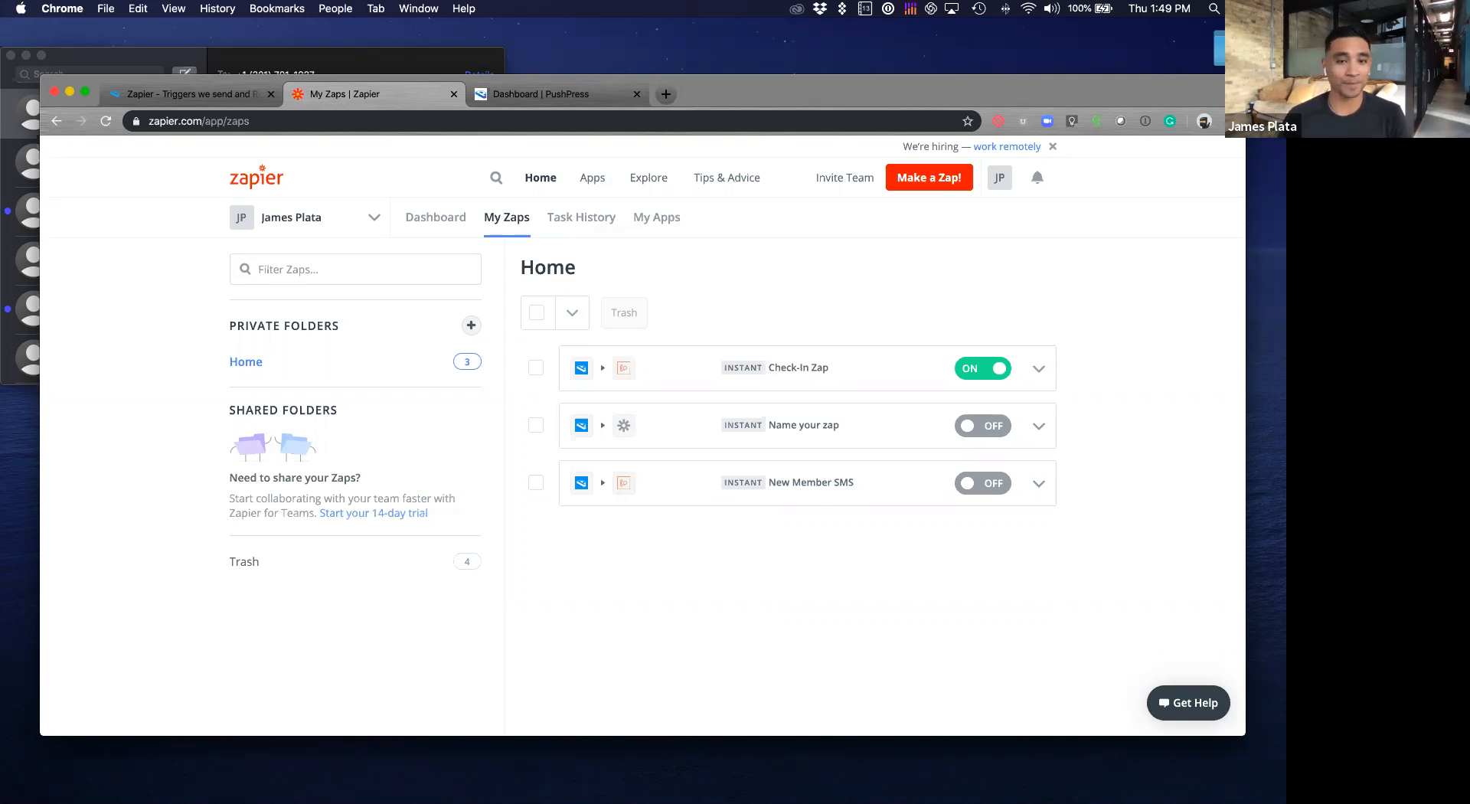
{"action": "key", "text": "ctrl+Up"}
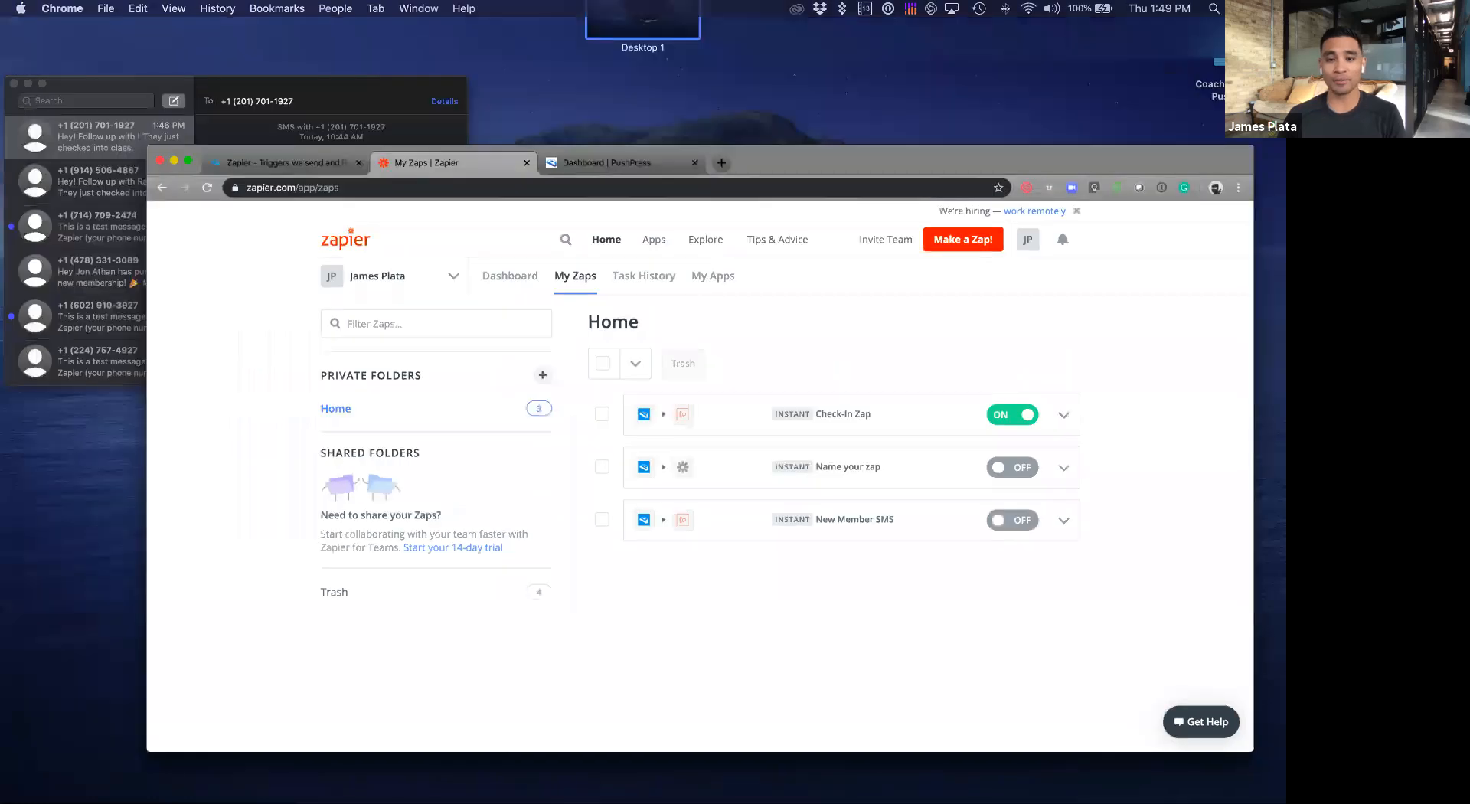
{"action": "left_click", "coordinate": [1056, 696]}
{"action": "left_click_drag", "start_coordinate": [1006, 93], "coordinate": [1000, 97]}
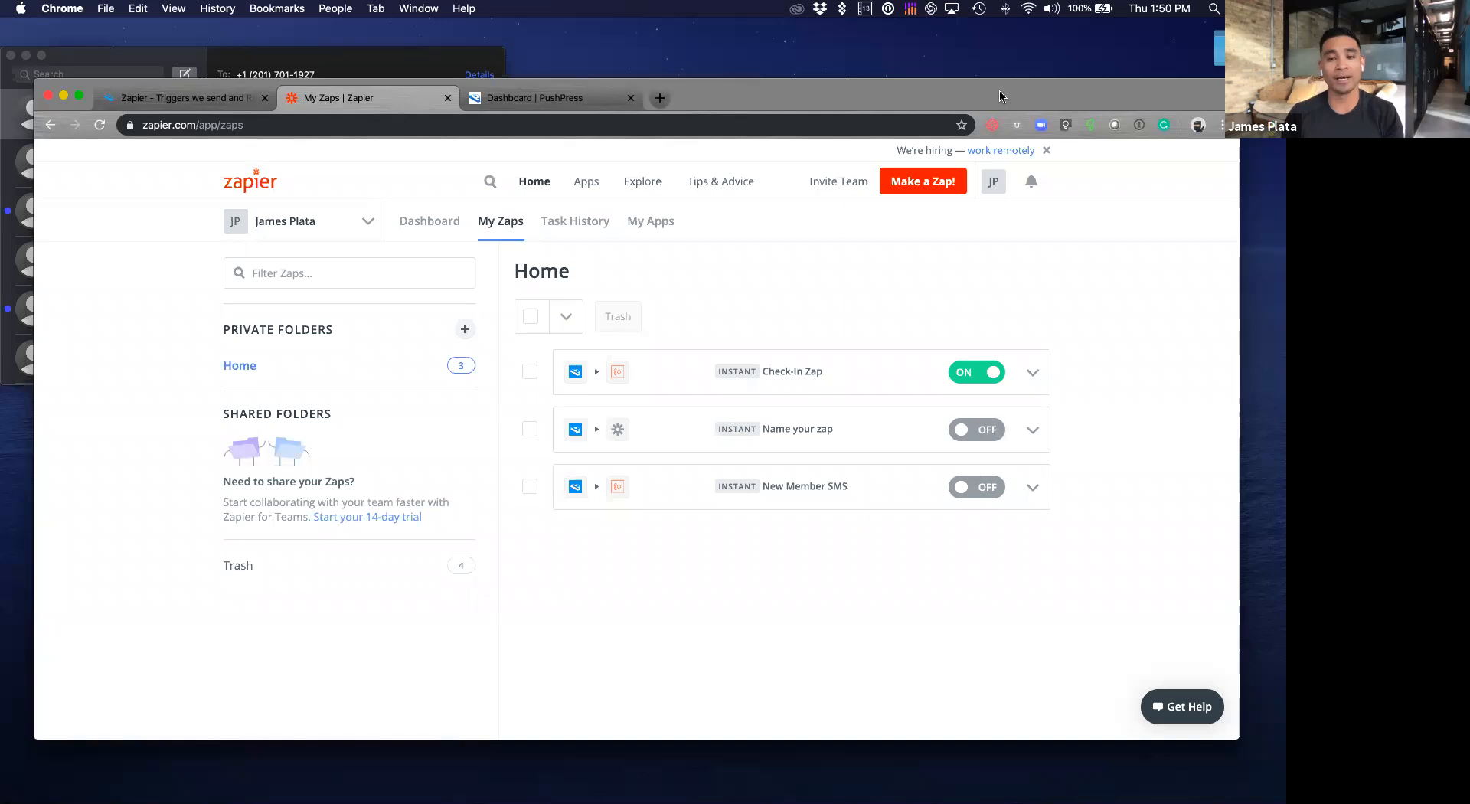
{"action": "left_click", "coordinate": [893, 41]}
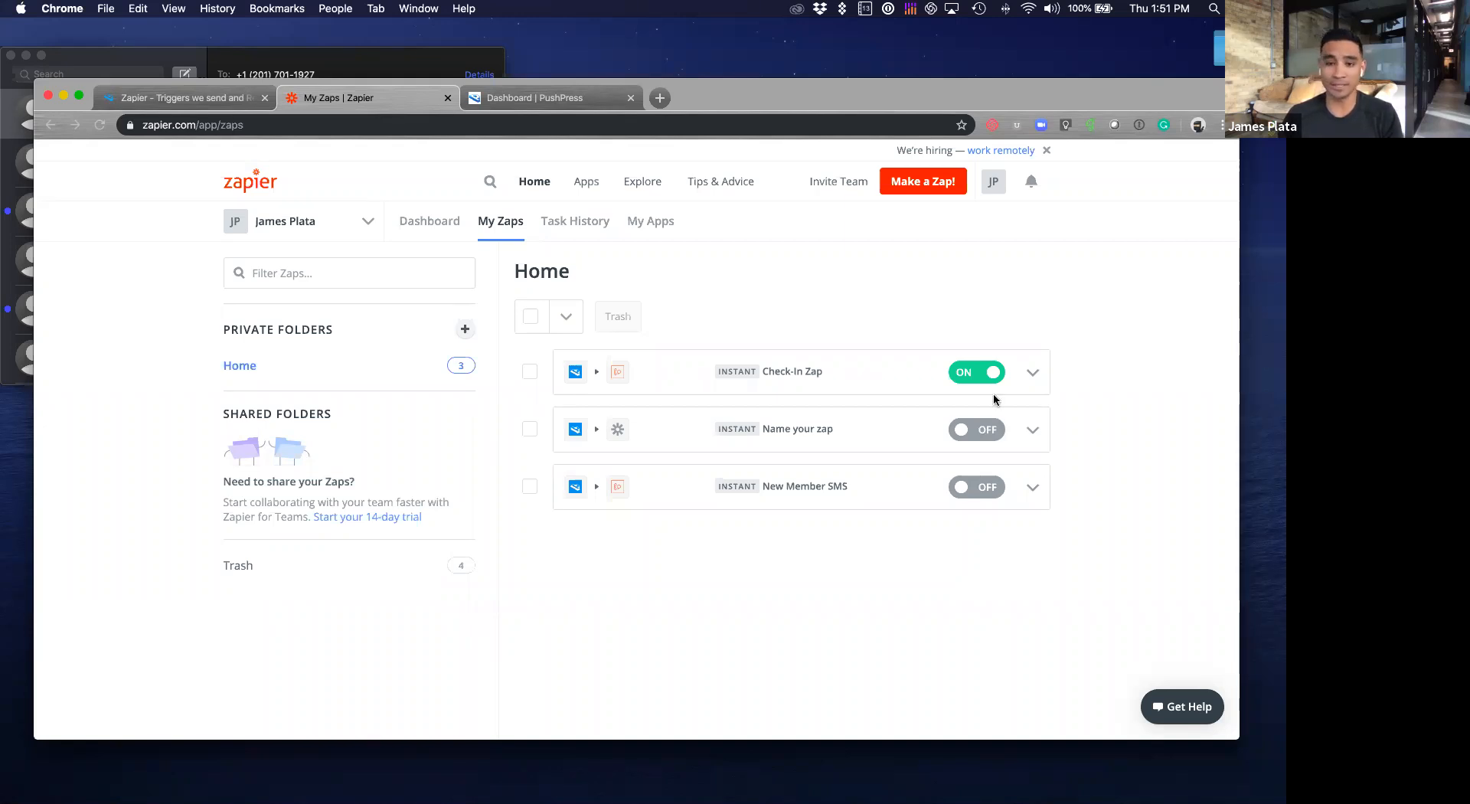
{"action": "left_click_drag", "start_coordinate": [746, 102], "coordinate": [740, 113]}
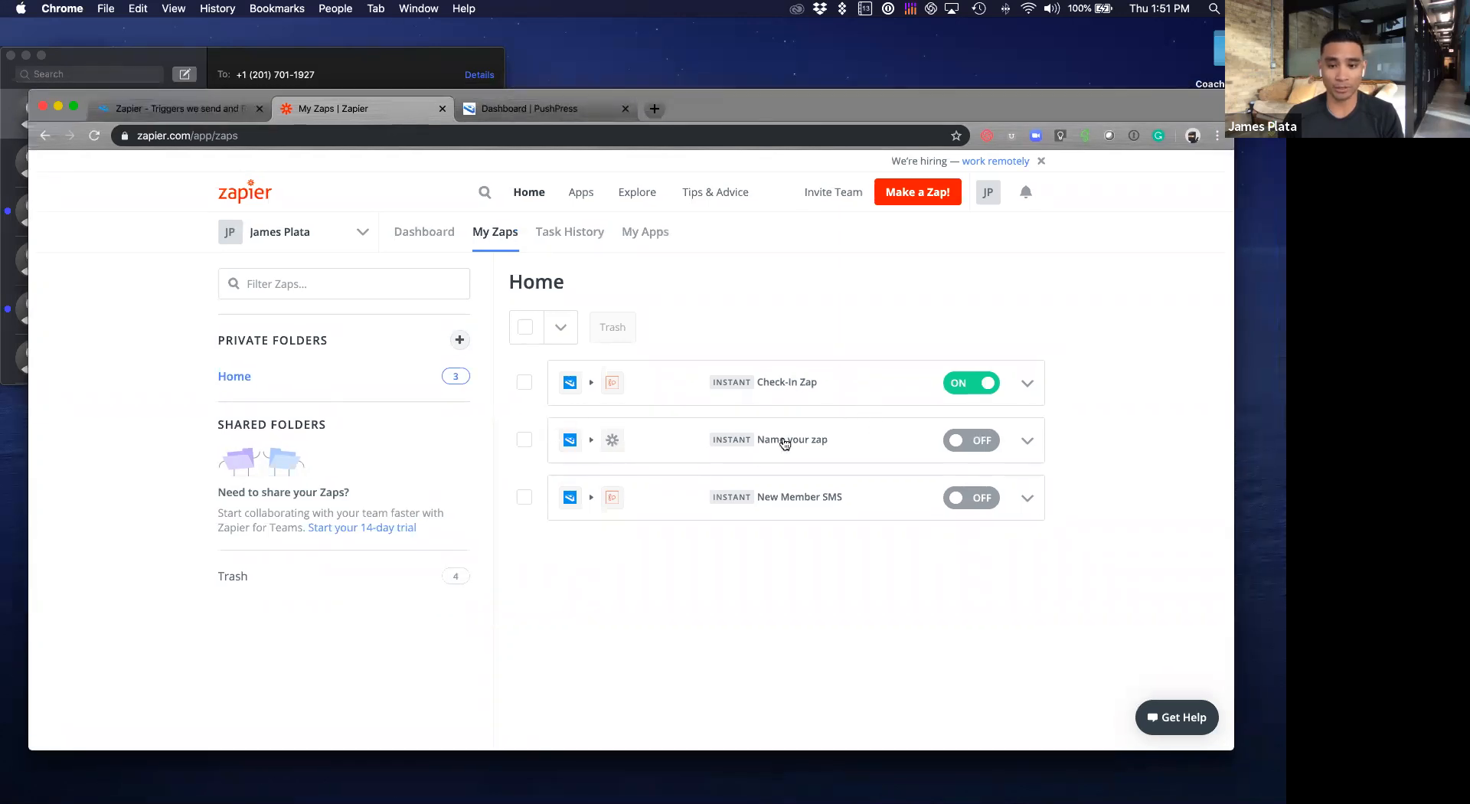
Step: Open the Check-In Zap and review the Send SMS step's app and event, account, and message settings
{"action": "left_click", "coordinate": [794, 383]}
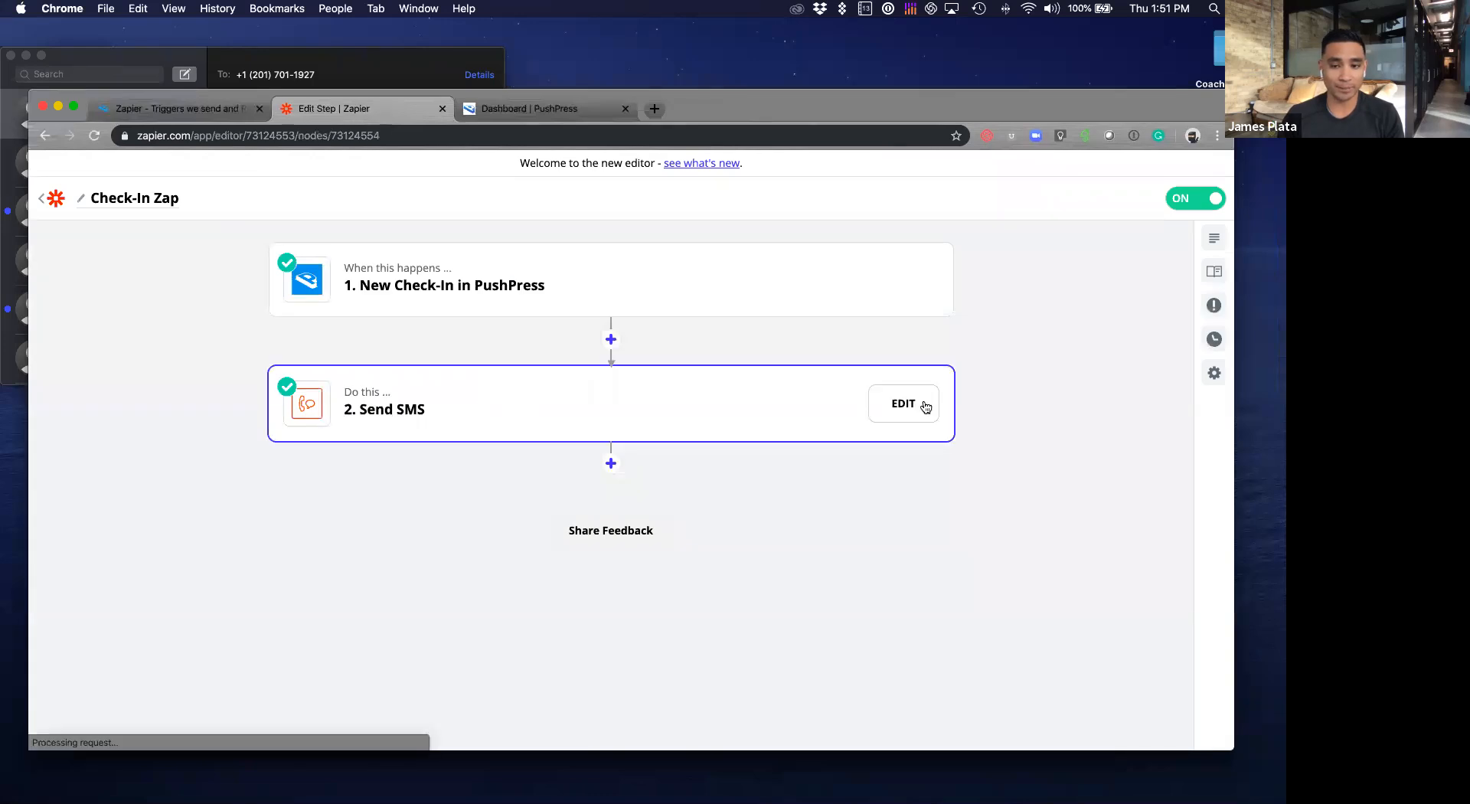
{"action": "left_click", "coordinate": [922, 408]}
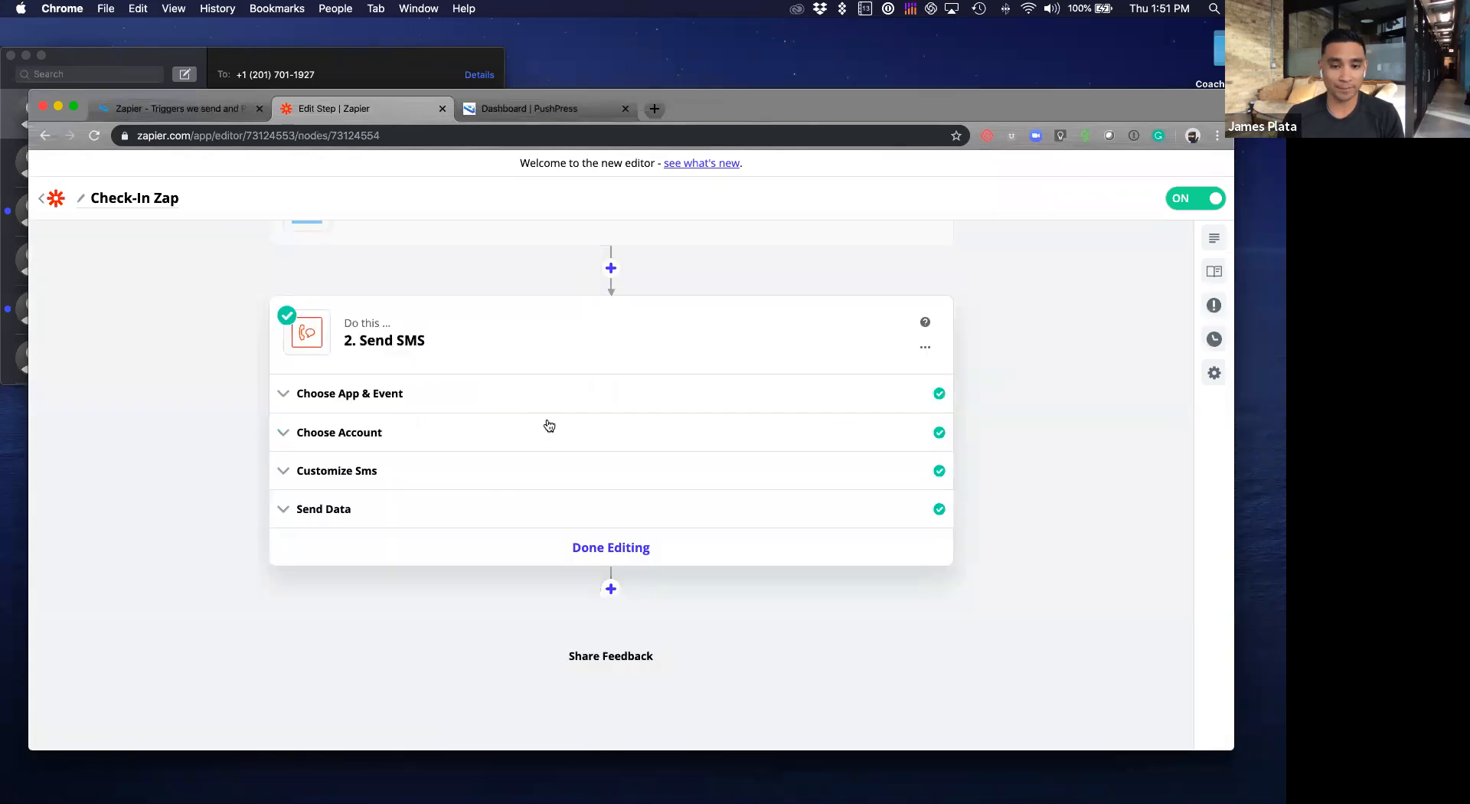
{"action": "left_click", "coordinate": [285, 392]}
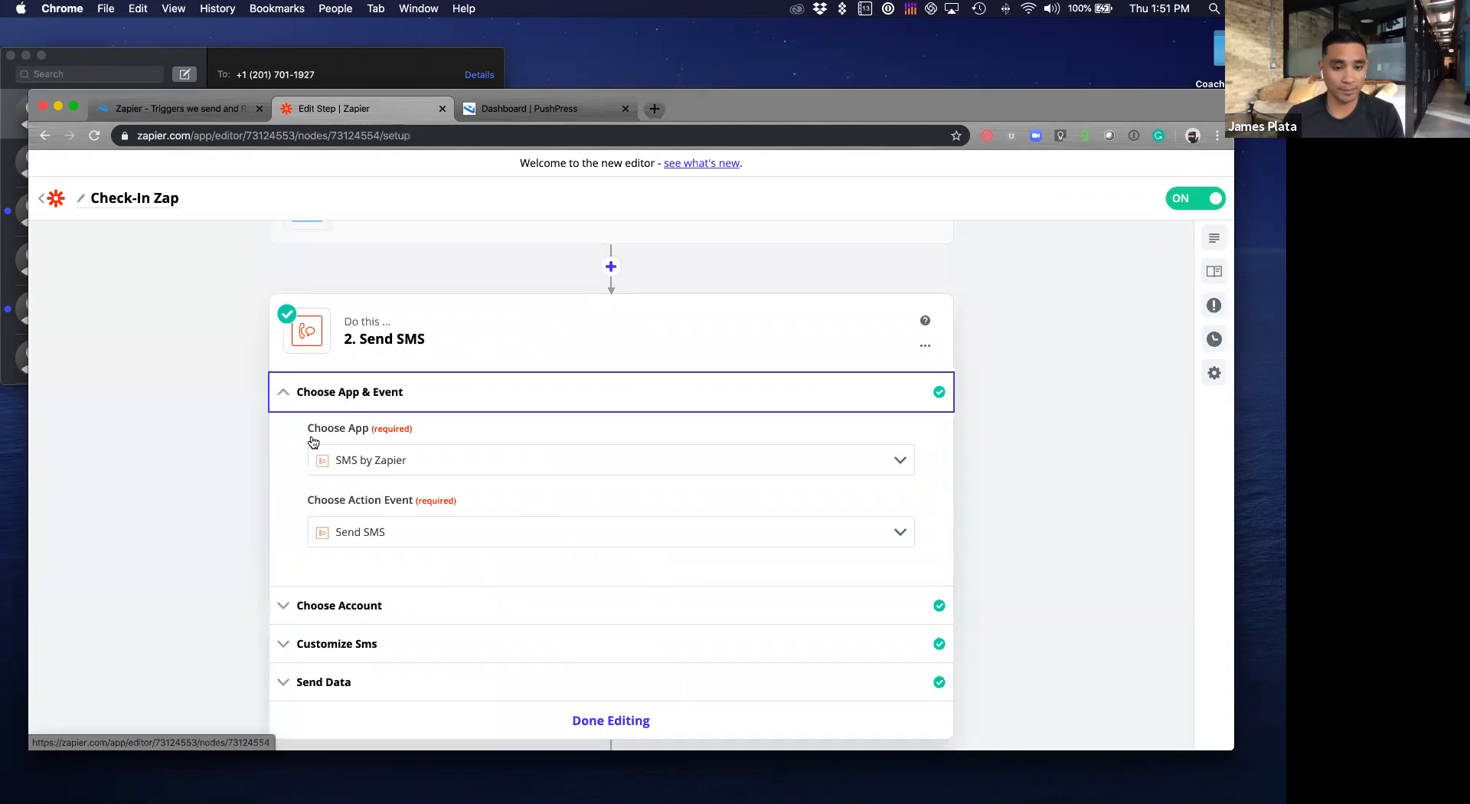
{"action": "left_click", "coordinate": [279, 431]}
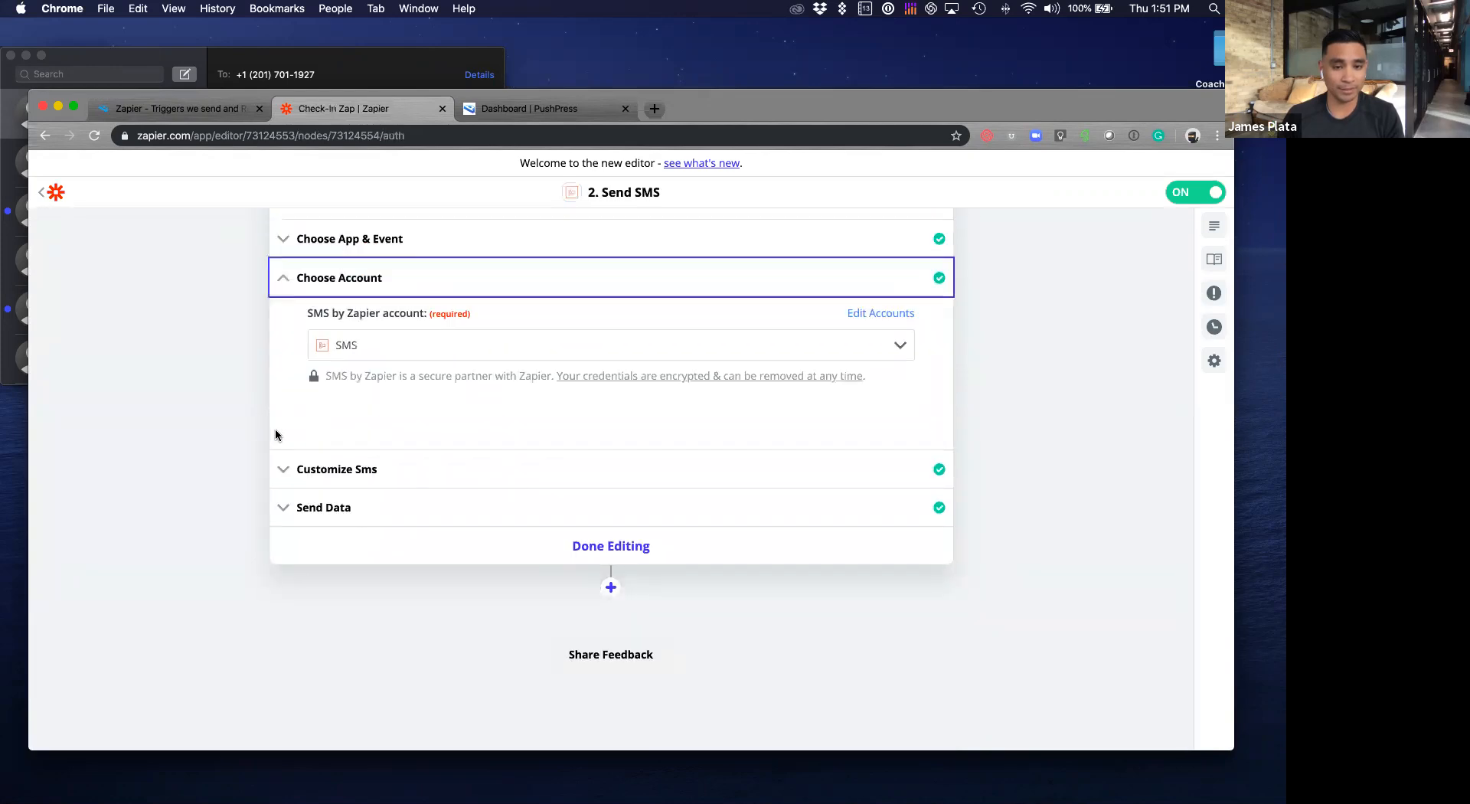
{"action": "left_click", "coordinate": [549, 337]}
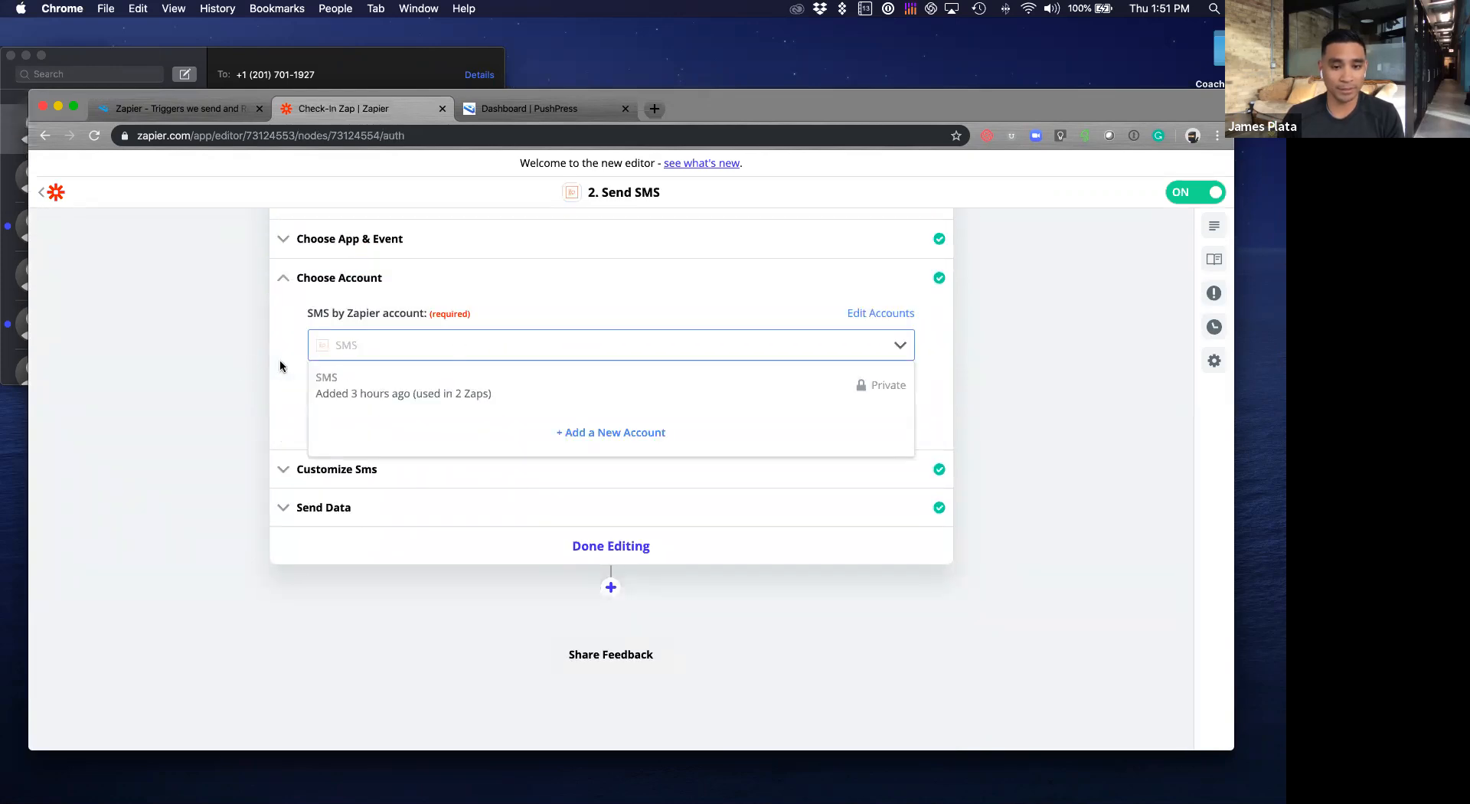
{"action": "left_click", "coordinate": [293, 474]}
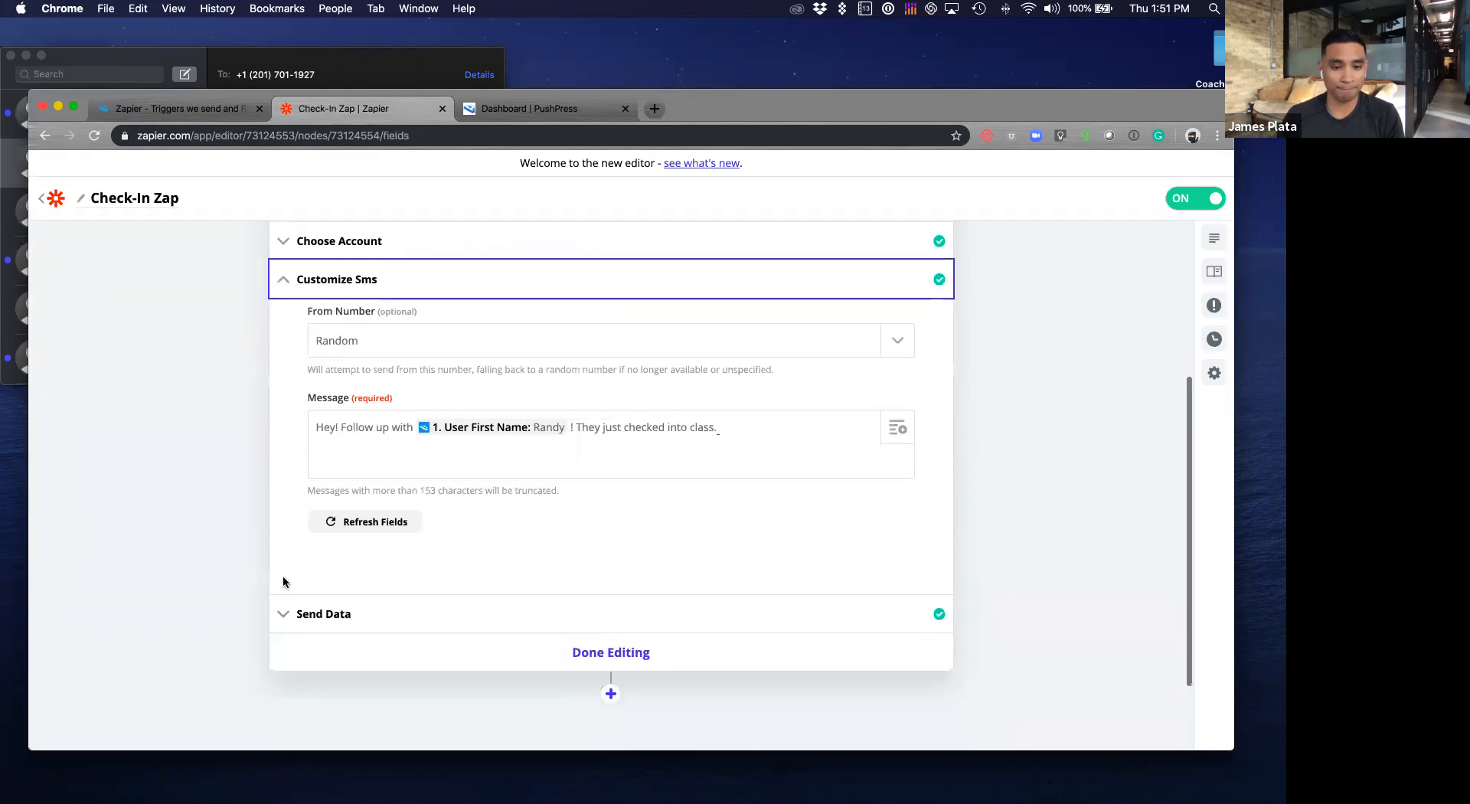
{"action": "scroll", "coordinate": [319, 600], "scroll_direction": "up", "scroll_amount": 3}
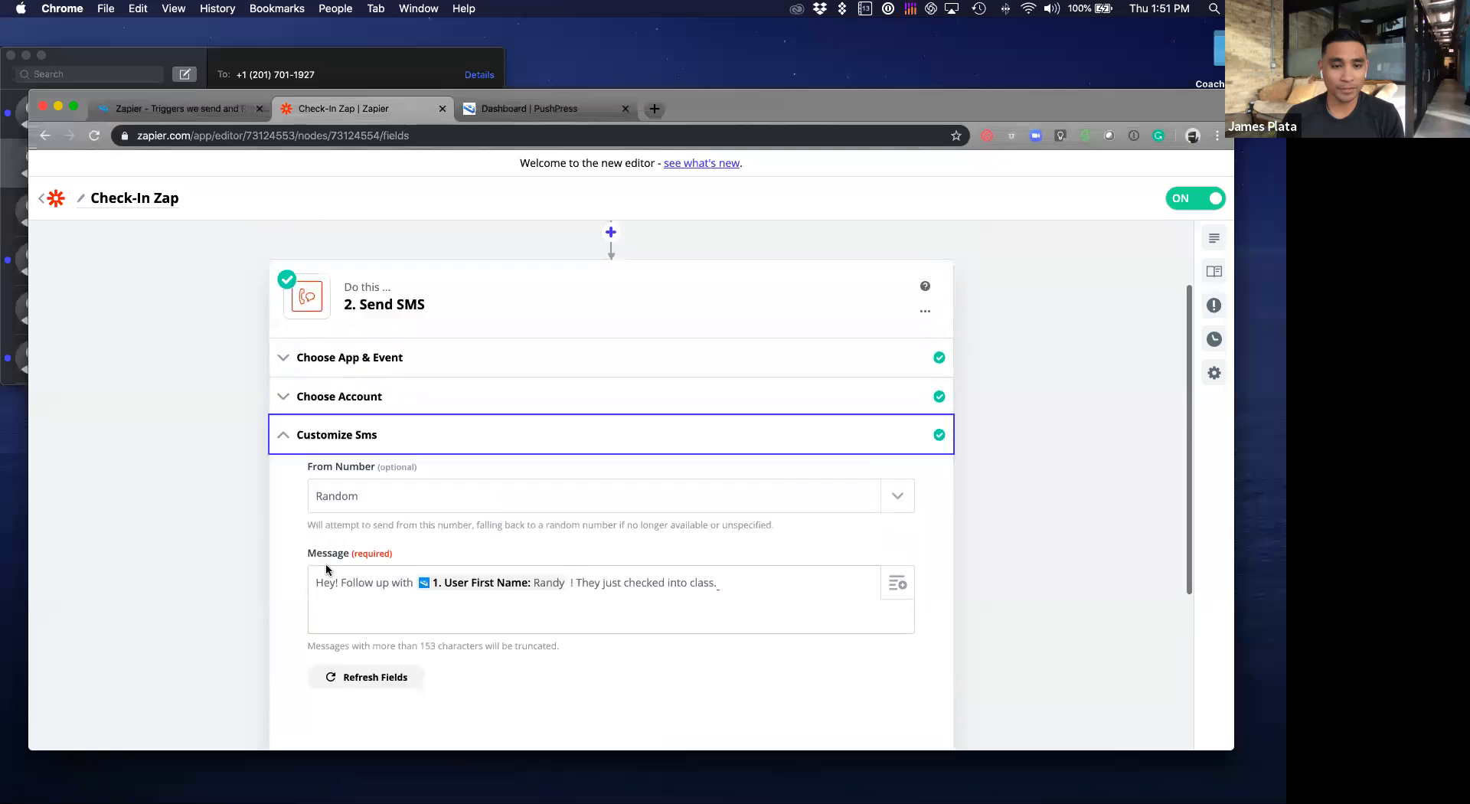
Step: Insert an SMS by Zapier action with the Send SMS event between the check-in trigger and the existing SMS step
{"action": "left_click", "coordinate": [611, 235]}
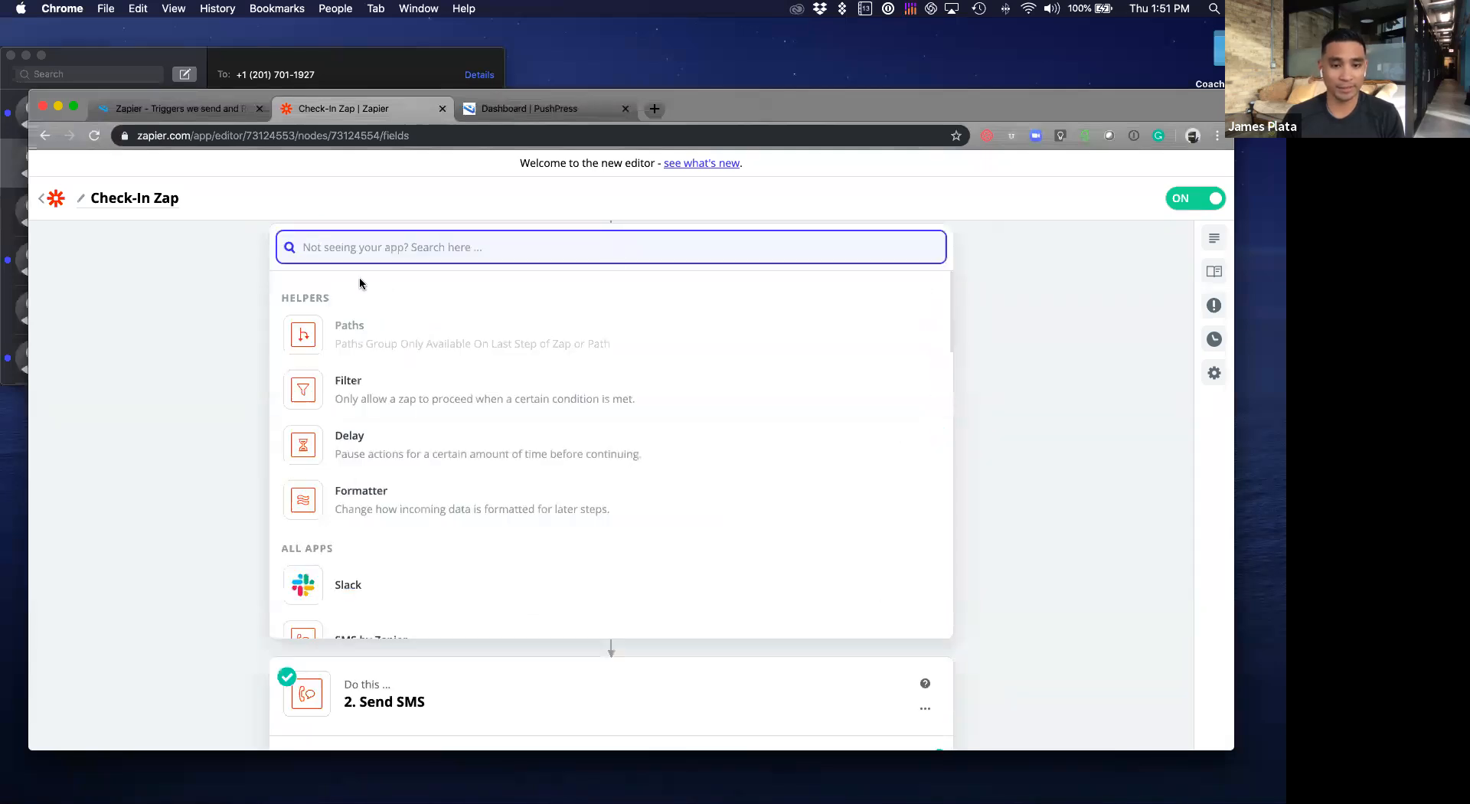
{"action": "scroll", "coordinate": [395, 561], "scroll_direction": "down", "scroll_amount": 2}
{"action": "left_click", "coordinate": [398, 557]}
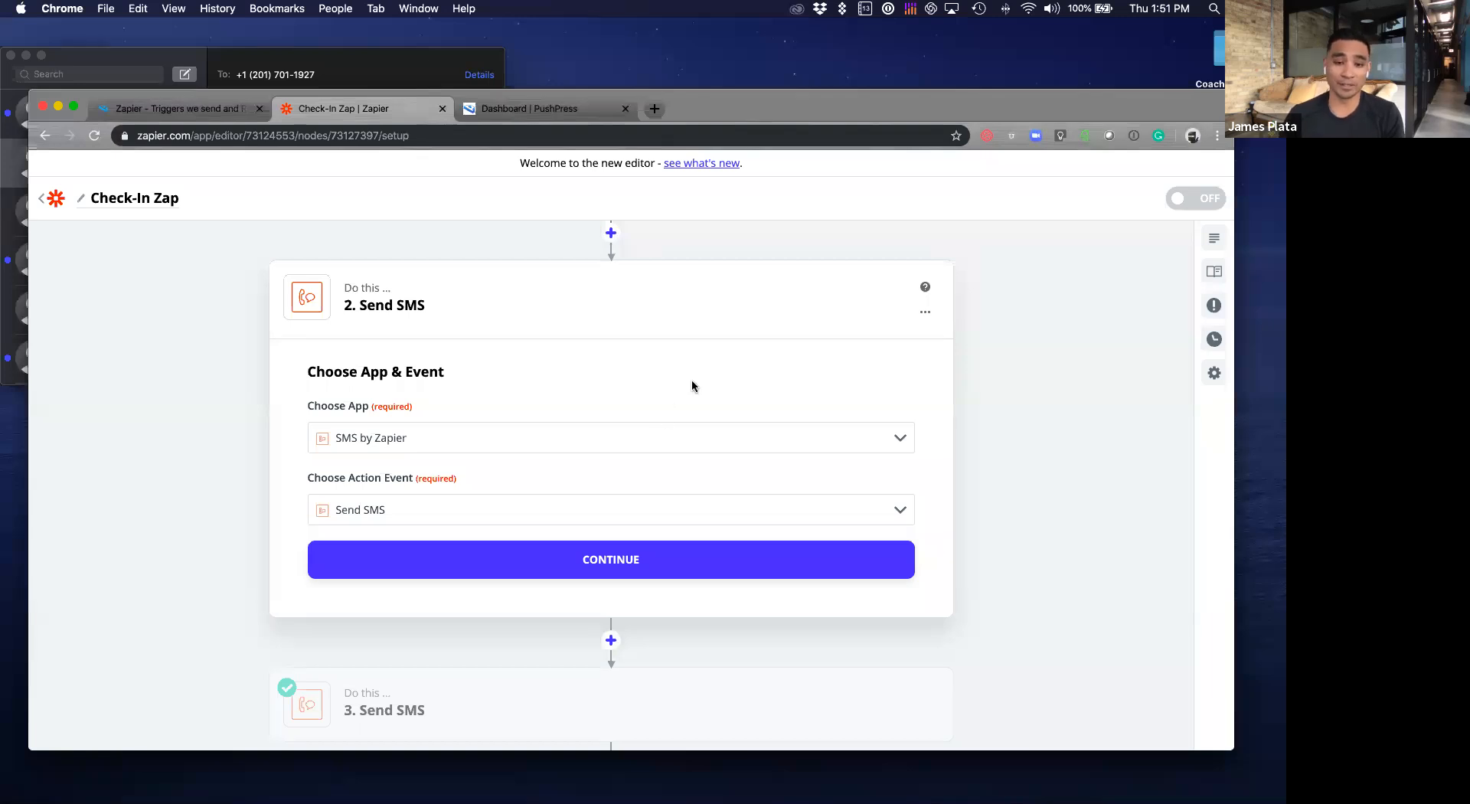
{"action": "scroll", "coordinate": [682, 360], "scroll_direction": "up", "scroll_amount": 2}
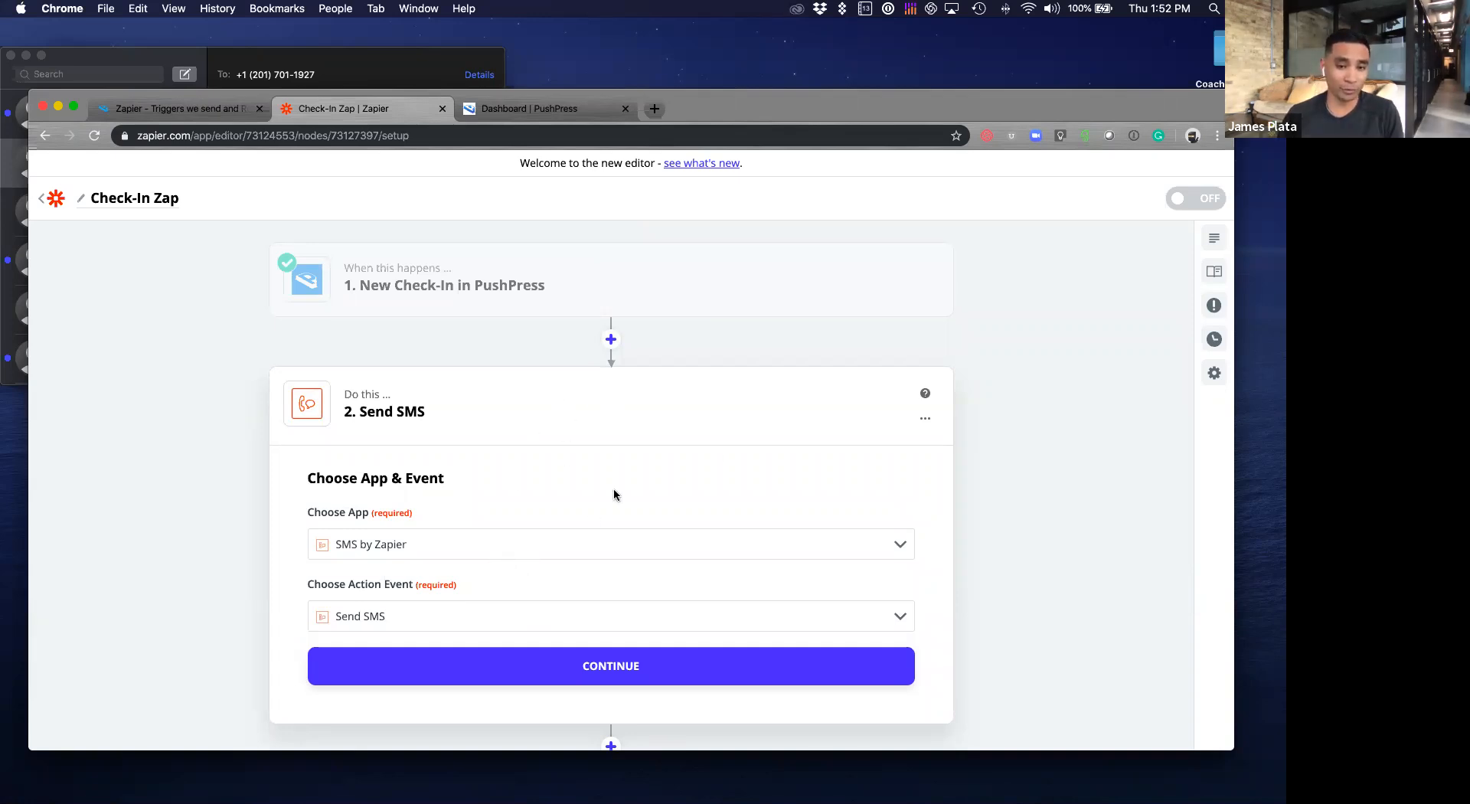
Step: Check the account options of the final Send SMS step, open the form for connecting a new SMS account, and close it without connecting
{"action": "scroll", "coordinate": [600, 518], "scroll_direction": "down", "scroll_amount": 5}
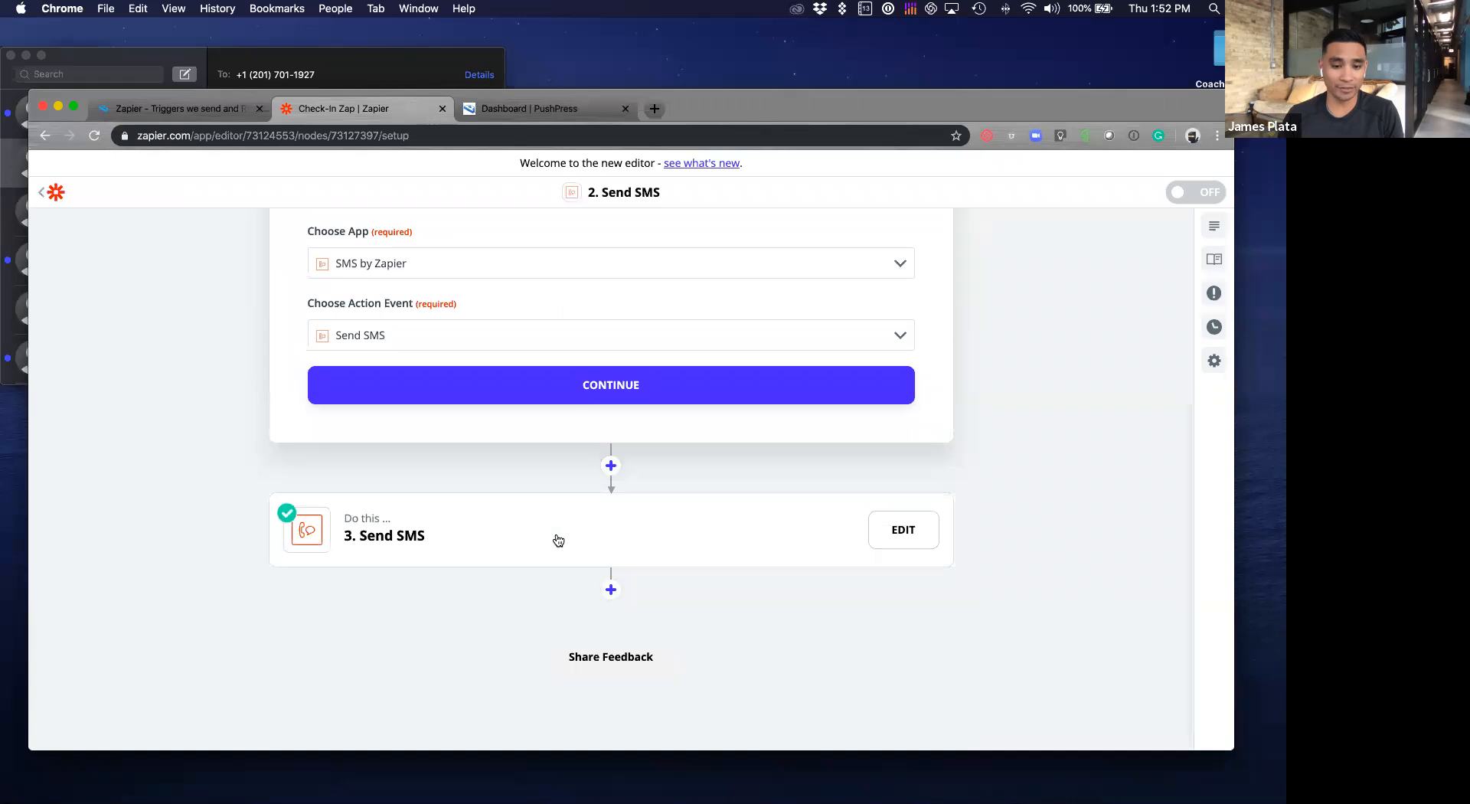
{"action": "left_click", "coordinate": [600, 541]}
{"action": "left_click", "coordinate": [392, 447]}
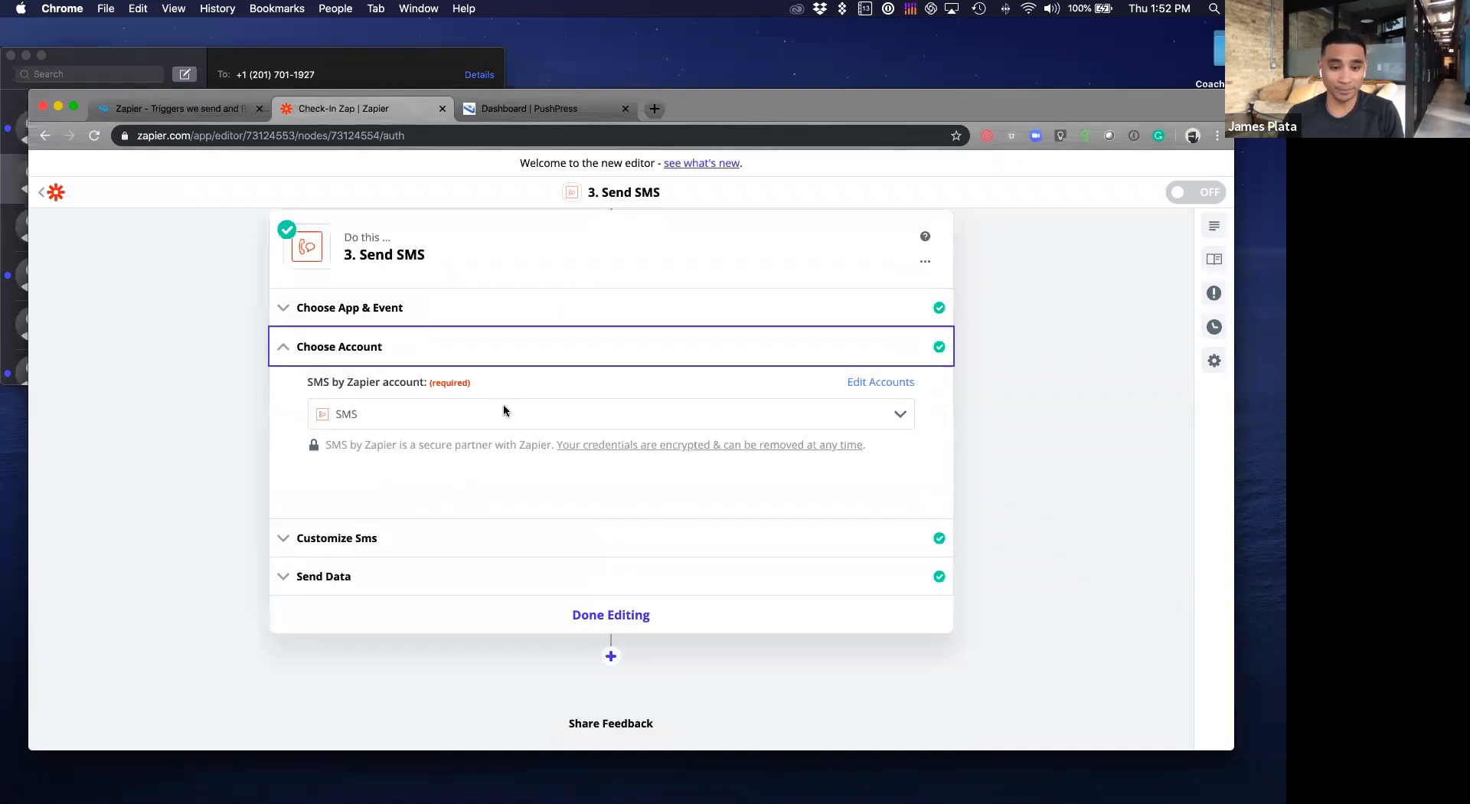
{"action": "left_click", "coordinate": [504, 411]}
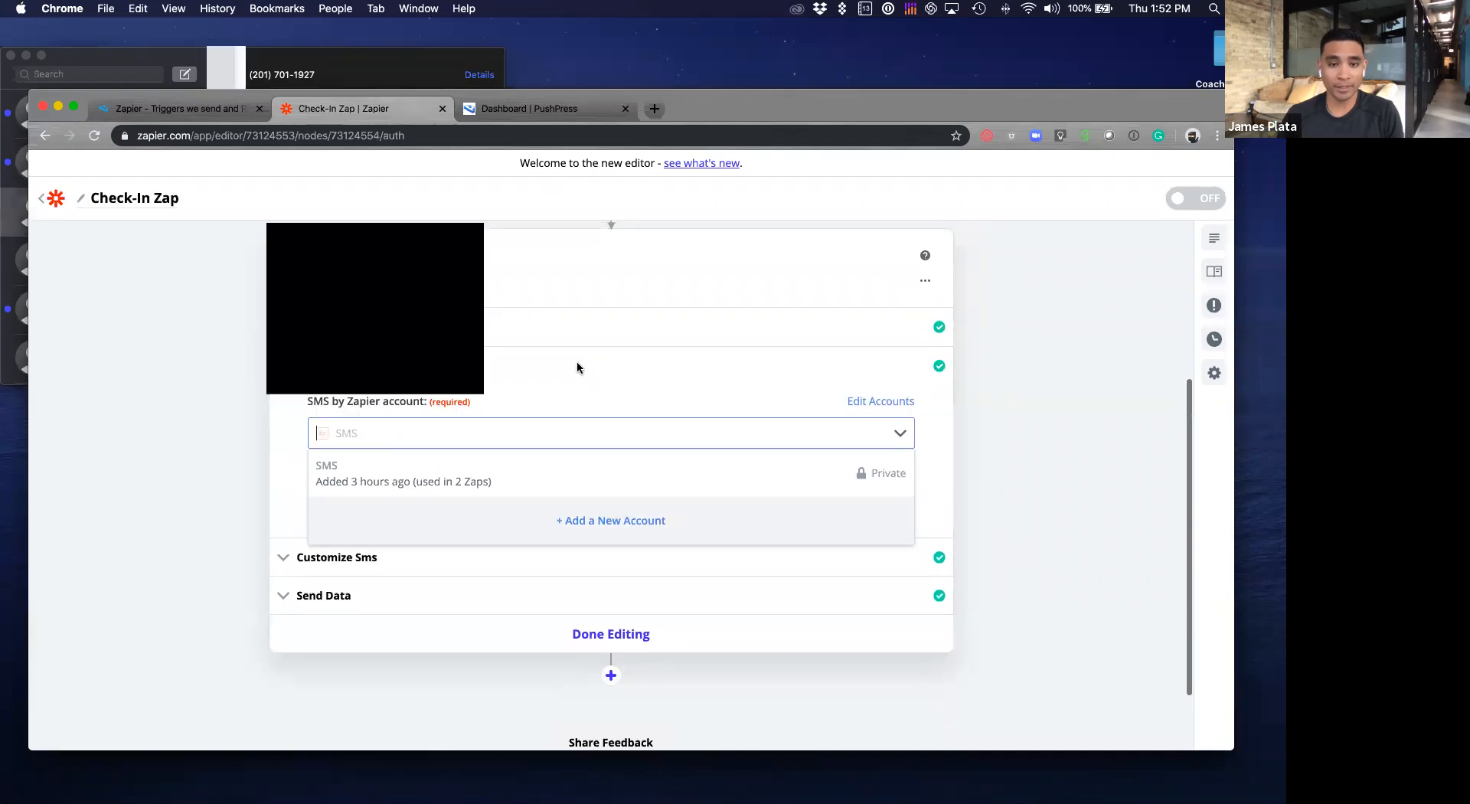
{"action": "left_click", "coordinate": [610, 521]}
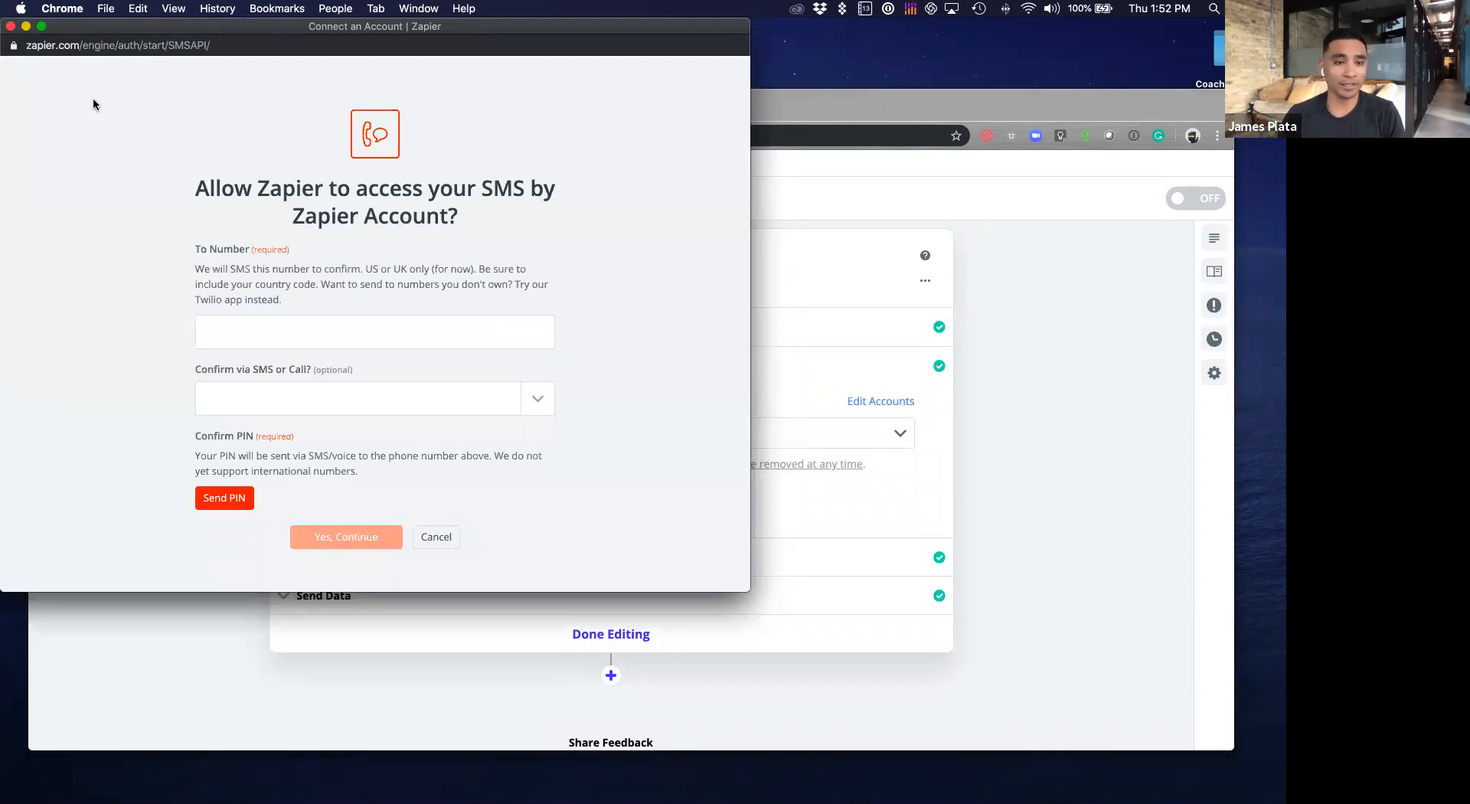
{"action": "left_click", "coordinate": [9, 27]}
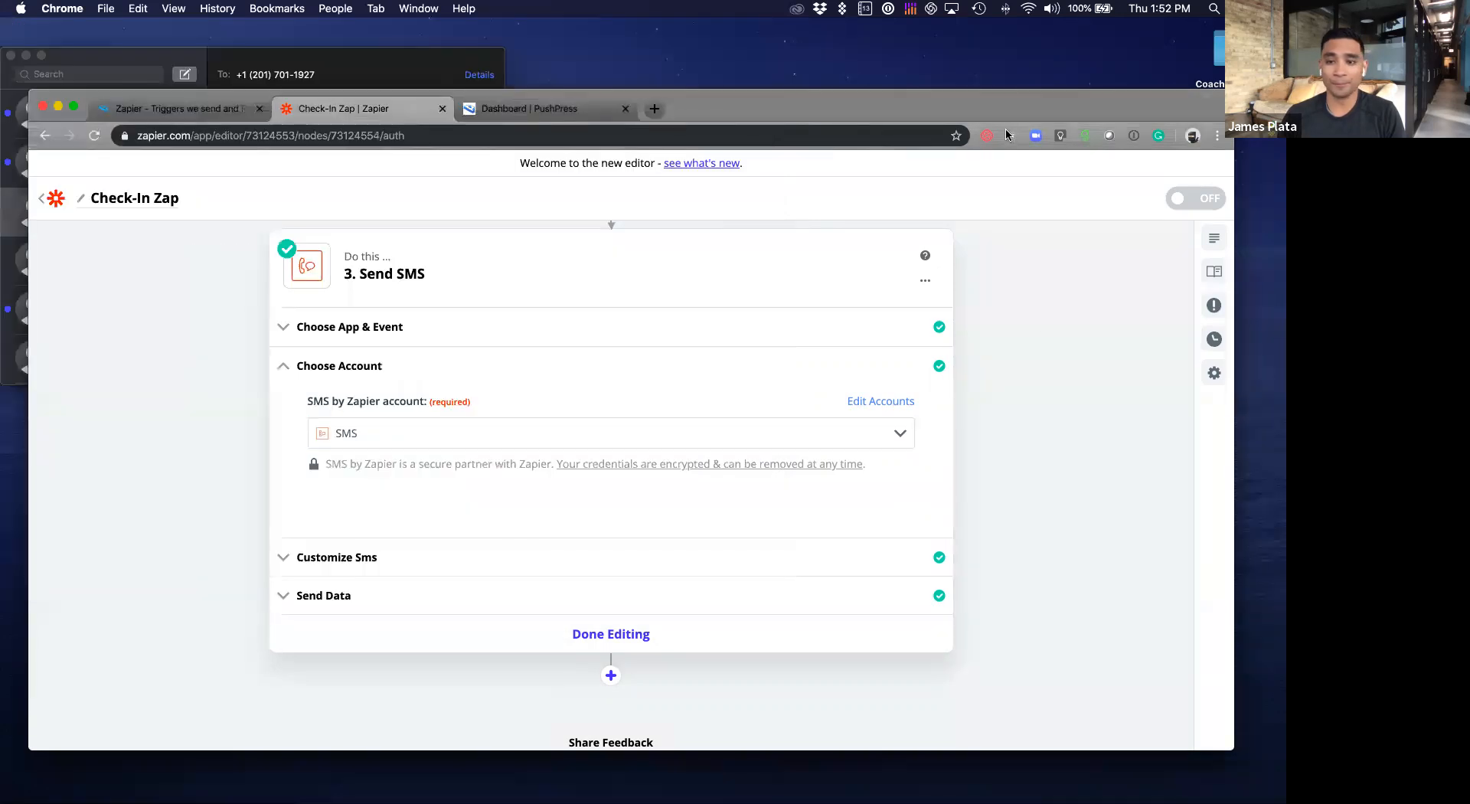
{"action": "left_click_drag", "start_coordinate": [1001, 117], "coordinate": [1035, 112]}
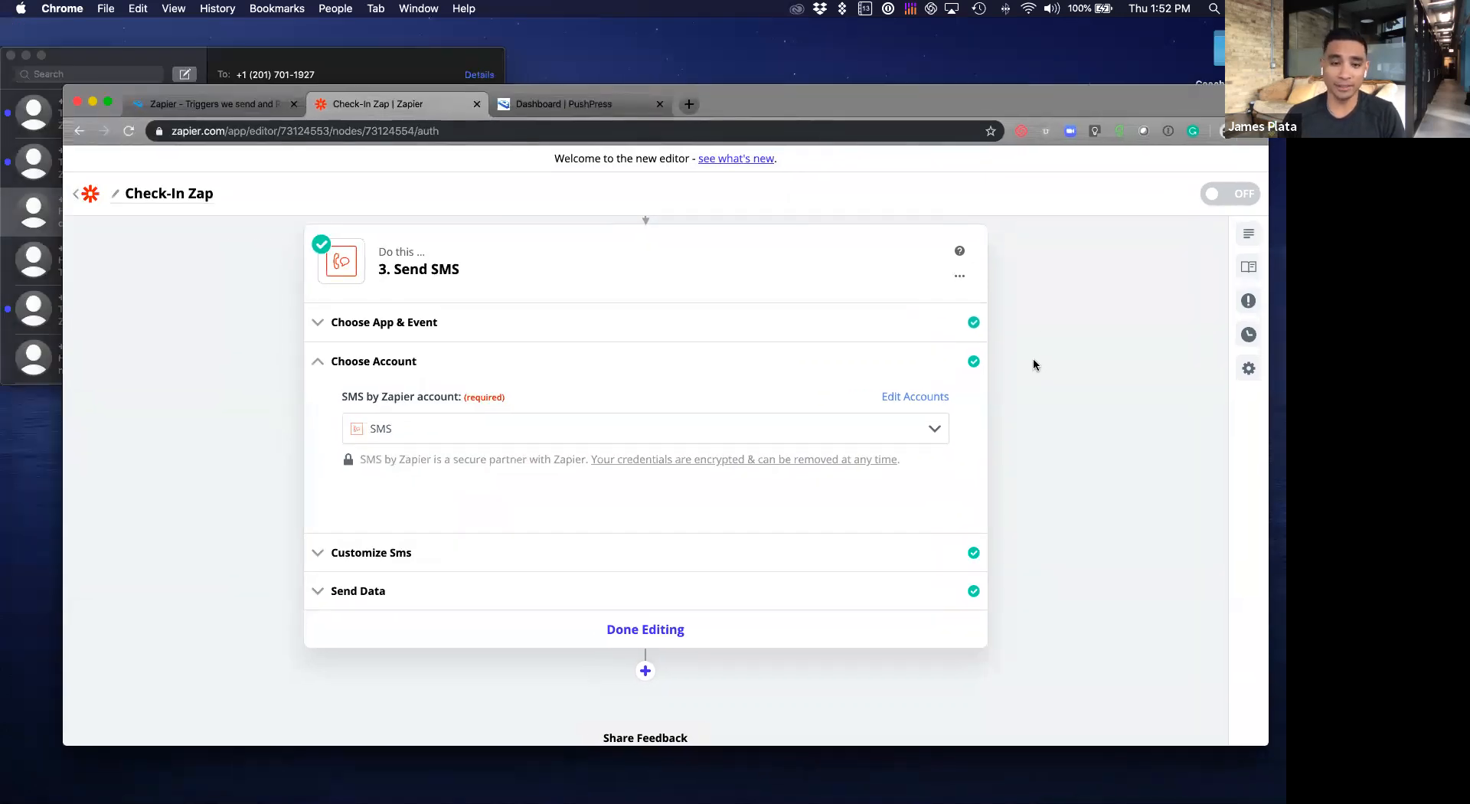
Step: Insert a Slack action with the Send Channel Message event directly after the New Check-In trigger and continue to its account settings
{"action": "scroll", "coordinate": [1032, 365], "scroll_direction": "up", "scroll_amount": 5}
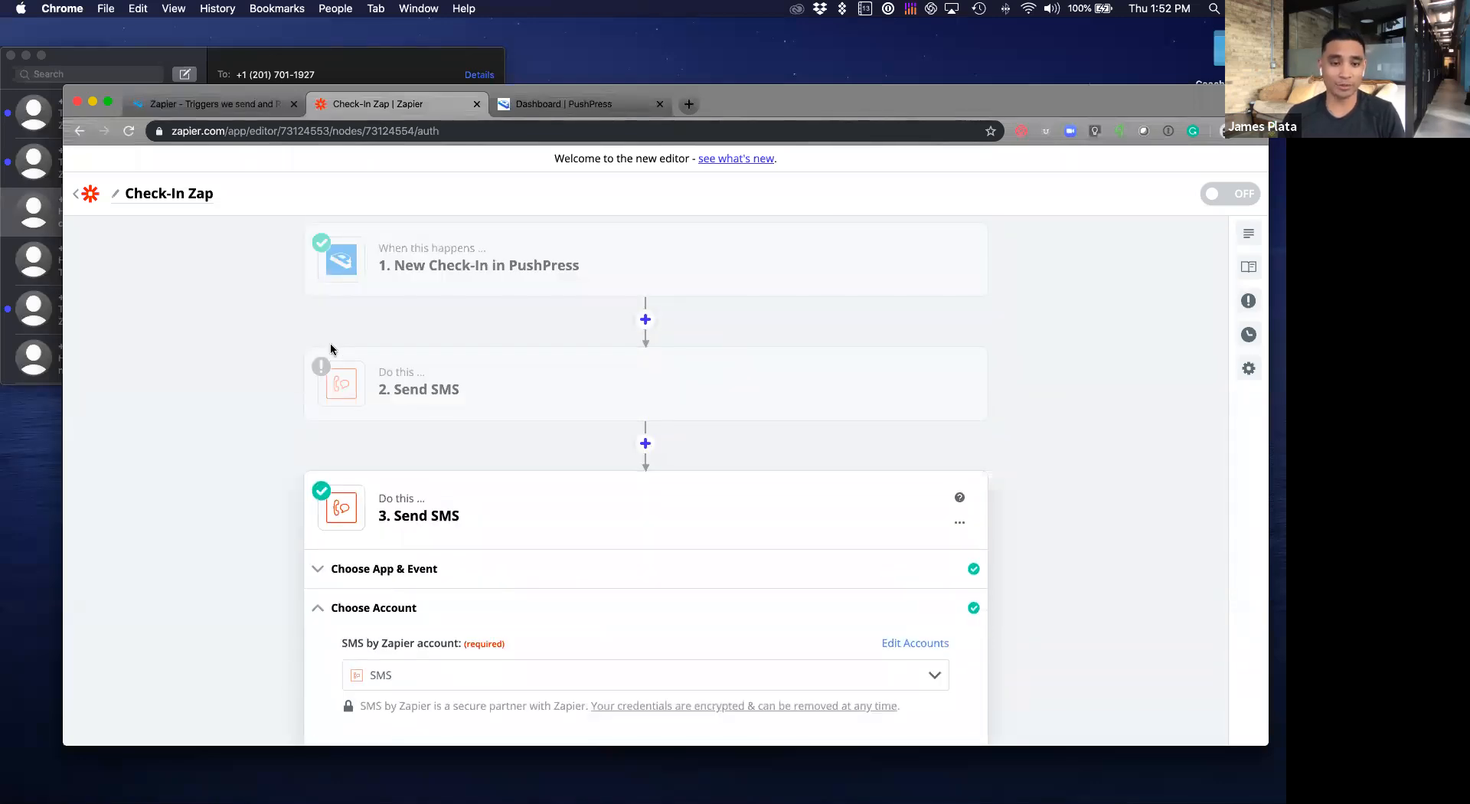
{"action": "scroll", "coordinate": [502, 320], "scroll_direction": "up", "scroll_amount": 1}
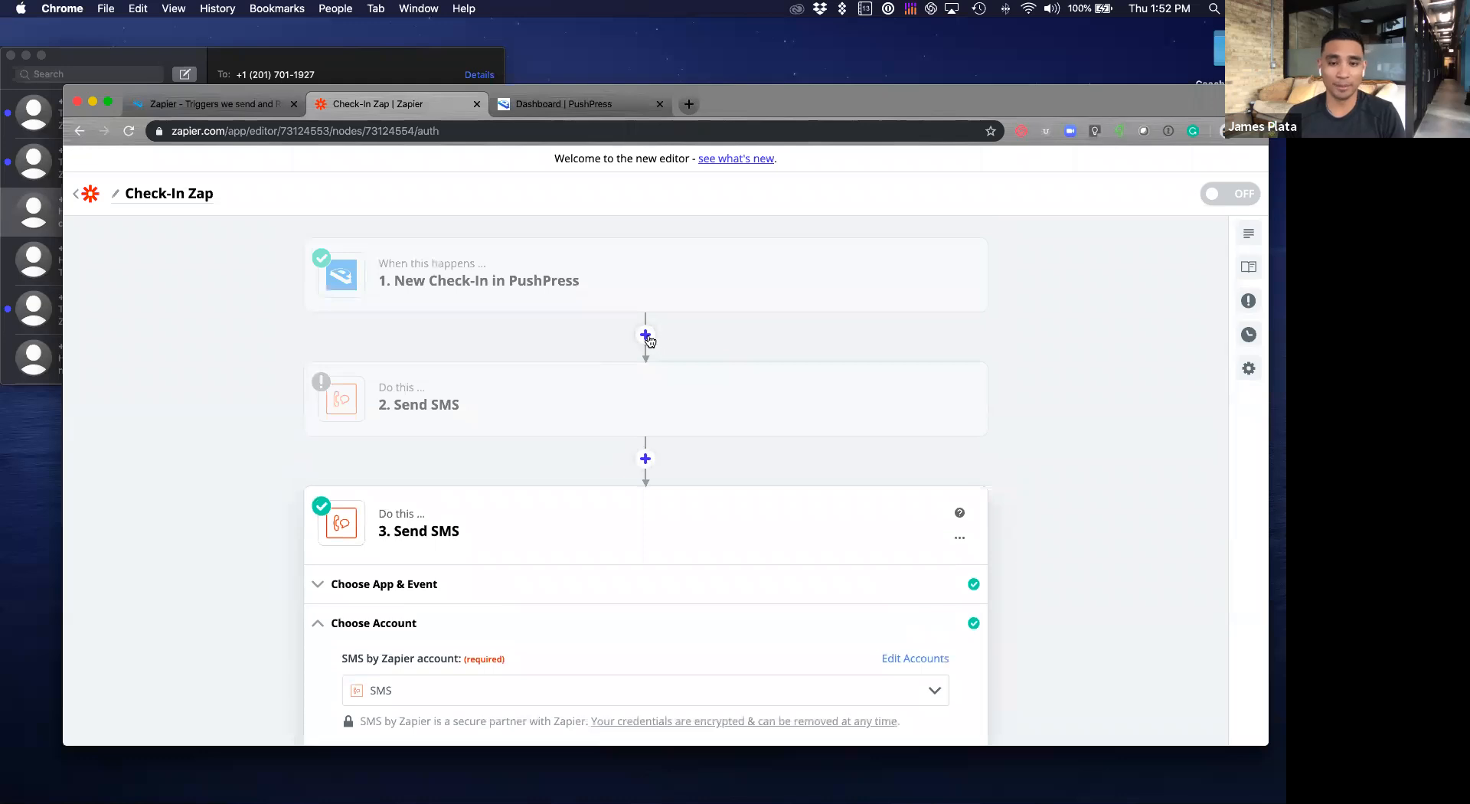
{"action": "left_click", "coordinate": [646, 336]}
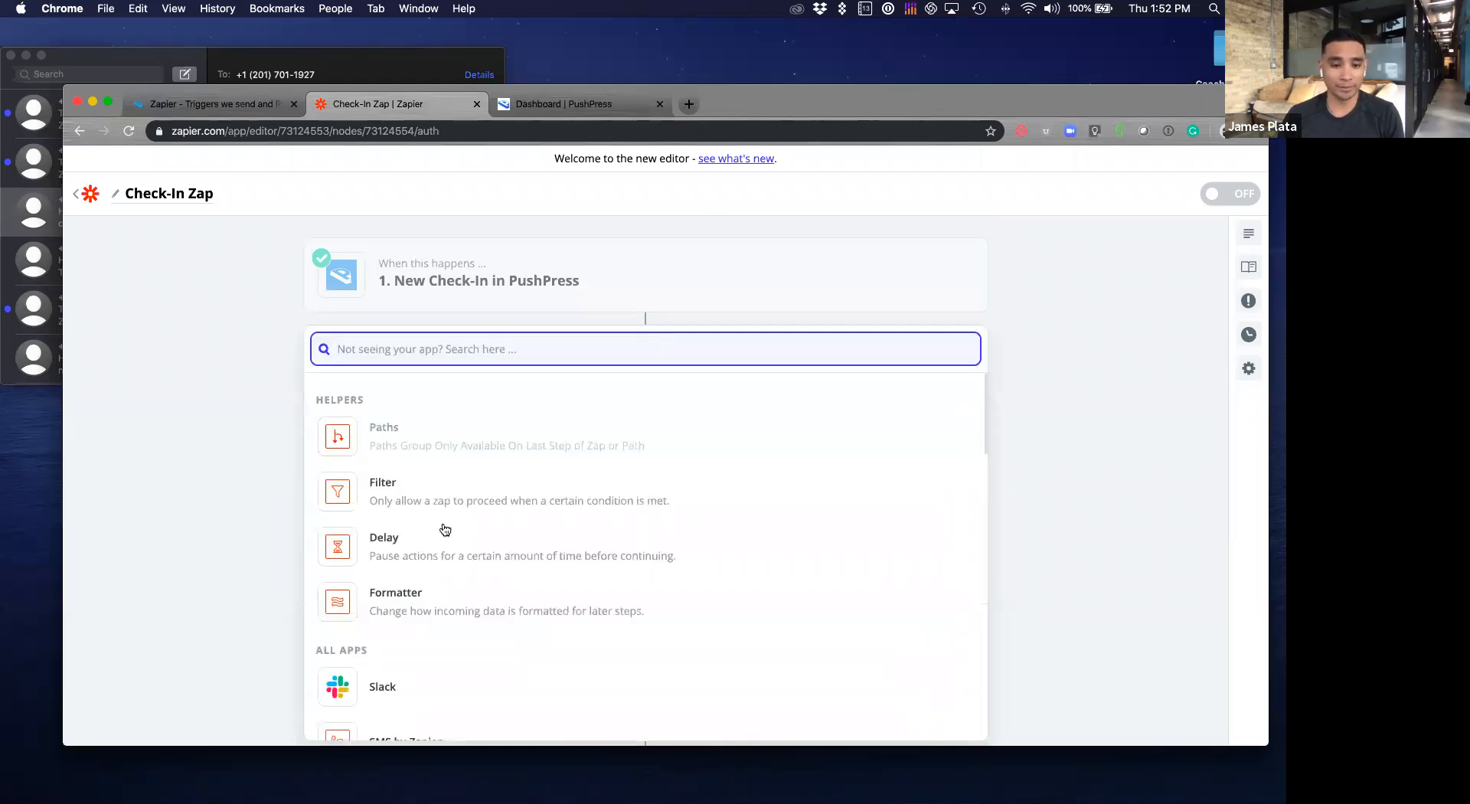
{"action": "left_click", "coordinate": [417, 674]}
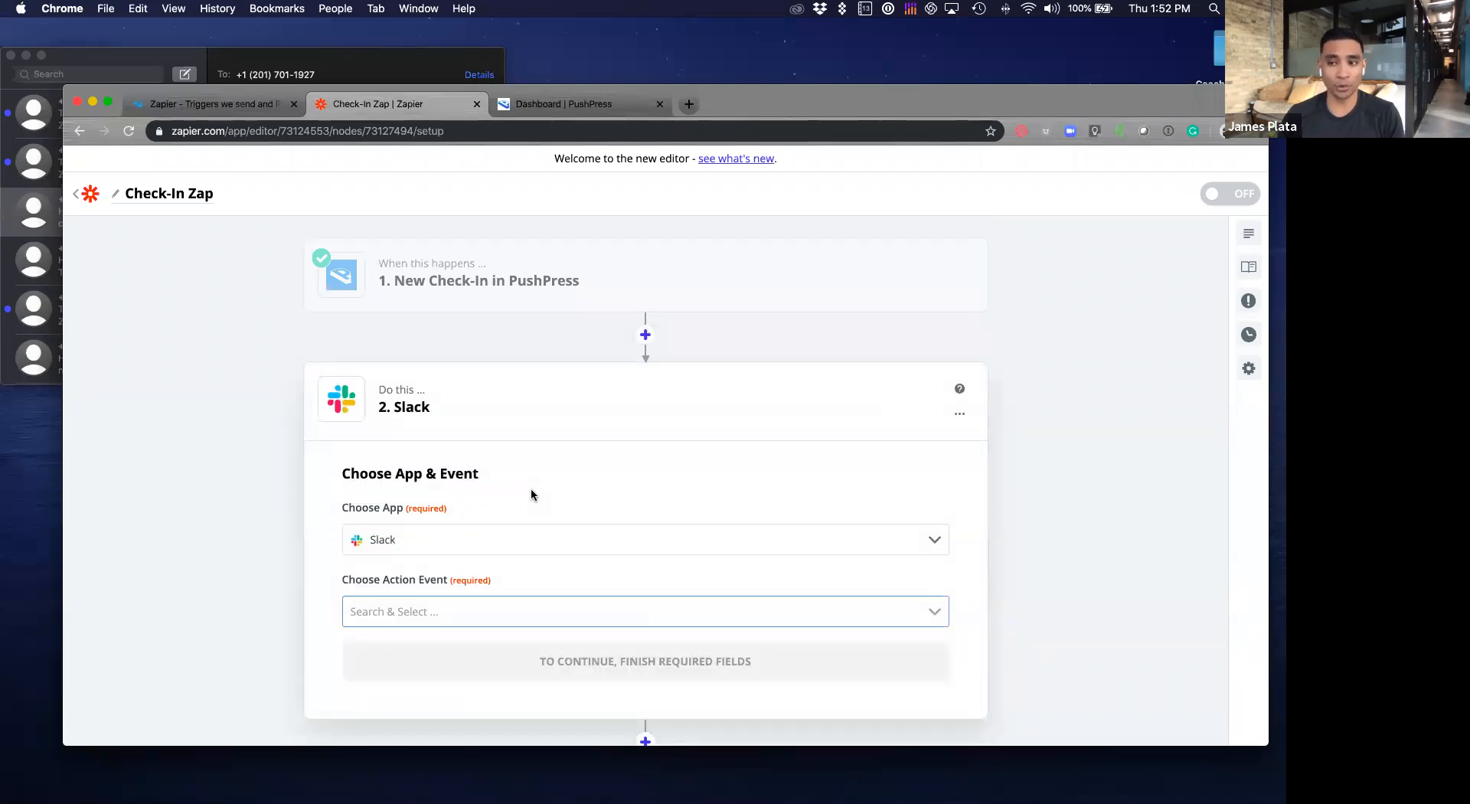
{"action": "left_click", "coordinate": [935, 612]}
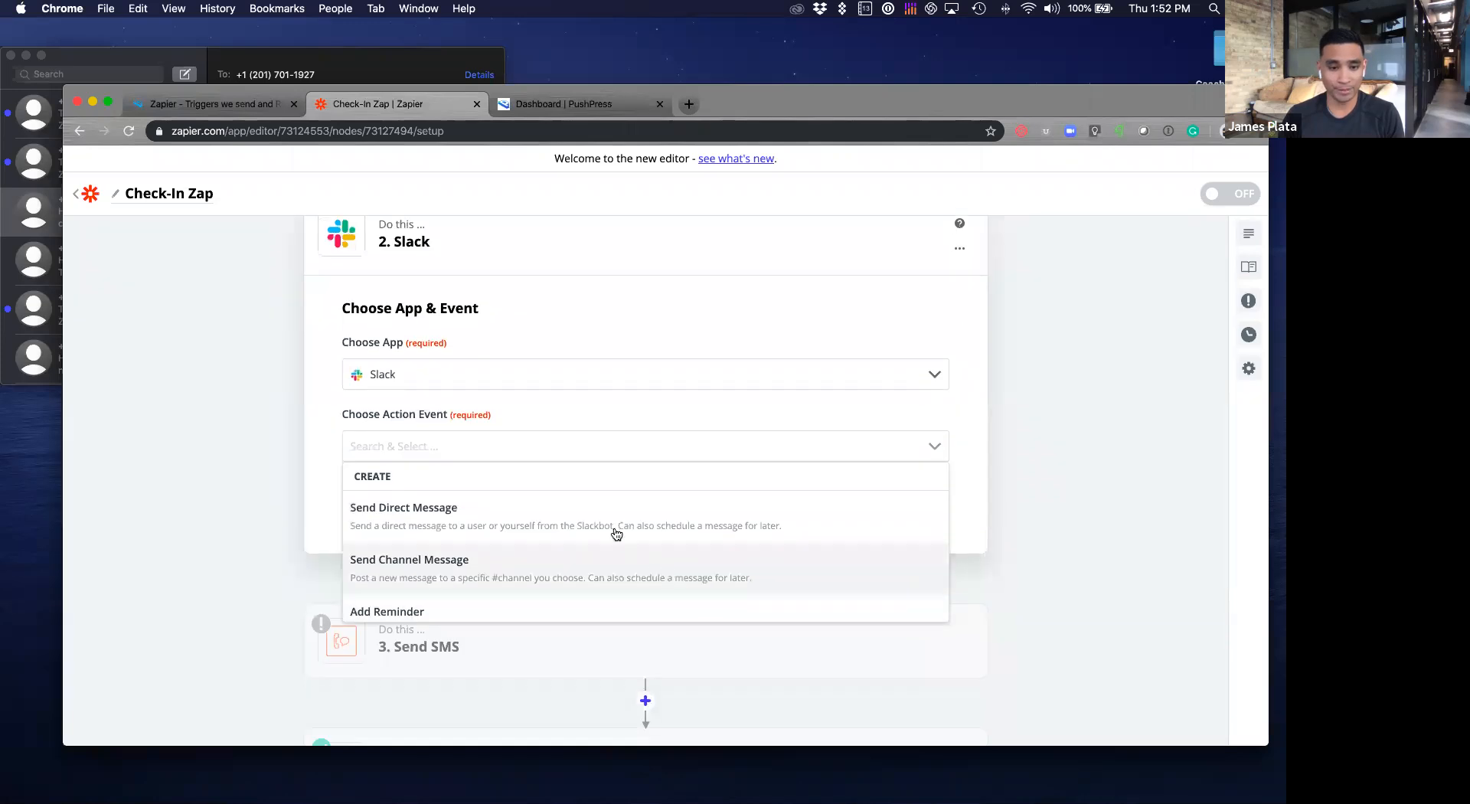
{"action": "scroll", "coordinate": [633, 526], "scroll_direction": "down", "scroll_amount": 2}
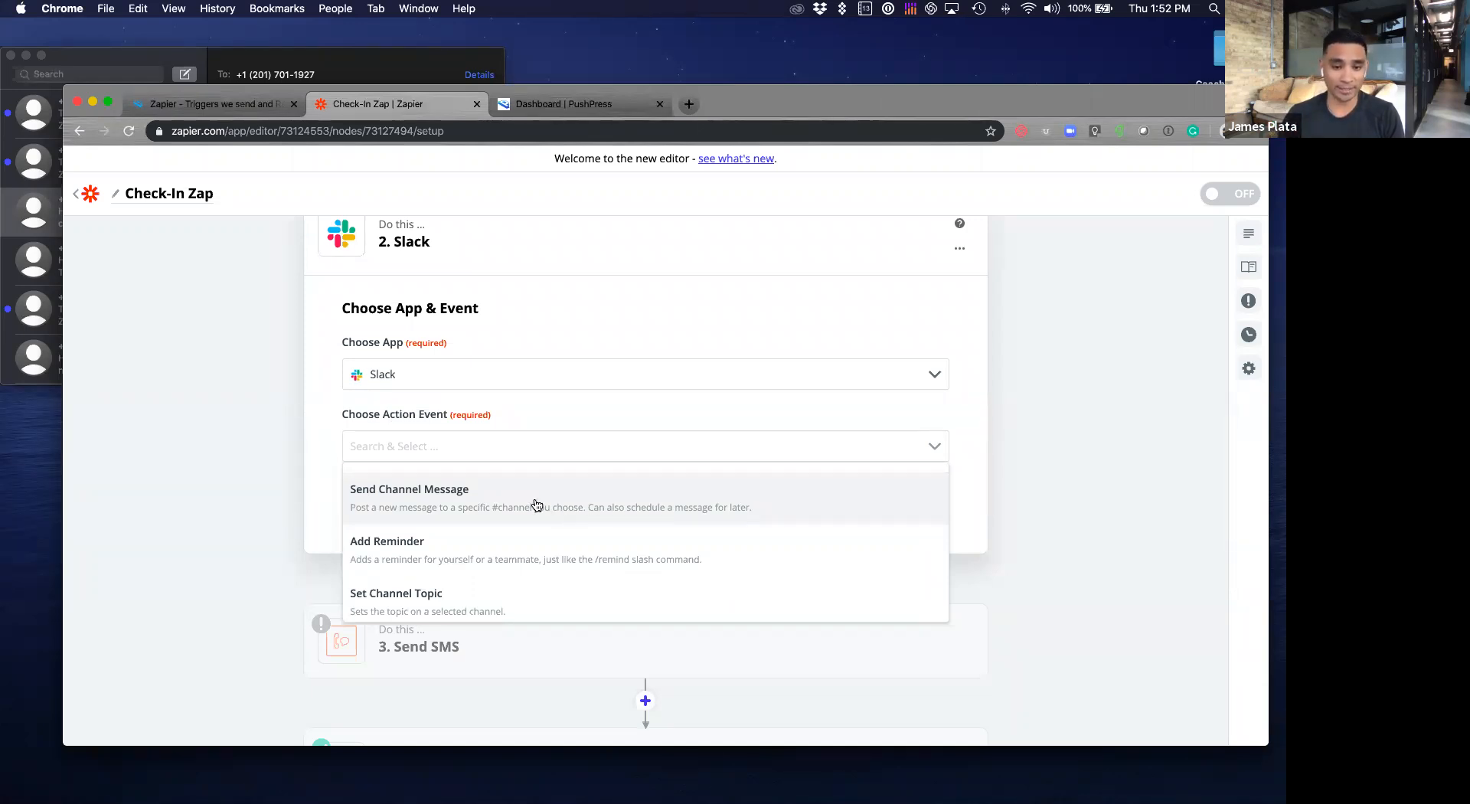
{"action": "left_click", "coordinate": [536, 506]}
{"action": "left_click", "coordinate": [622, 504]}
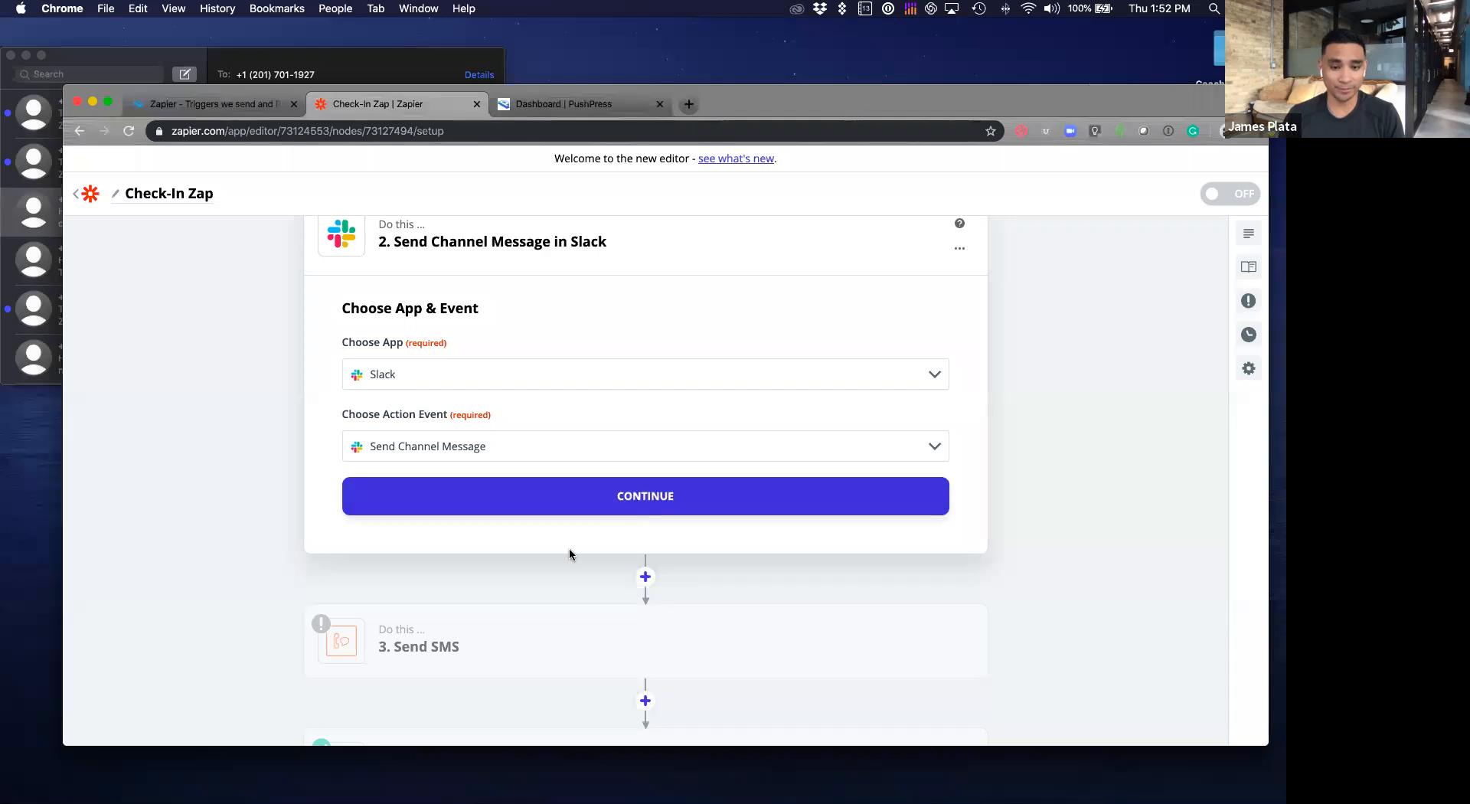
Step: Assign the Fuse Fit Slack account to the action and set the message channel to members
{"action": "left_click", "coordinate": [545, 352]}
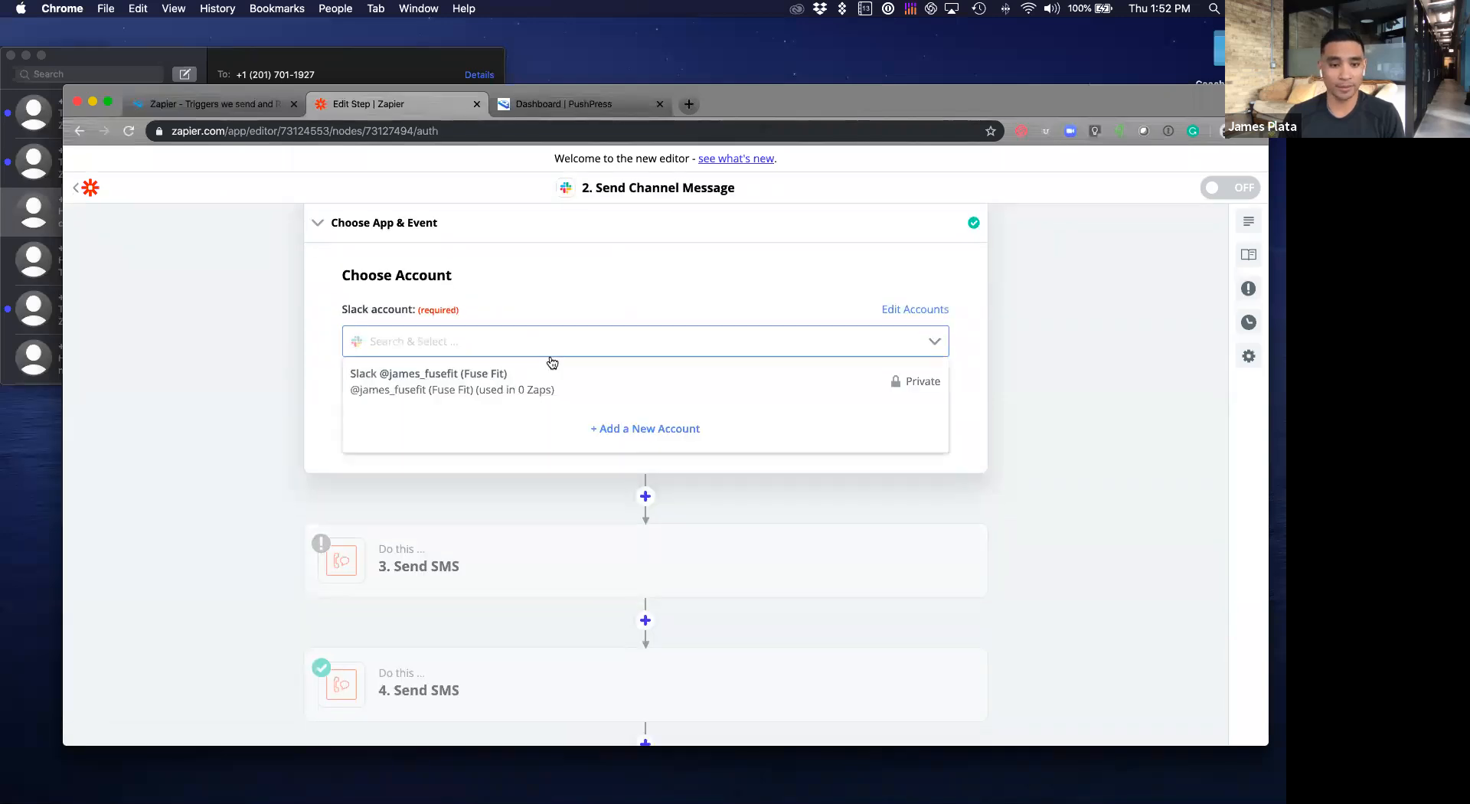
{"action": "left_click", "coordinate": [559, 391]}
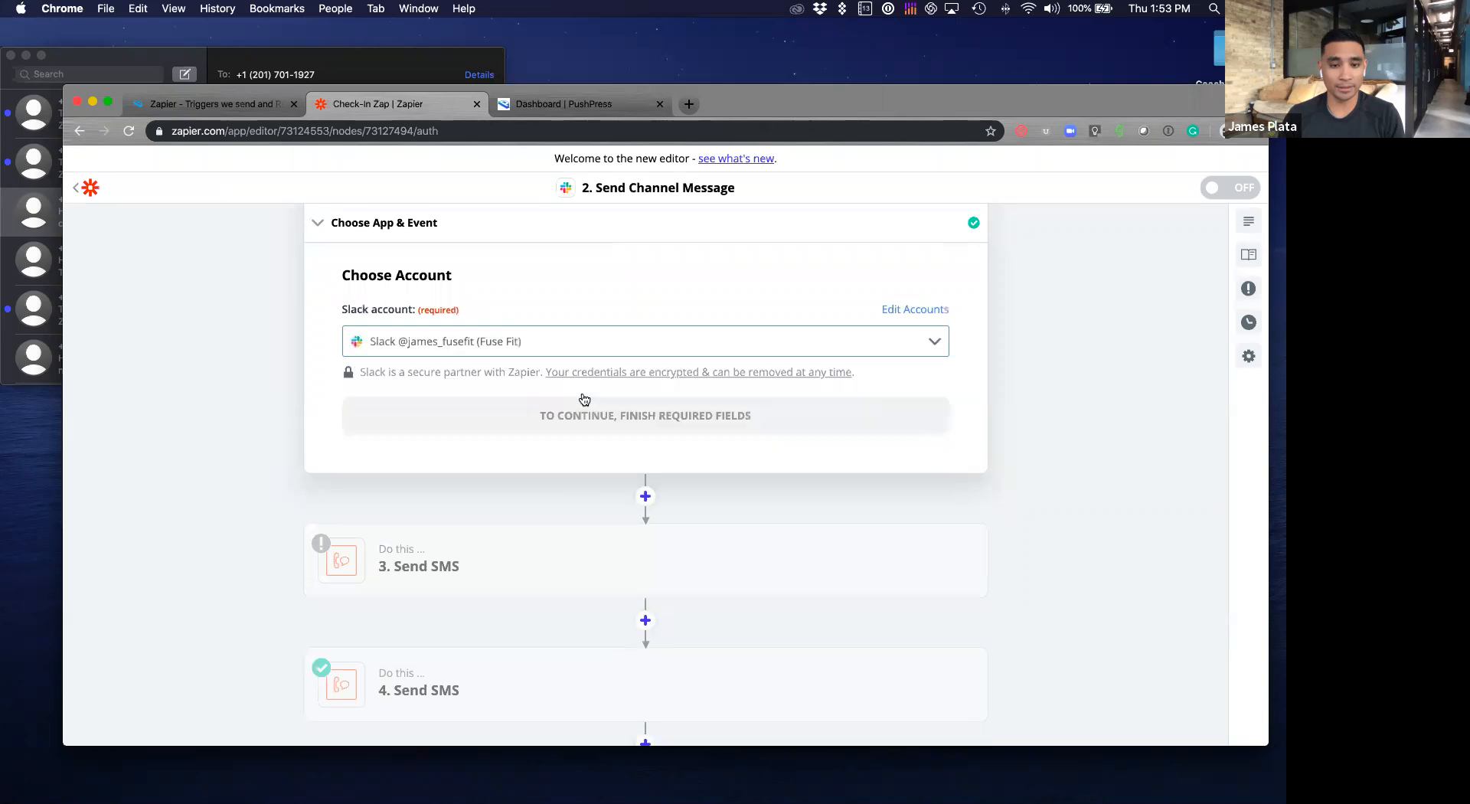
{"action": "left_click", "coordinate": [669, 416]}
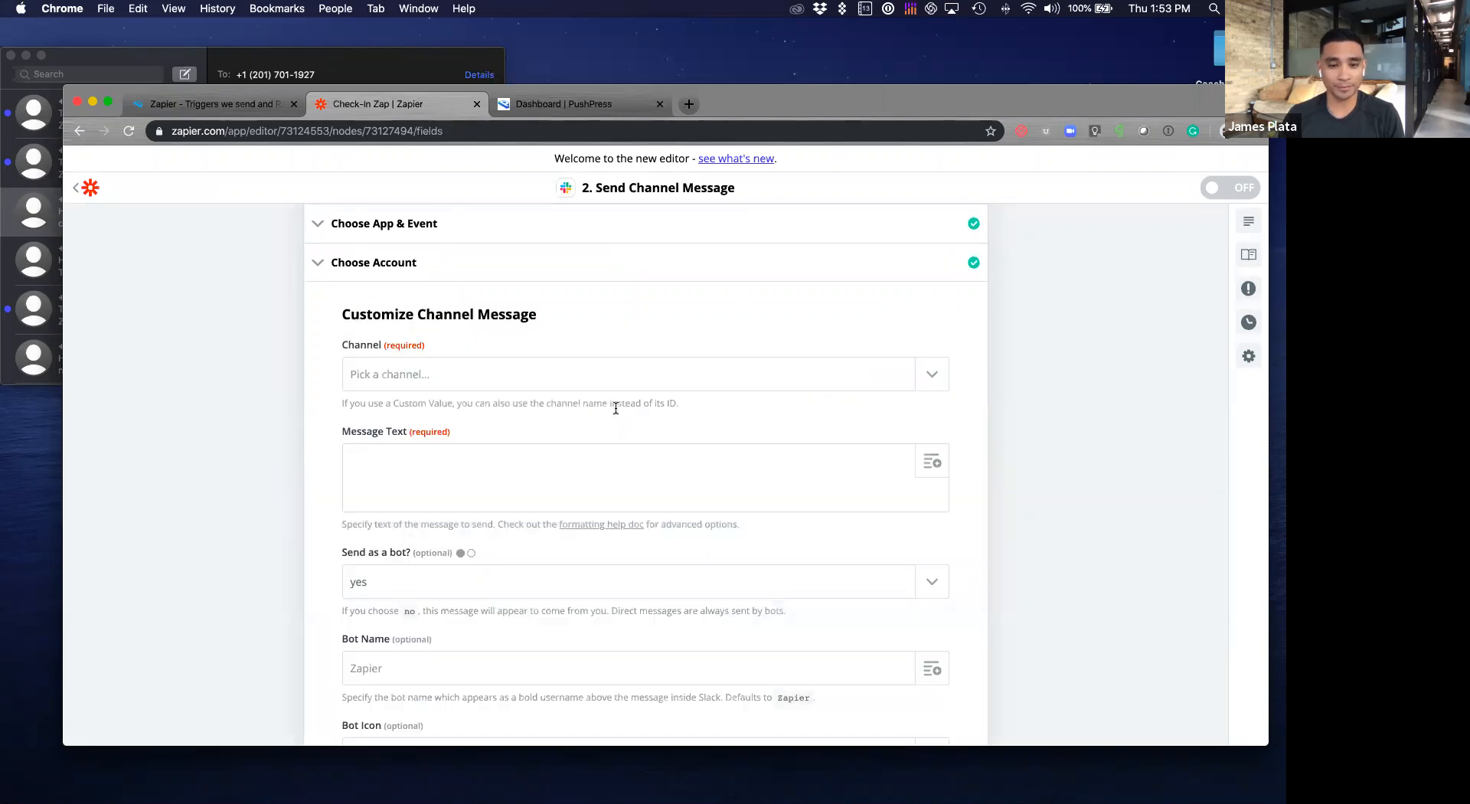
{"action": "left_click", "coordinate": [581, 375]}
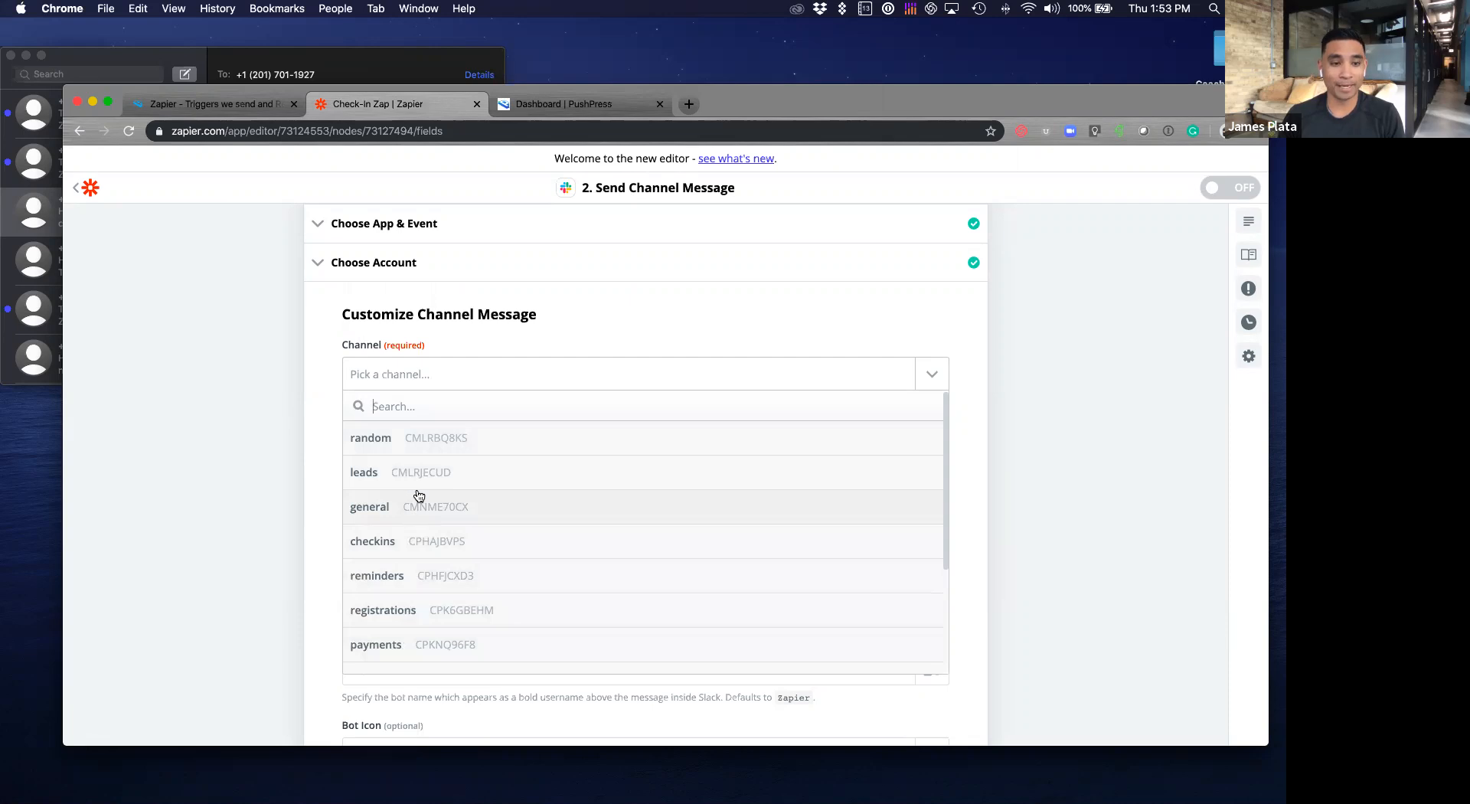
{"action": "scroll", "coordinate": [460, 586], "scroll_direction": "down", "scroll_amount": 3}
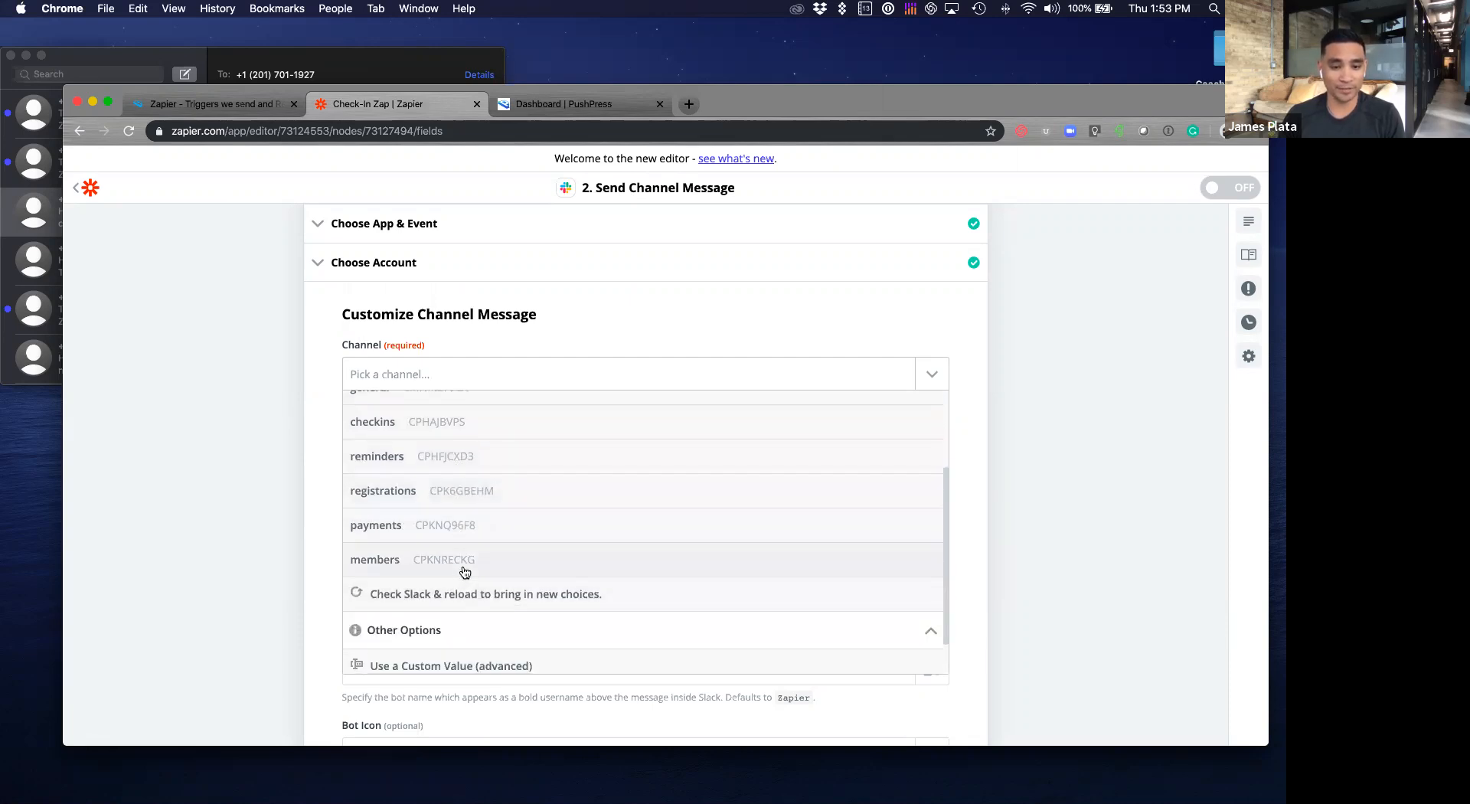
{"action": "left_click", "coordinate": [457, 563]}
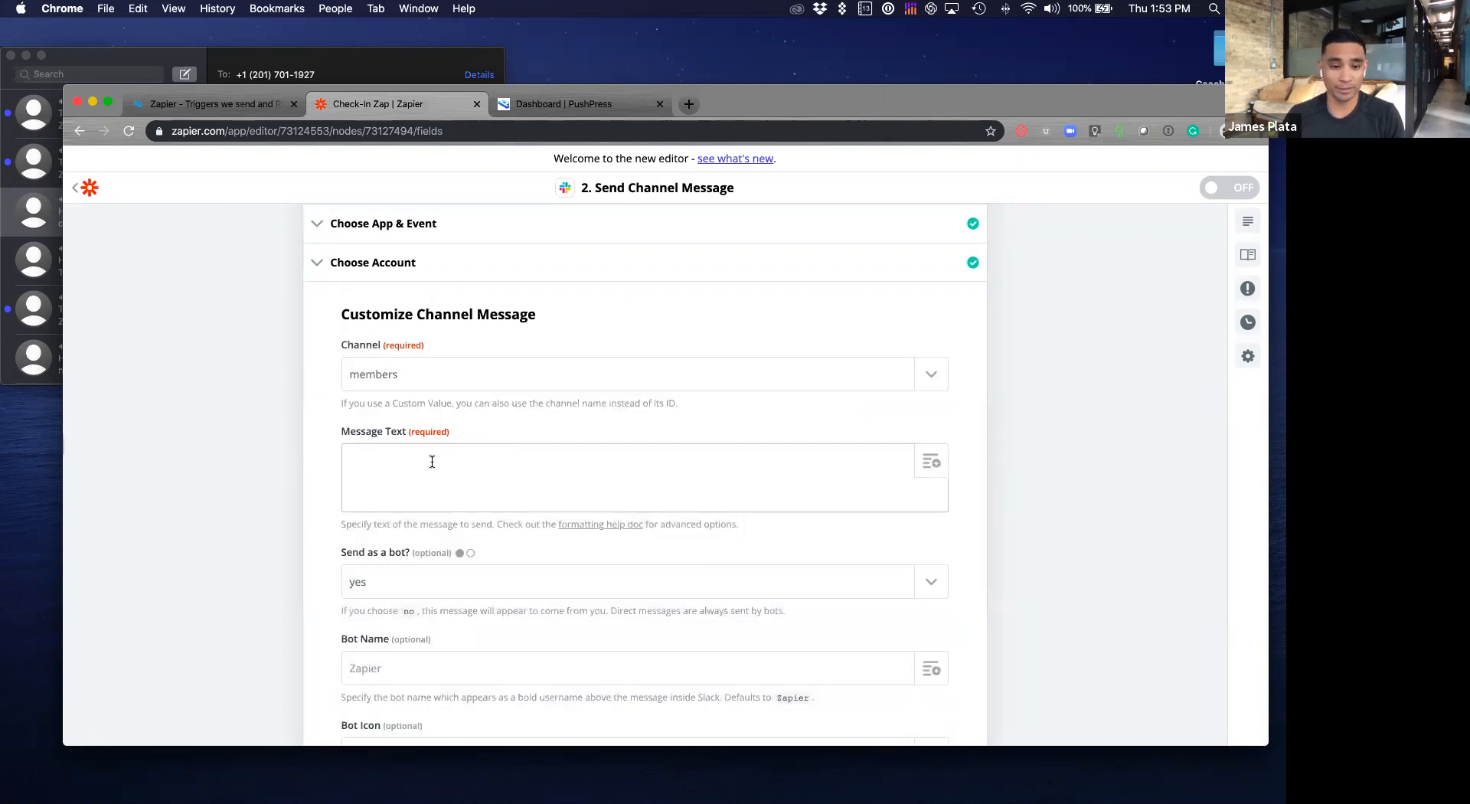
Step: Write the message text "Hey [Customer First Name] has just purchased a membership. Please follow up", with the first name inserted from the New Check-In data
{"action": "type", "text": "Hey"}
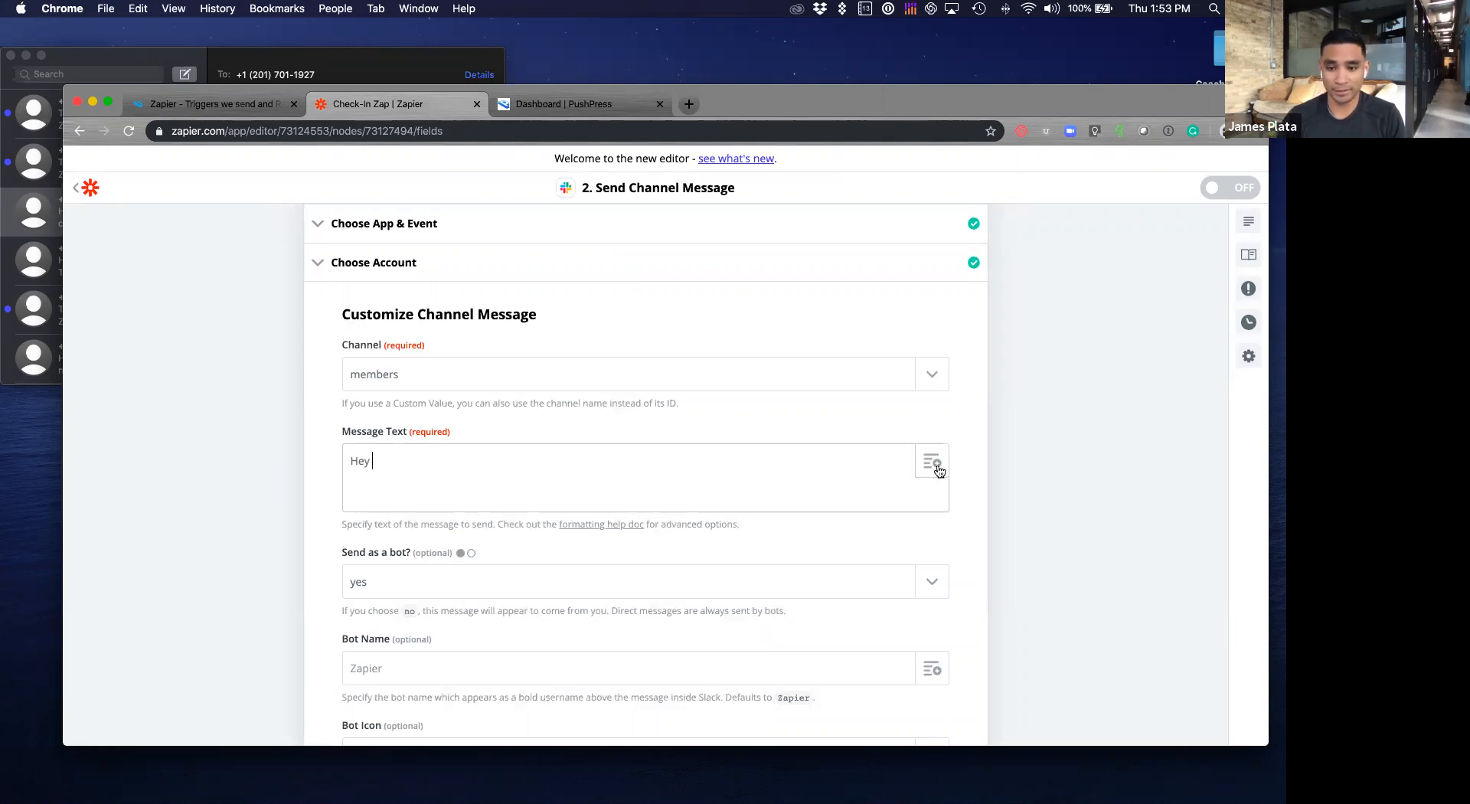
{"action": "left_click", "coordinate": [440, 505]}
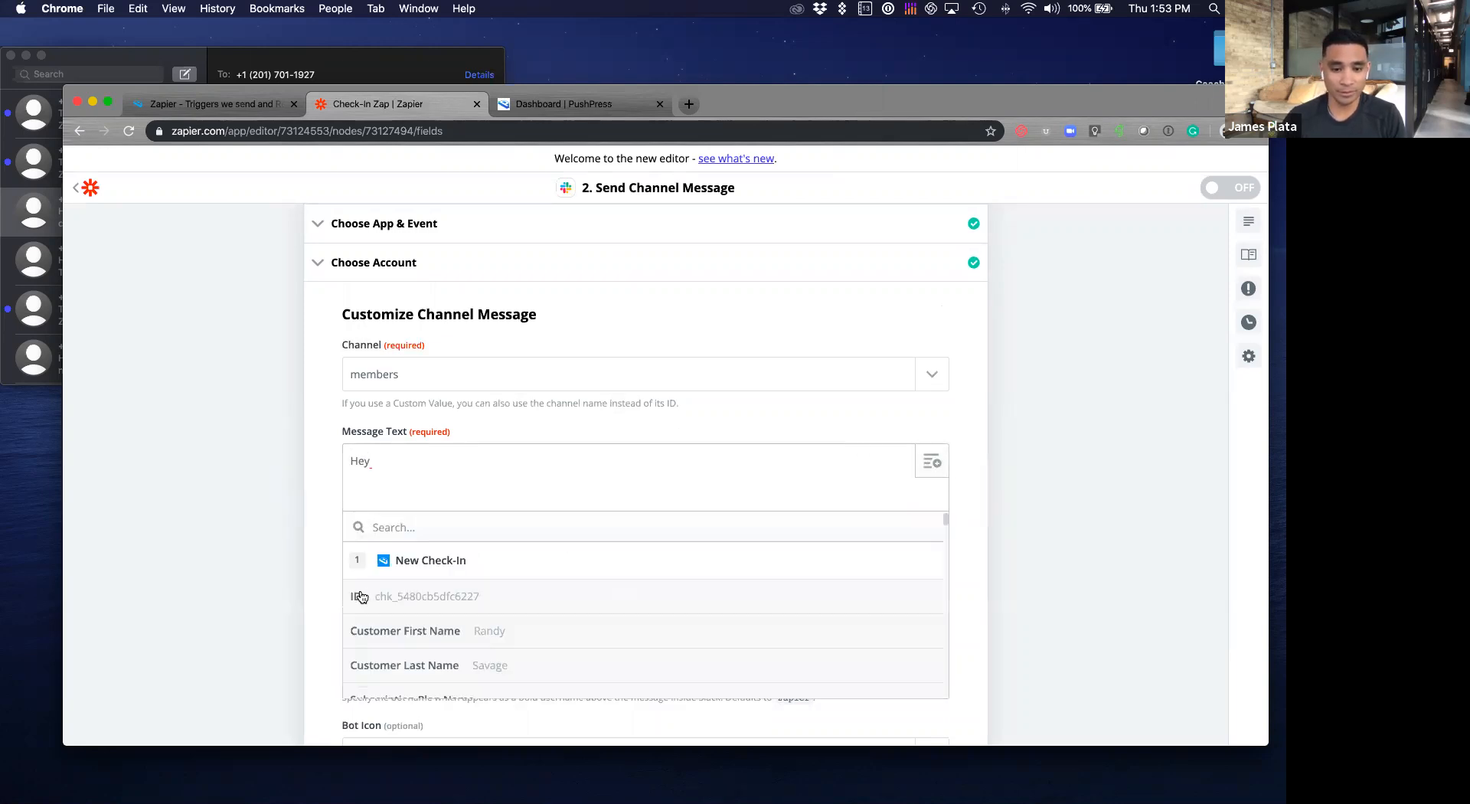
{"action": "left_click", "coordinate": [503, 631]}
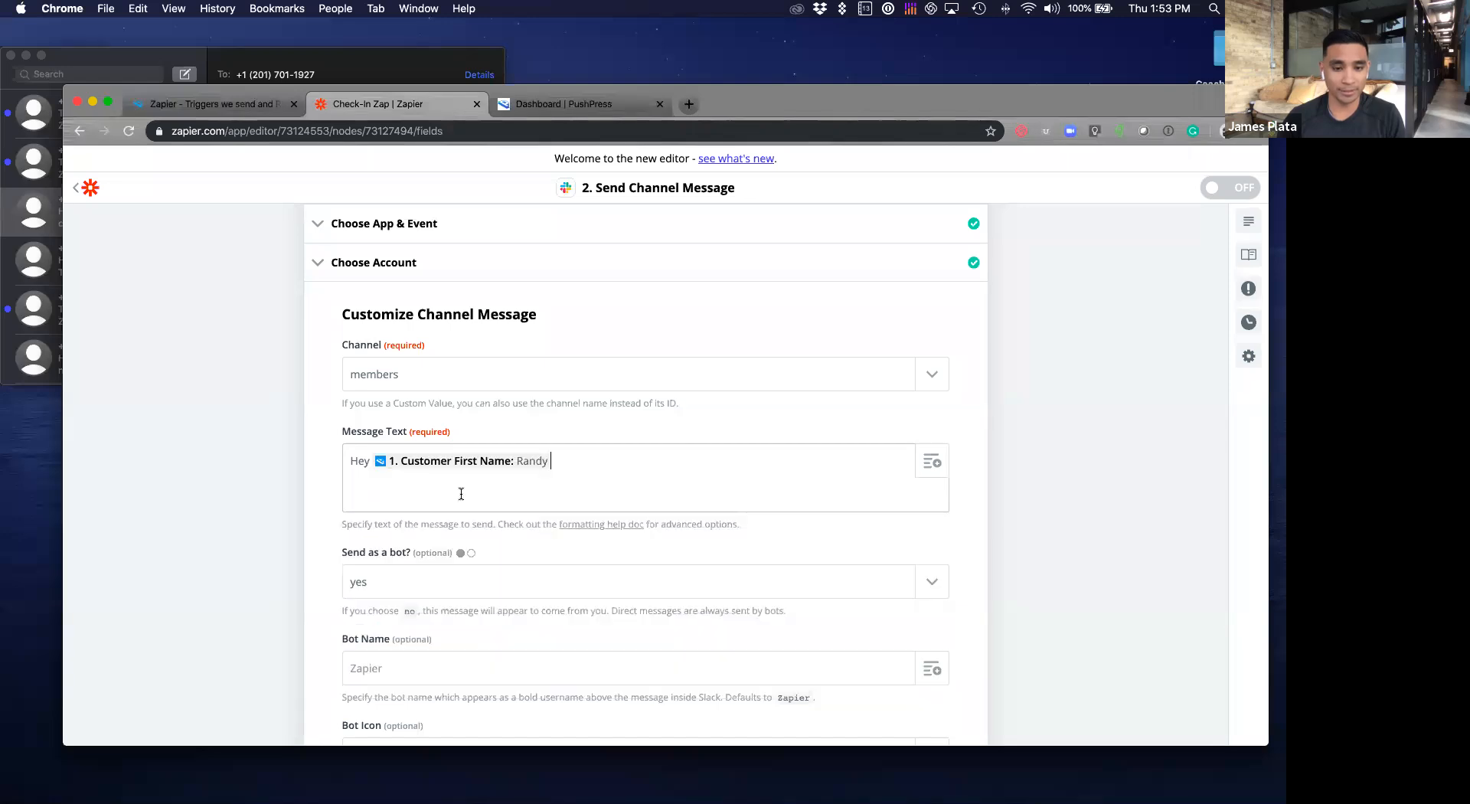
{"action": "type", "text": "has just"}
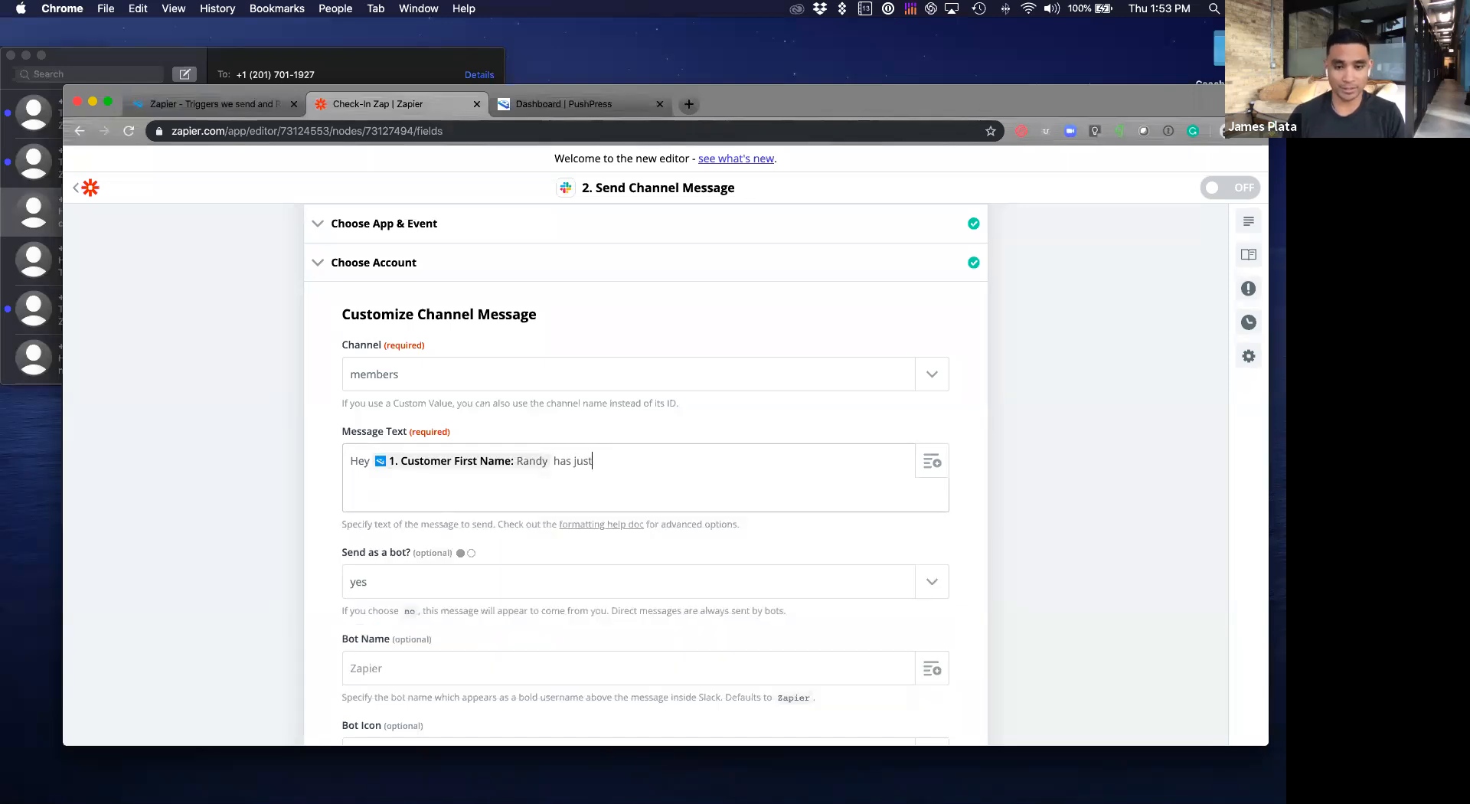
{"action": "type", "text": " purchased a membership. "}
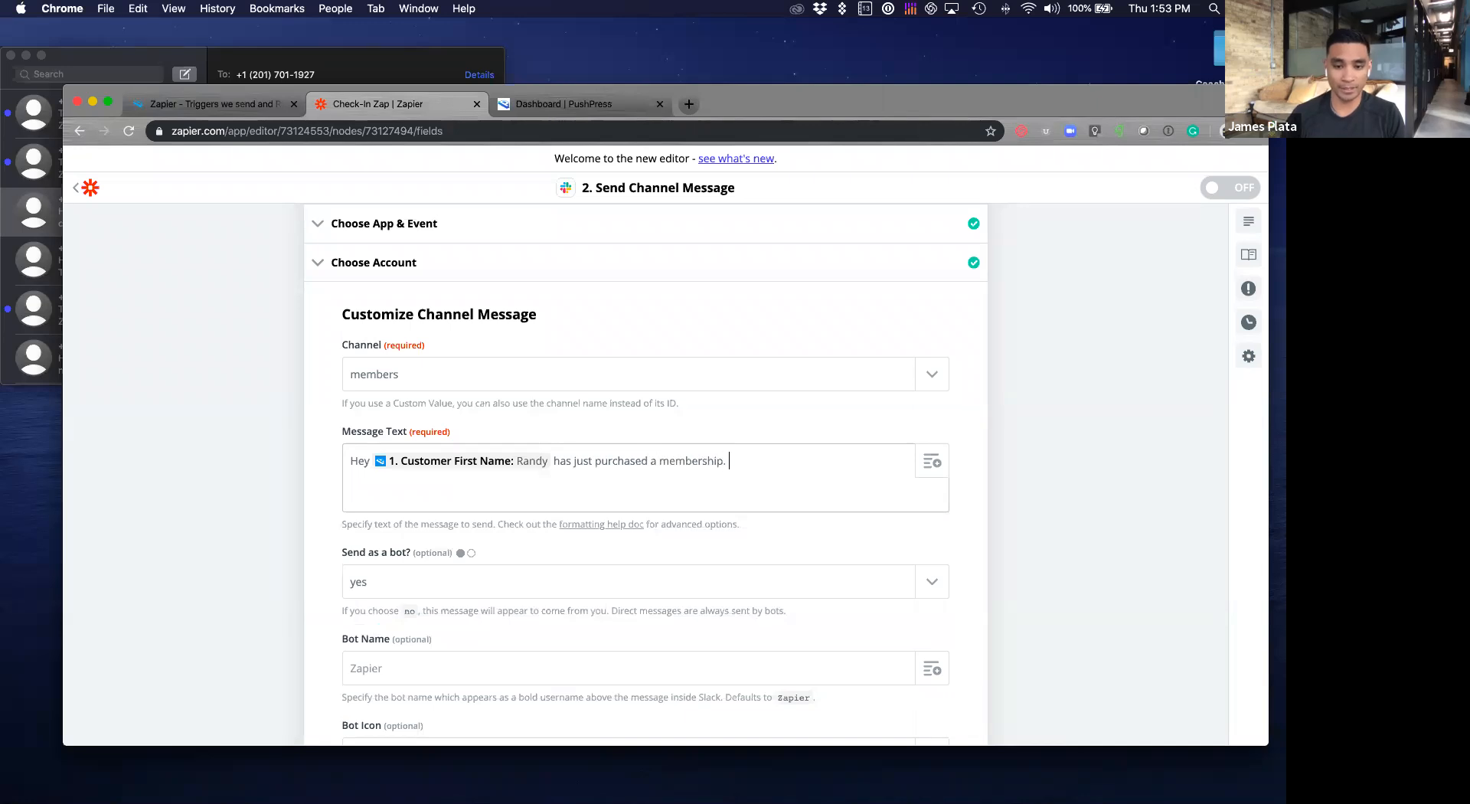
{"action": "type", "text": "Ple"}
{"action": "key", "text": "BackSpace"}
{"action": "type", "text": "lease follow up"}
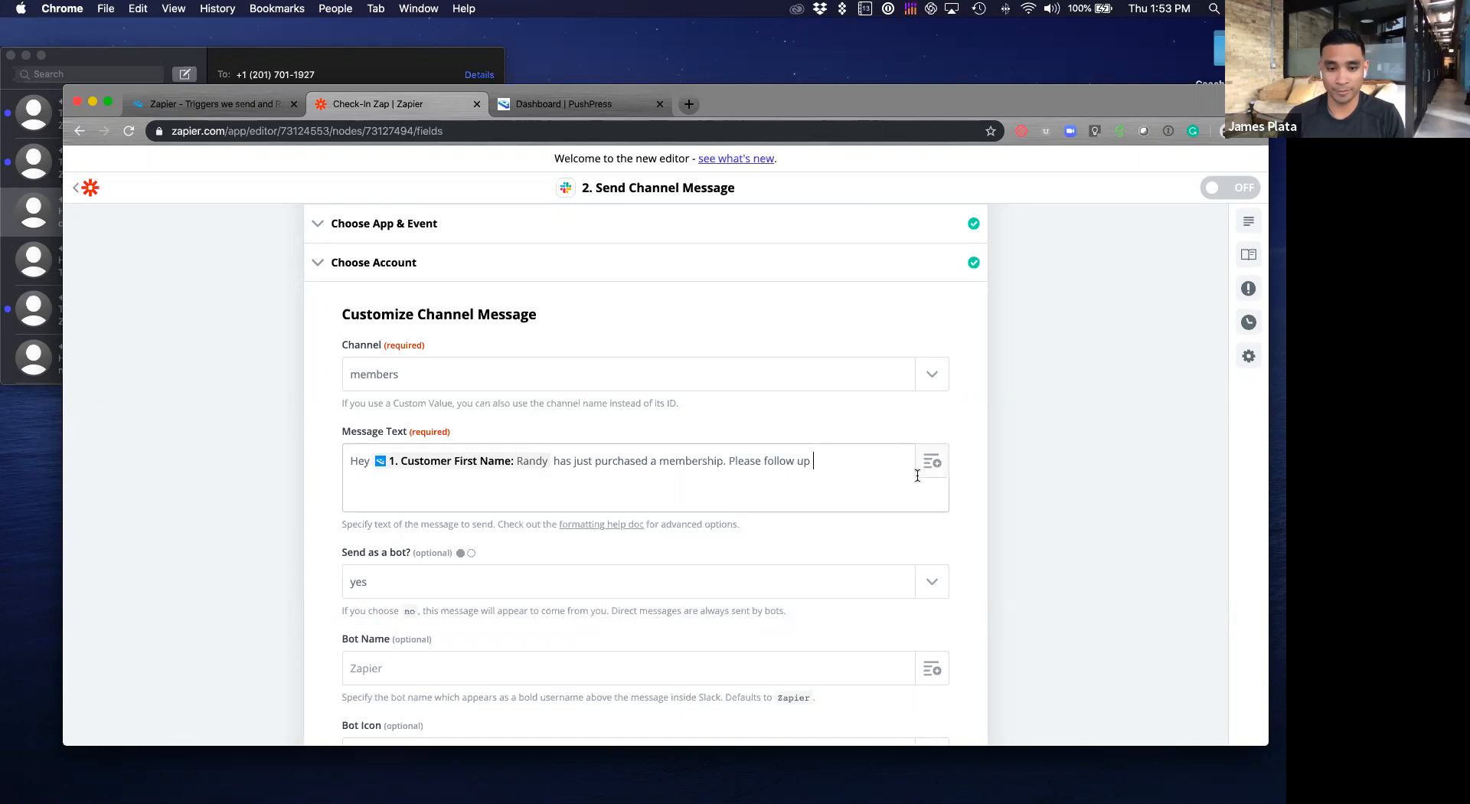
Step: Leave the optional message fields at their defaults, continue, and send a test of the Slack channel message
{"action": "scroll", "coordinate": [479, 598], "scroll_direction": "down", "scroll_amount": 4}
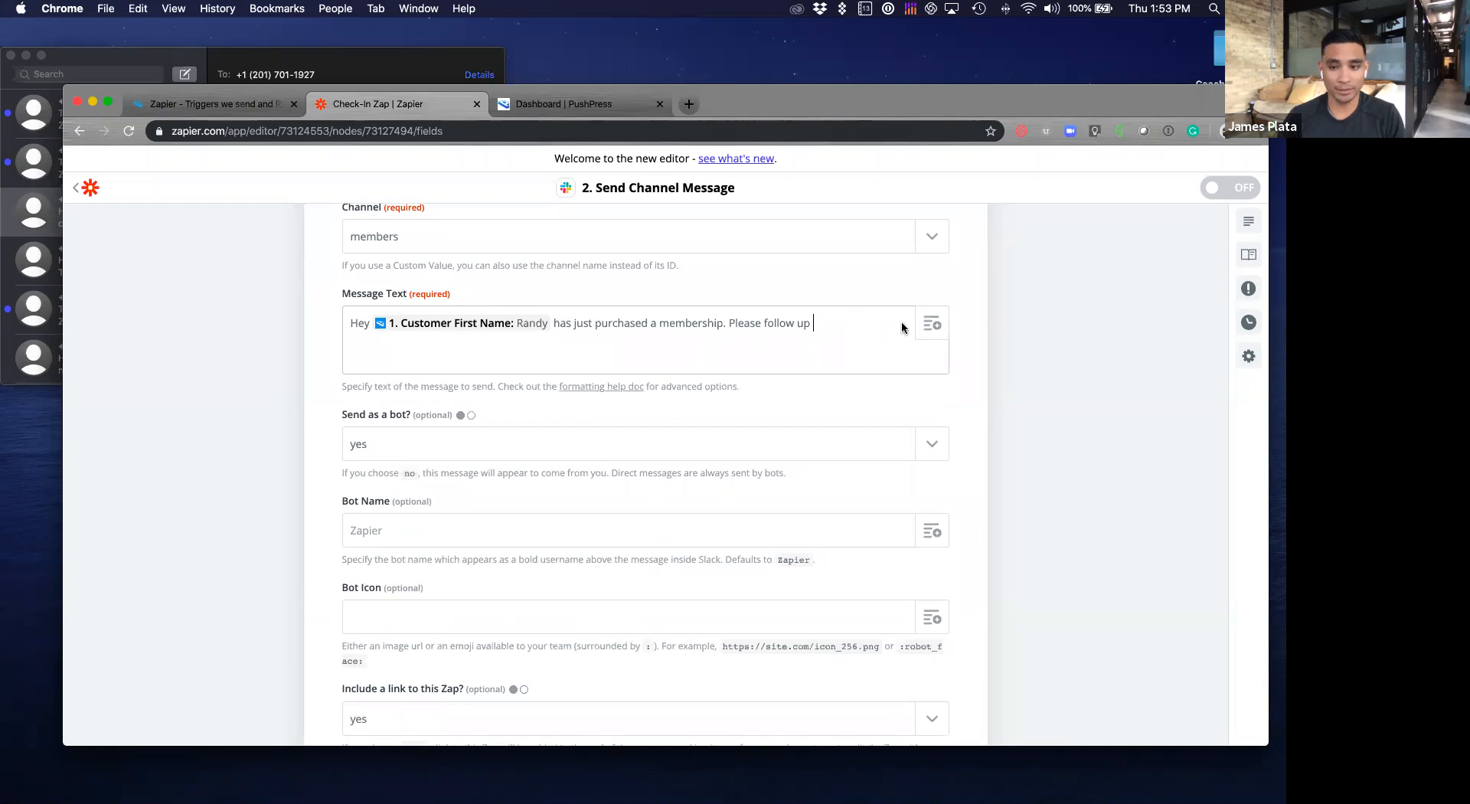
{"action": "scroll", "coordinate": [687, 475], "scroll_direction": "down", "scroll_amount": 4}
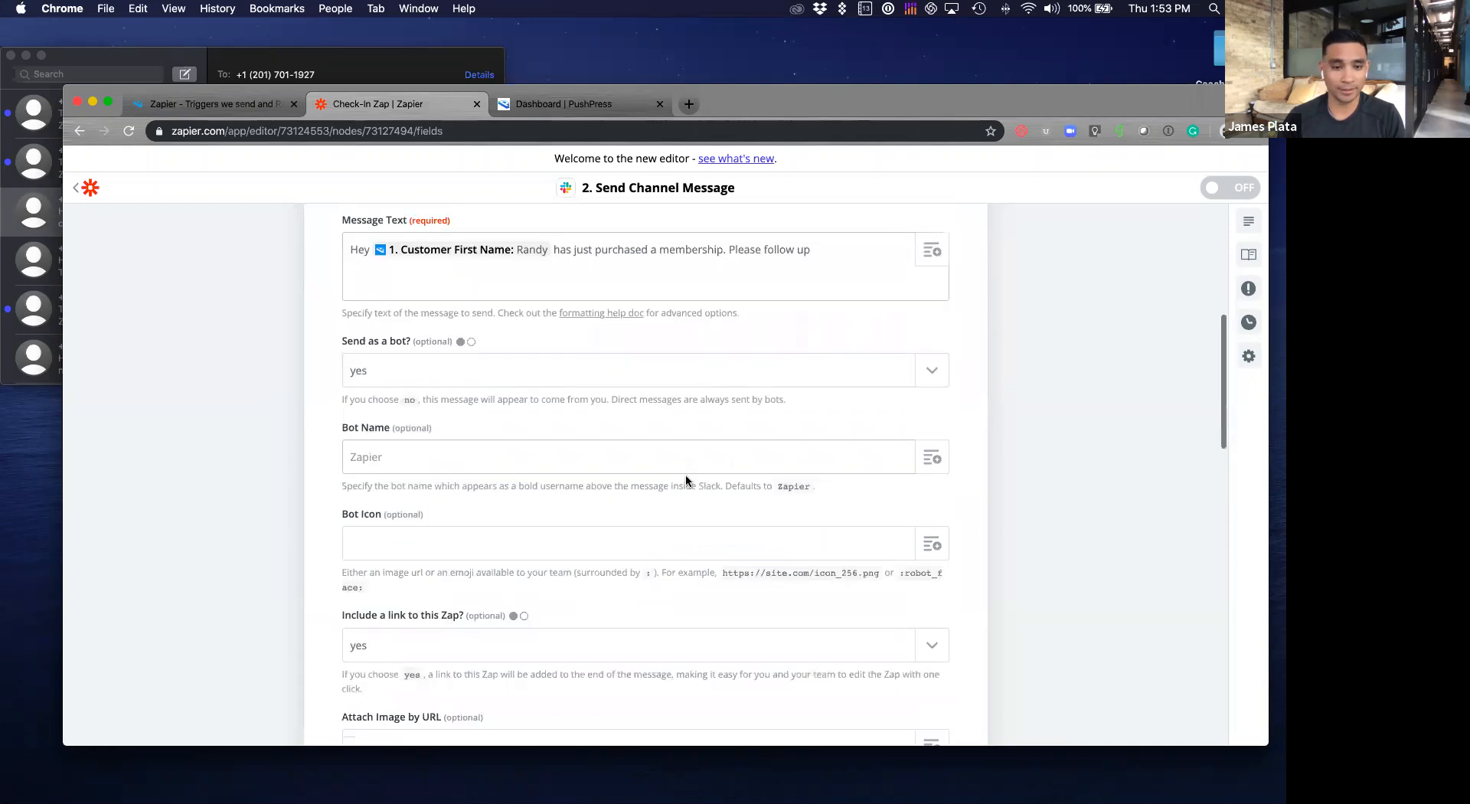
{"action": "scroll", "coordinate": [581, 380], "scroll_direction": "up", "scroll_amount": 6}
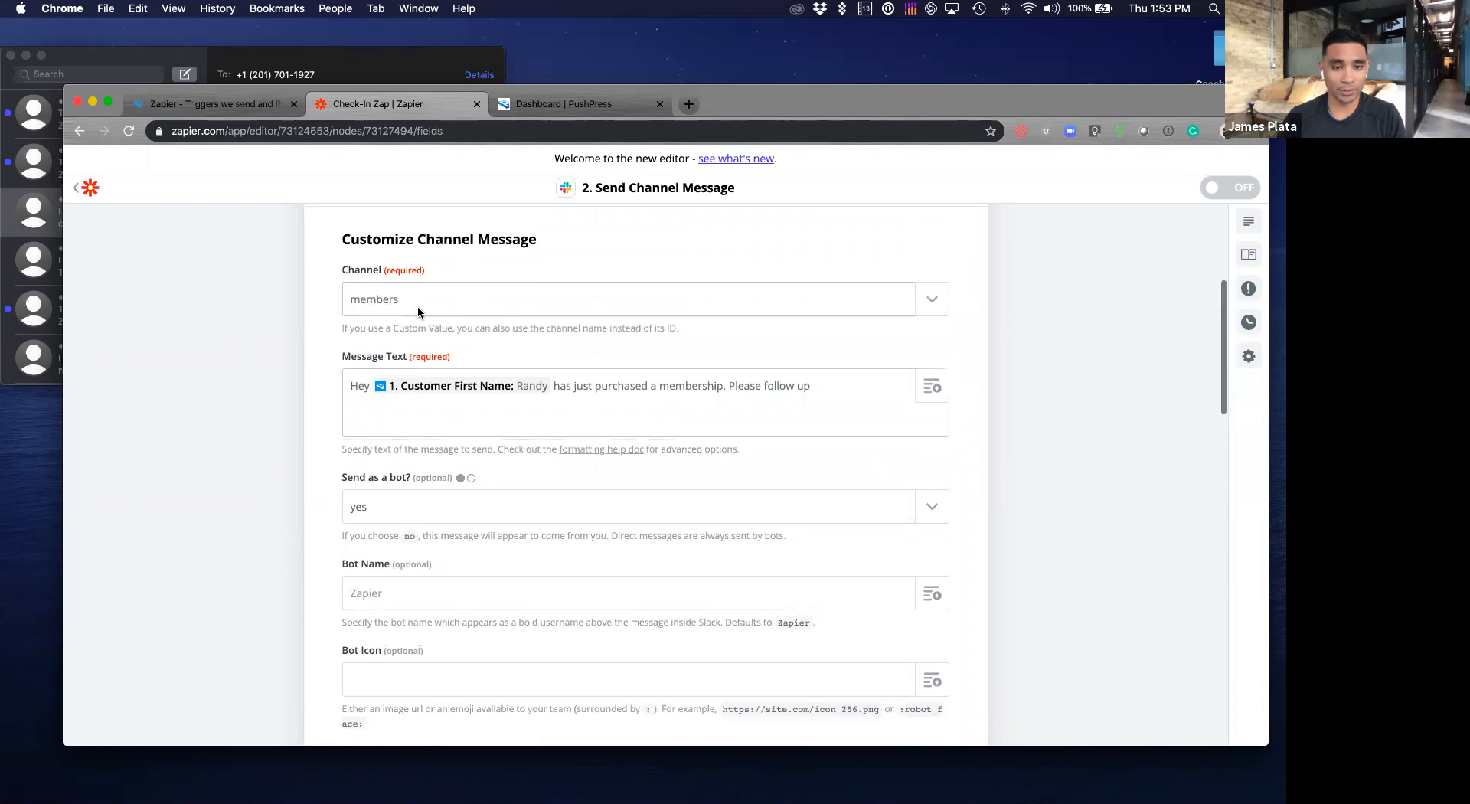
{"action": "scroll", "coordinate": [337, 467], "scroll_direction": "down", "scroll_amount": 4}
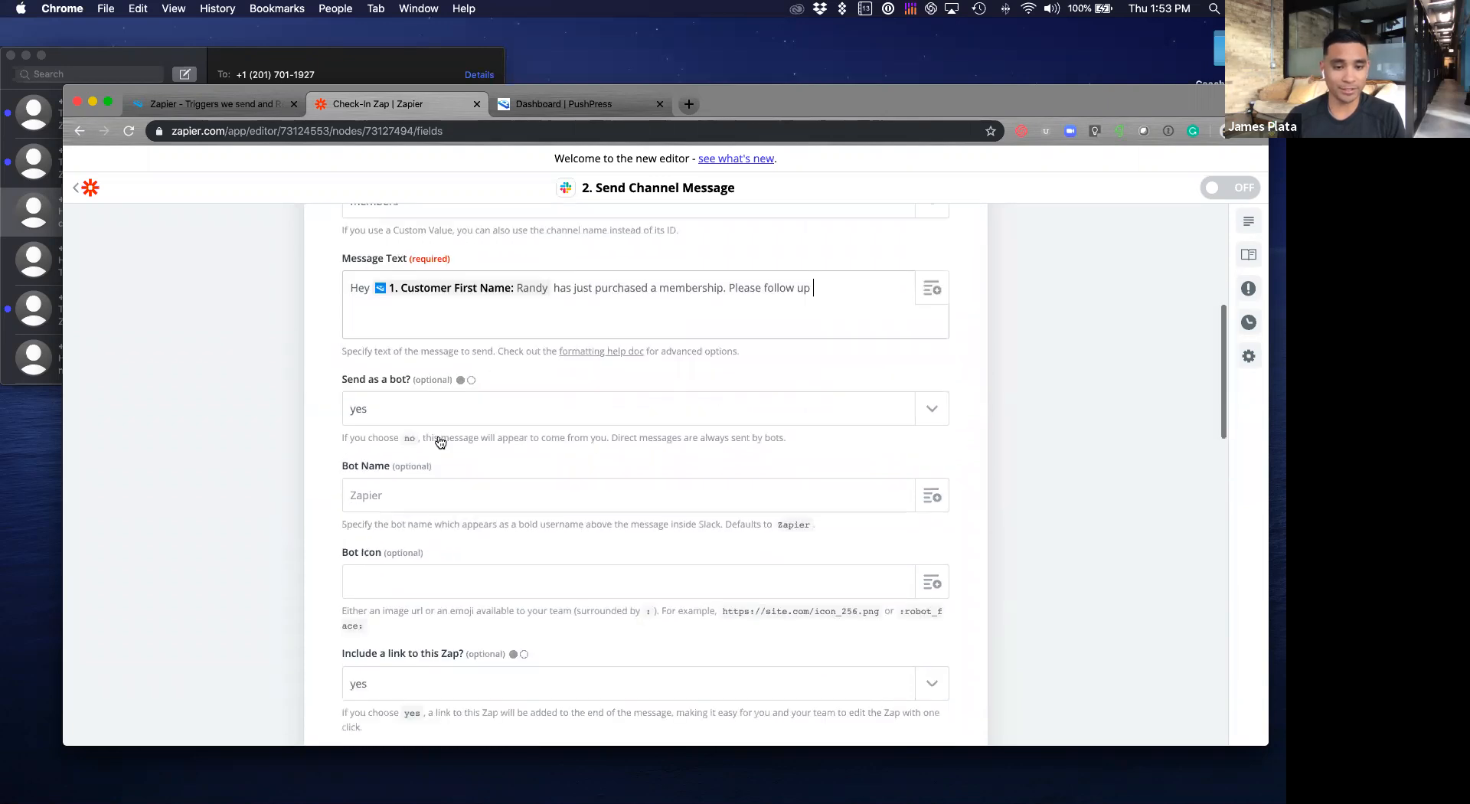
{"action": "scroll", "coordinate": [363, 484], "scroll_direction": "down", "scroll_amount": 13}
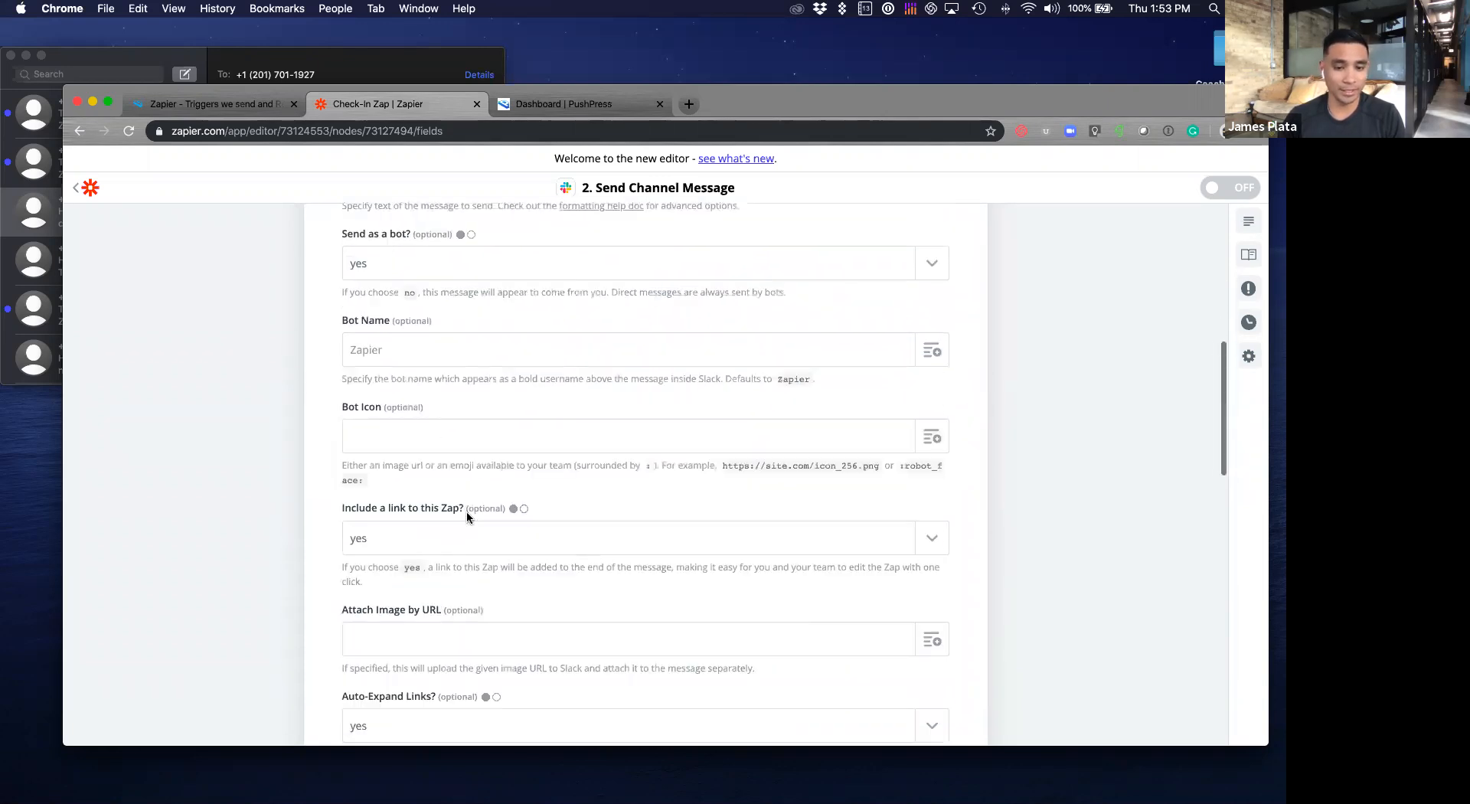
{"action": "scroll", "coordinate": [446, 510], "scroll_direction": "down", "scroll_amount": 10}
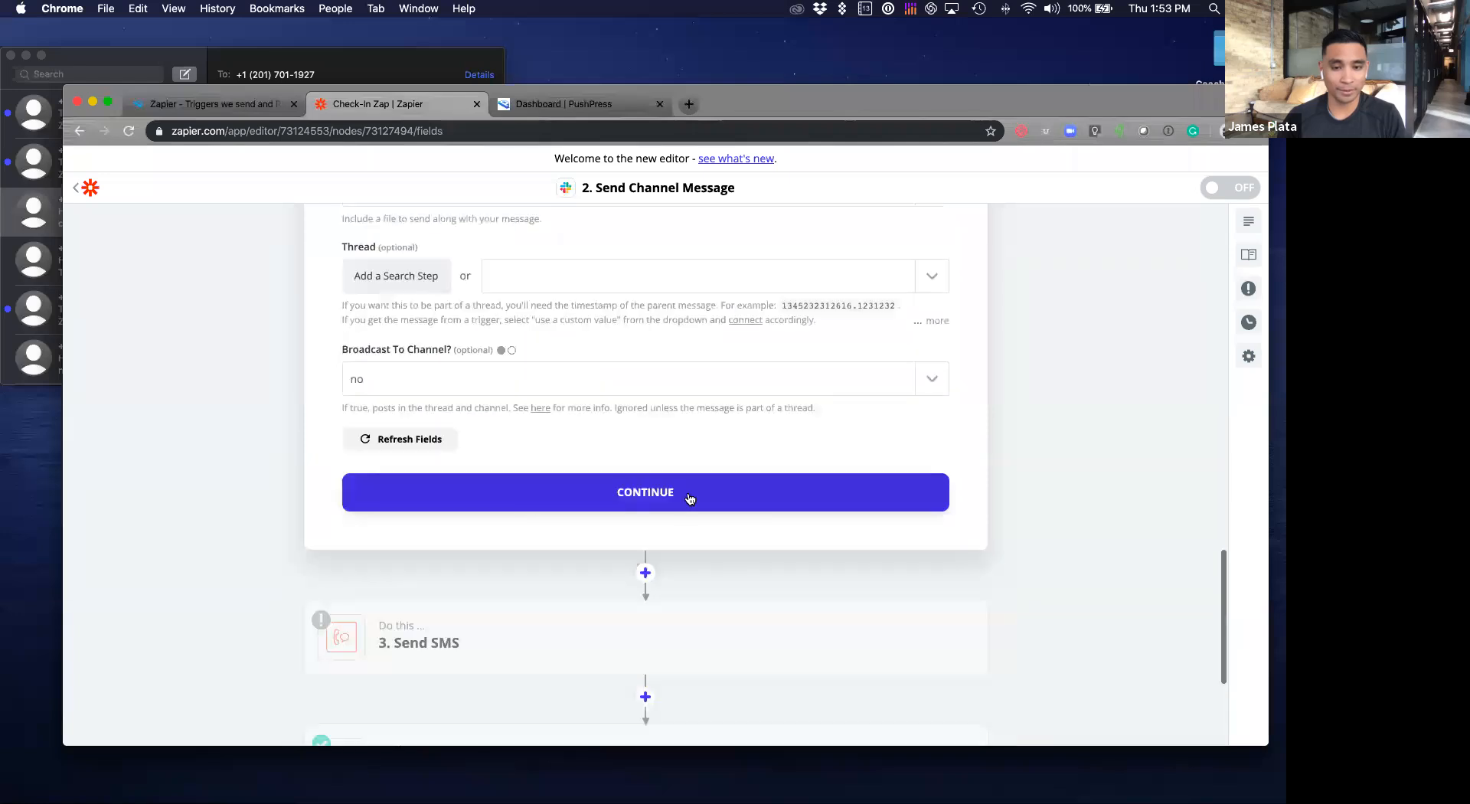
{"action": "left_click", "coordinate": [662, 496]}
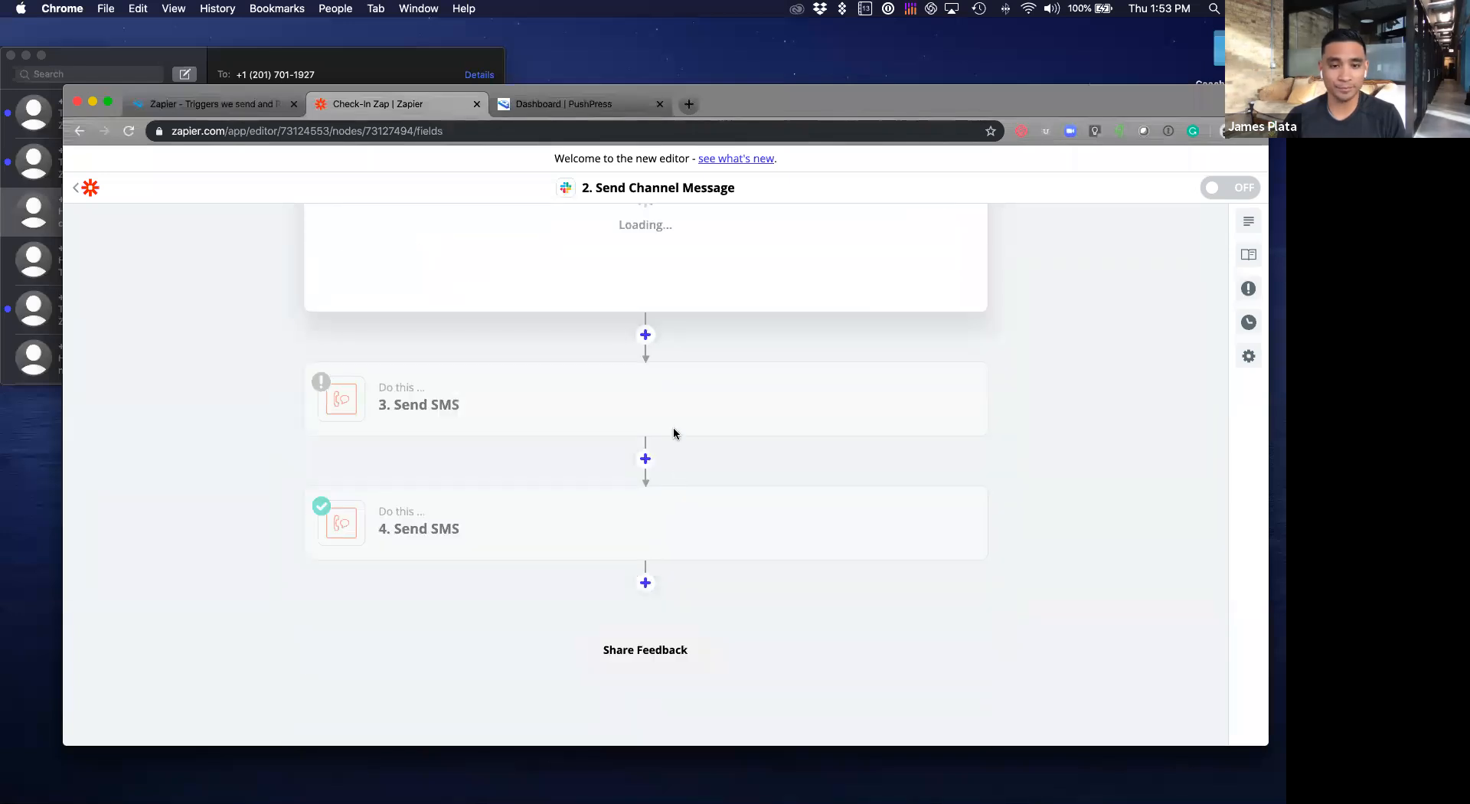
{"action": "left_click", "coordinate": [534, 422]}
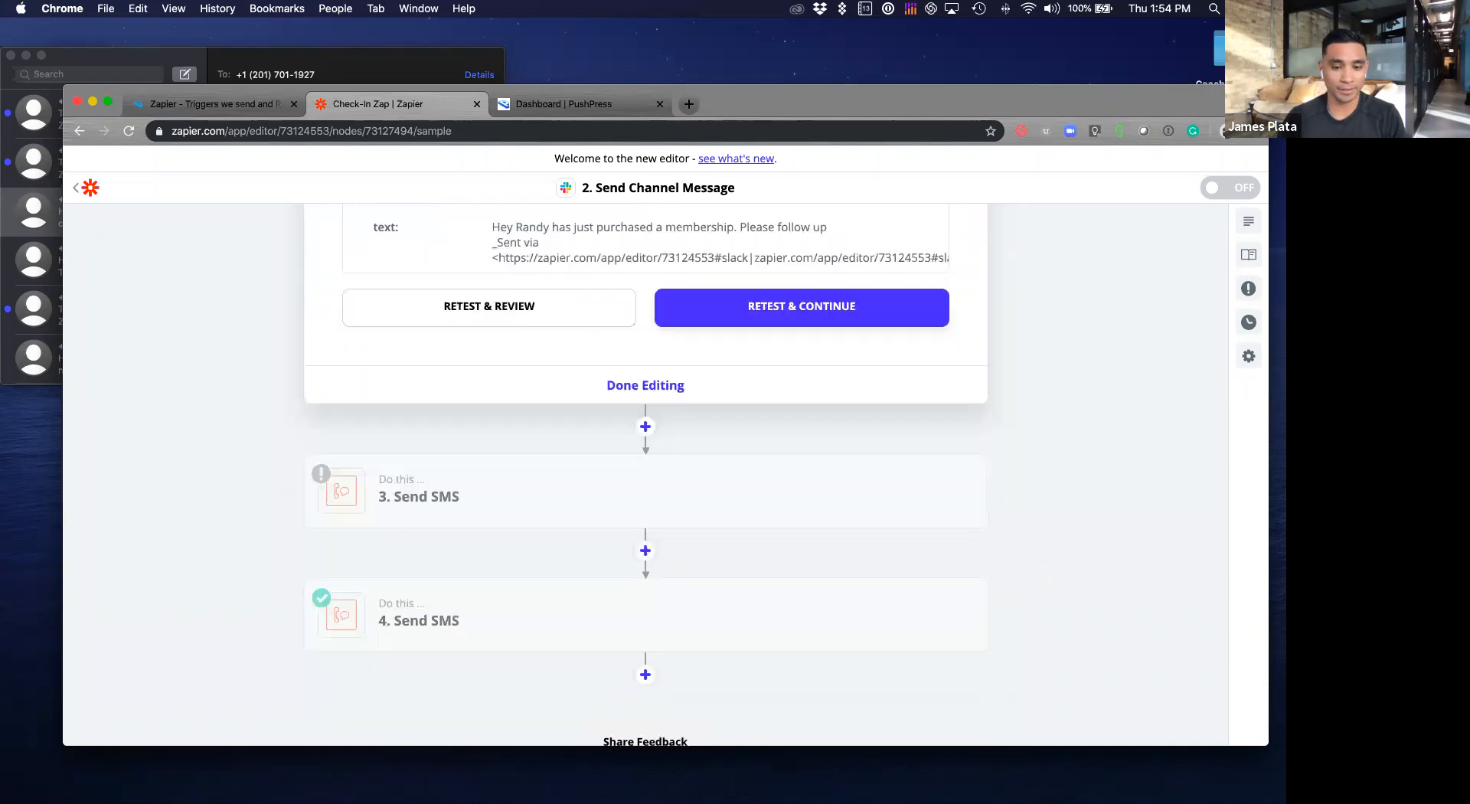
Step: Switch to Slack and check the members channel of the Fuse Fit workspace for the Zapier test message
{"action": "mouse_move", "coordinate": [391, 801]}
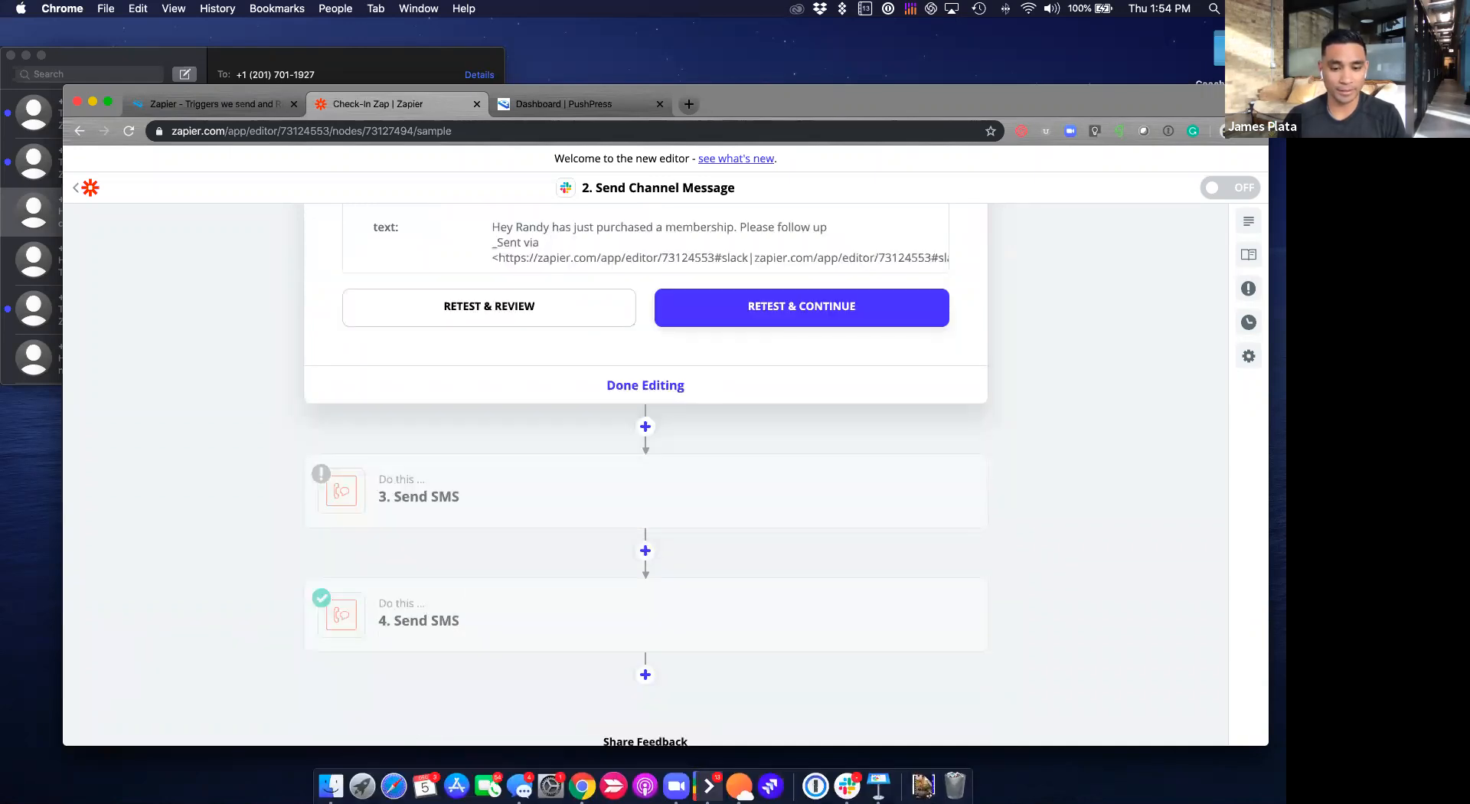
{"action": "left_click", "coordinate": [846, 783]}
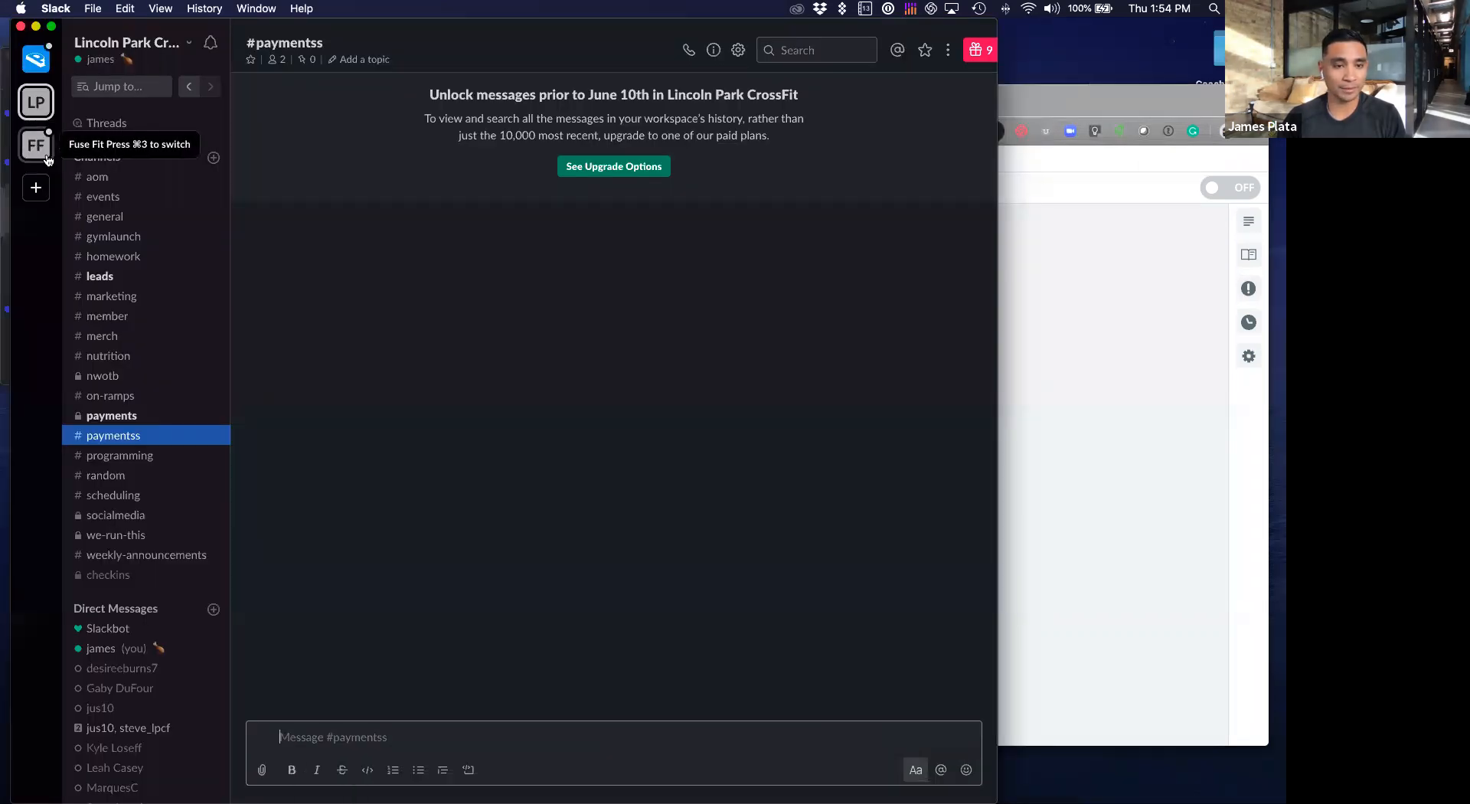
{"action": "left_click", "coordinate": [35, 145]}
{"action": "left_click", "coordinate": [111, 257]}
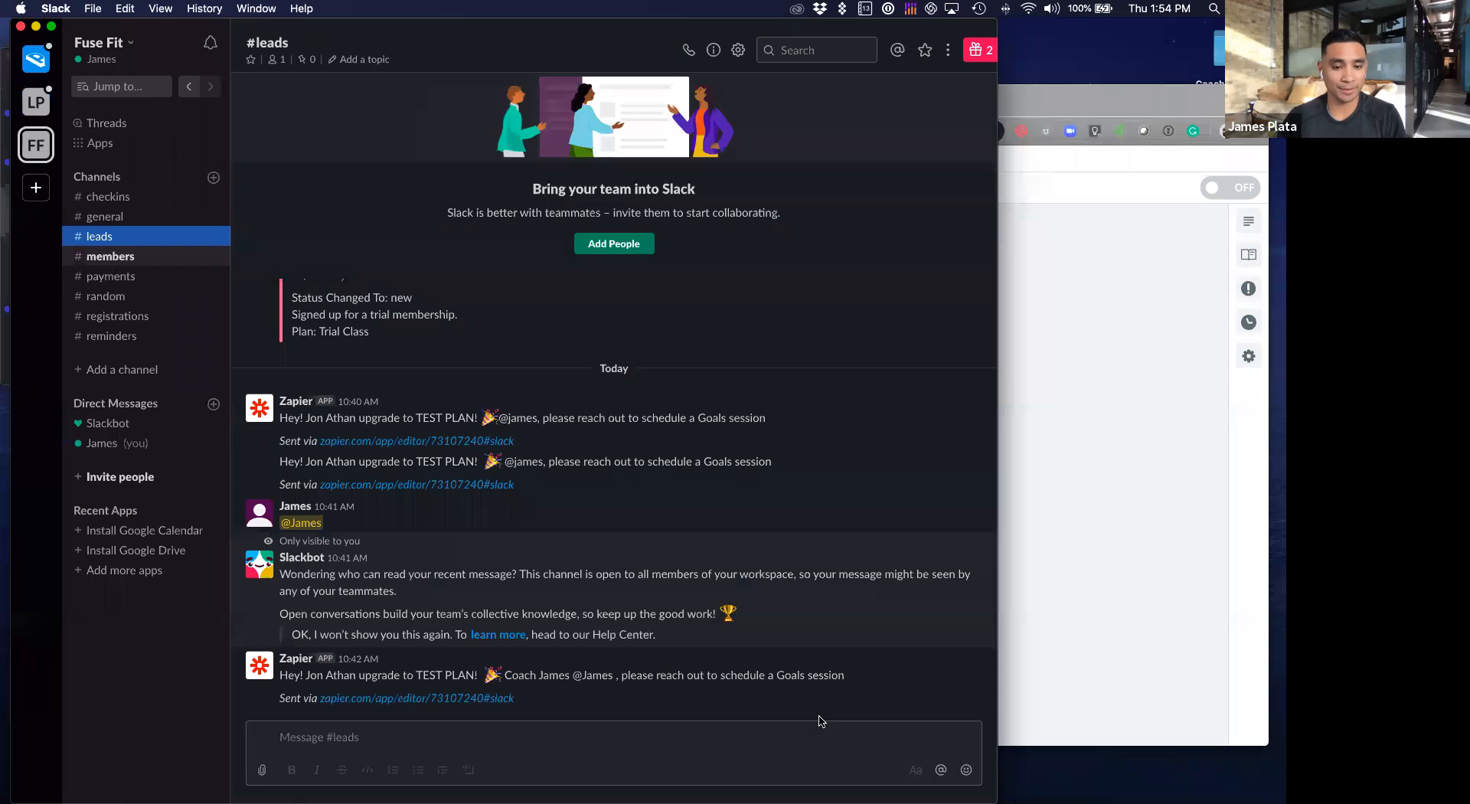
{"action": "left_click_drag", "start_coordinate": [303, 676], "coordinate": [597, 680]}
{"action": "left_click", "coordinate": [597, 680]}
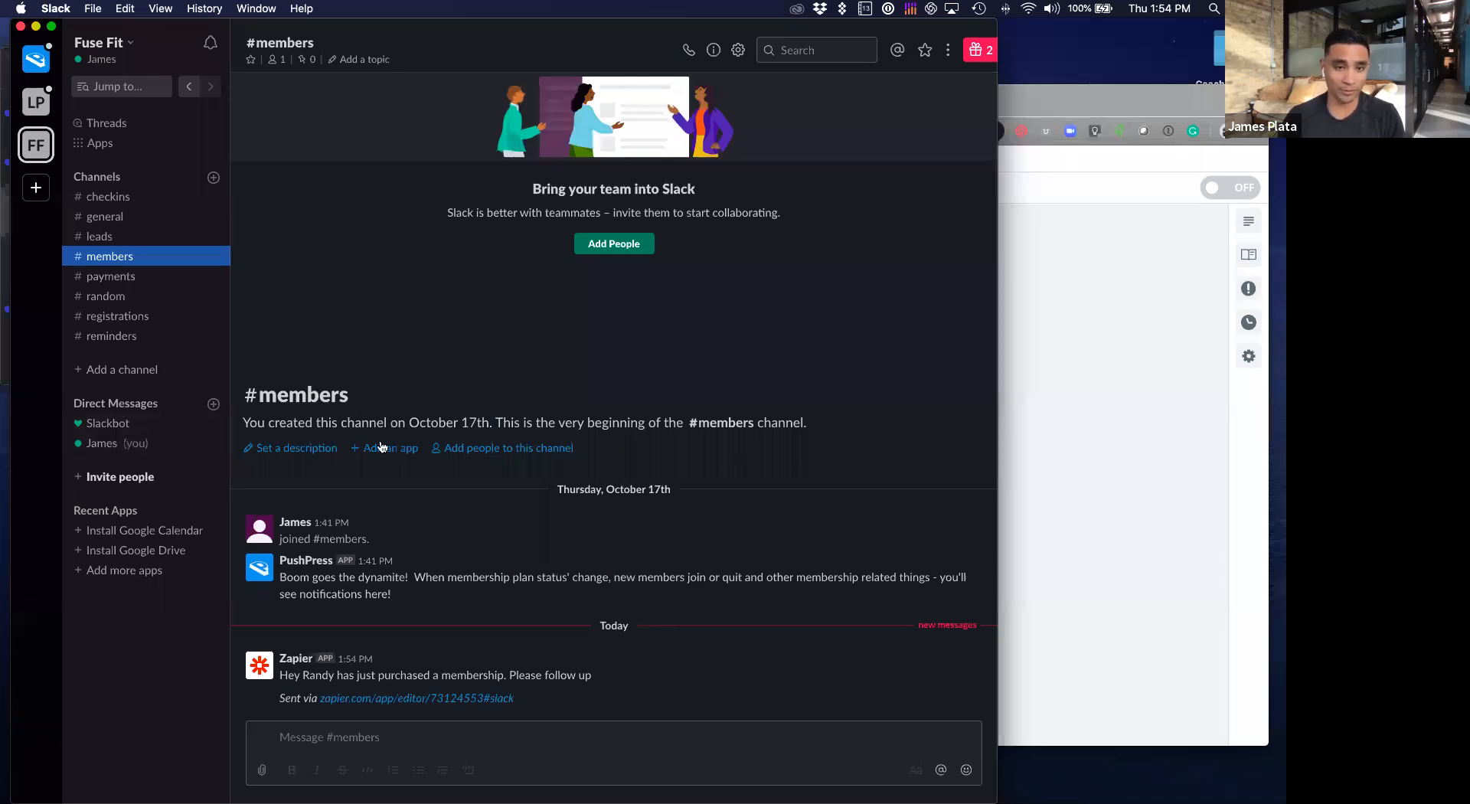
Step: Return to the Check-In Zap in Chrome and review the Send Channel Message test result and the Send SMS actions below it
{"action": "left_click", "coordinate": [1082, 415]}
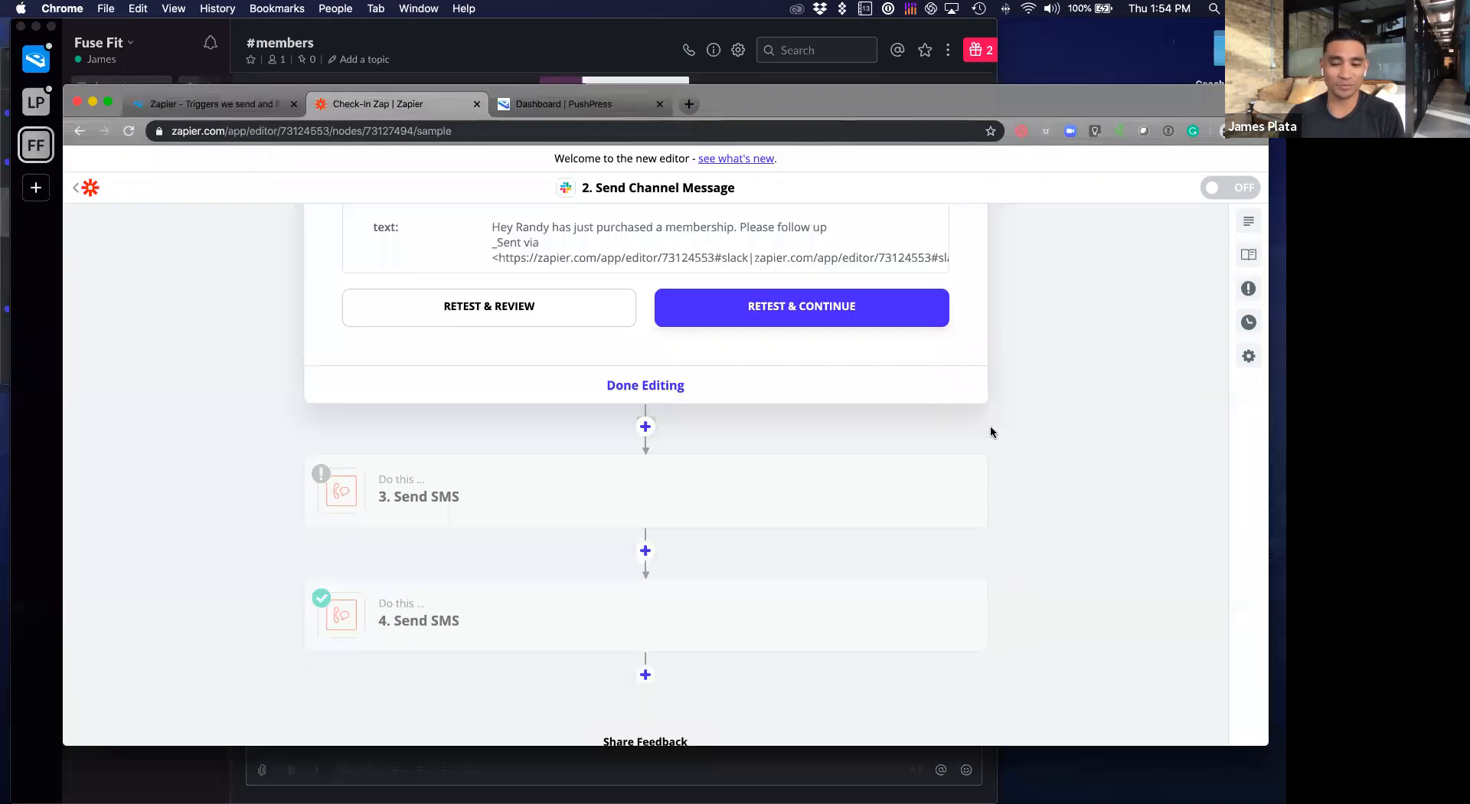
{"action": "scroll", "coordinate": [1004, 421], "scroll_direction": "up", "scroll_amount": 4}
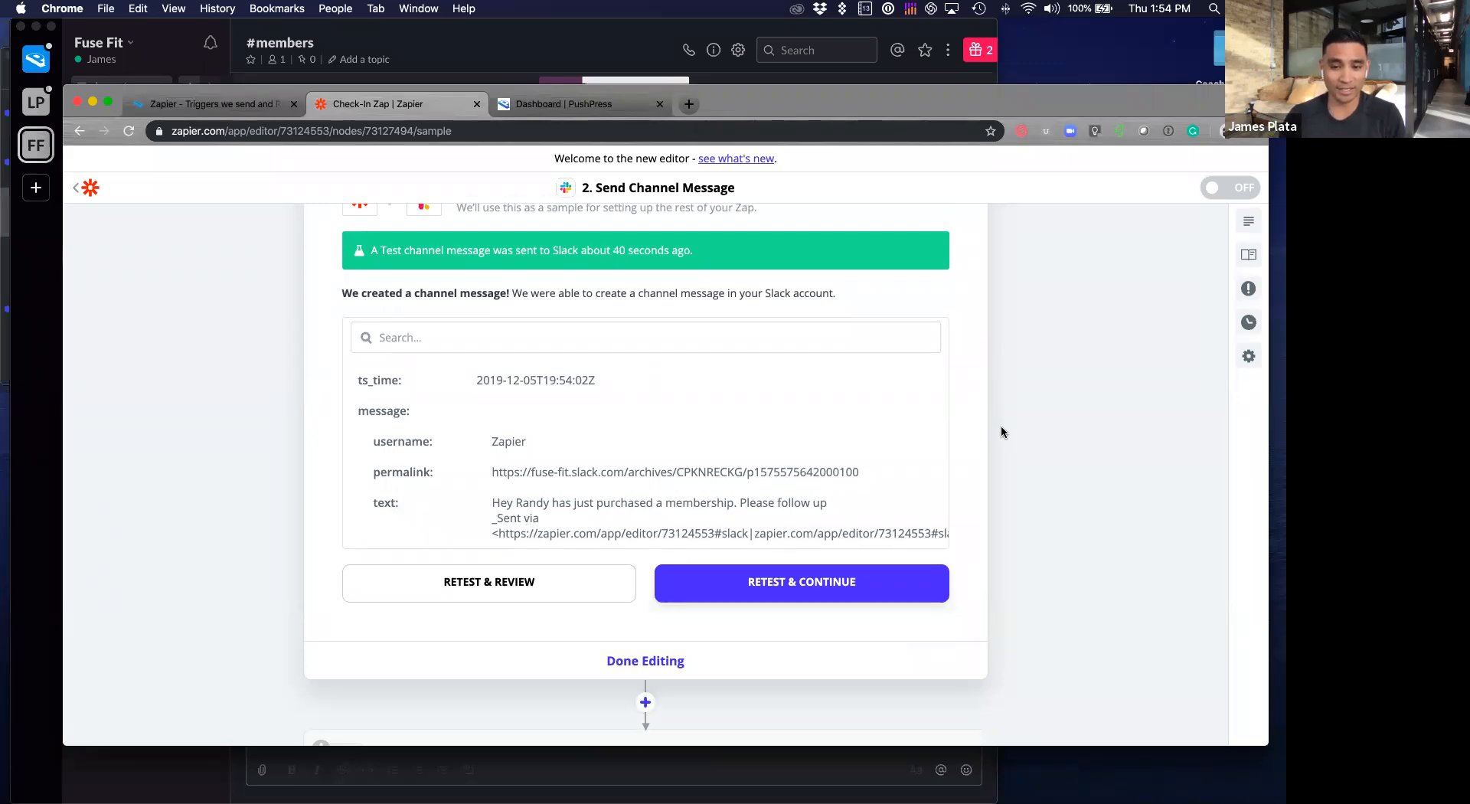
{"action": "scroll", "coordinate": [977, 483], "scroll_direction": "down", "scroll_amount": 3}
{"action": "scroll", "coordinate": [514, 496], "scroll_direction": "down", "scroll_amount": 2}
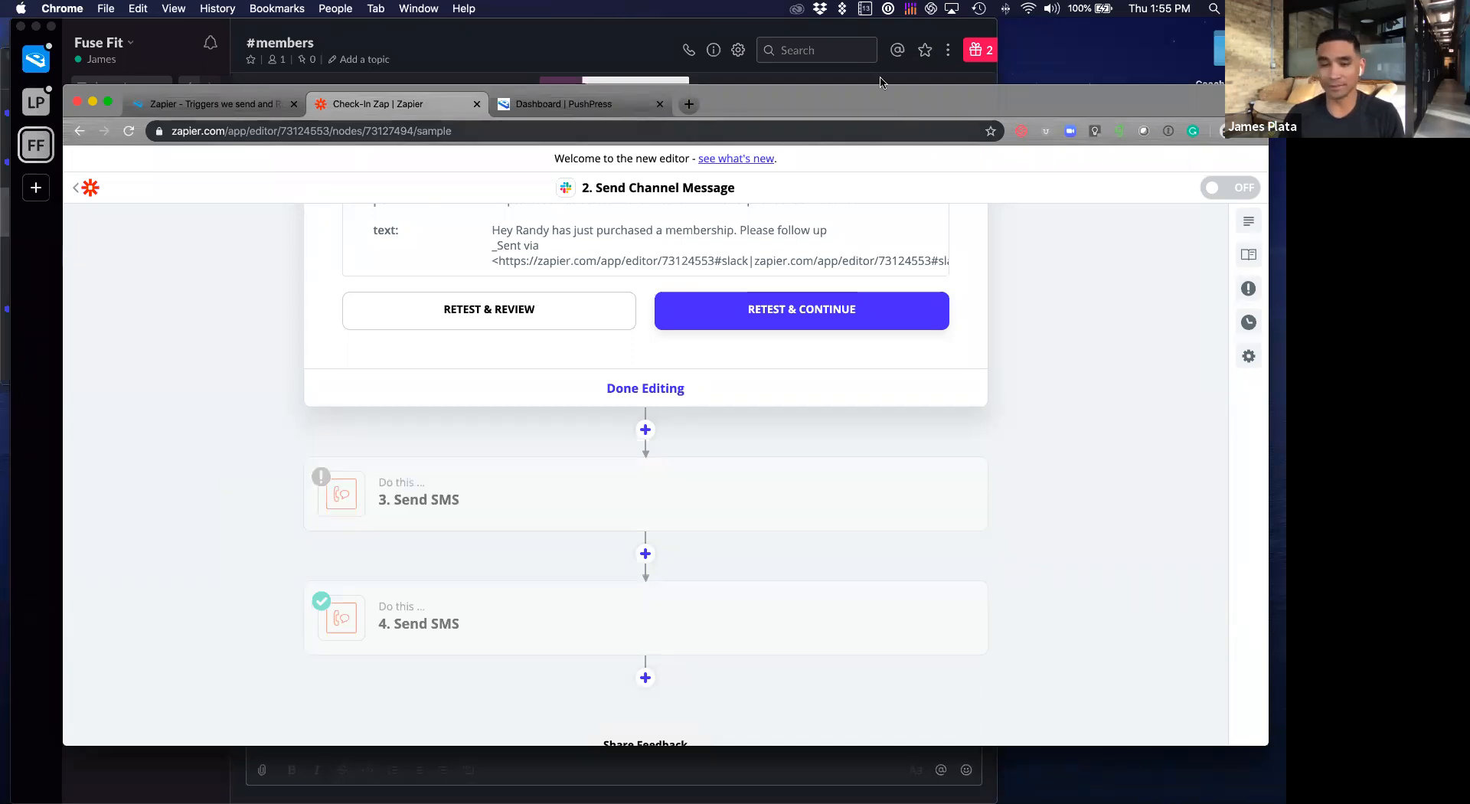
{"action": "left_click_drag", "start_coordinate": [901, 98], "coordinate": [869, 137]}
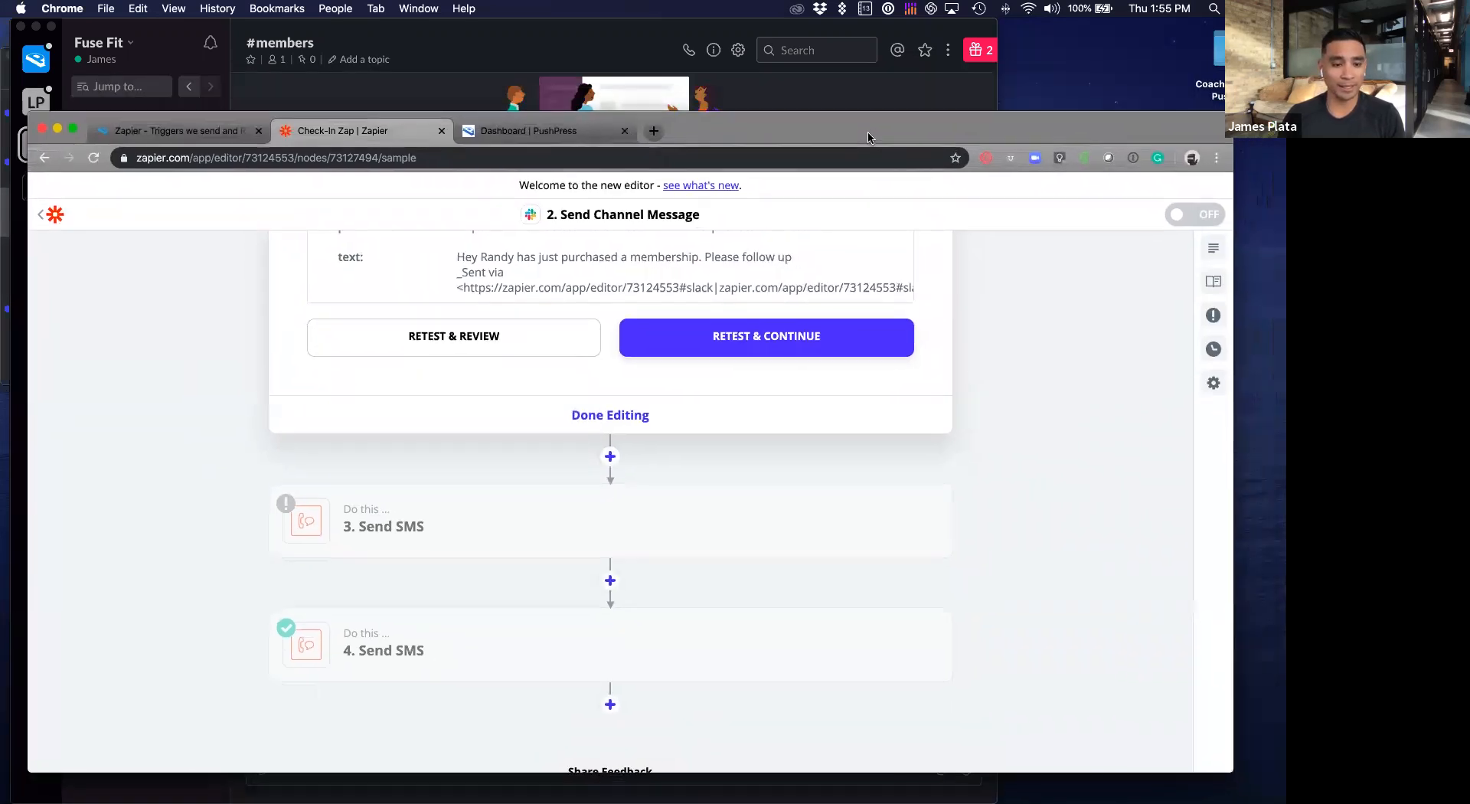